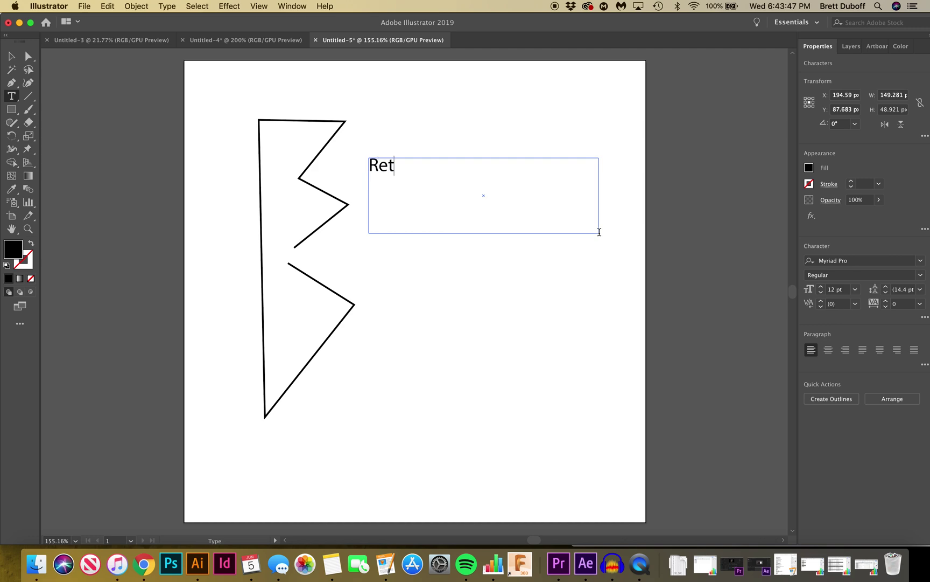
# Step: Correct the typed text so it reads RETT beside the top of the angular B
pyautogui.press('BackSpace')
pyautogui.press('BackSpace')
pyautogui.write('RE')
pyautogui.press('BackSpace')
pyautogui.press('BackSpace')
pyautogui.write('ETT')
pyautogui.click(11, 56)
# Step: Alt-drag a copy of RETT lower down and retype the copy as UBOFF
pyautogui.click(135, 224)
pyautogui.click(388, 170)
pyautogui.moveTo(388, 169); pyautogui.dragTo(388, 315)
pyautogui.click(11, 96)
pyautogui.doubleClick(409, 315)
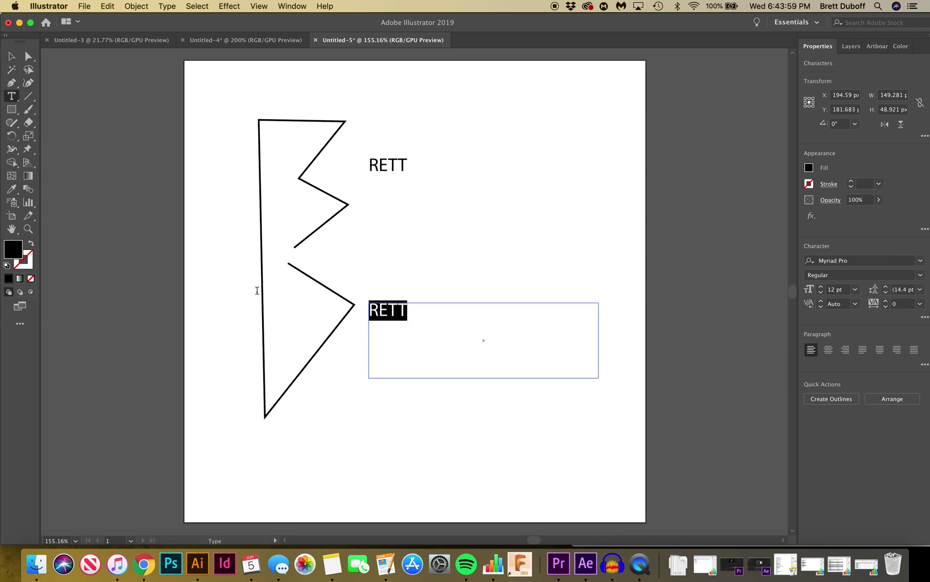
pyautogui.write('Ubof')
pyautogui.press('BackSpace')
pyautogui.press('BackSpace')
pyautogui.press('BackSpace')
pyautogui.press('BackSpace')
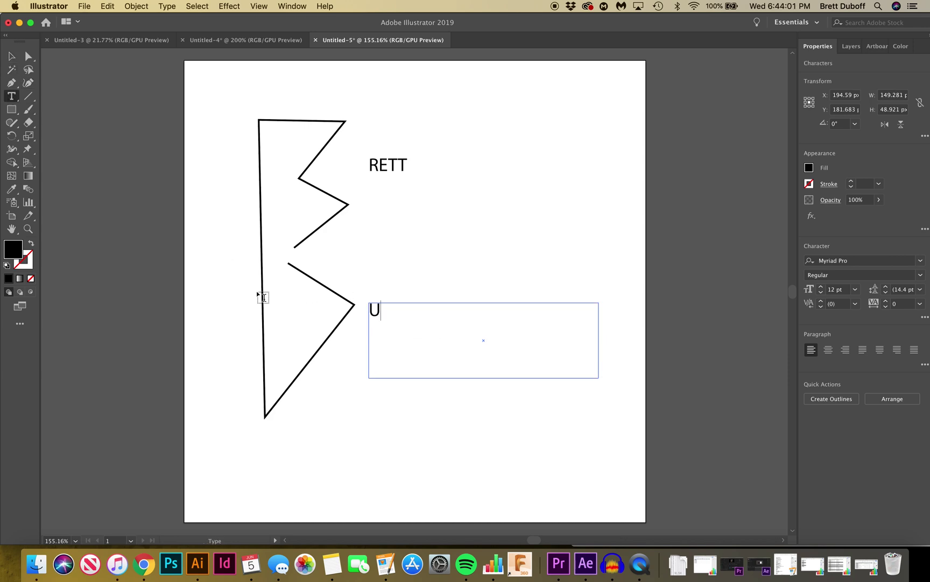
pyautogui.write('UBOFF')
pyautogui.doubleClick(417, 314)
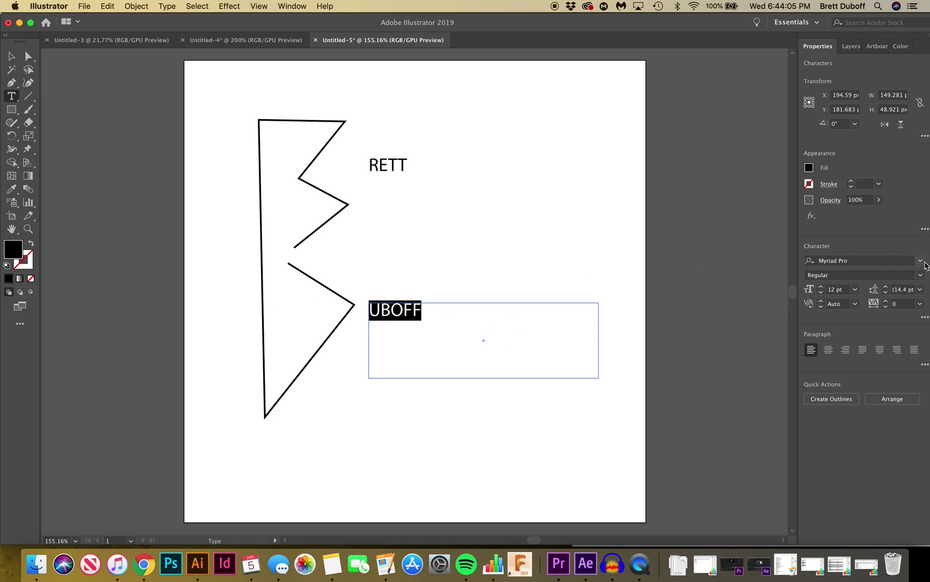
# Step: Preview fonts on UBOFF through Bauhaus Std and Bebas Neue, then apply Blippo-Heavy
pyautogui.click(920, 263)
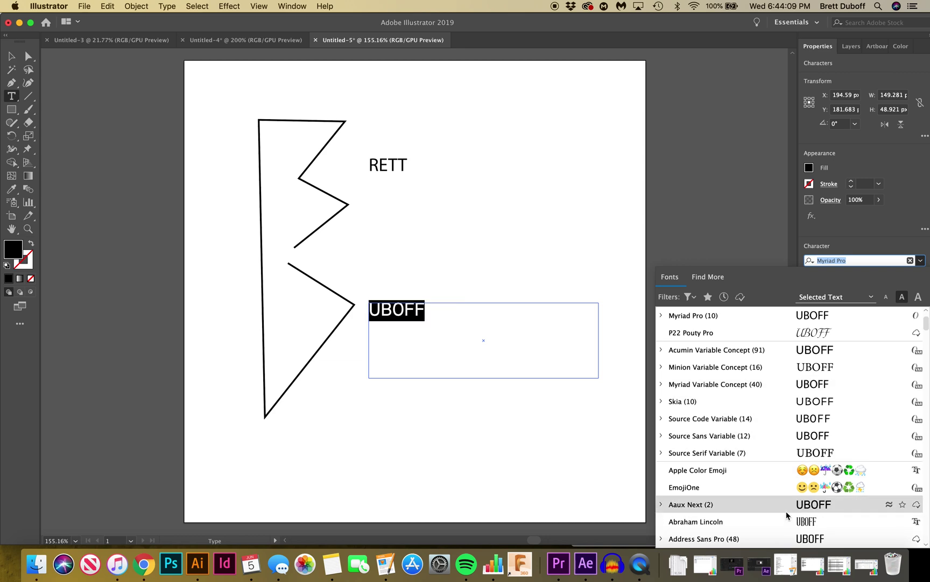
pyautogui.press('Down')
pyautogui.press('Down')
pyautogui.press('Down')
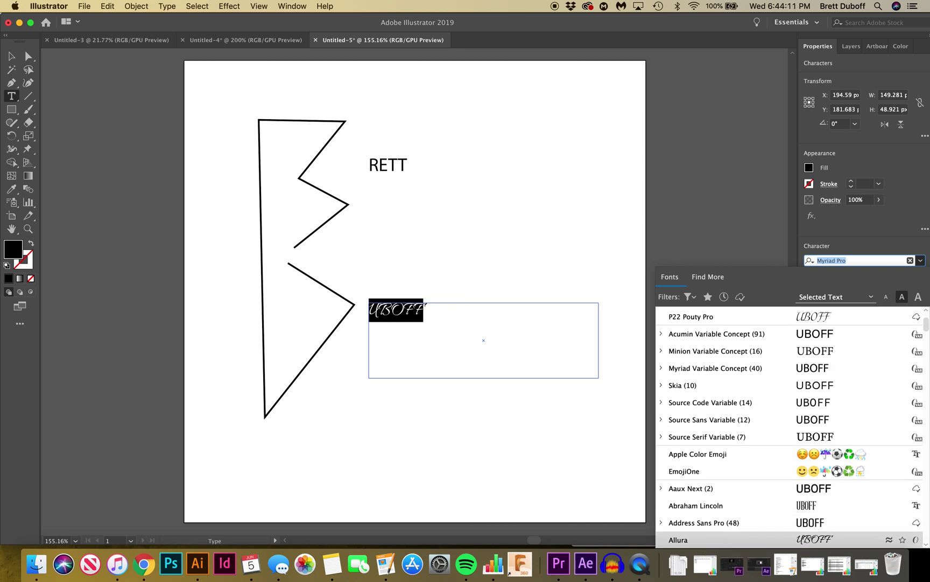
pyautogui.press('Down')
pyautogui.press('Down')
pyautogui.press('Down')
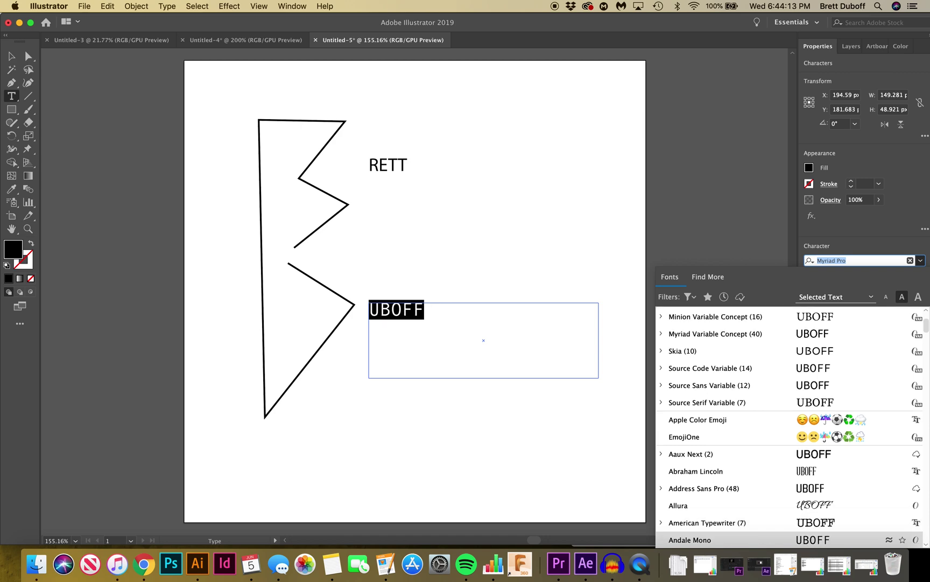
pyautogui.press('Down')
pyautogui.press('Down')
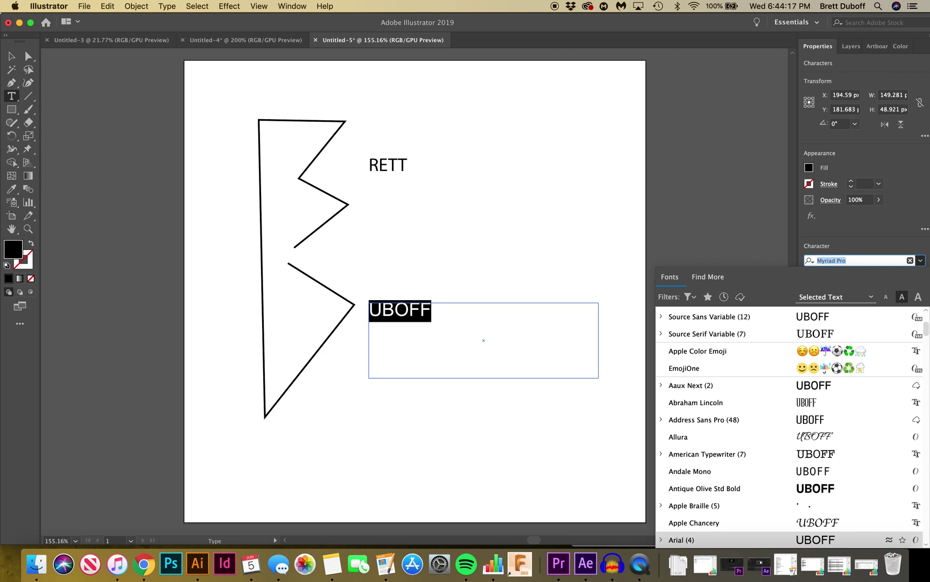
pyautogui.press('Down')
pyautogui.press('Down')
pyautogui.press('Down')
pyautogui.press('Down')
pyautogui.press('Down')
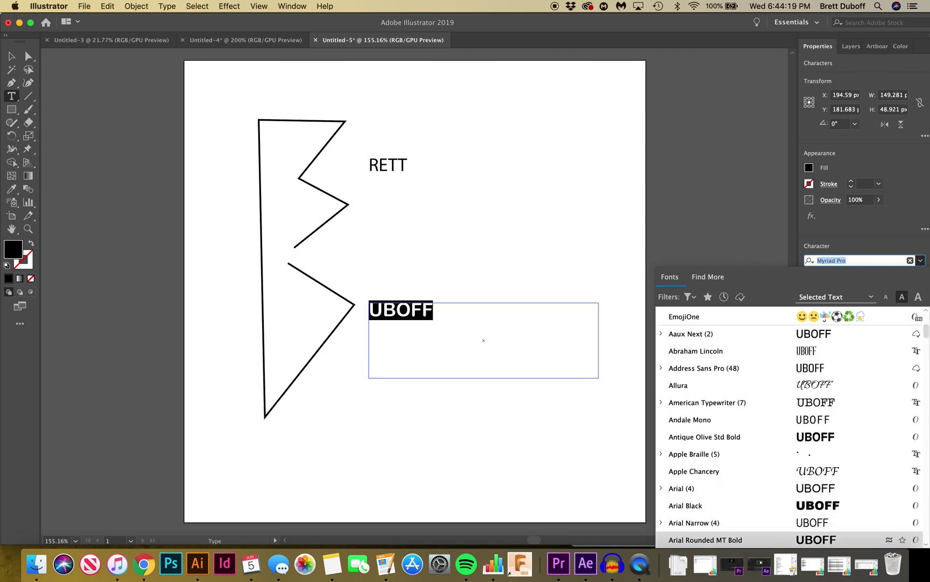
pyautogui.press('Down')
pyautogui.press('Down')
pyautogui.press('Down')
pyautogui.press('Down')
pyautogui.press('Down')
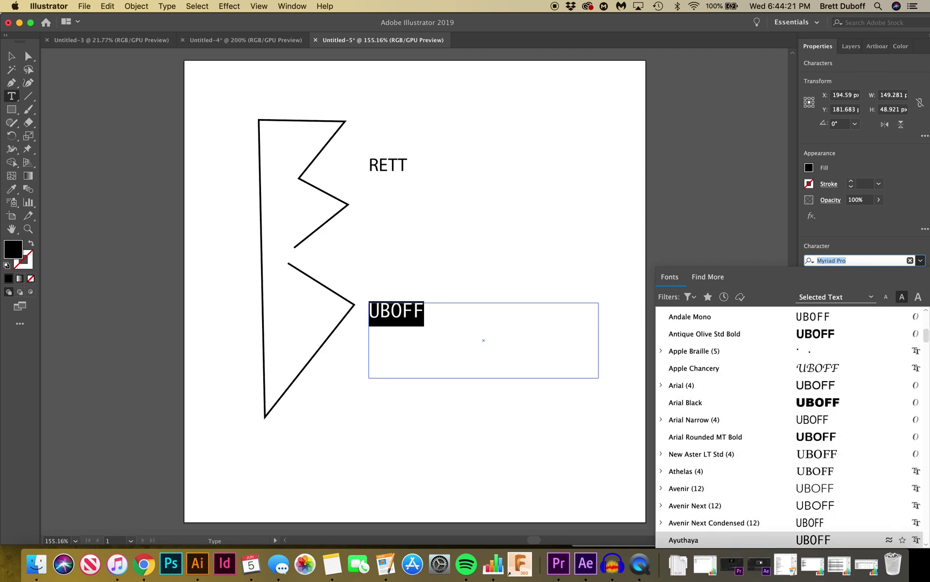
pyautogui.press('Down')
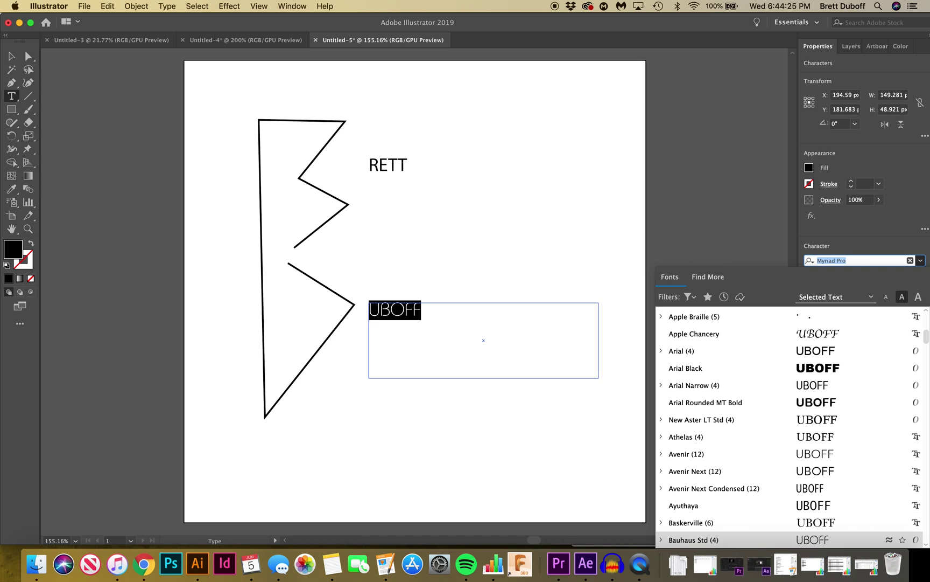
pyautogui.press('Down')
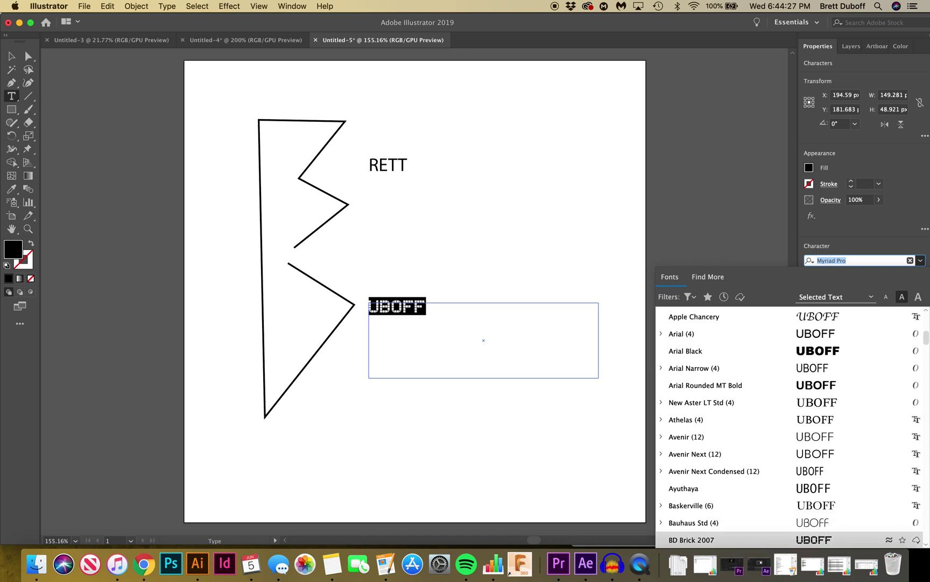
pyautogui.press('Down')
pyautogui.press('Down')
pyautogui.press('Down')
pyautogui.press('Down')
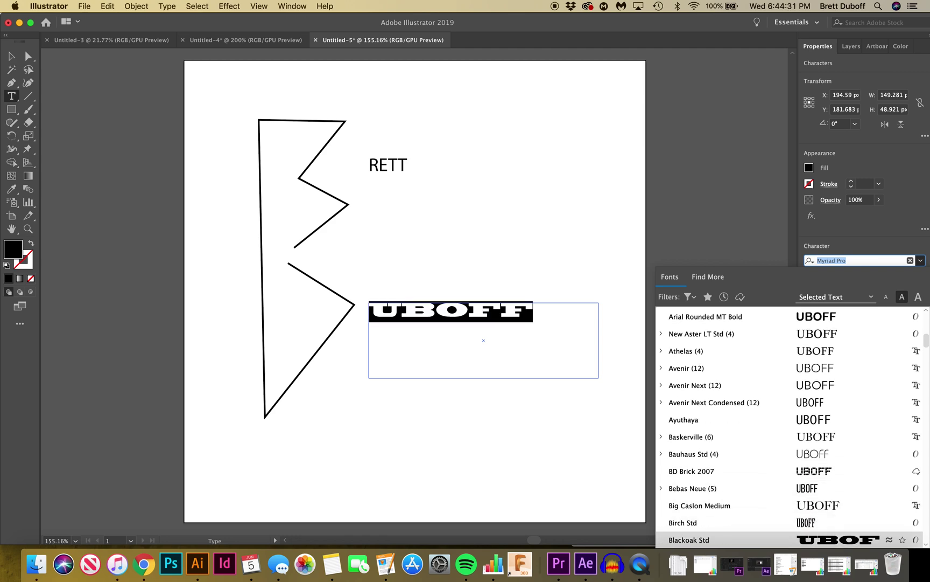
pyautogui.press('Down')
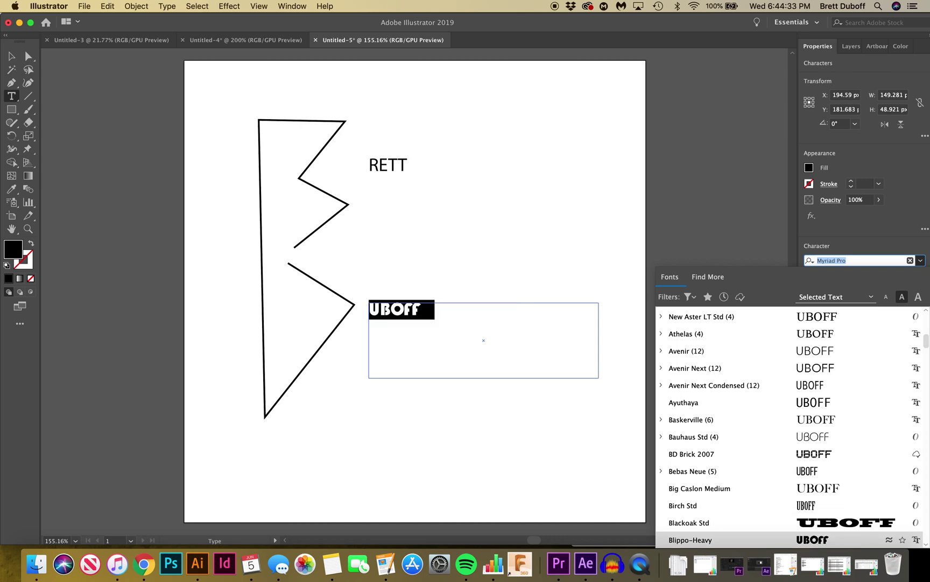
pyautogui.press('Return')
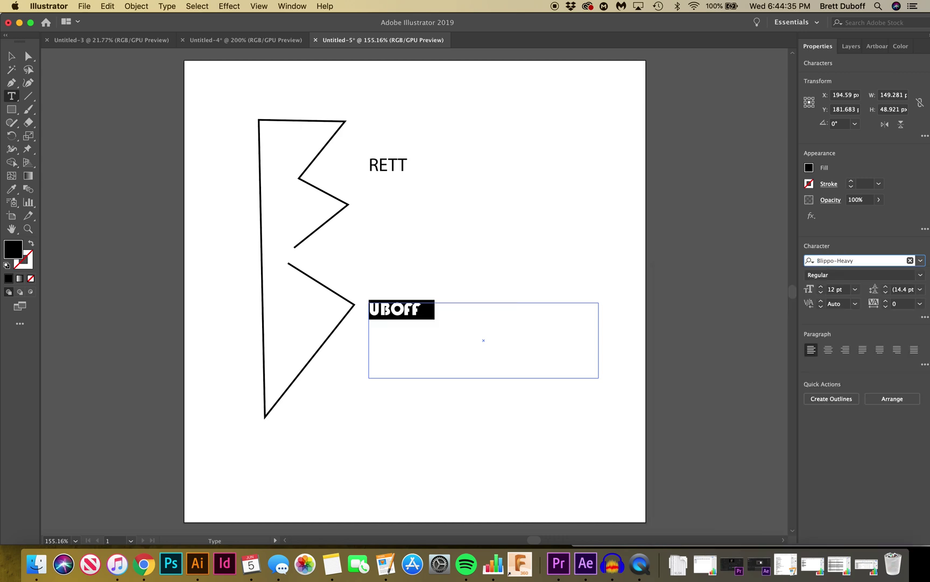
# Step: Widen UBOFF's tracking to 340 and set its font size to 29 pt
pyautogui.hotkey('alt', 'Right')
pyautogui.hotkey('alt', 'Right')
pyautogui.hotkey('alt', 'Right')
pyautogui.hotkey('alt', 'Right')
pyautogui.hotkey('alt', 'Right')
pyautogui.hotkey('alt', 'Right')
pyautogui.hotkey('alt', 'Right')
pyautogui.hotkey('alt', 'Right')
pyautogui.hotkey('alt', 'Right')
pyautogui.hotkey('alt', 'Right')
pyautogui.hotkey('alt', 'Right')
pyautogui.hotkey('alt', 'Right')
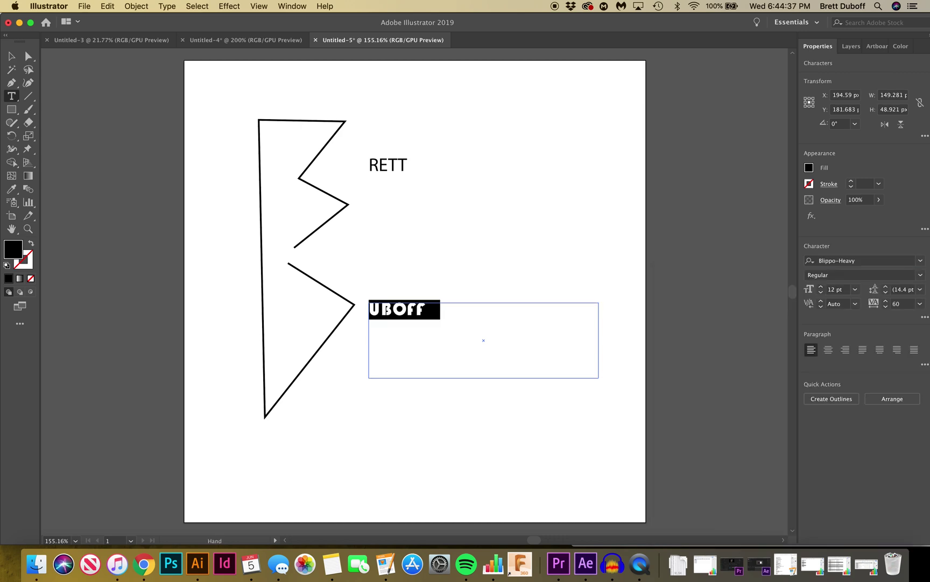
pyautogui.hotkey('alt', 'Right')
pyautogui.hotkey('alt', 'Right')
pyautogui.hotkey('alt', 'Right')
pyautogui.hotkey('alt', 'Right')
pyautogui.hotkey('alt', 'Right')
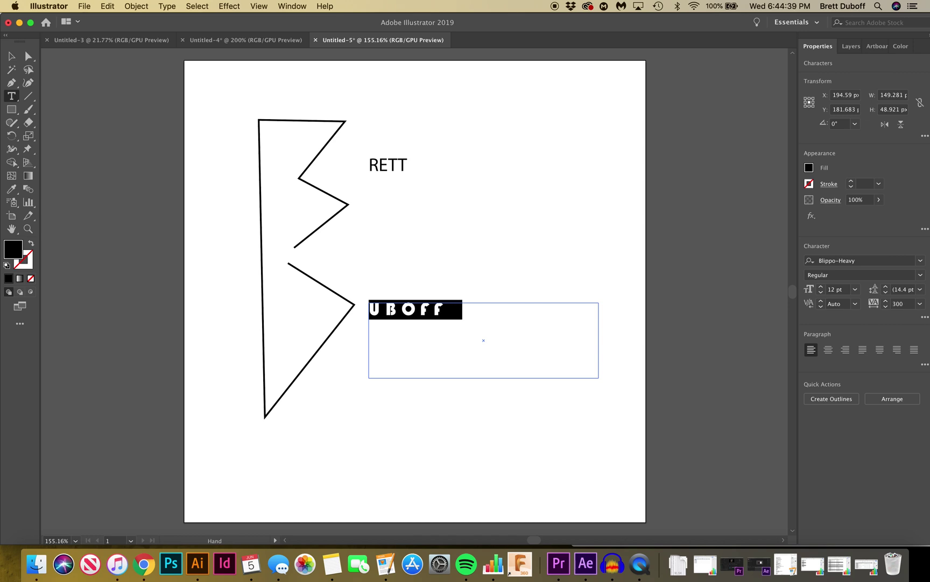
pyautogui.click(821, 288)
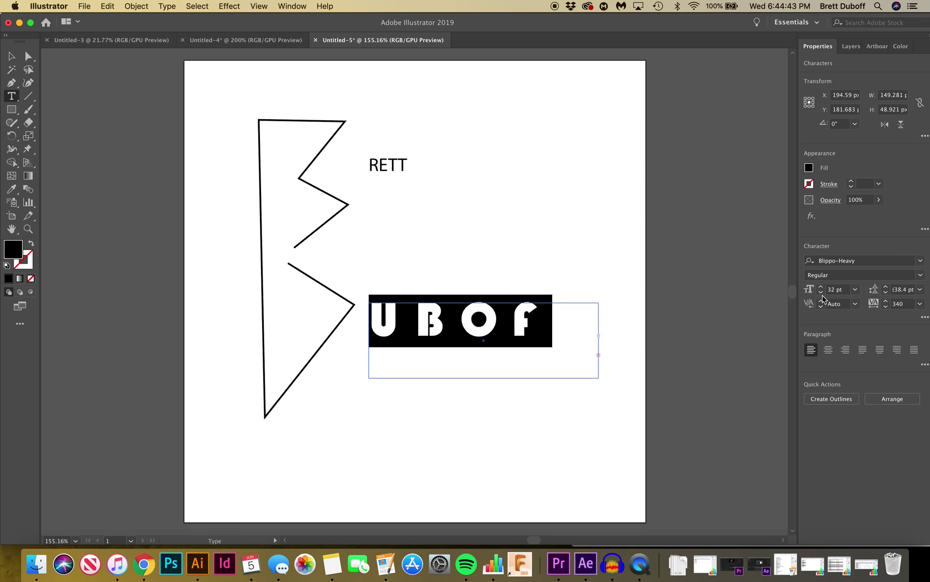
pyautogui.click(821, 293)
pyautogui.click(821, 292)
pyautogui.click(821, 292)
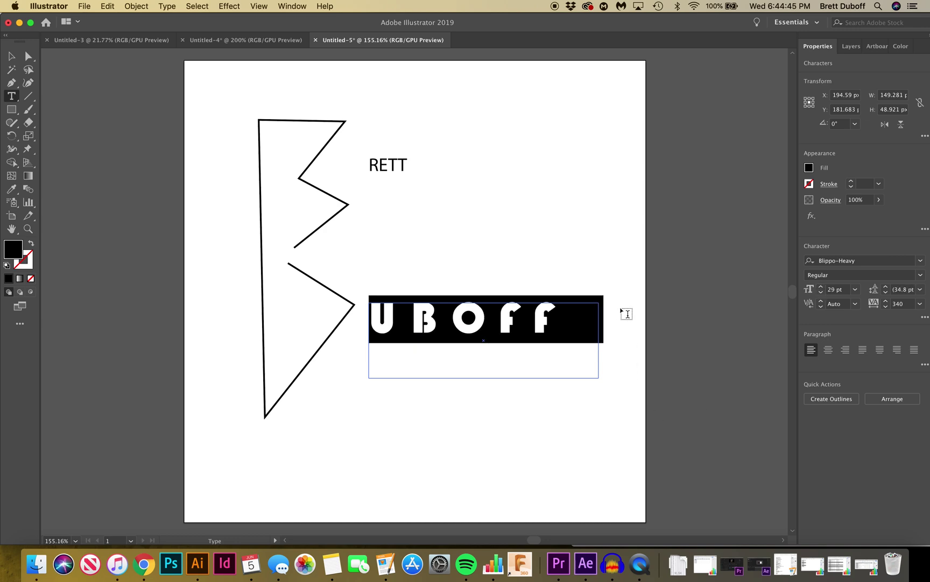
pyautogui.click(921, 261)
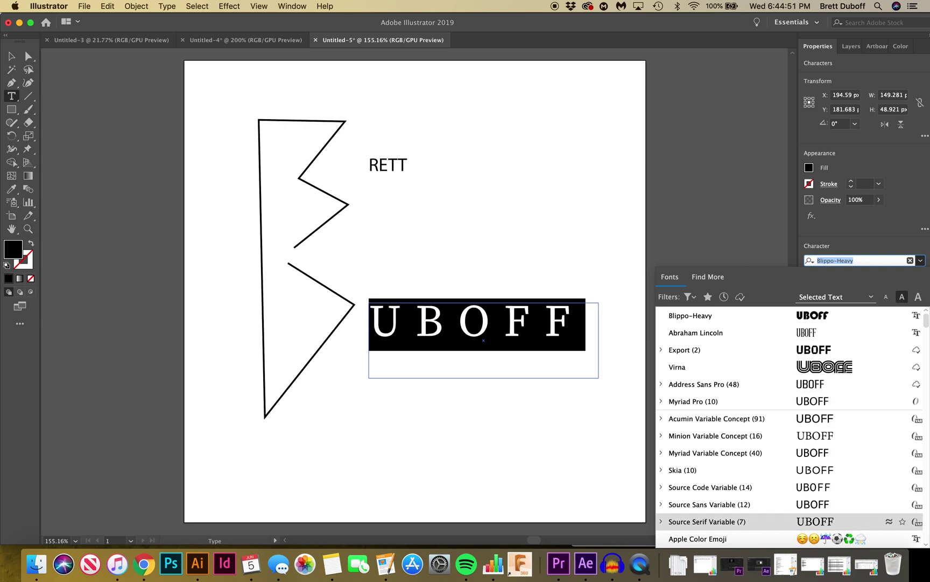
# Step: Preview fonts on UBOFF from Adobe Caslon Pro down past Chalkduster to Chaparral
pyautogui.scroll(-4, 789, 426)
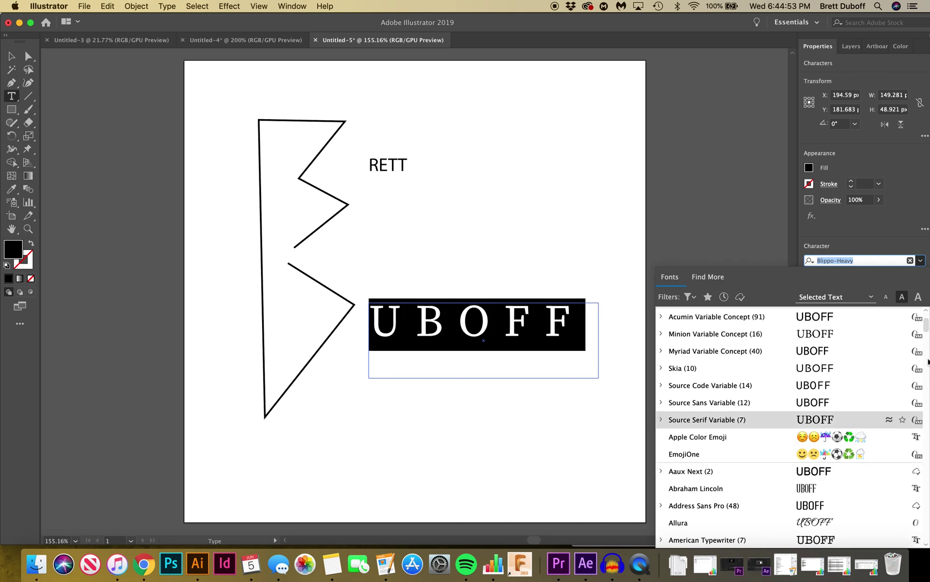
pyautogui.moveTo(927, 322); pyautogui.dragTo(928, 345)
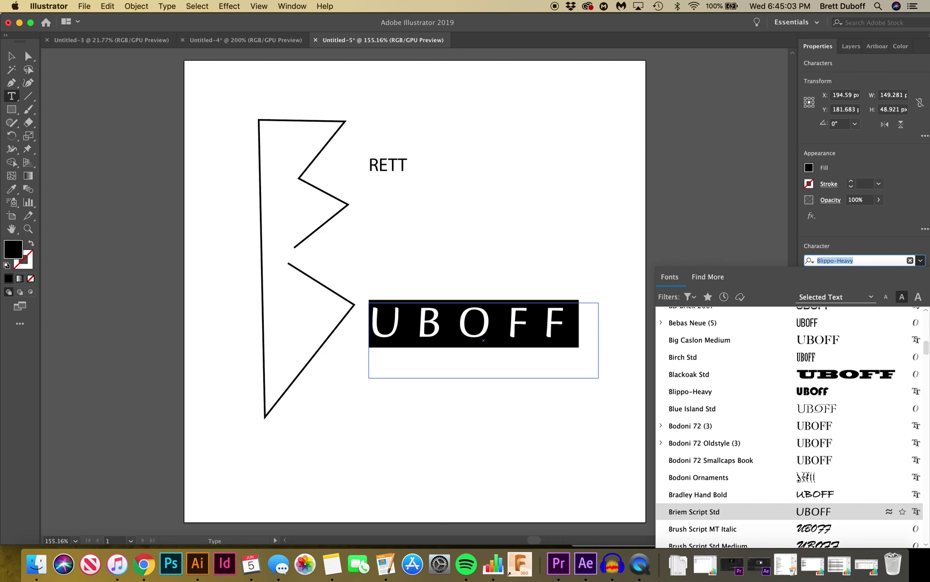
pyautogui.press('Down')
pyautogui.press('Down')
pyautogui.press('Down')
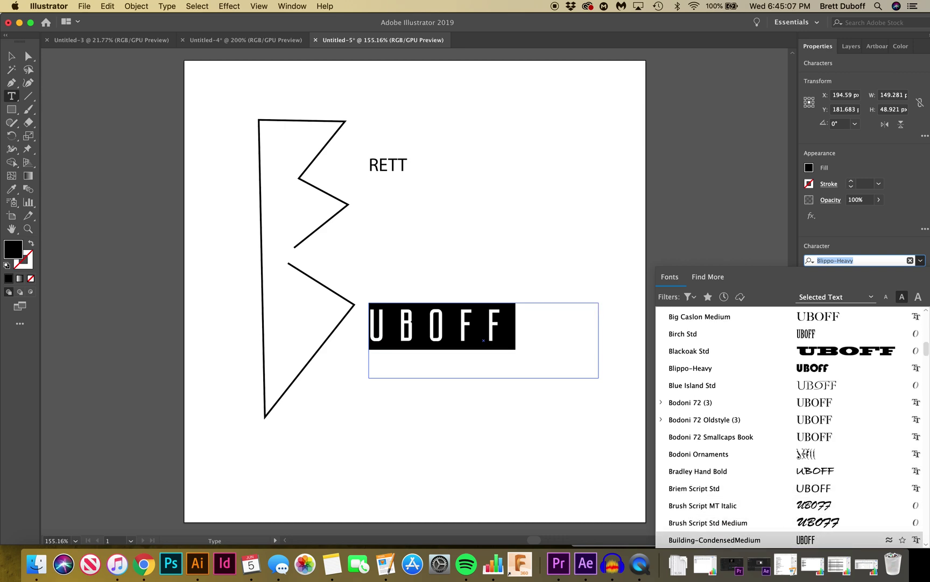
pyautogui.press('Down')
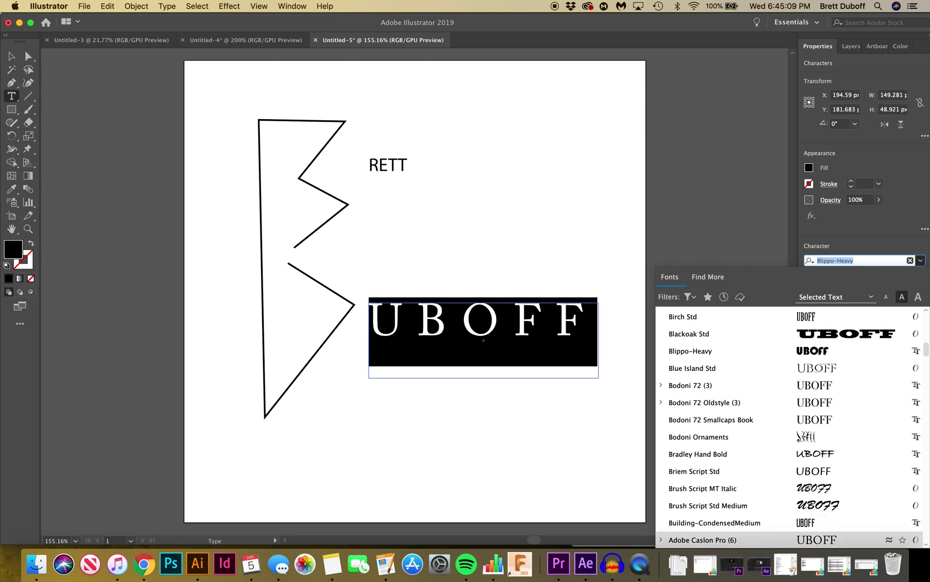
pyautogui.press('Up')
pyautogui.press('Down')
pyautogui.press('Down')
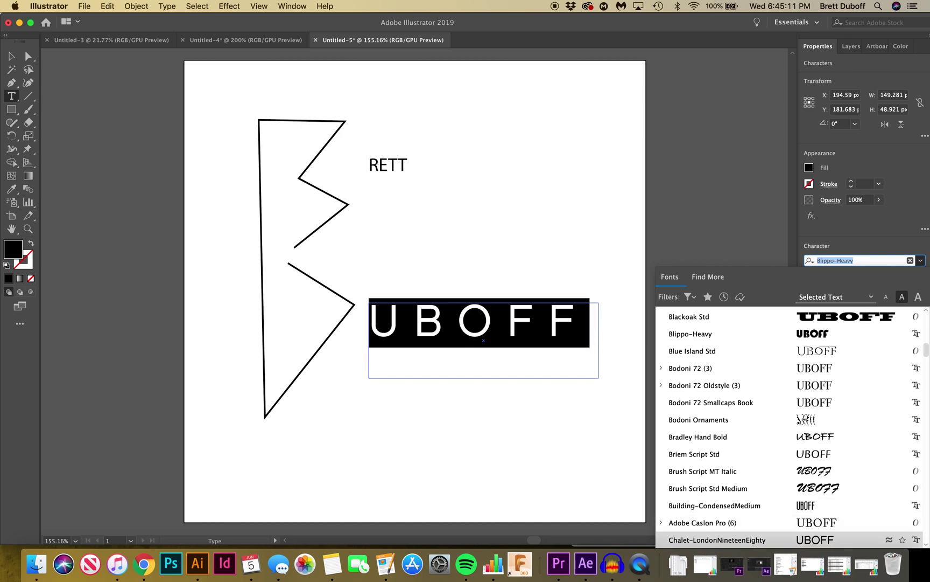
pyautogui.press('Down')
pyautogui.press('Down')
pyautogui.press('Down')
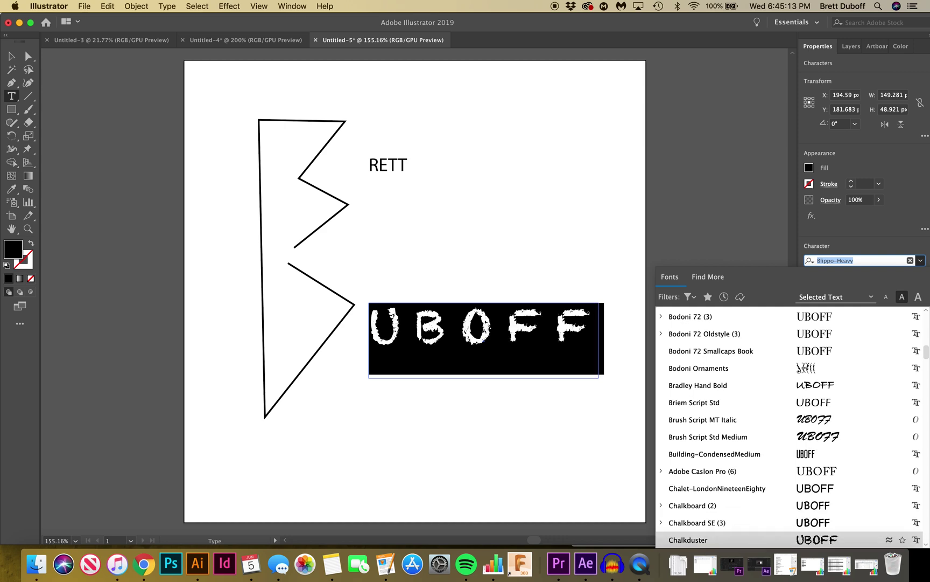
pyautogui.press('Down')
pyautogui.press('Down')
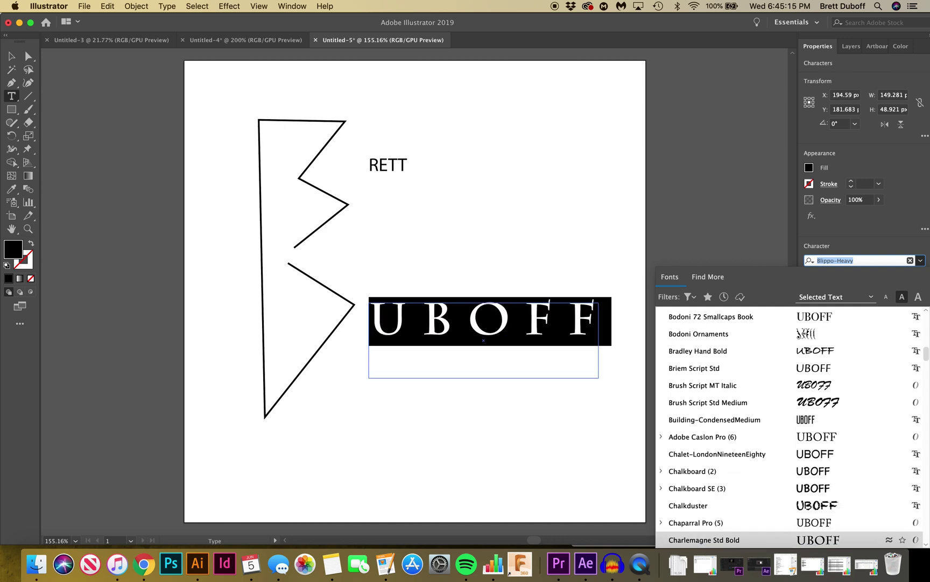
# Step: Continue past Charter, Cochin and Coda ExtraBold, and apply Courier to UBOFF
pyautogui.press('Down')
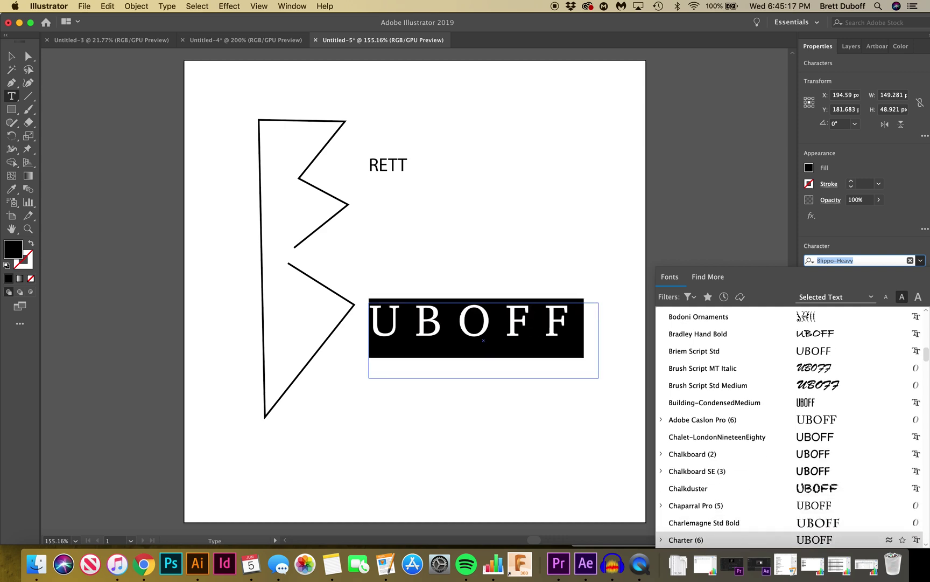
pyautogui.press('Down')
pyautogui.press('Down')
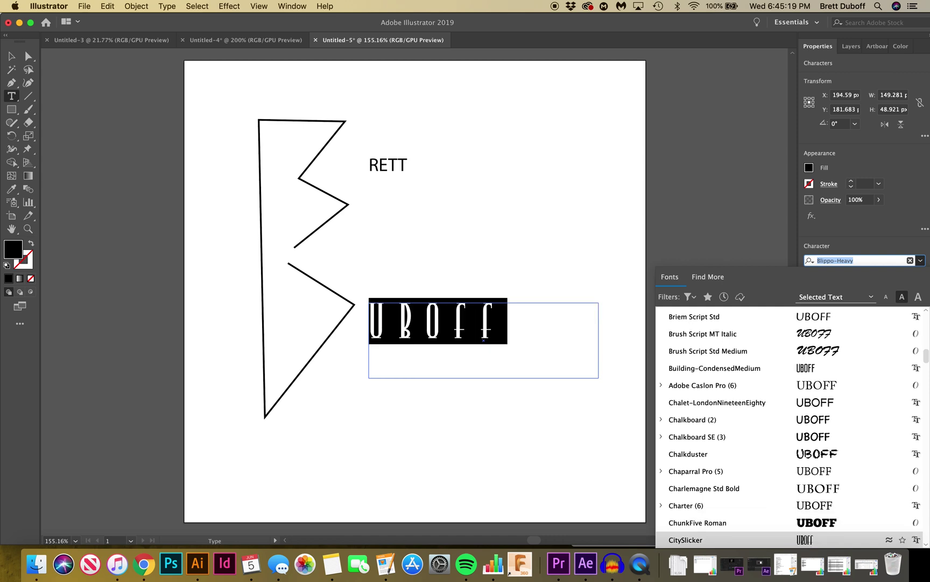
pyautogui.press('Down')
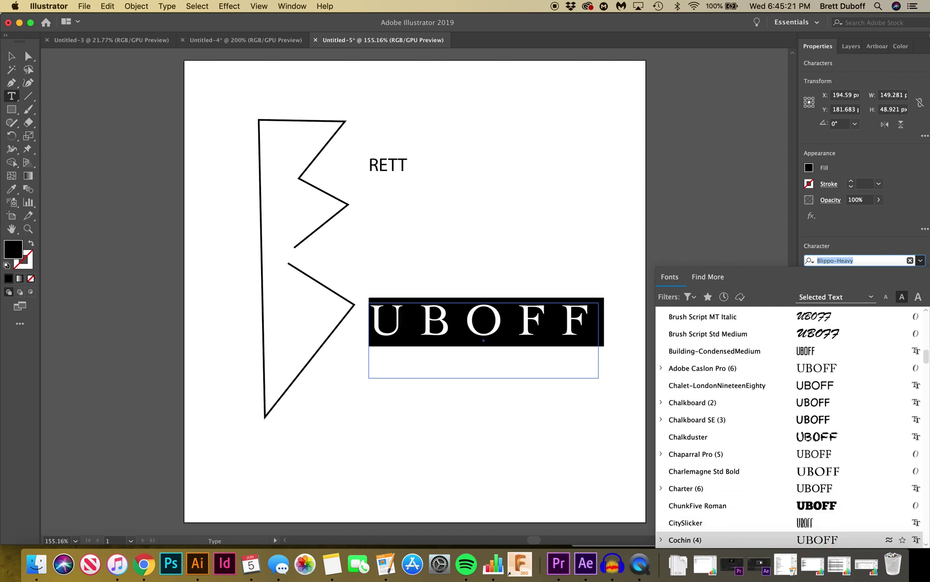
pyautogui.press('Down')
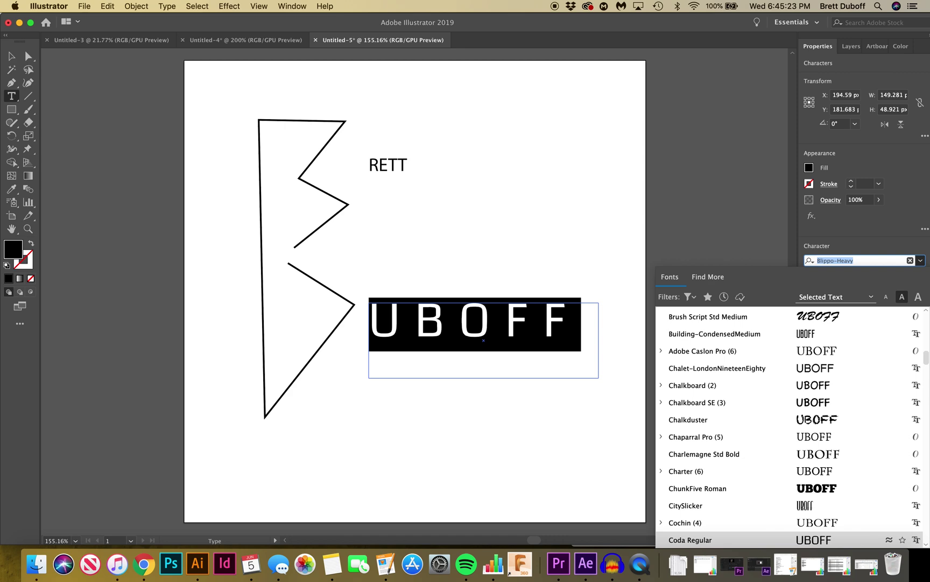
pyautogui.press('Down')
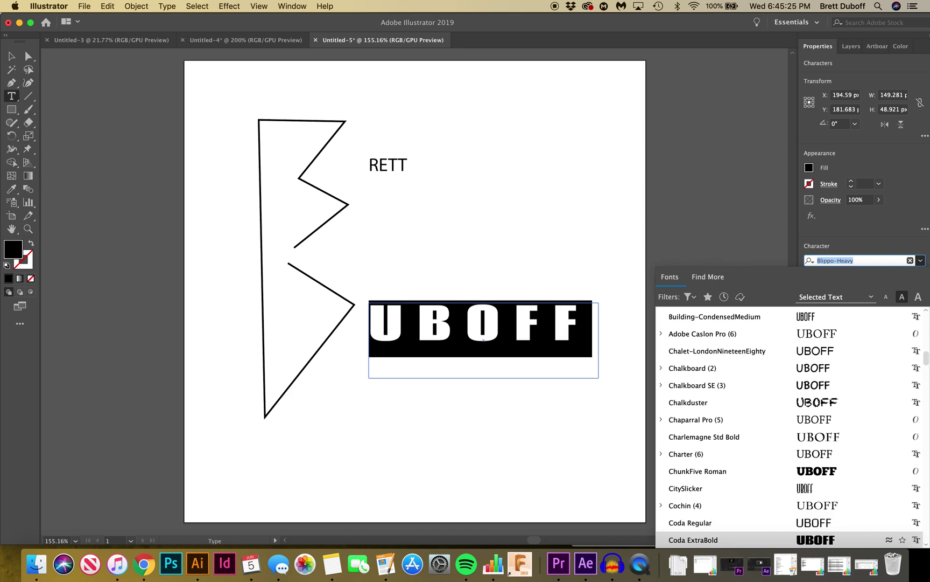
pyautogui.press('Down')
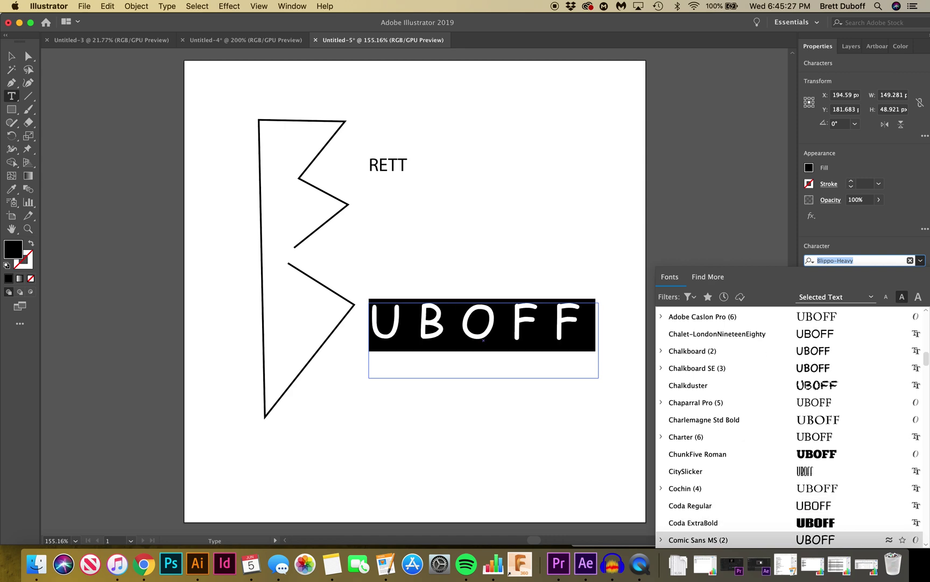
pyautogui.press('Down')
pyautogui.press('Down')
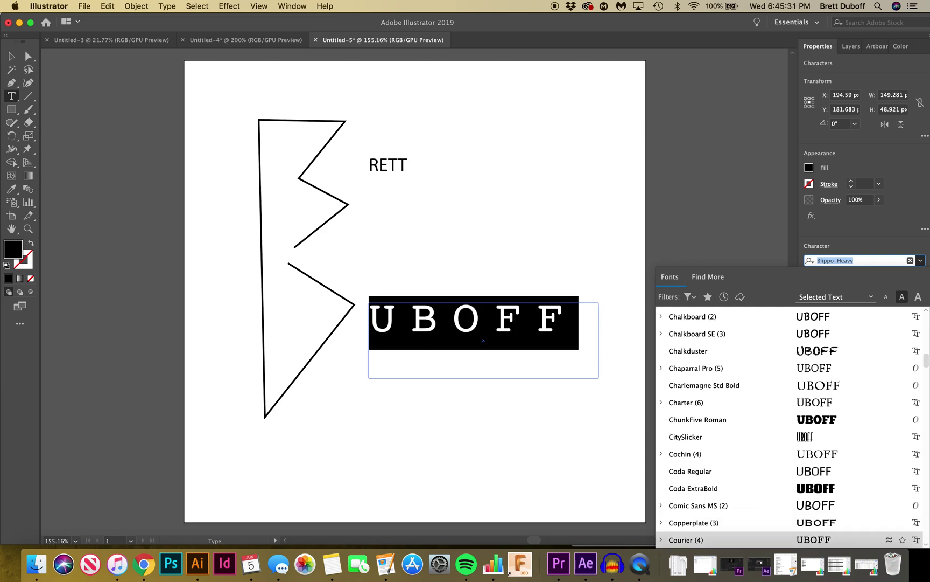
pyautogui.press('Return')
pyautogui.click(395, 161)
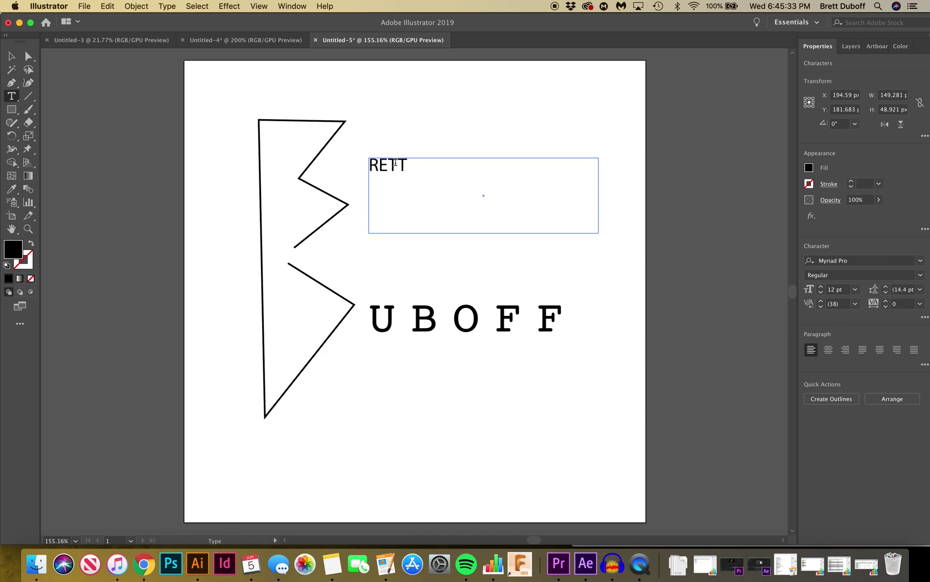
# Step: Give RETT UBOFF's Courier 29 pt, 340-tracking style using the Eyedropper
pyautogui.click(12, 190)
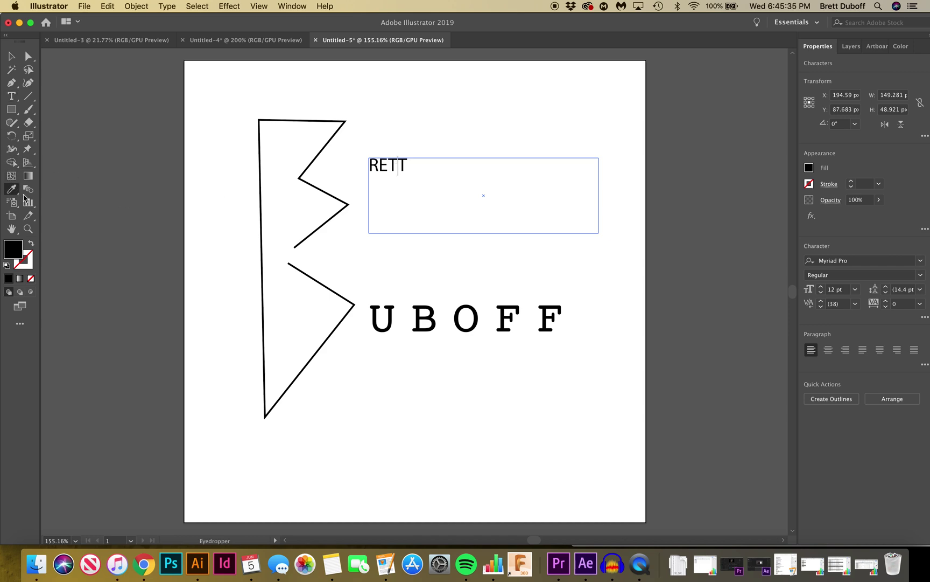
pyautogui.click(426, 315)
pyautogui.click(11, 97)
pyautogui.click(398, 166)
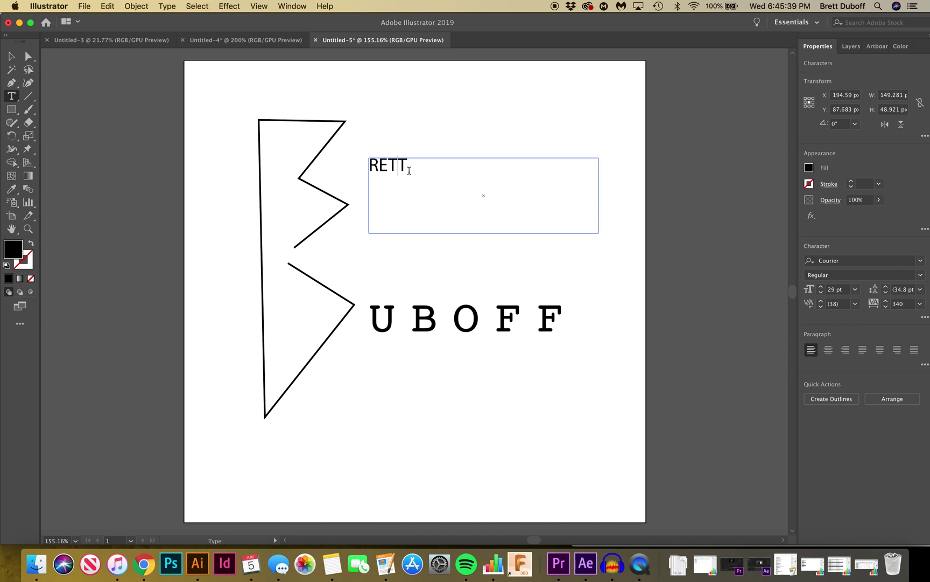
pyautogui.press('super+a')
pyautogui.click(11, 189)
pyautogui.click(432, 317)
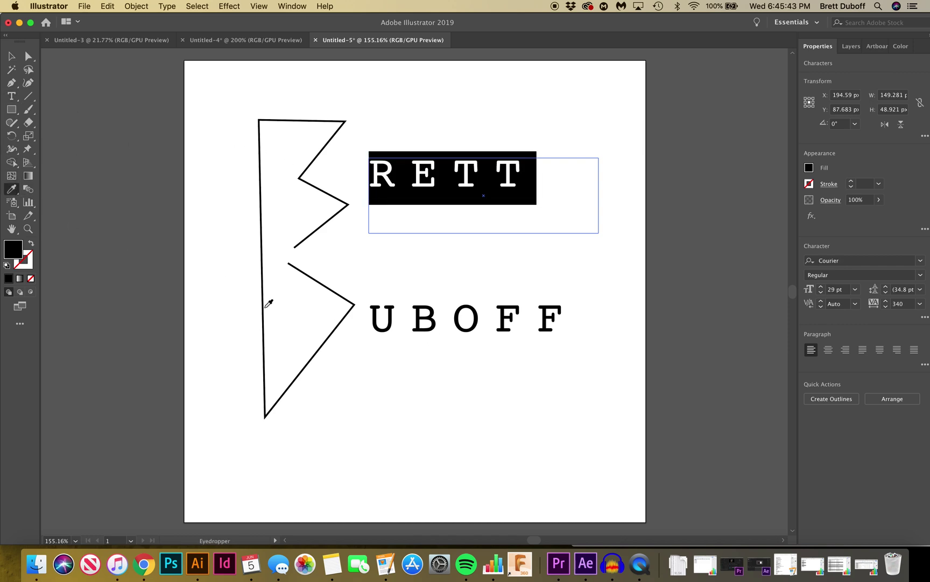
# Step: Try moving UBOFF up beneath RETT, then nudge it back to its original height
pyautogui.click(11, 56)
pyautogui.click(146, 284)
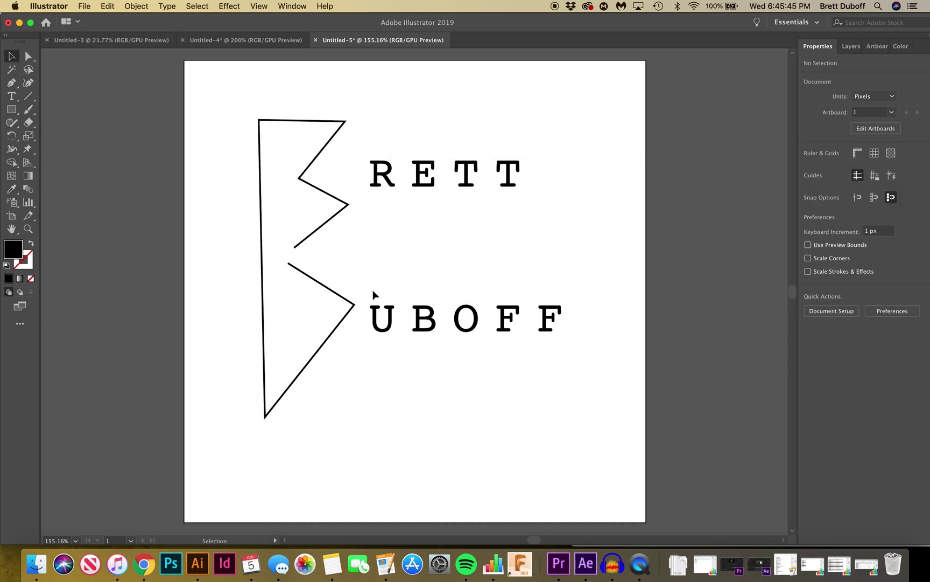
pyautogui.moveTo(383, 333); pyautogui.dragTo(384, 208)
pyautogui.hotkey('shift', 'Down')
pyautogui.hotkey('shift', 'Down')
pyautogui.hotkey('shift', 'Down')
pyautogui.hotkey('shift', 'Down')
pyautogui.hotkey('shift', 'Down')
pyautogui.hotkey('shift', 'Down')
pyautogui.hotkey('shift', 'Down')
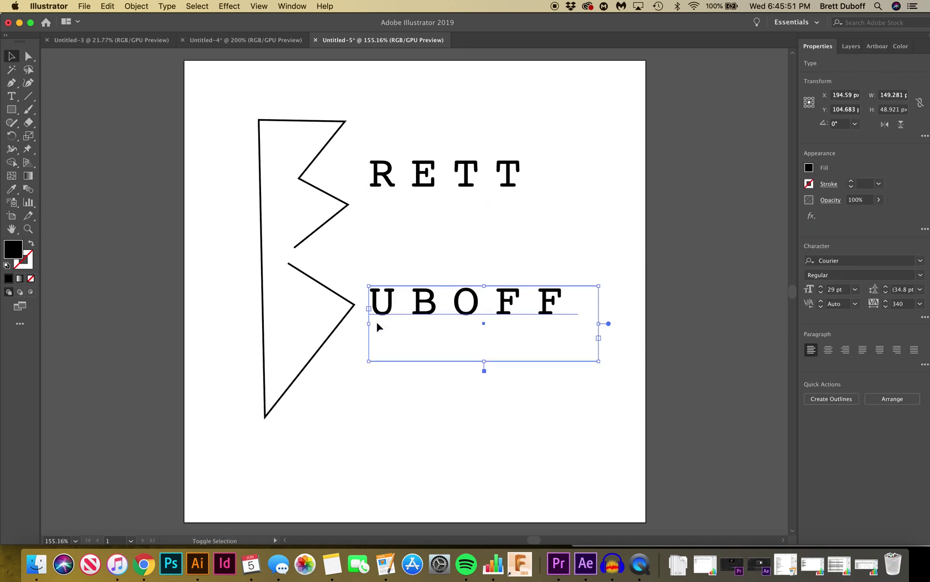
pyautogui.click(198, 350)
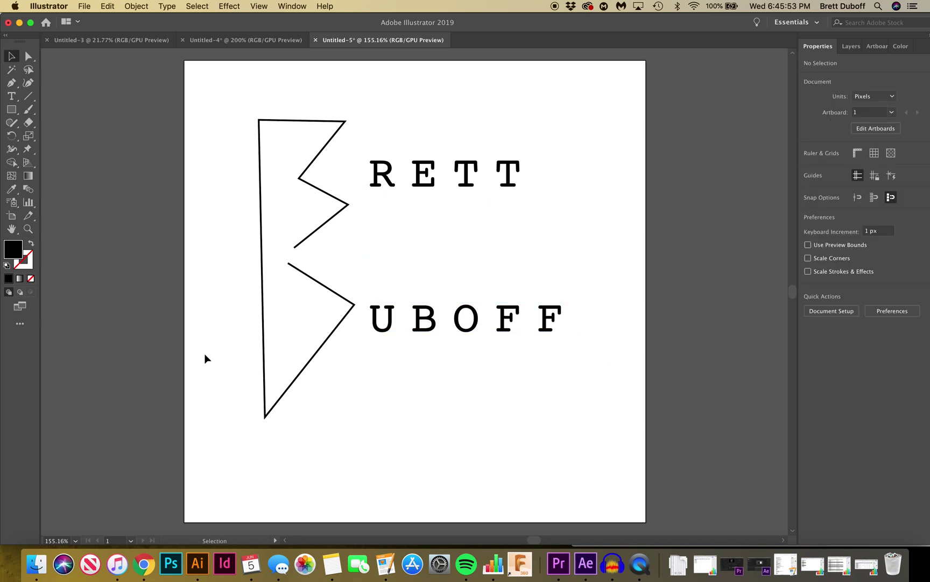
# Step: Raise the angular B outline's stroke weight from 1 pt to 3 pt
pyautogui.click(329, 337)
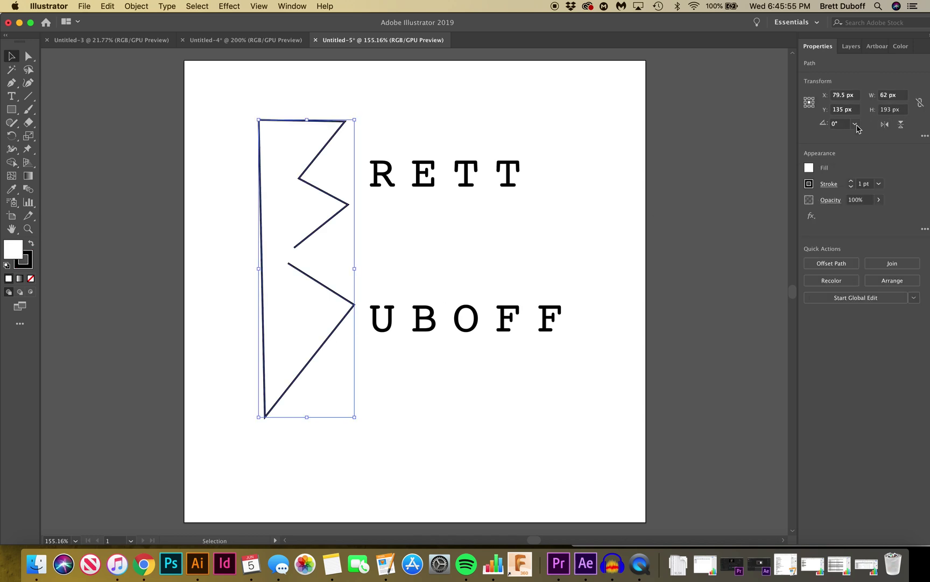
pyautogui.click(851, 182)
pyautogui.click(851, 182)
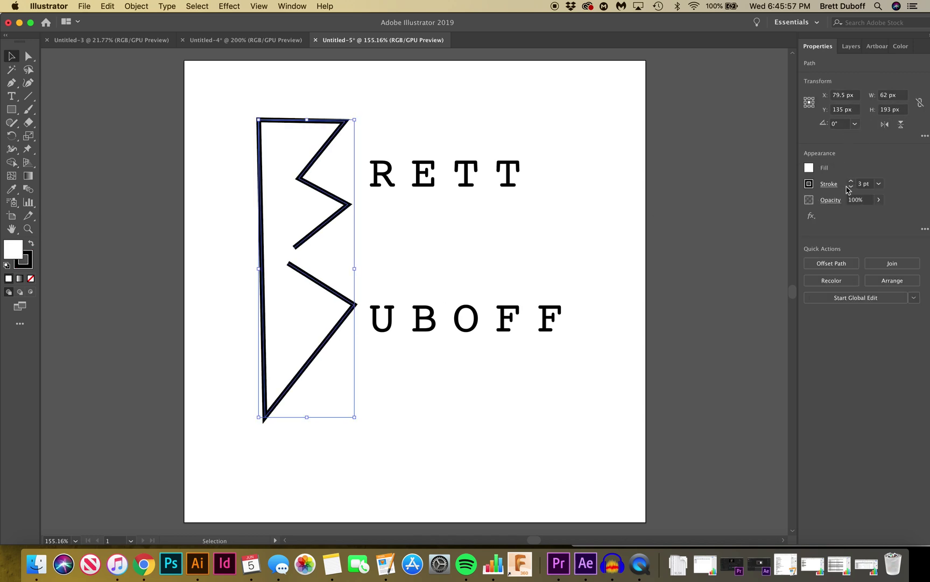
pyautogui.click(695, 317)
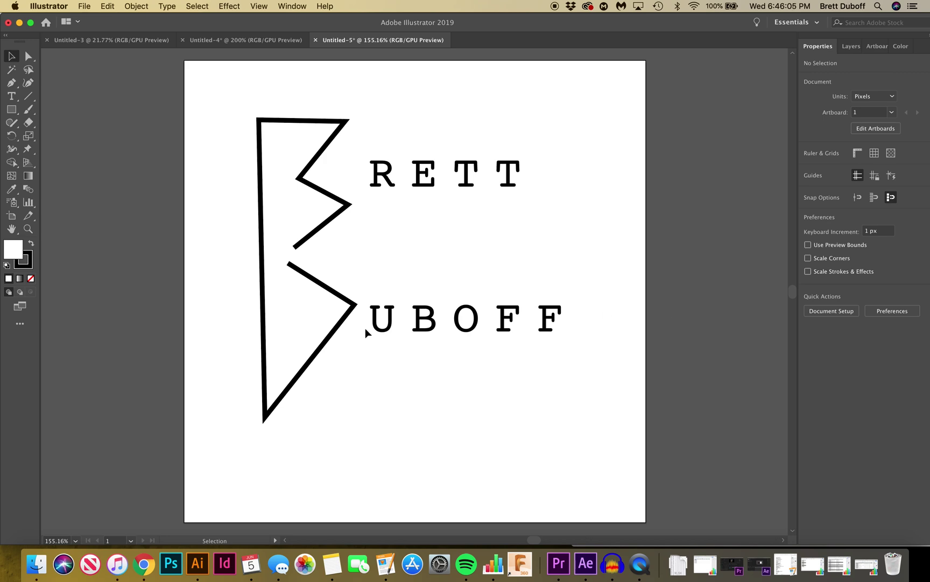
pyautogui.click(386, 323)
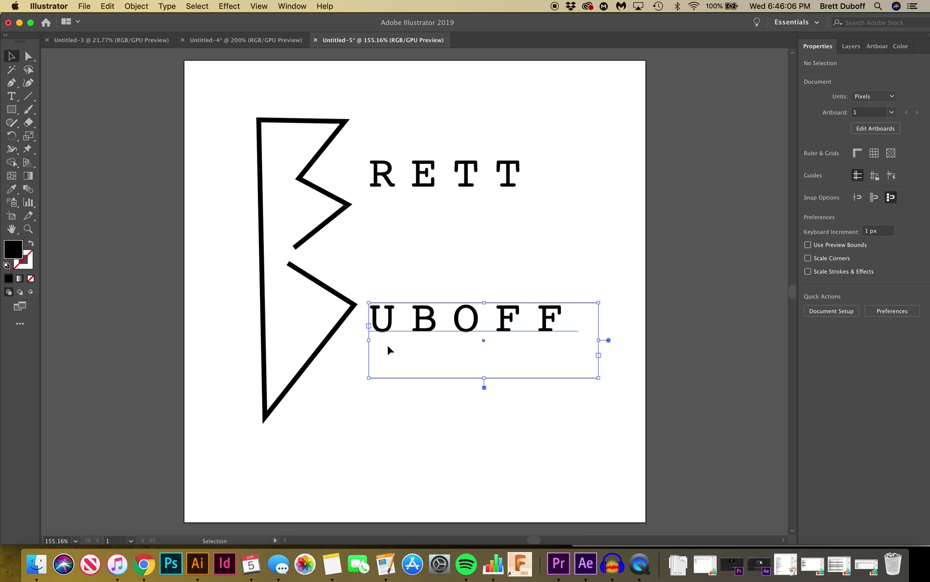
pyautogui.click(324, 393)
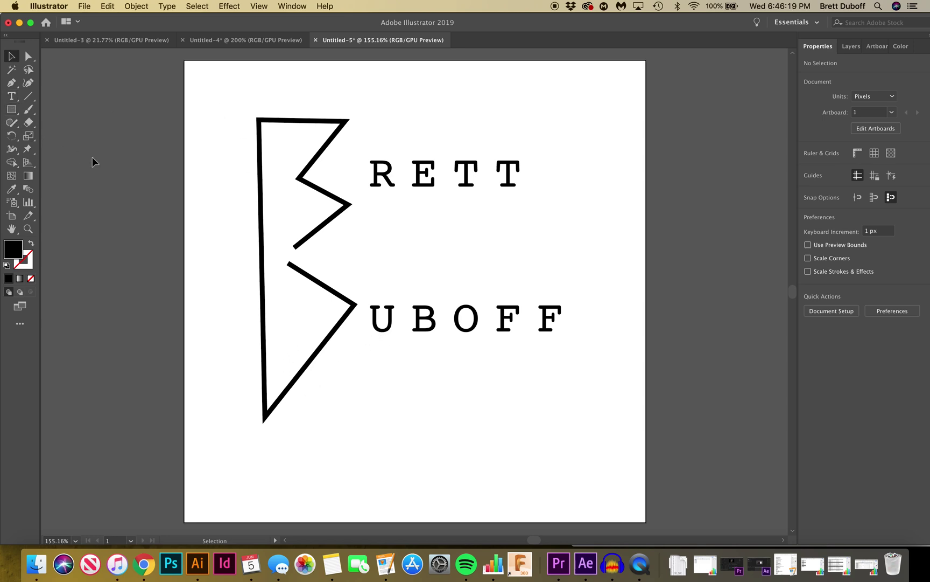
pyautogui.click(24, 99)
# Step: Draw a 1 pt black line under RETT and shift its left end right under the R
pyautogui.moveTo(351, 203); pyautogui.dragTo(562, 203)
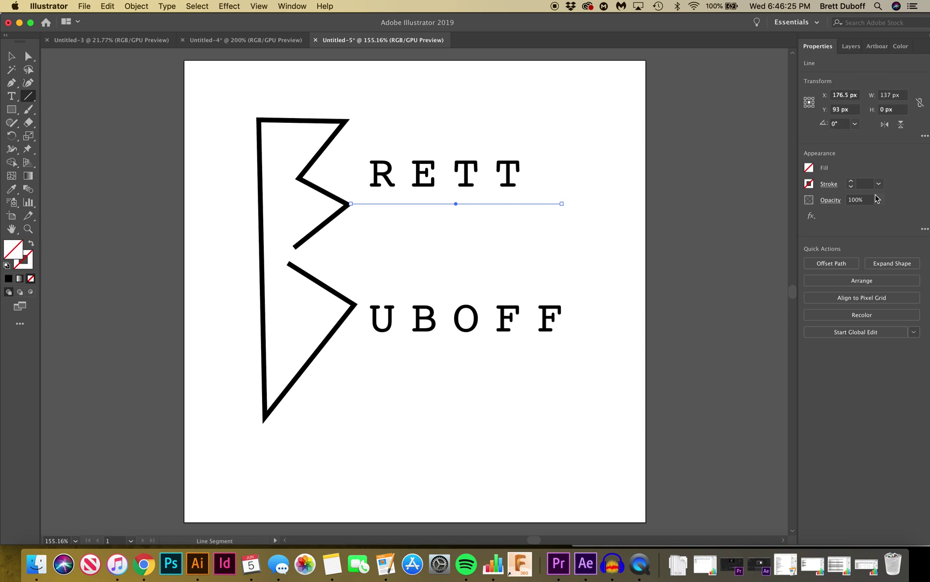
pyautogui.click(852, 185)
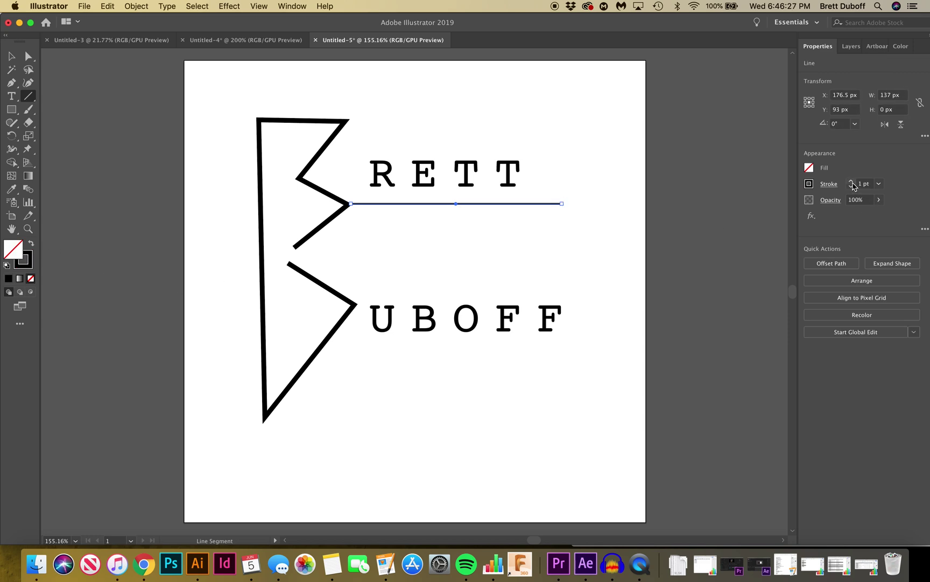
pyautogui.click(11, 56)
pyautogui.click(140, 306)
pyautogui.click(458, 203)
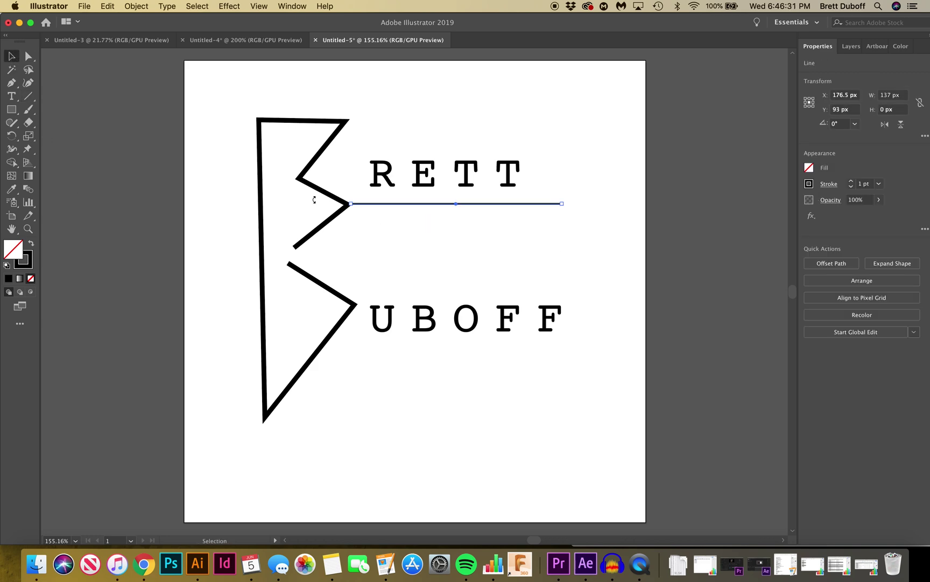
pyautogui.click(28, 56)
pyautogui.click(351, 204)
pyautogui.hotkey('shift', 'Right')
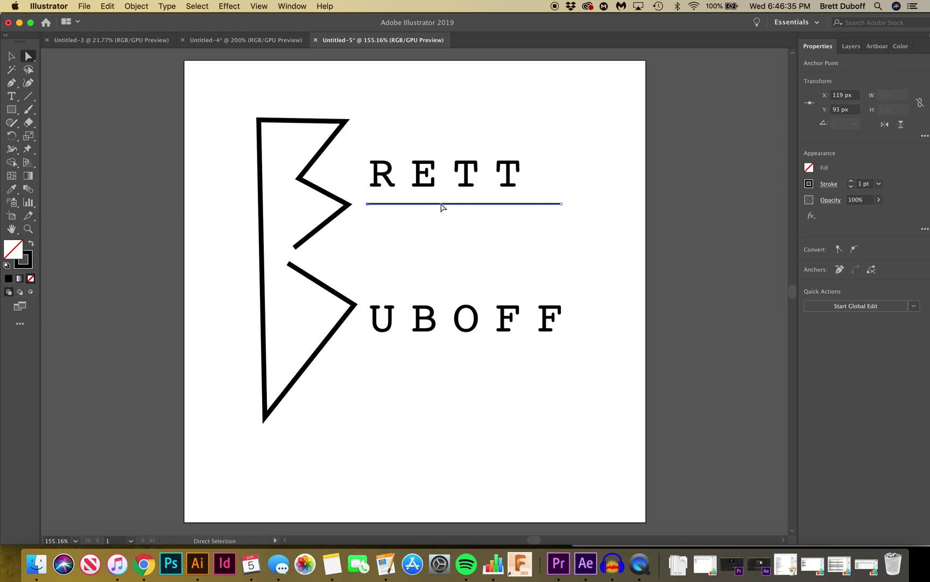
# Step: Alt-drag a copy of the underline down beneath UBOFF
pyautogui.click(11, 56)
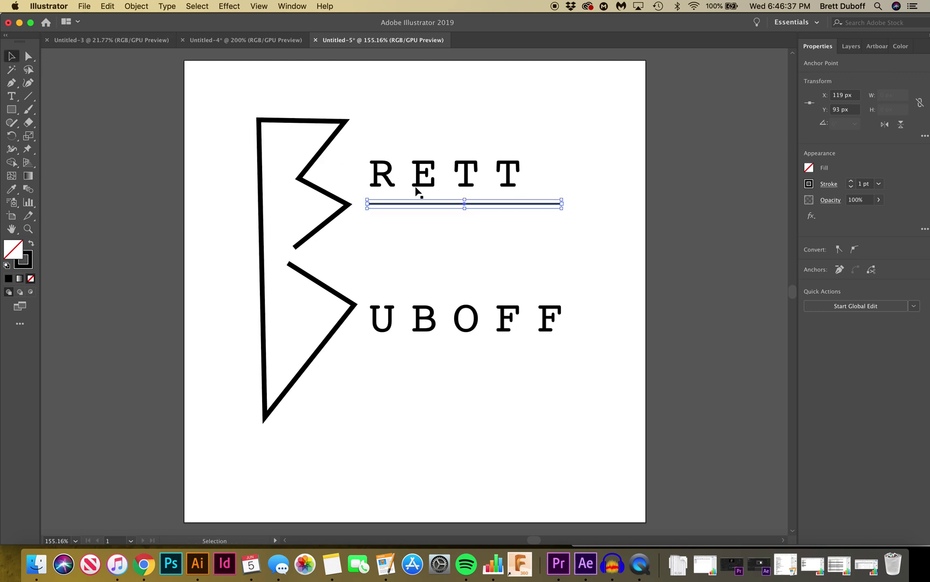
pyautogui.moveTo(420, 207); pyautogui.dragTo(415, 347)
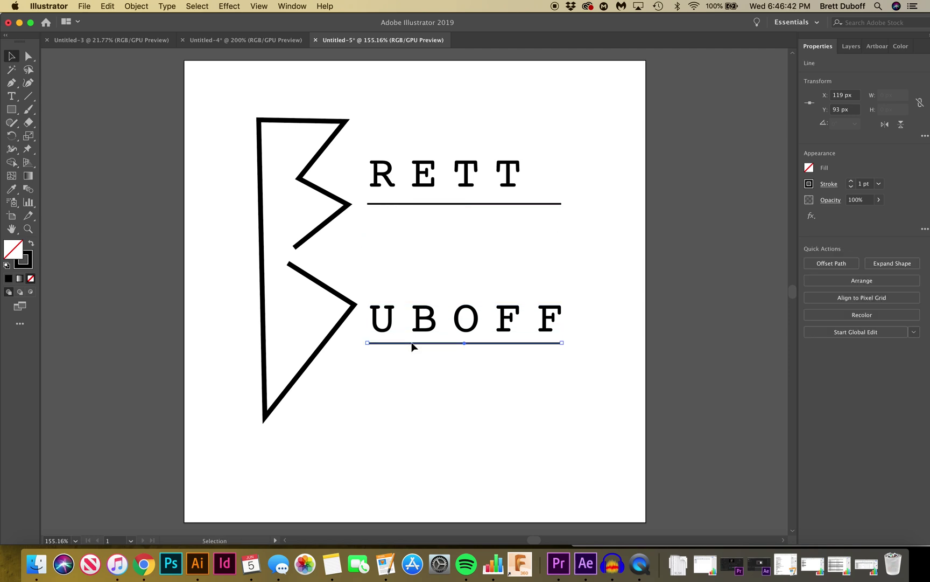
pyautogui.click(422, 422)
pyautogui.click(28, 229)
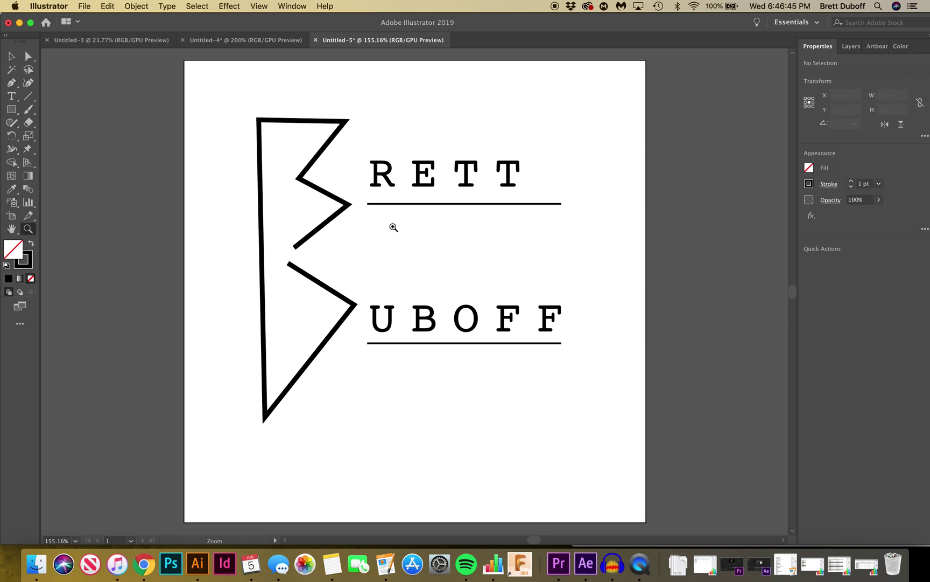
# Step: Zoom in and draw a small solid black spacer box filling the gap between U and its underline
pyautogui.click(502, 238)
pyautogui.click(440, 390)
pyautogui.click(387, 347)
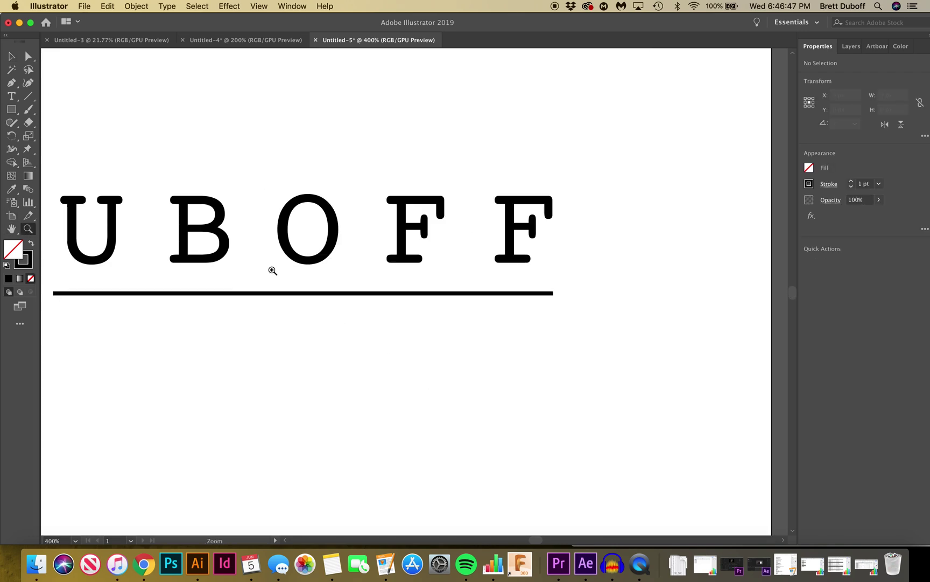
pyautogui.click(271, 269)
pyautogui.click(11, 109)
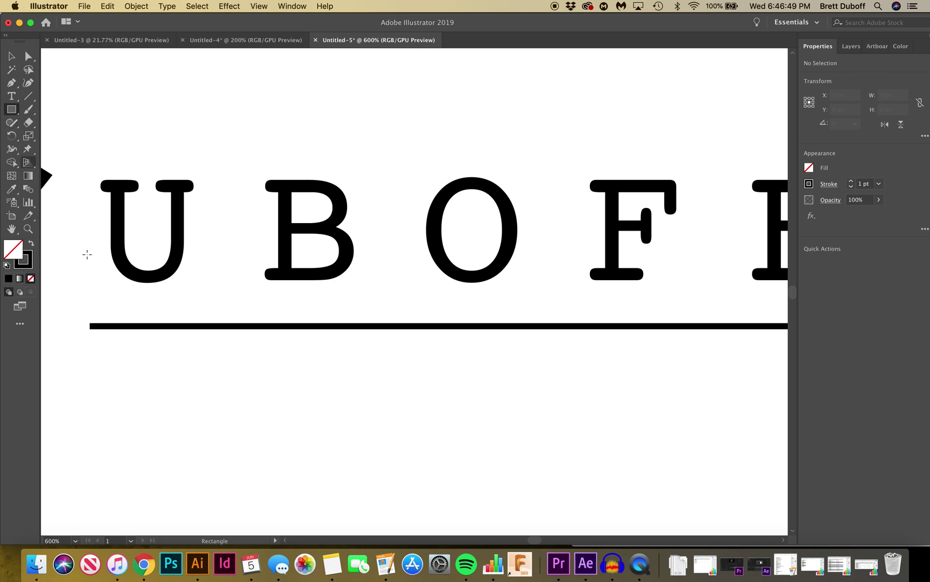
pyautogui.moveTo(134, 284); pyautogui.dragTo(183, 326)
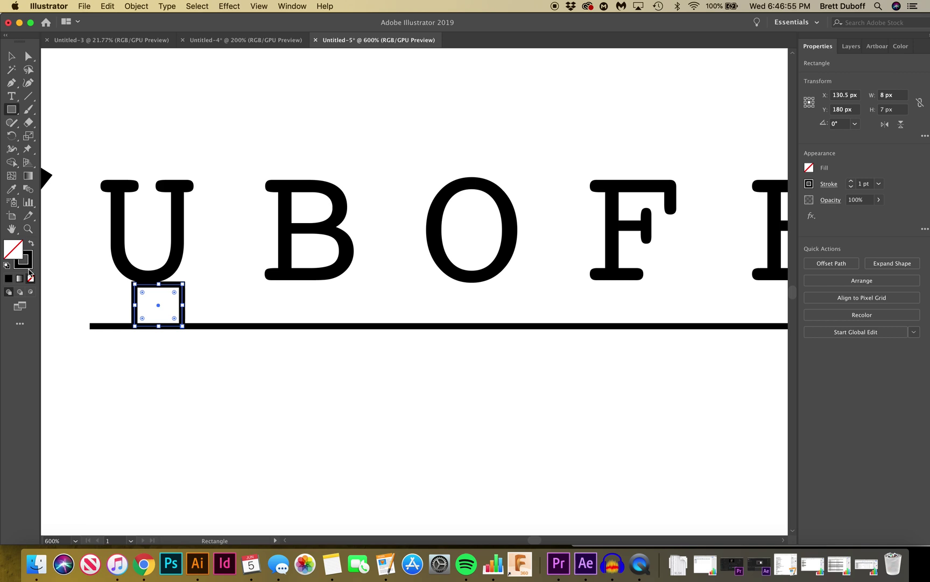
pyautogui.click(31, 244)
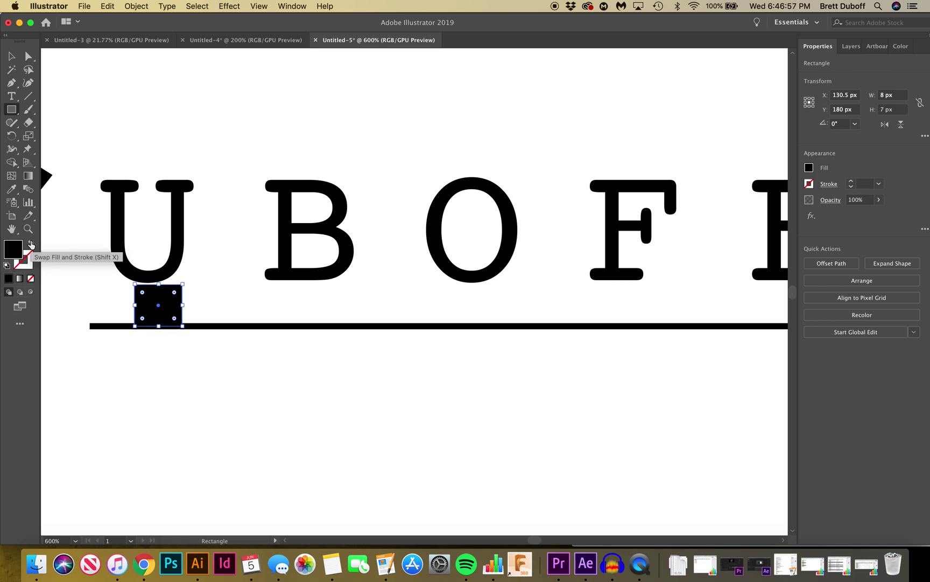
pyautogui.moveTo(159, 327); pyautogui.dragTo(159, 323)
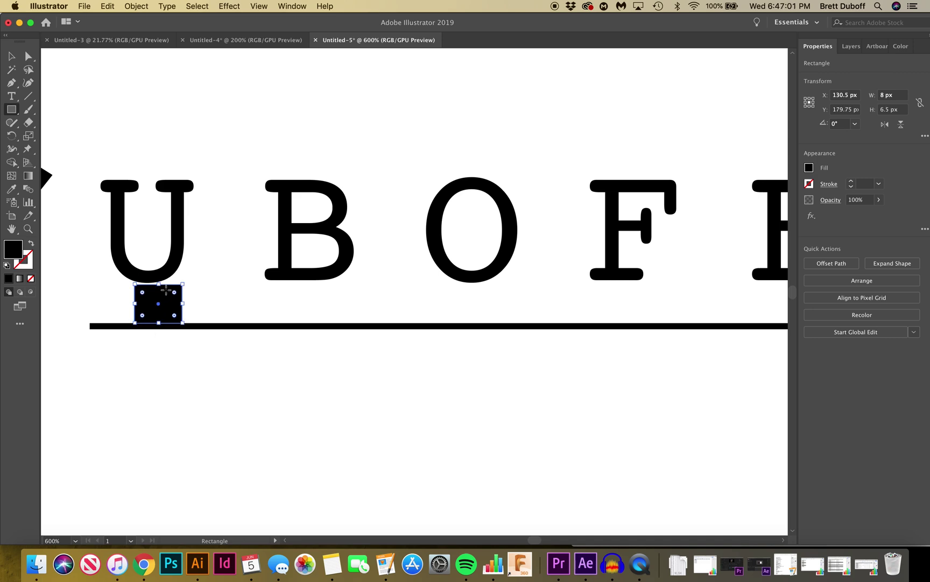
pyautogui.moveTo(159, 283); pyautogui.dragTo(160, 284)
# Step: Move the spacer under RETT's R, raise the RETT underline to meet it, and select the spacer
pyautogui.click(29, 228)
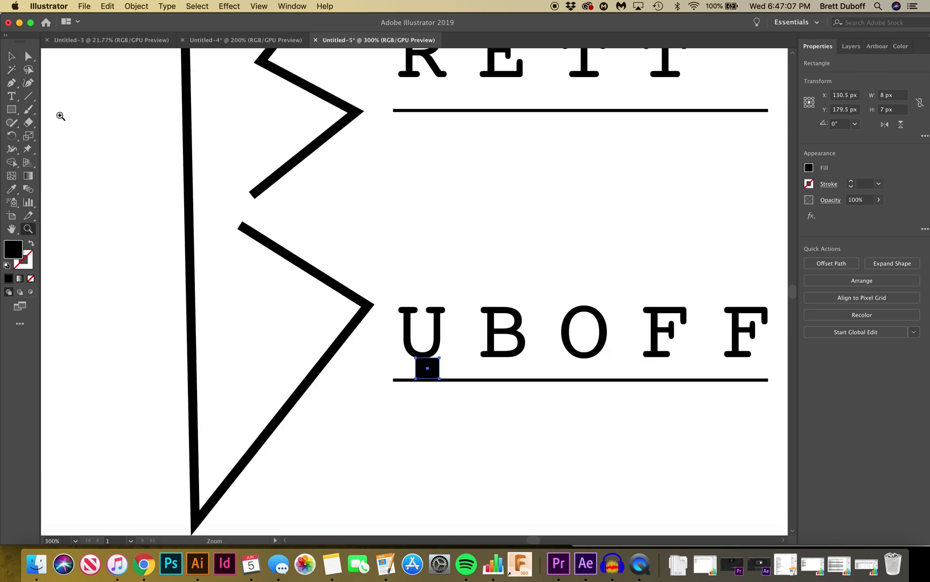
pyautogui.click(11, 56)
pyautogui.moveTo(434, 371); pyautogui.dragTo(412, 90)
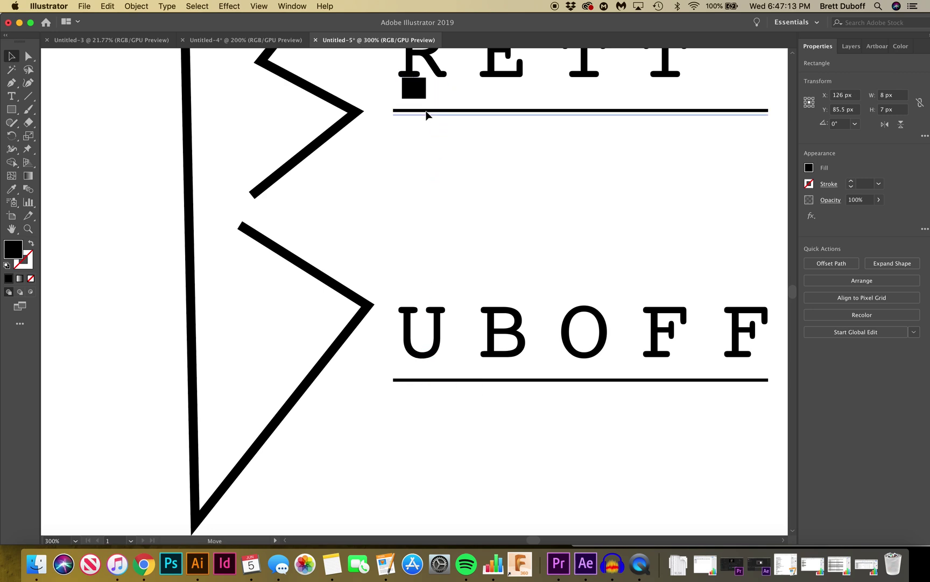
pyautogui.click(426, 115)
pyautogui.moveTo(426, 115); pyautogui.dragTo(429, 101)
pyautogui.click(460, 163)
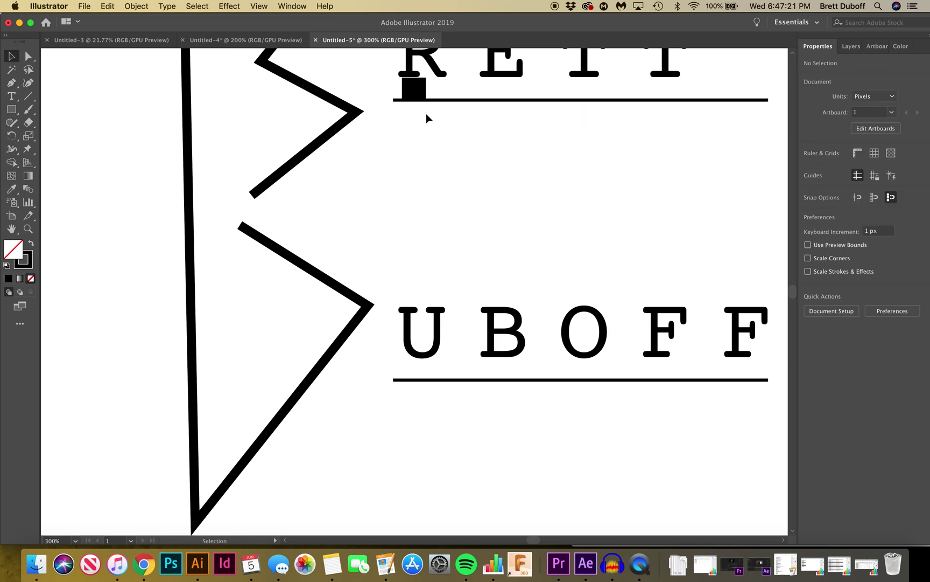
pyautogui.click(413, 88)
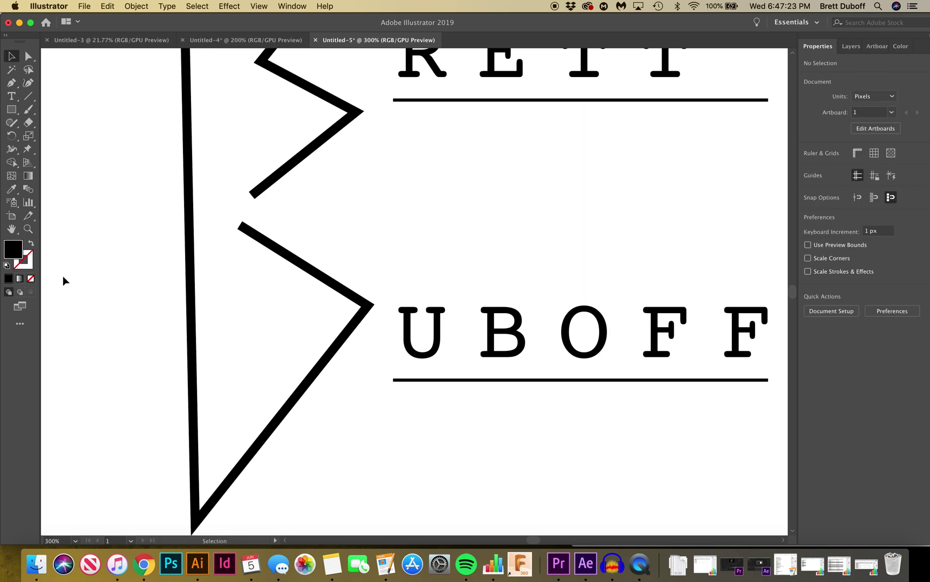
pyautogui.click(28, 229)
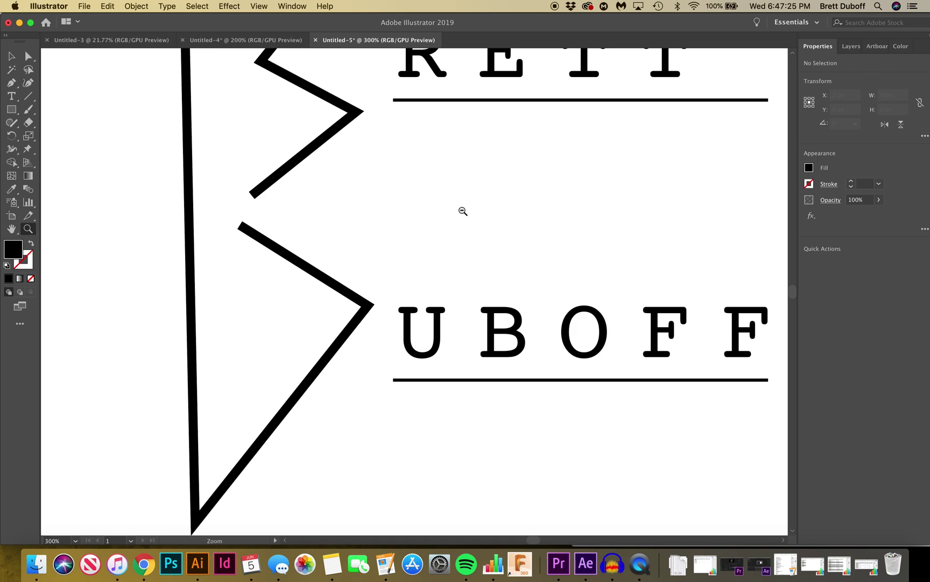
# Step: Shorten the RETT underline by pulling its right endpoint in to just past the final T
pyautogui.keyDown('alt'); pyautogui.click(461, 210); pyautogui.keyUp('alt')
pyautogui.keyDown('alt'); pyautogui.click(413, 288); pyautogui.keyUp('alt')
pyautogui.click(396, 318)
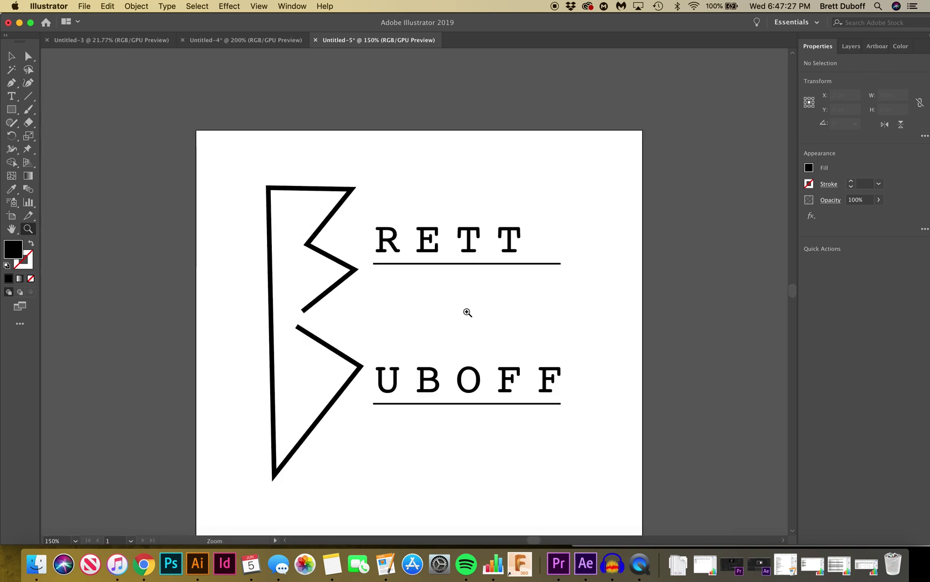
pyautogui.click(26, 57)
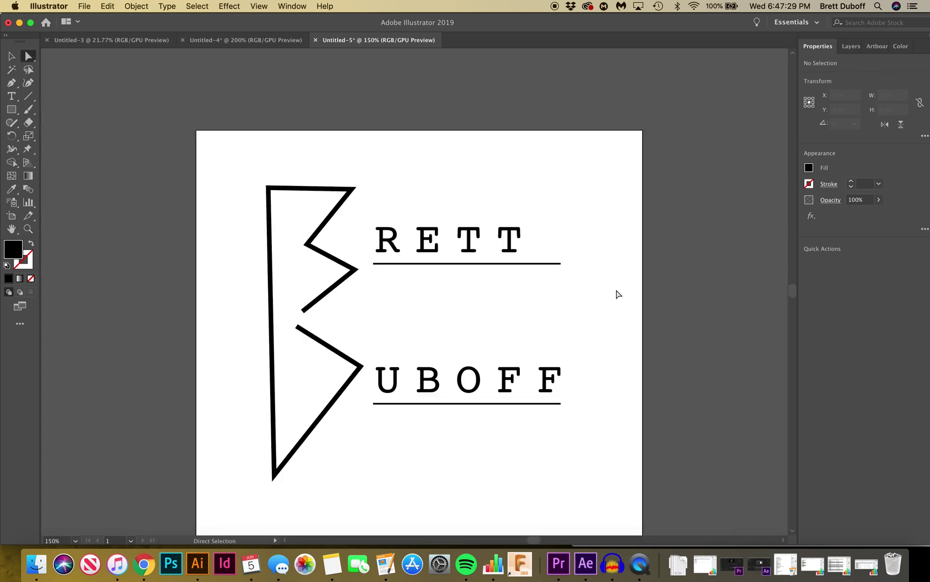
pyautogui.click(561, 264)
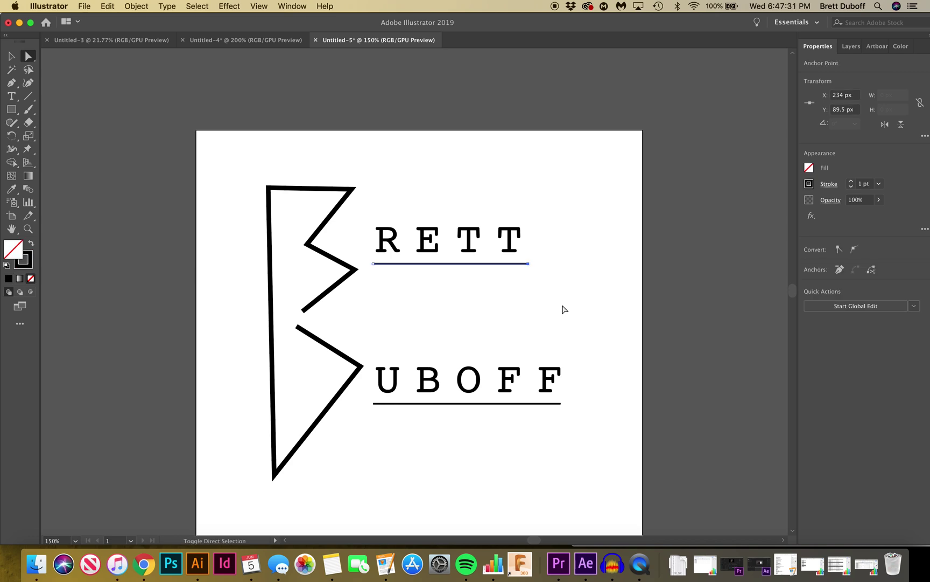
pyautogui.click(10, 56)
pyautogui.click(170, 324)
pyautogui.scroll(-2, 795, 298)
pyautogui.moveTo(793, 294); pyautogui.dragTo(795, 294)
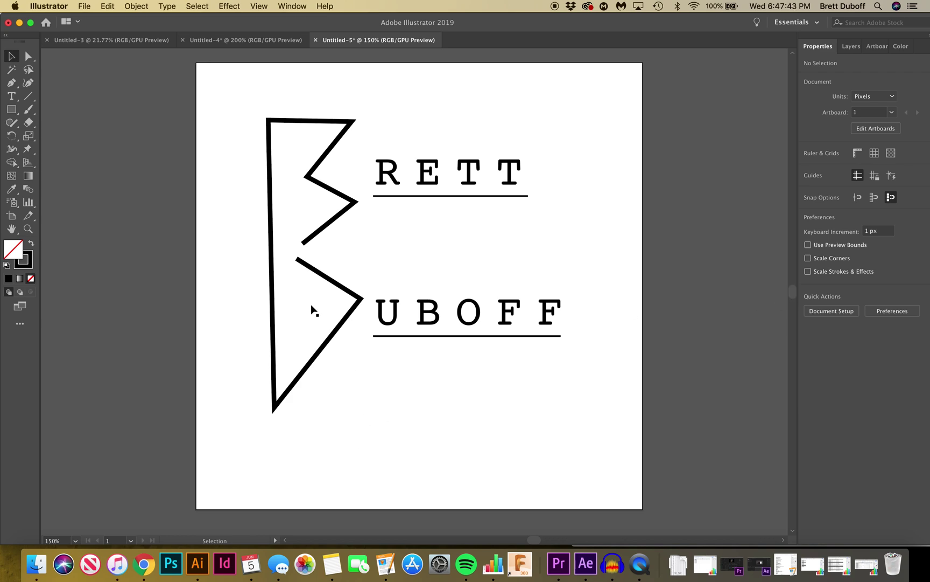
pyautogui.click(337, 288)
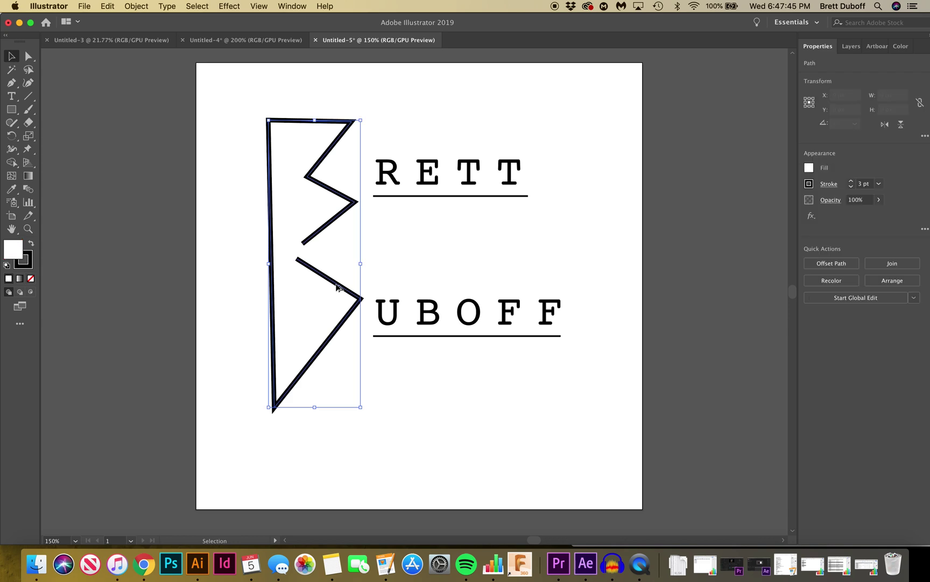
# Step: Alt-drag a copy of the B onto the pasteboard and set its fill to None
pyautogui.moveTo(337, 288); pyautogui.dragTo(150, 291)
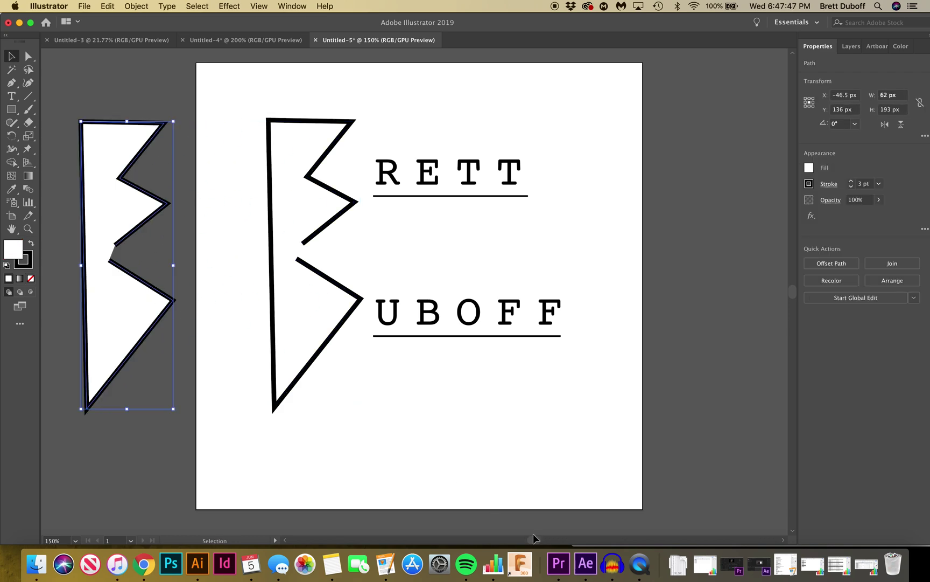
pyautogui.moveTo(535, 540)
pyautogui.mouseDown()
pyautogui.moveTo(518, 541)
pyautogui.moveTo(530, 542)
pyautogui.mouseUp()
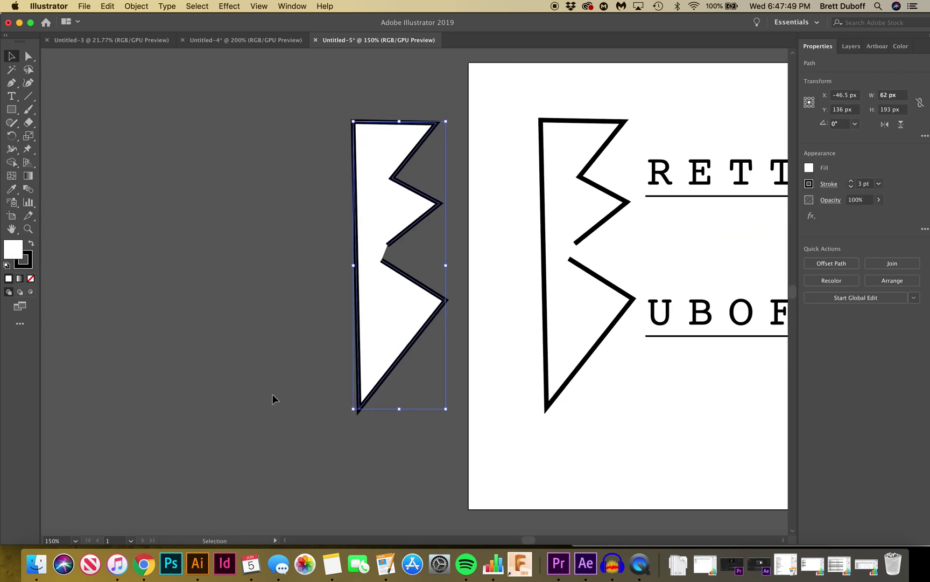
pyautogui.click(31, 280)
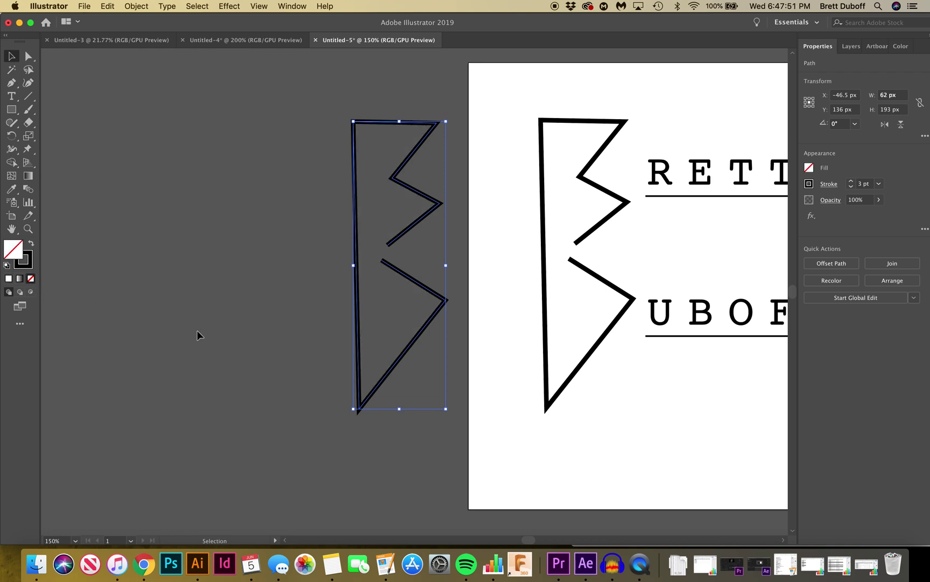
pyautogui.click(198, 330)
# Step: Try a cyan fill on the original B via the Color Picker, then revert it to None
pyautogui.click(565, 391)
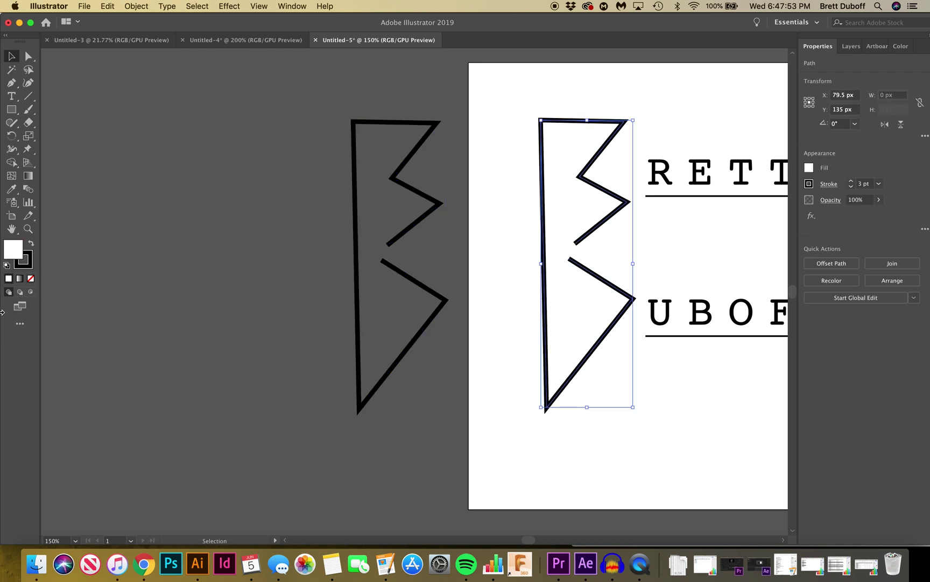
pyautogui.doubleClick(15, 259)
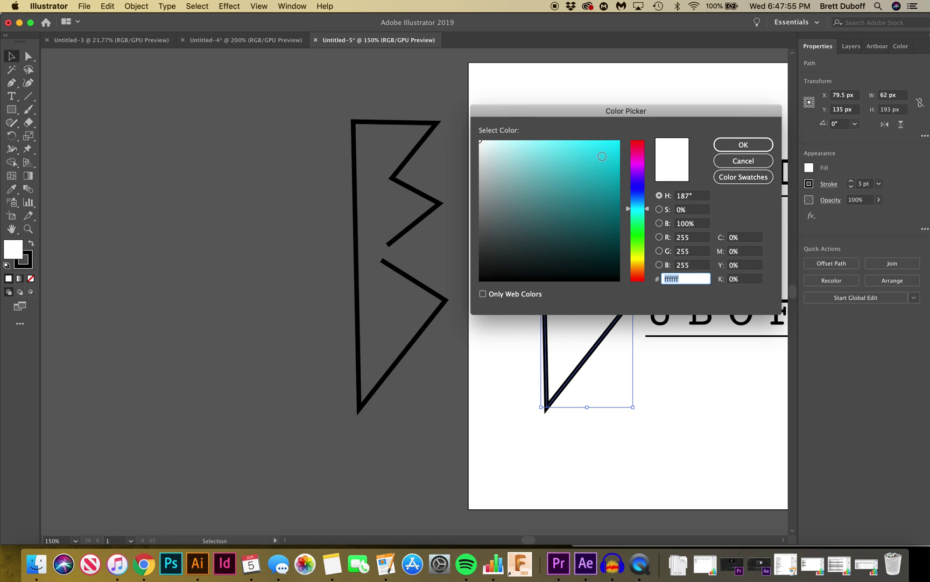
pyautogui.click(602, 157)
pyautogui.click(763, 144)
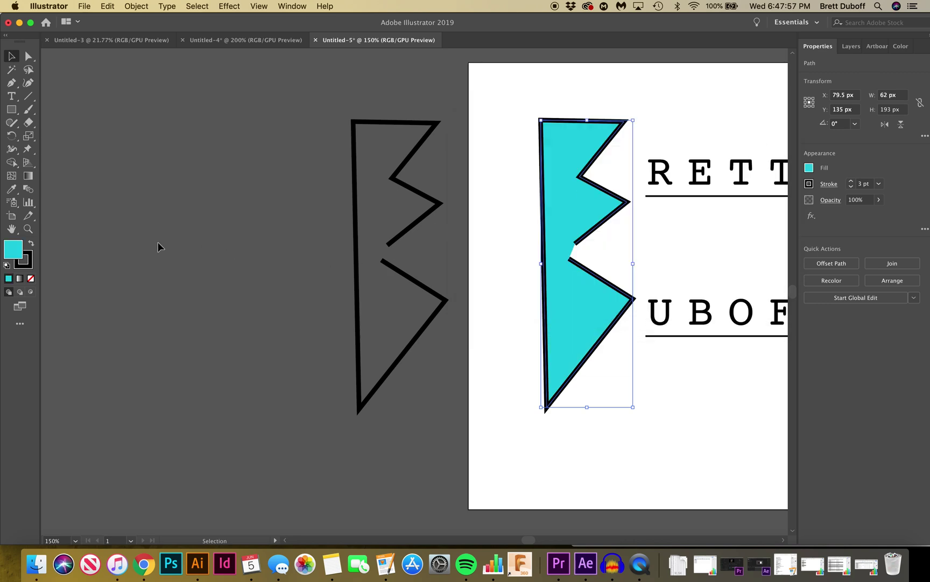
pyautogui.click(201, 243)
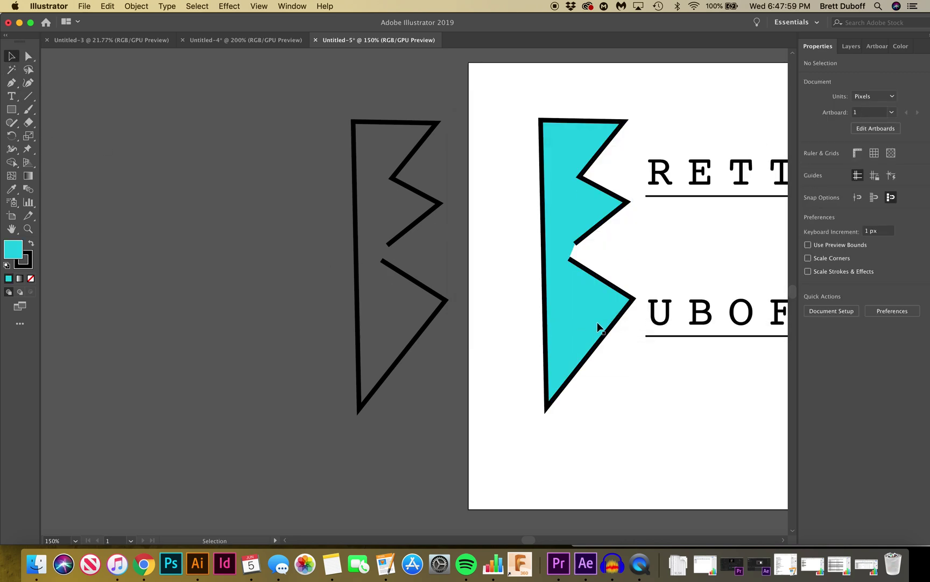
pyautogui.click(588, 337)
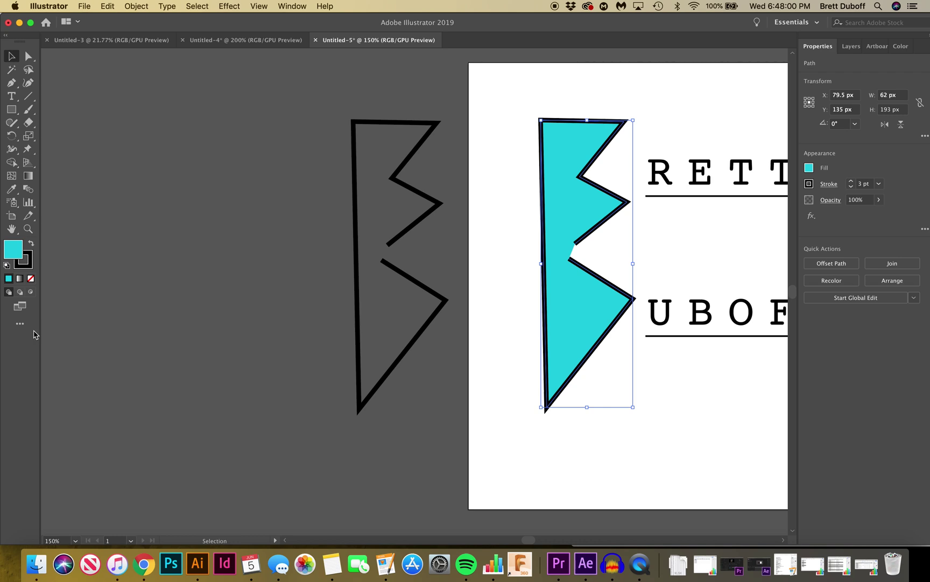
pyautogui.click(30, 279)
pyautogui.click(466, 357)
pyautogui.click(399, 365)
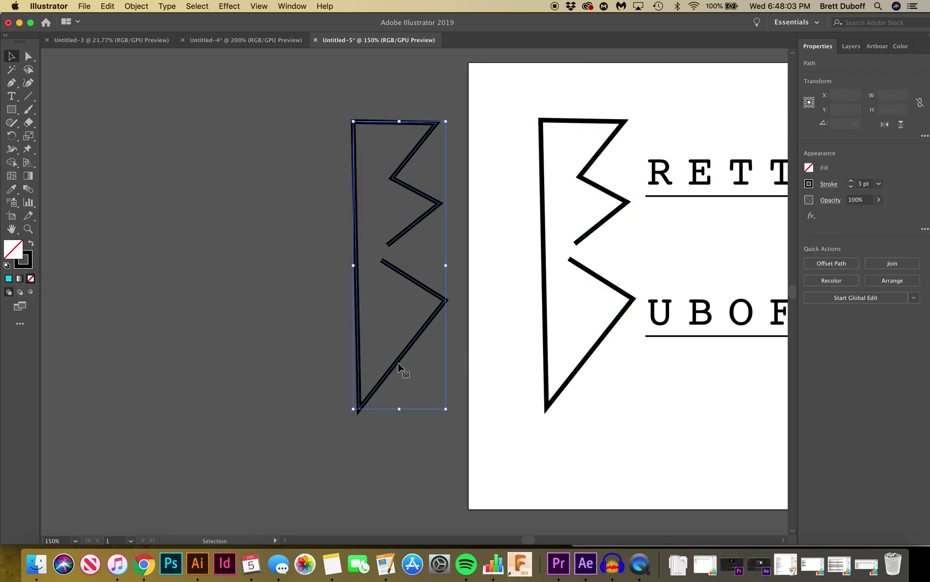
pyautogui.click(145, 327)
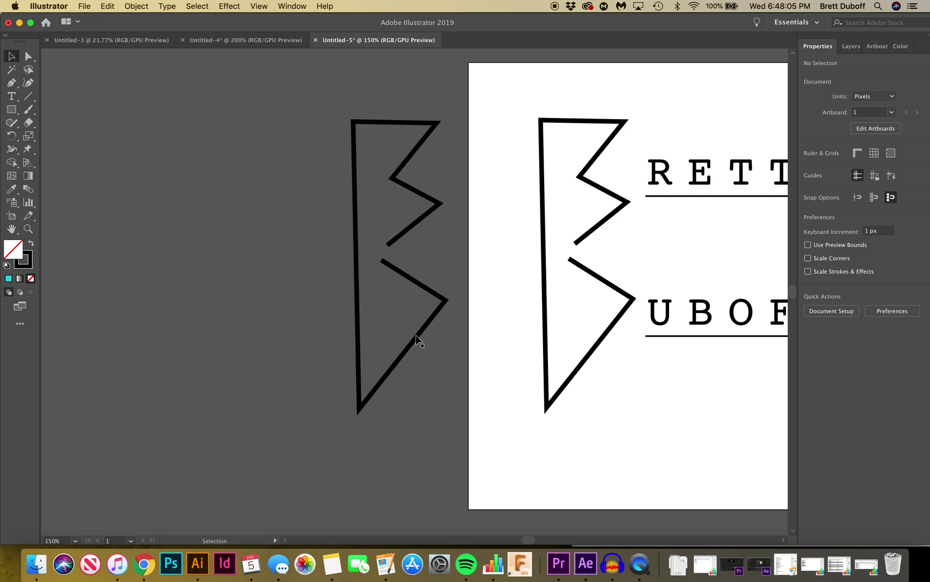
pyautogui.click(11, 83)
# Step: Trace several corners of the B copy with the Pen, then undo the trace
pyautogui.click(375, 277)
pyautogui.click(386, 262)
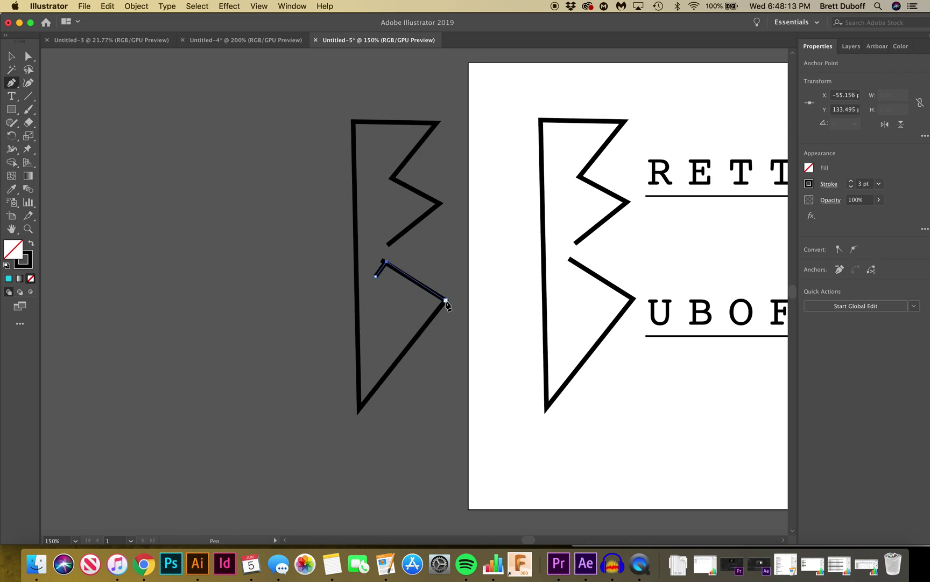
pyautogui.click(358, 409)
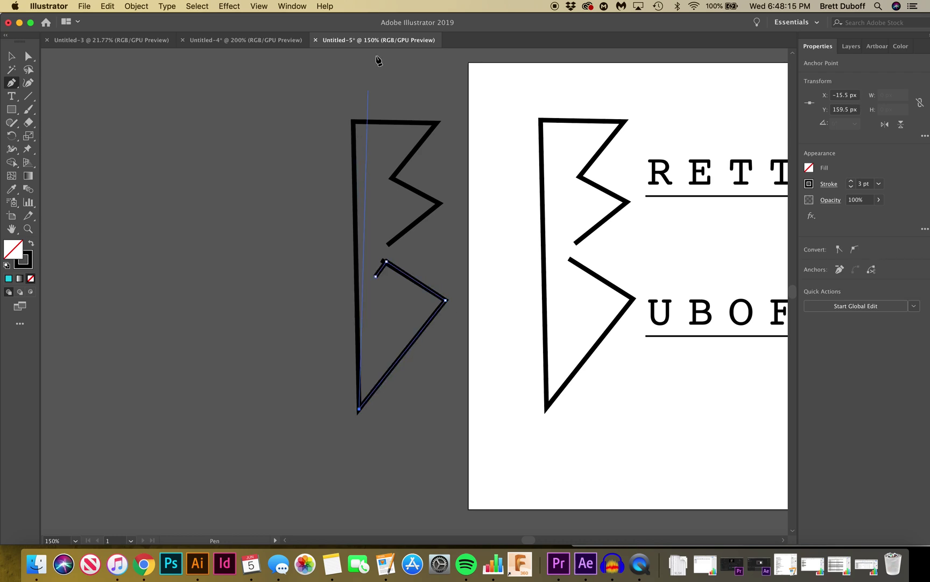
pyautogui.click(354, 122)
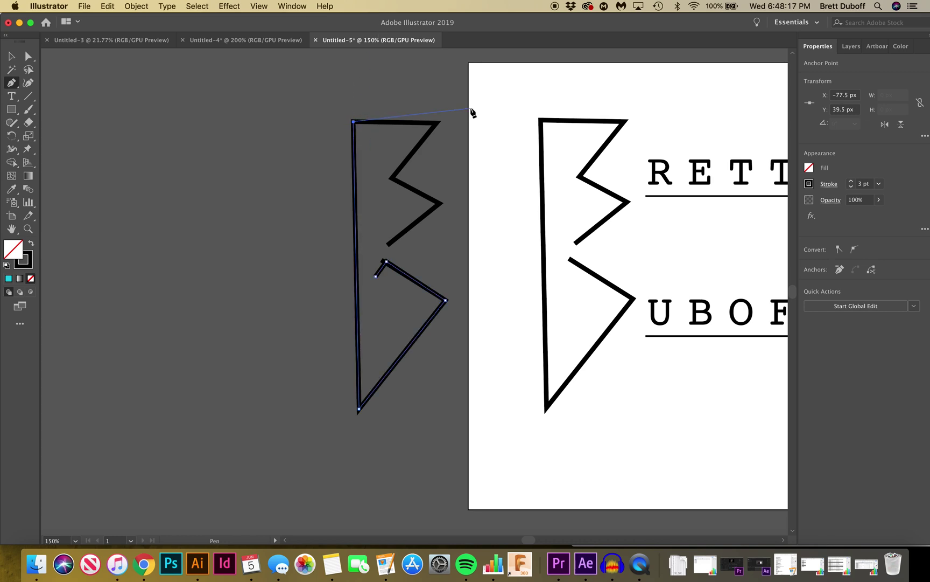
pyautogui.click(438, 122)
pyautogui.click(440, 203)
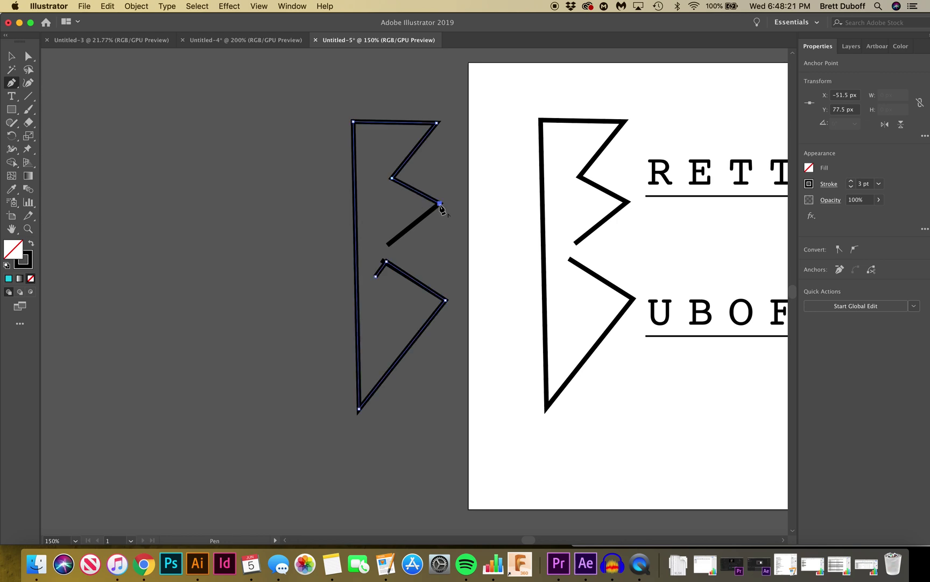
pyautogui.moveTo(398, 247); pyautogui.dragTo(387, 245)
pyautogui.press('super+z')
pyautogui.press('super+z')
pyautogui.press('super+z')
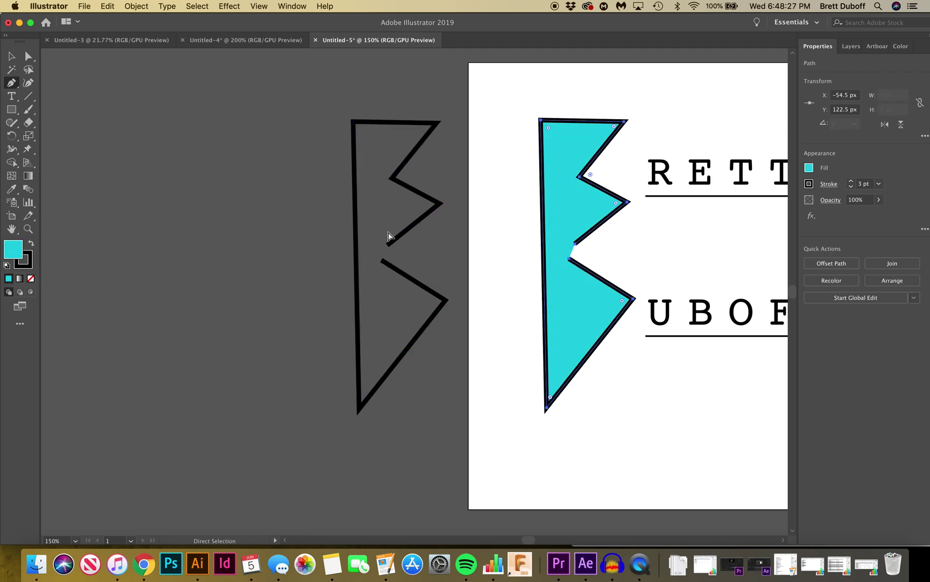
# Step: Start a new B shape left of the copies: left side, lower notch, inner edge and top edge
pyautogui.click(192, 123)
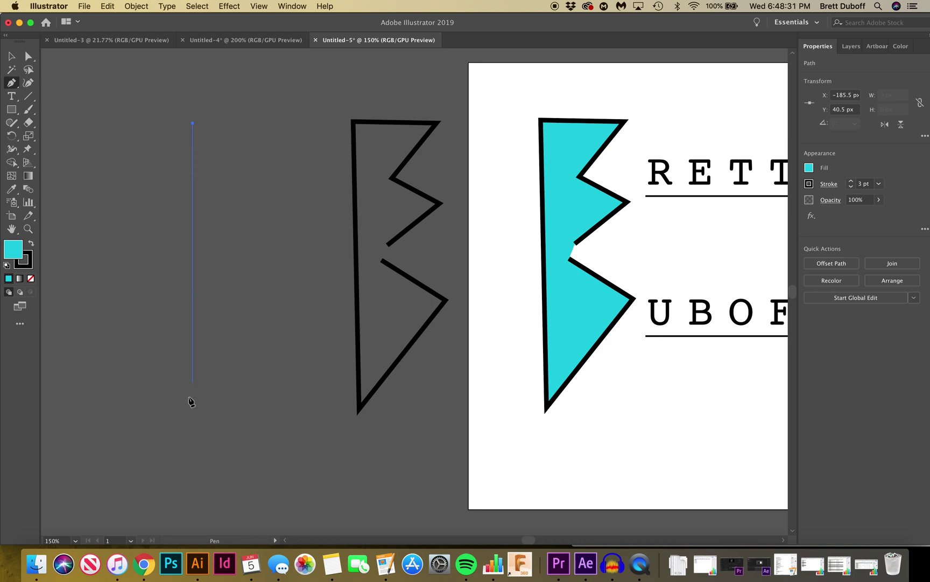
pyautogui.click(193, 423)
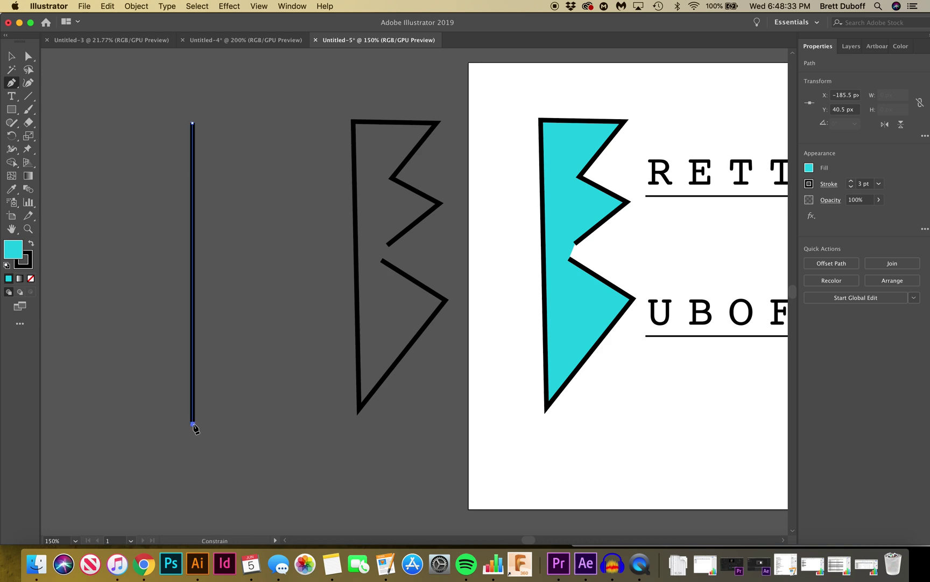
pyautogui.click(291, 308)
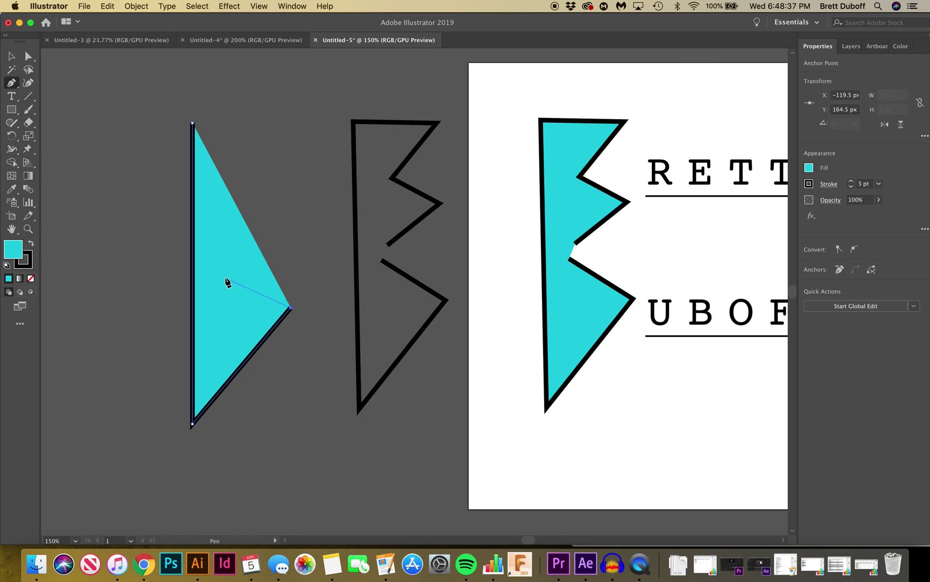
pyautogui.click(221, 270)
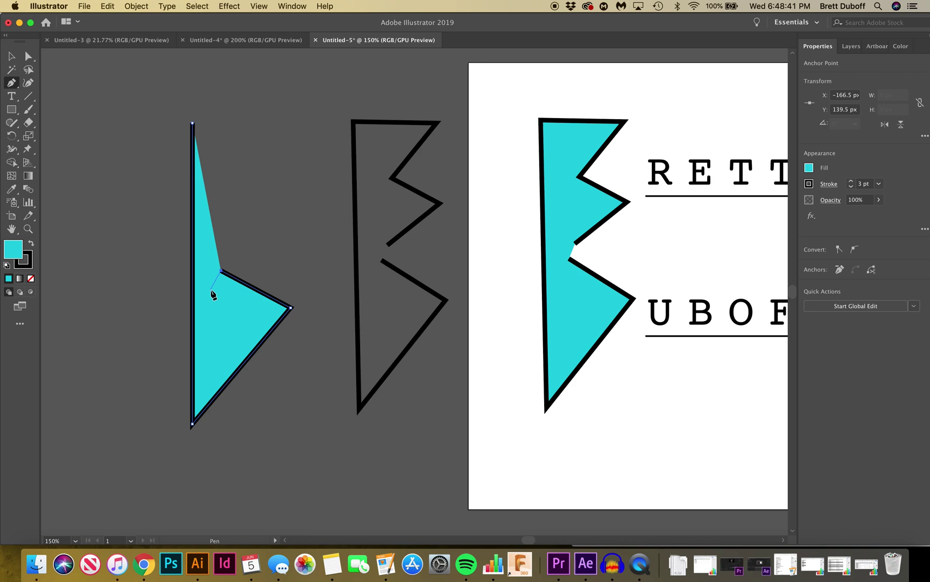
pyautogui.click(213, 283)
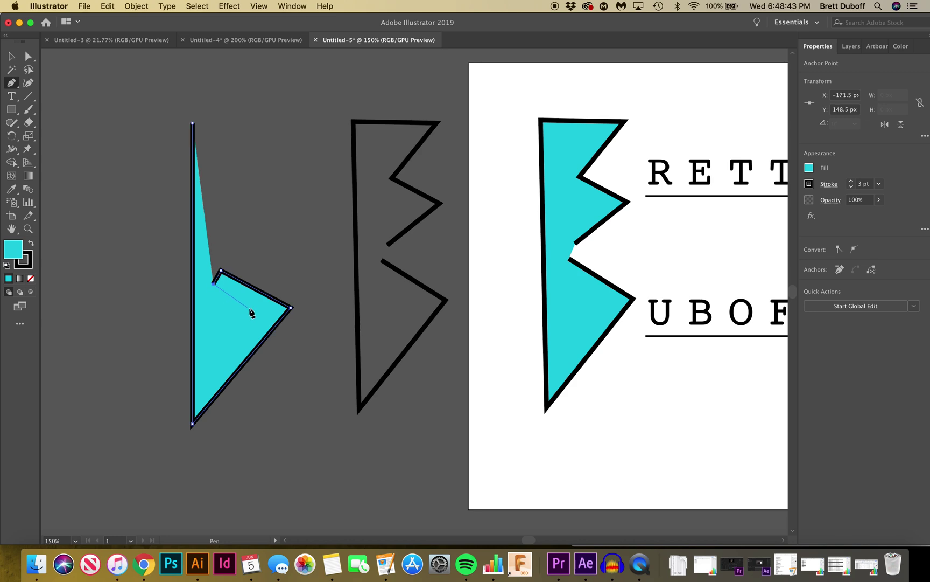
pyautogui.click(264, 315)
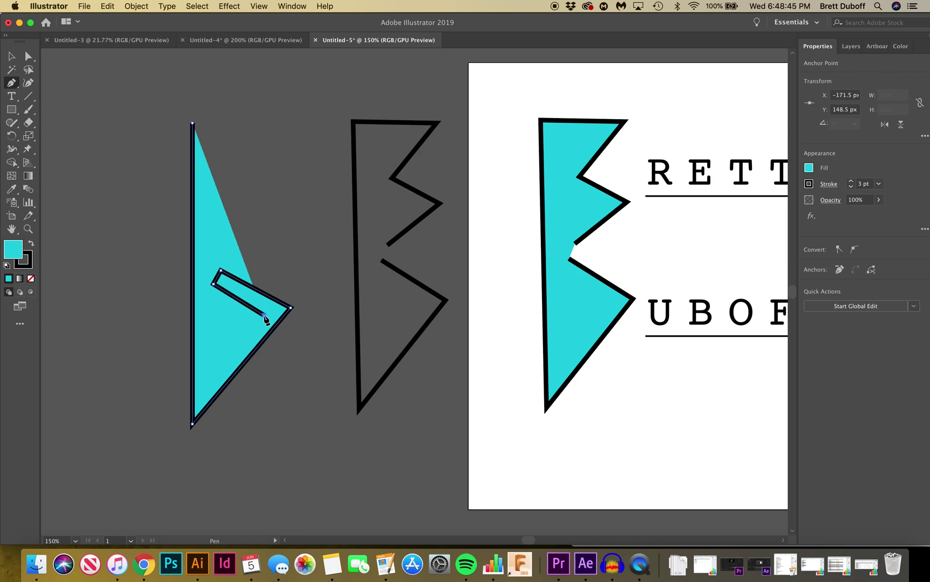
pyautogui.click(201, 393)
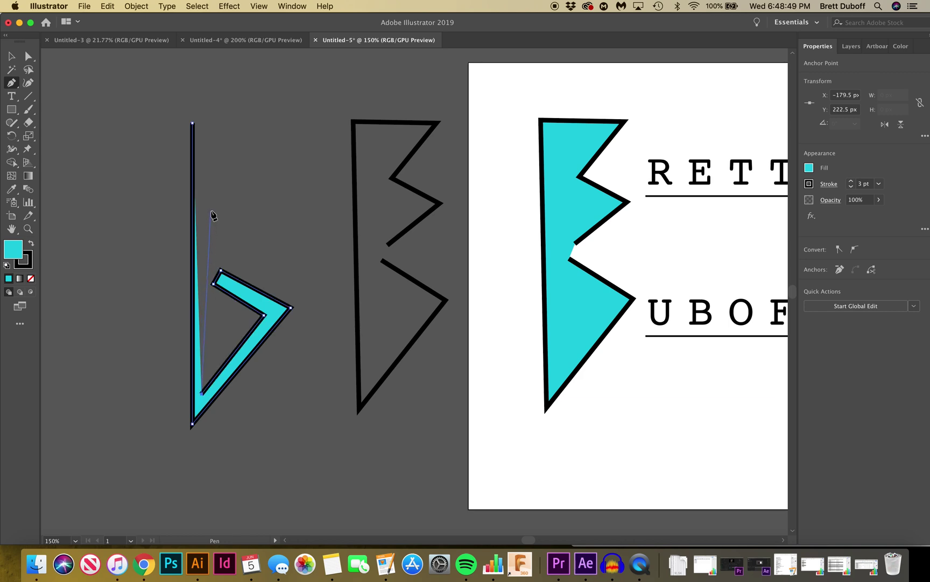
pyautogui.click(204, 134)
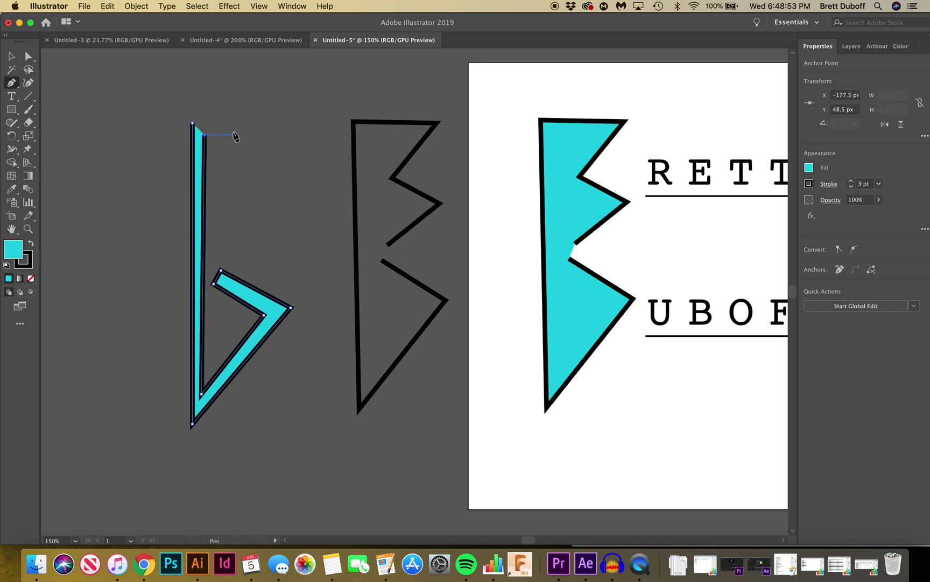
pyautogui.click(278, 134)
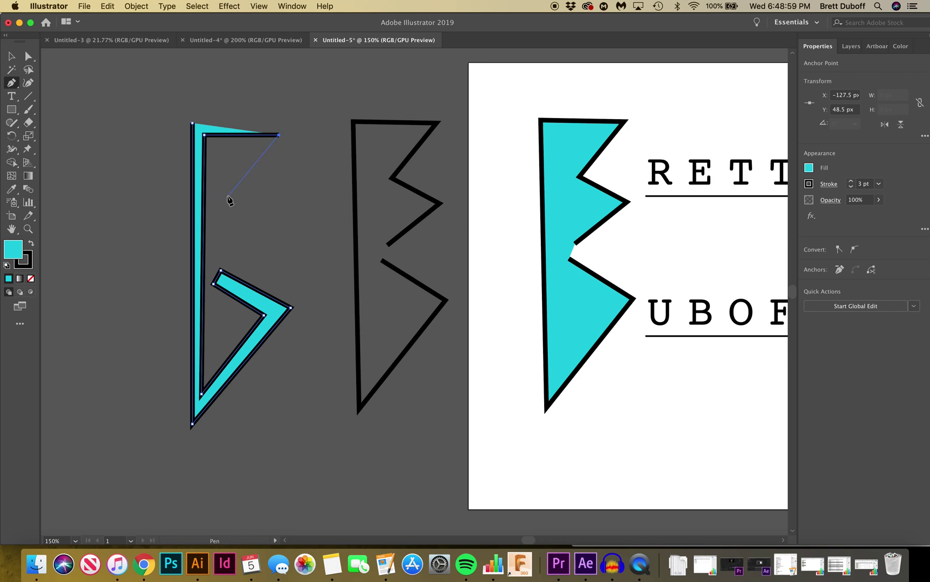
# Step: Add the upper arm's zigzag and top-right corner, closing the B at its start point
pyautogui.click(228, 196)
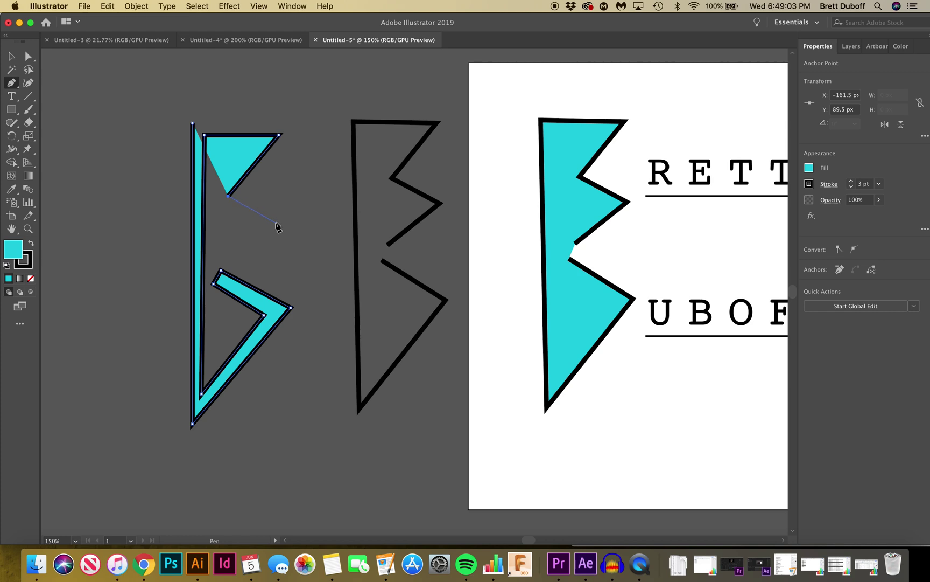
pyautogui.click(276, 222)
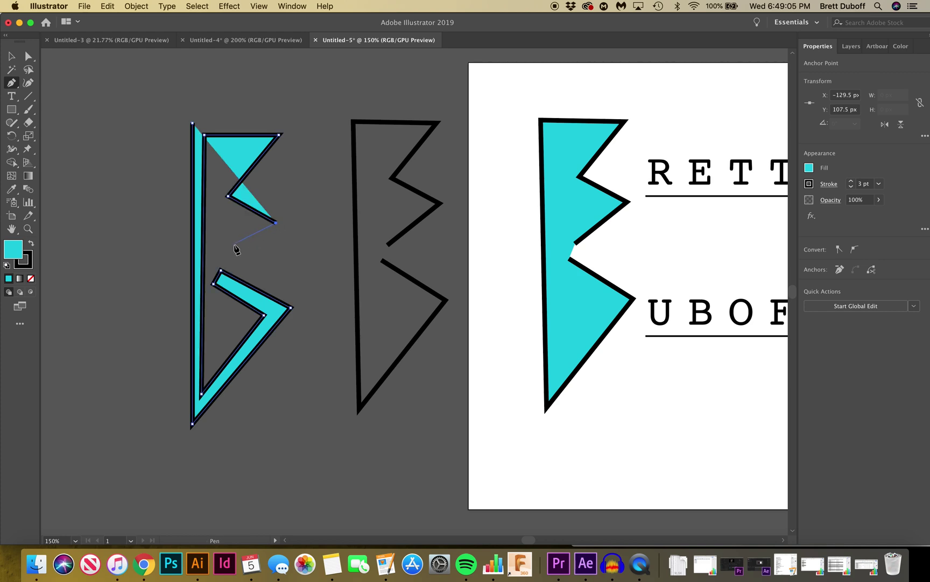
pyautogui.click(233, 243)
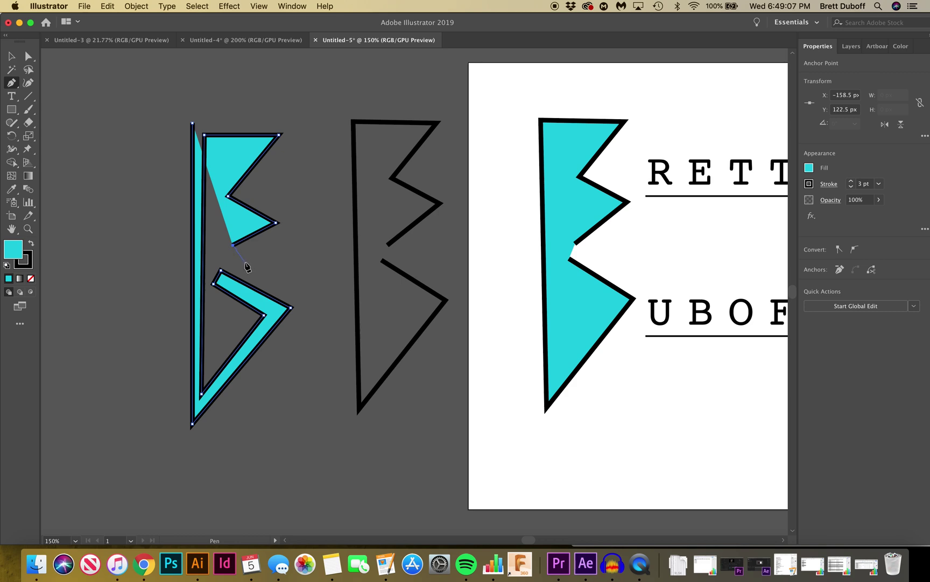
pyautogui.click(240, 256)
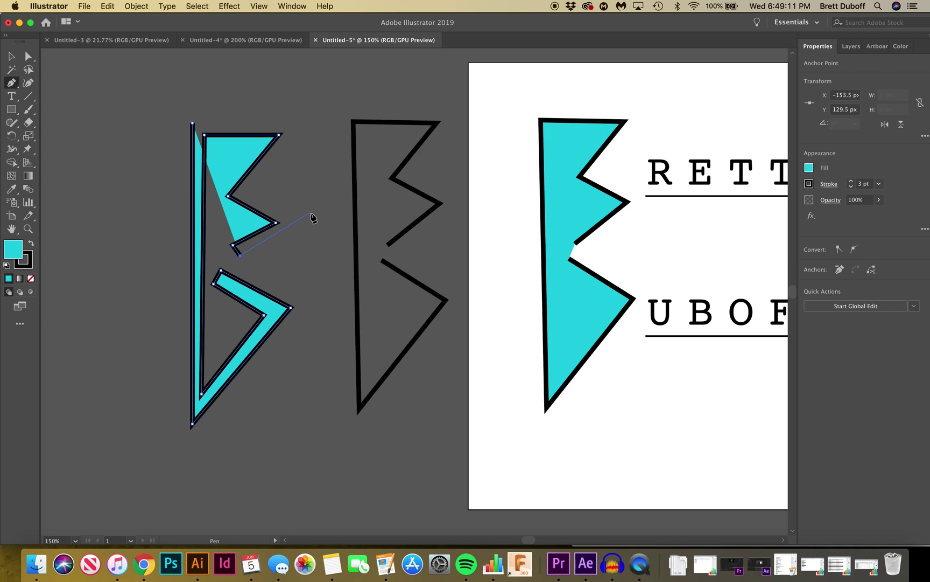
pyautogui.click(311, 213)
pyautogui.click(247, 188)
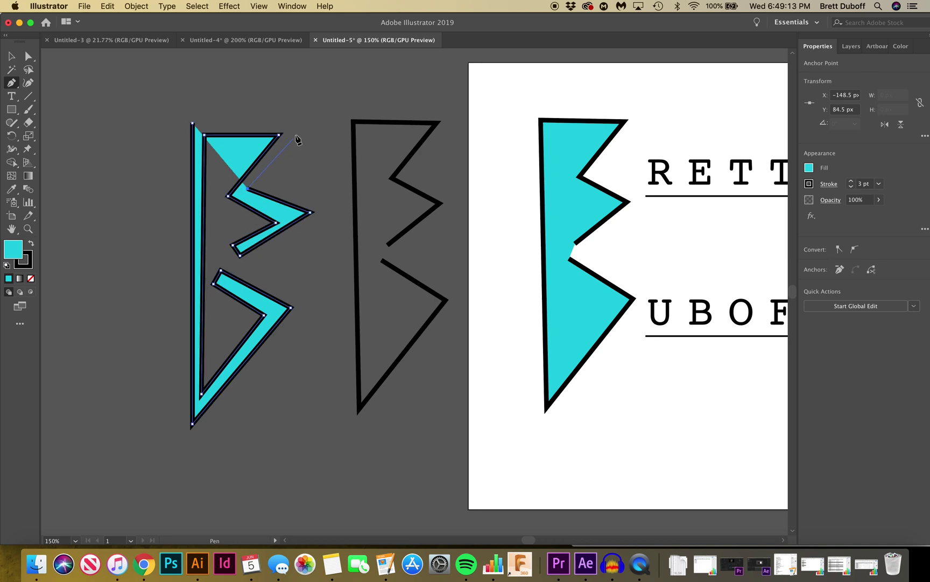
pyautogui.click(307, 118)
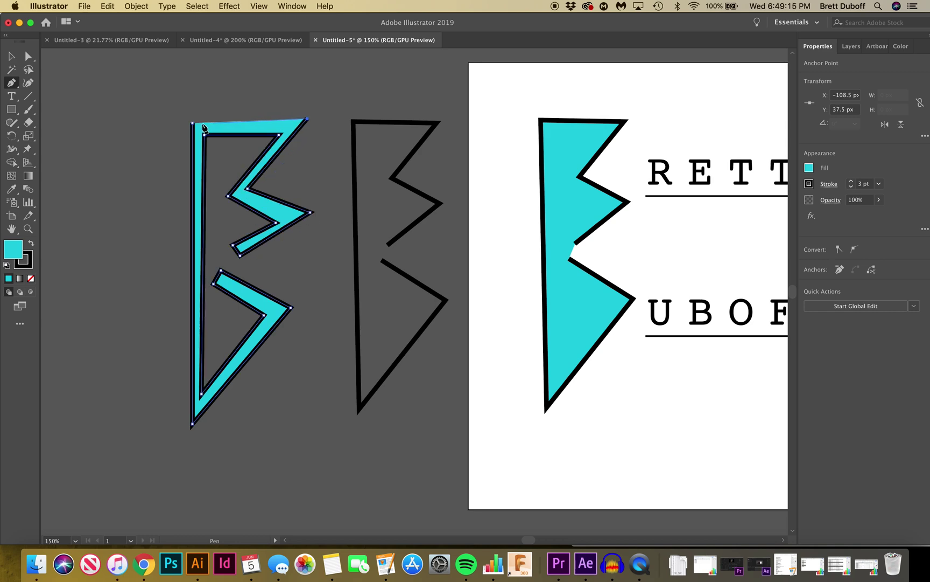
pyautogui.click(193, 124)
pyautogui.click(28, 56)
pyautogui.click(127, 285)
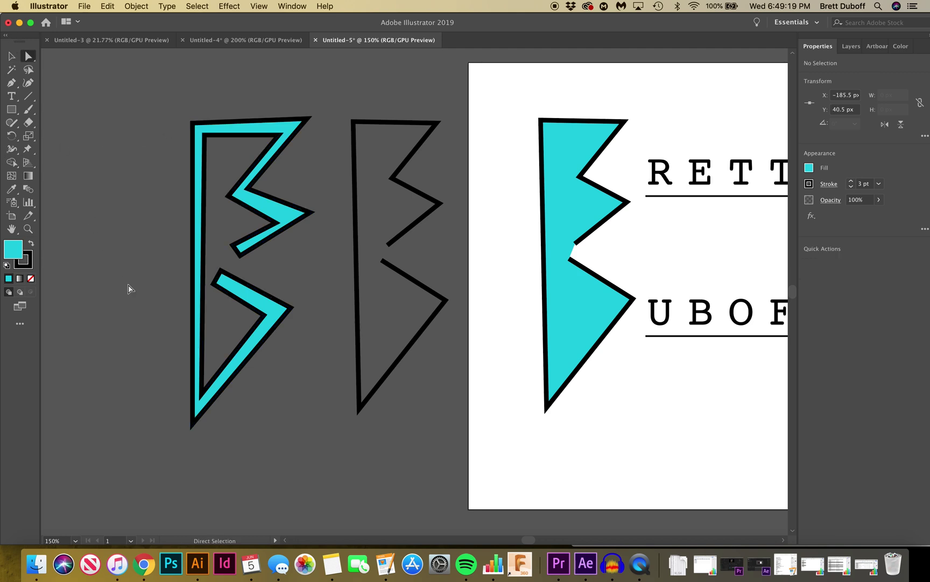
# Step: Fill the cyan B path with black (000000)
pyautogui.click(262, 337)
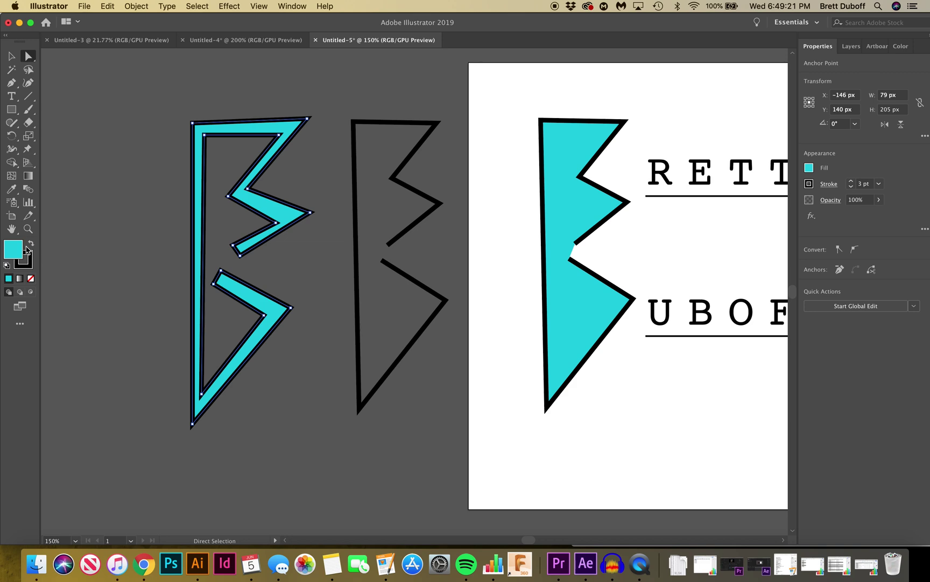
pyautogui.doubleClick(13, 250)
pyautogui.write('000000')
pyautogui.press('Return')
pyautogui.click(127, 239)
# Step: Reduce the left B's stroke weight to 0.75 pt
pyautogui.click(277, 315)
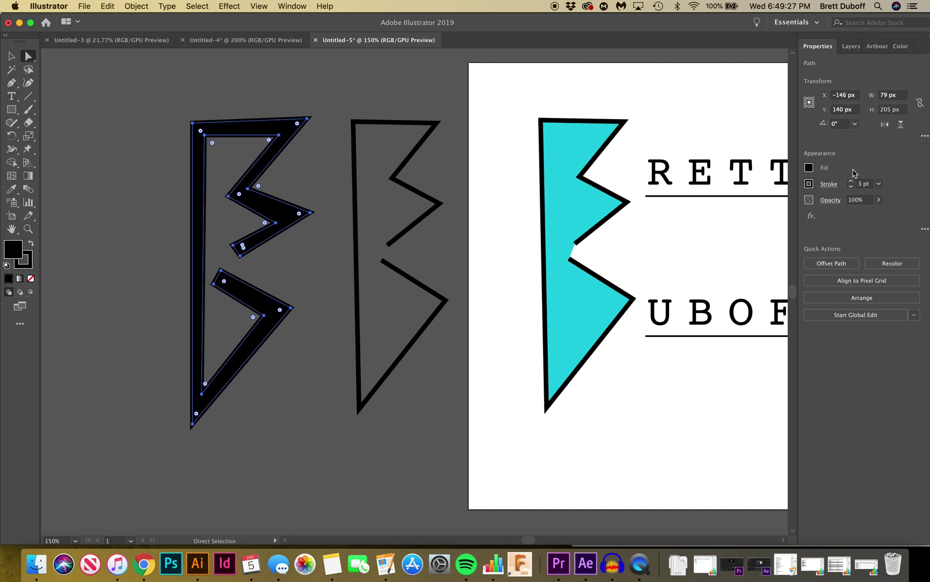
pyautogui.click(851, 186)
pyautogui.click(851, 187)
pyautogui.click(851, 186)
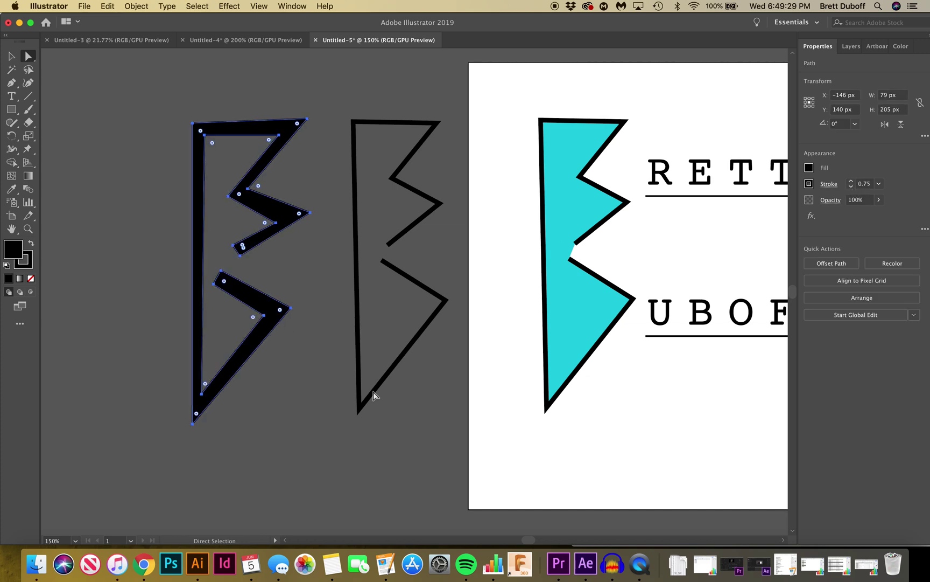
pyautogui.click(320, 413)
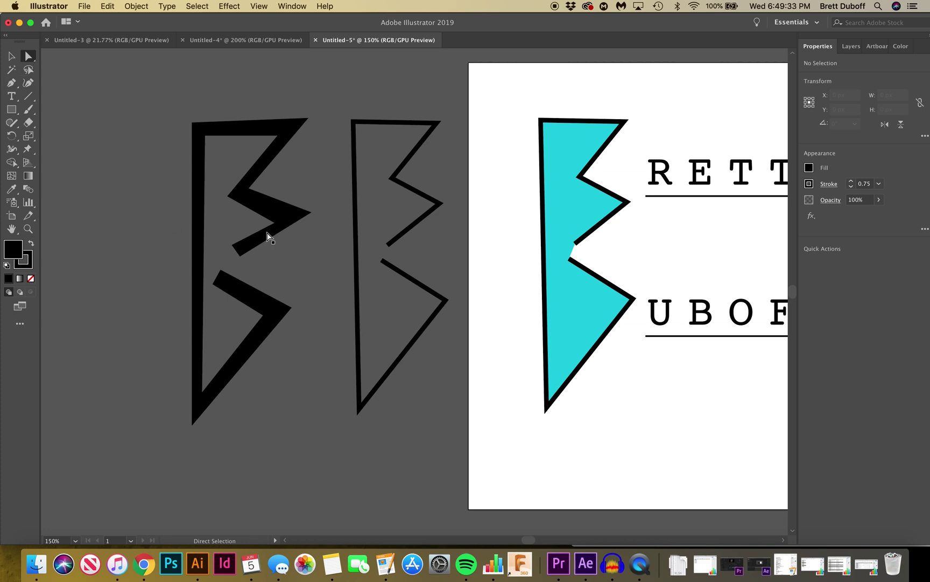
# Step: Drag the middle notch anchor up and right, then set the B's stroke to None
pyautogui.moveTo(275, 223); pyautogui.dragTo(305, 218)
pyautogui.click(322, 307)
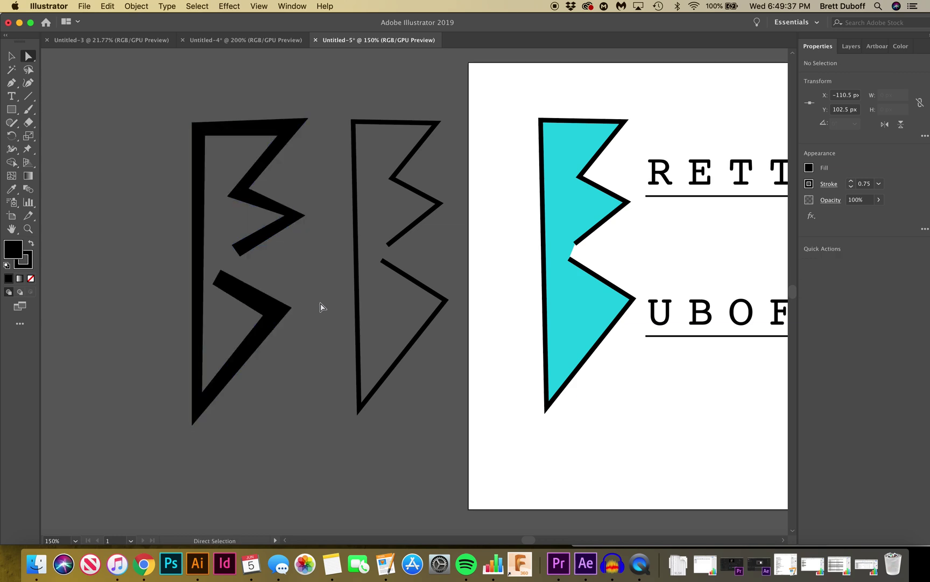
pyautogui.click(263, 326)
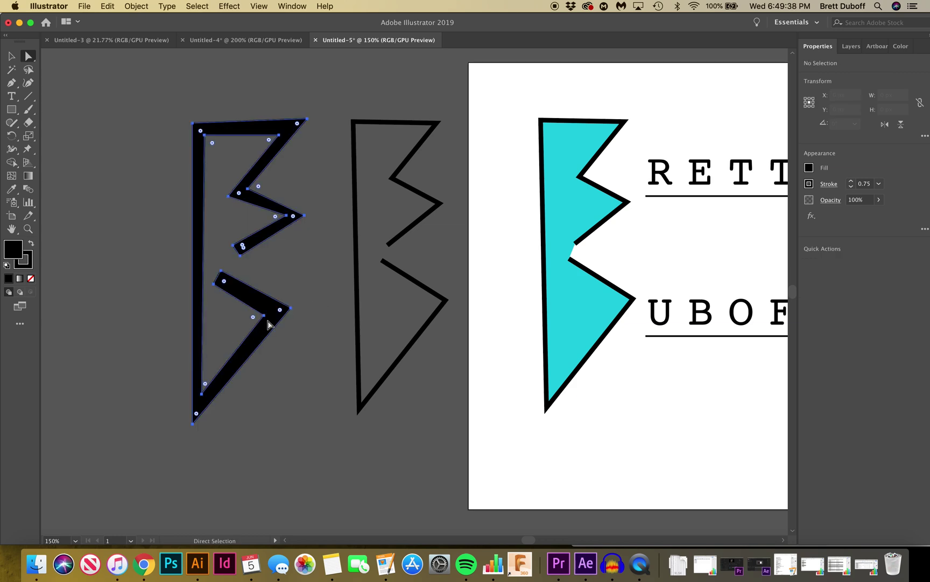
pyautogui.click(29, 271)
pyautogui.click(30, 279)
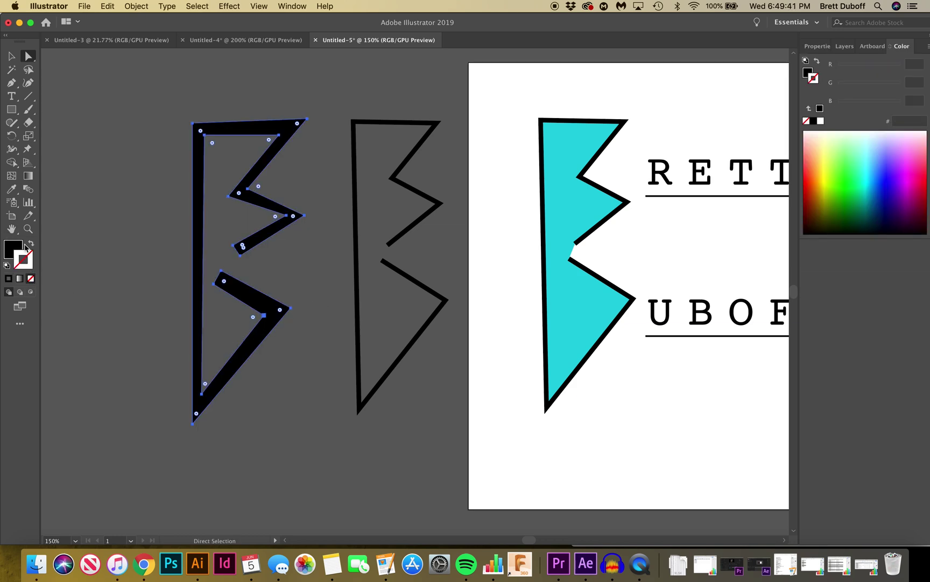
pyautogui.click(12, 56)
pyautogui.click(95, 225)
# Step: Move the black B over the outlined B and give it a near-white F5F7F7 fill
pyautogui.moveTo(269, 316); pyautogui.dragTo(434, 301)
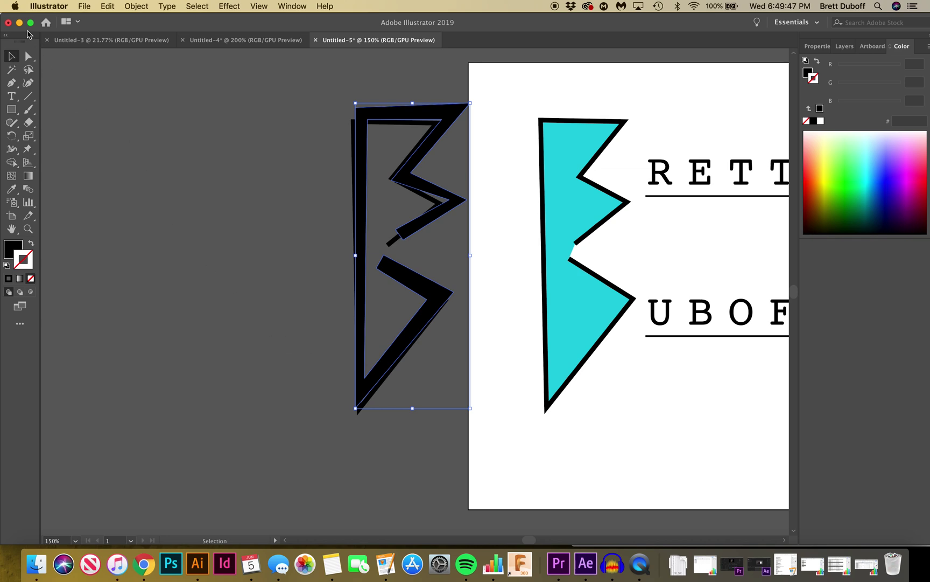
pyautogui.doubleClick(13, 253)
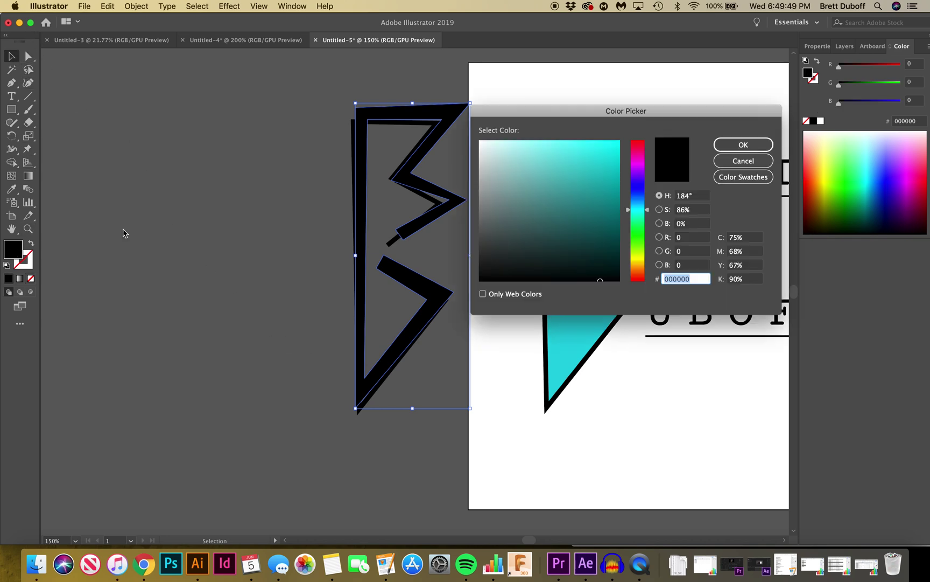
pyautogui.click(484, 151)
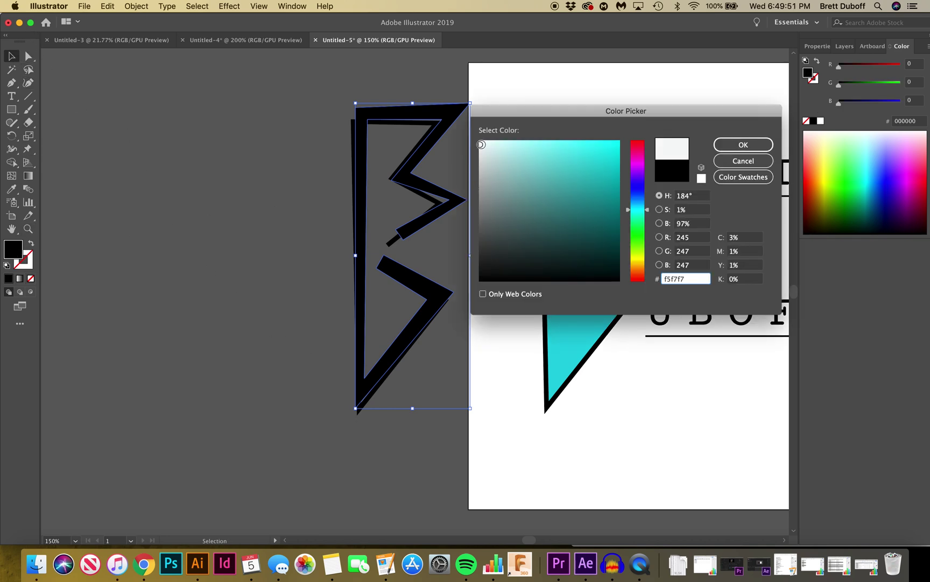
pyautogui.click(743, 144)
pyautogui.click(29, 56)
pyautogui.click(364, 99)
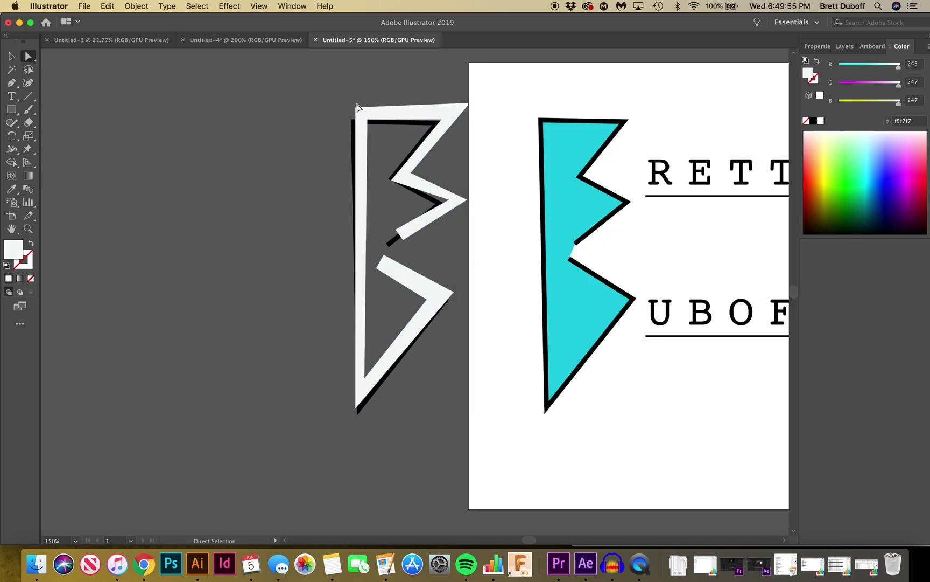
pyautogui.click(356, 407)
# Step: Adjust the bottom tip and top corners, then set the shape's opacity to 50%
pyautogui.moveTo(356, 408); pyautogui.dragTo(357, 417)
pyautogui.moveTo(356, 109); pyautogui.dragTo(370, 127)
pyautogui.moveTo(443, 123)
pyautogui.mouseDown()
pyautogui.moveTo(435, 130)
pyautogui.moveTo(457, 118)
pyautogui.mouseUp()
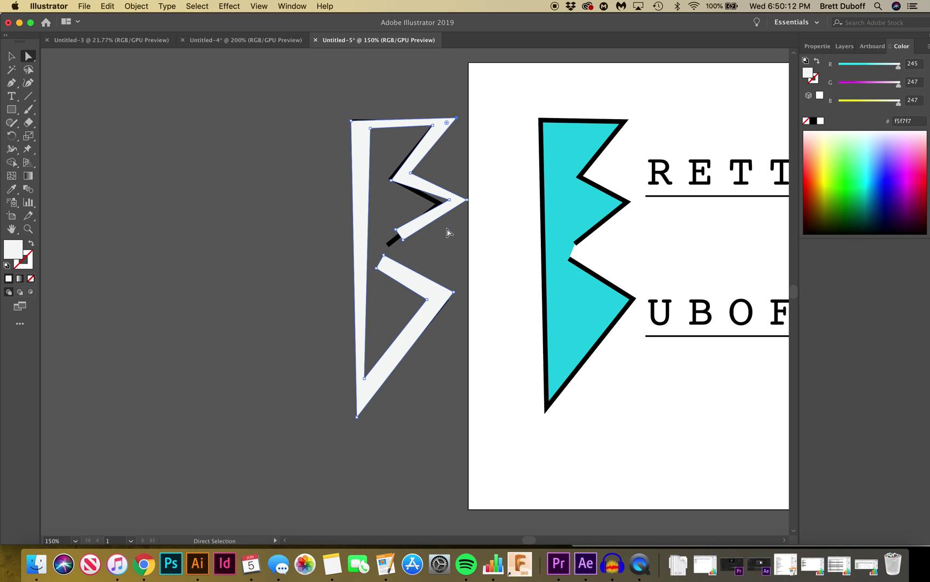
pyautogui.click(818, 47)
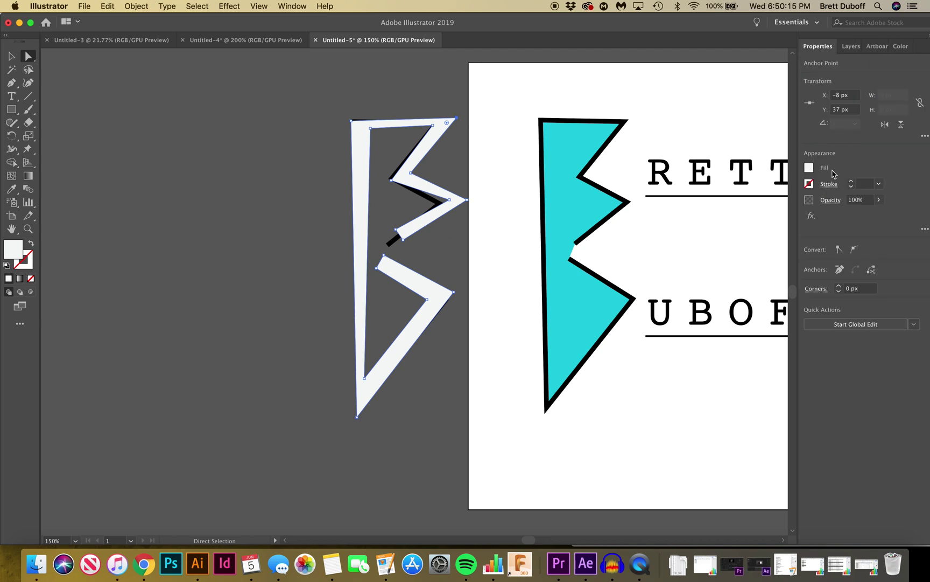
pyautogui.click(858, 200)
pyautogui.write('50')
pyautogui.press('Return')
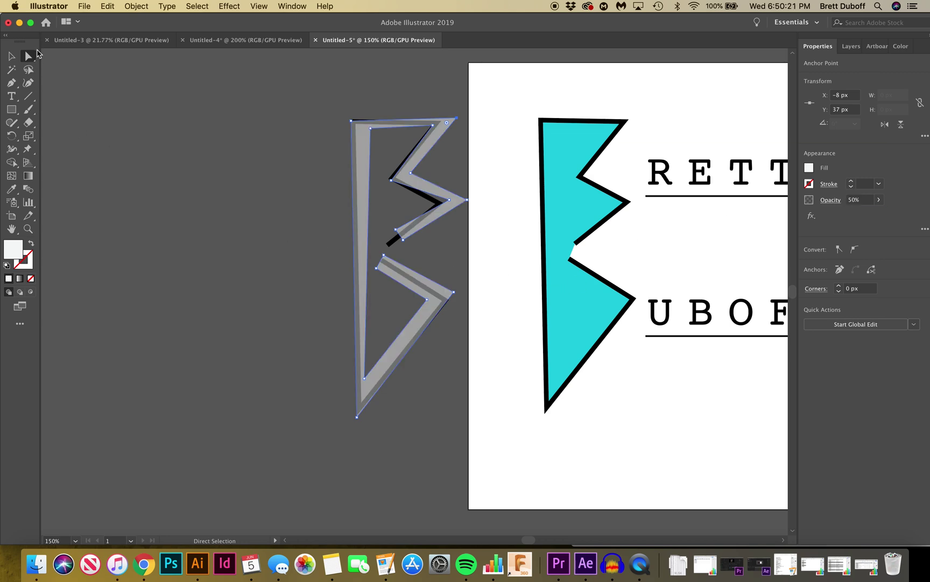
# Step: Align the notch, zigzag, bottom tip and top-left anchors to the outline, then restore 100% opacity
pyautogui.moveTo(391, 180); pyautogui.dragTo(402, 173)
pyautogui.moveTo(447, 201)
pyautogui.mouseDown()
pyautogui.moveTo(426, 208)
pyautogui.moveTo(472, 203)
pyautogui.moveTo(450, 204)
pyautogui.mouseUp()
pyautogui.moveTo(404, 242); pyautogui.dragTo(385, 240)
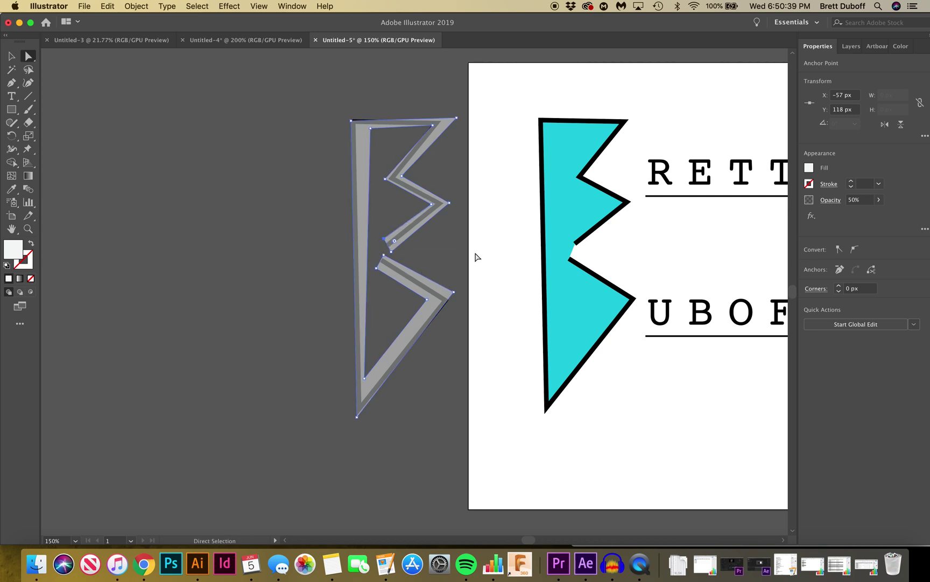
pyautogui.click(442, 288)
pyautogui.moveTo(449, 293); pyautogui.dragTo(462, 297)
pyautogui.moveTo(358, 418)
pyautogui.mouseDown()
pyautogui.moveTo(335, 428)
pyautogui.moveTo(347, 421)
pyautogui.moveTo(354, 431)
pyautogui.mouseUp()
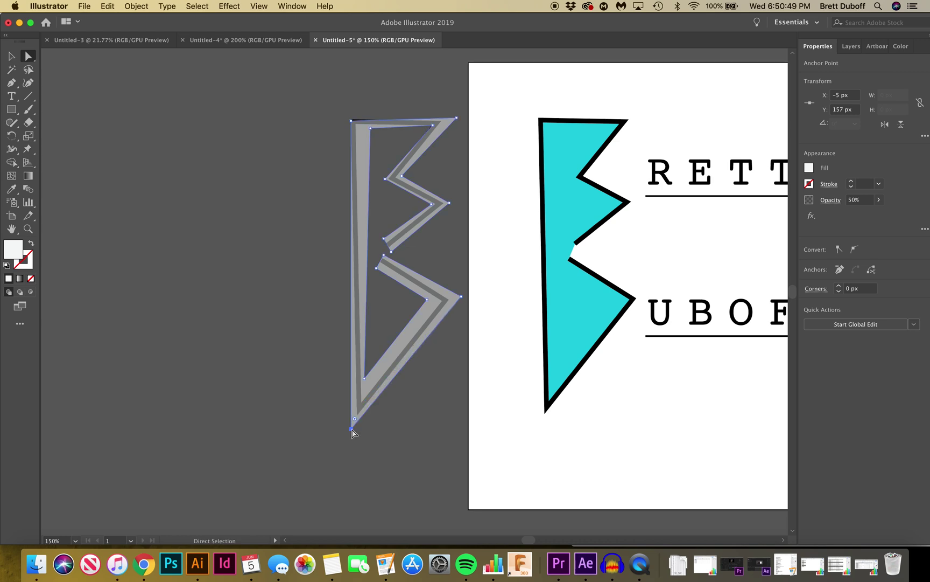
pyautogui.click(258, 294)
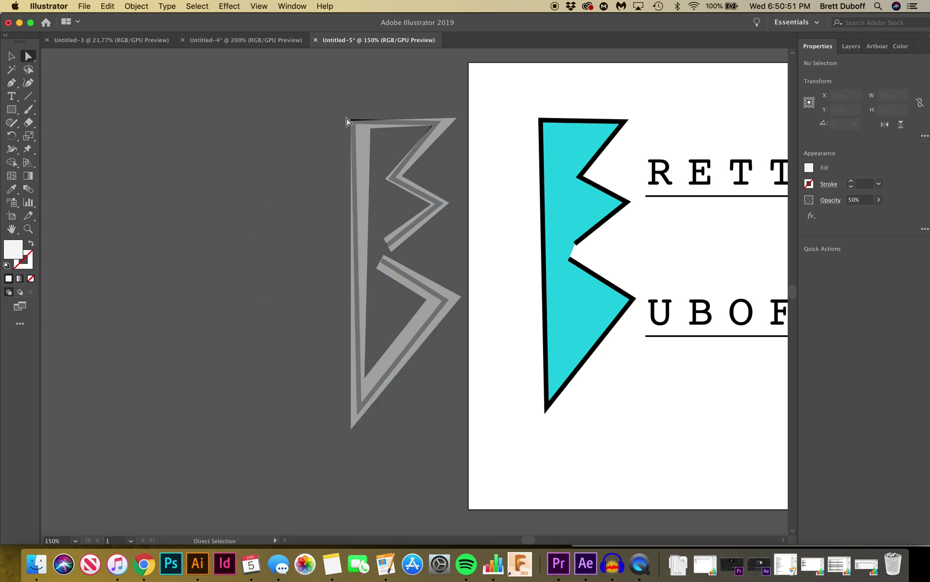
pyautogui.click(359, 143)
pyautogui.moveTo(352, 123); pyautogui.dragTo(350, 113)
pyautogui.click(351, 120)
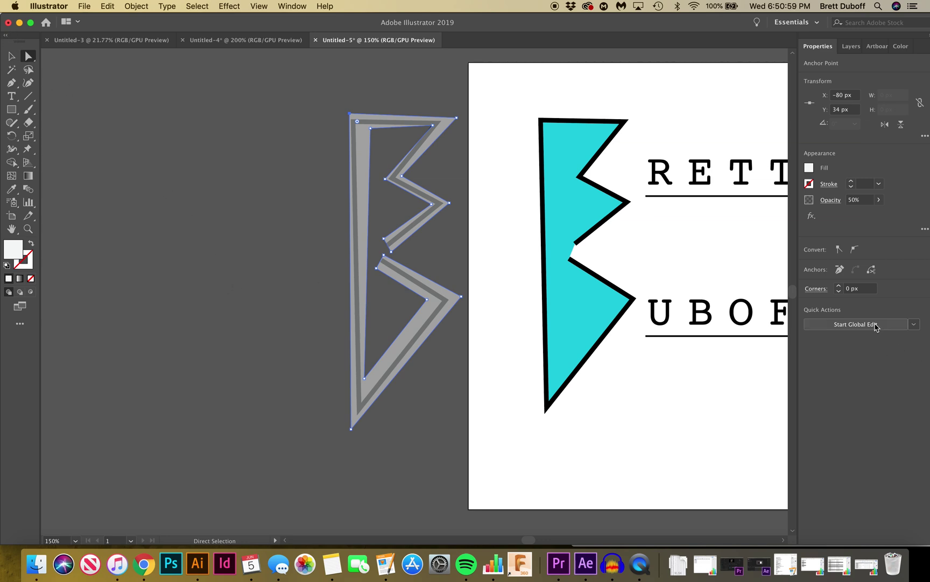
pyautogui.click(856, 199)
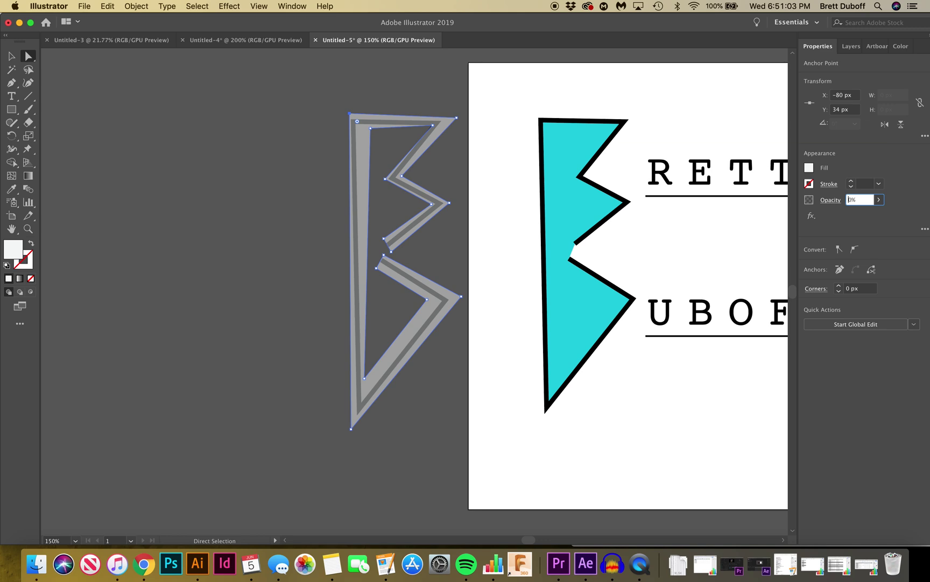
pyautogui.press('Return')
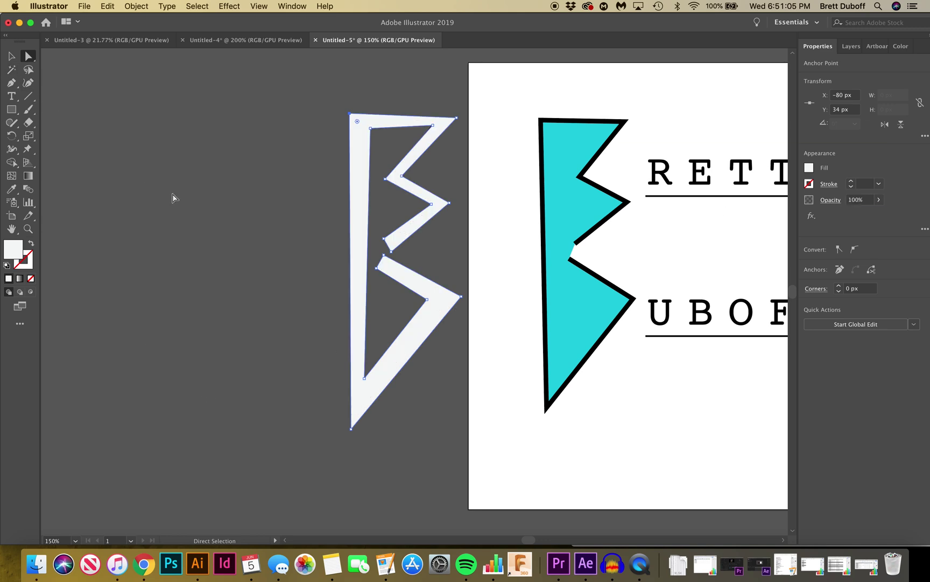
# Step: Move the off-white B back to the left of the outlined B
pyautogui.click(280, 247)
pyautogui.moveTo(390, 245); pyautogui.dragTo(224, 239)
pyautogui.click(297, 356)
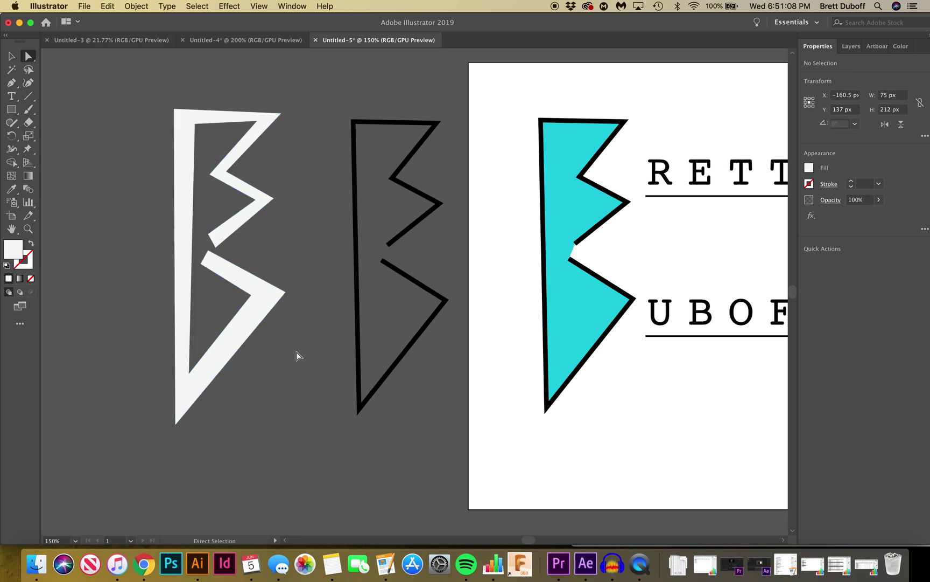
pyautogui.click(268, 308)
pyautogui.click(120, 361)
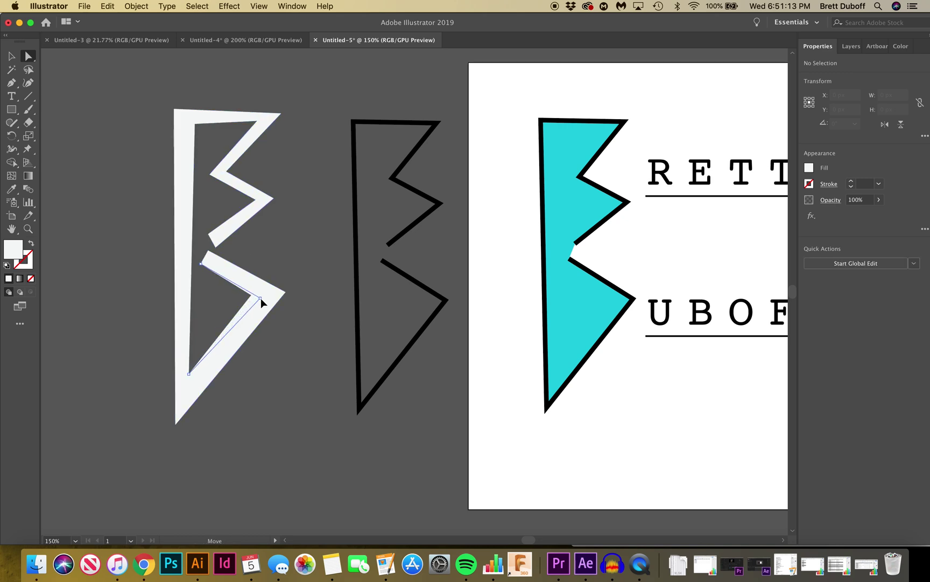
pyautogui.click(261, 299)
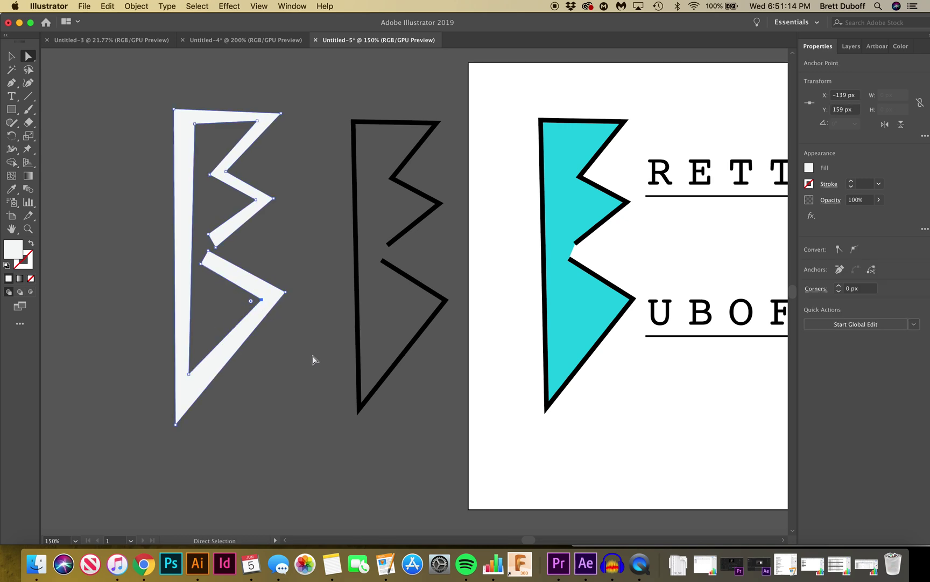
pyautogui.click(292, 389)
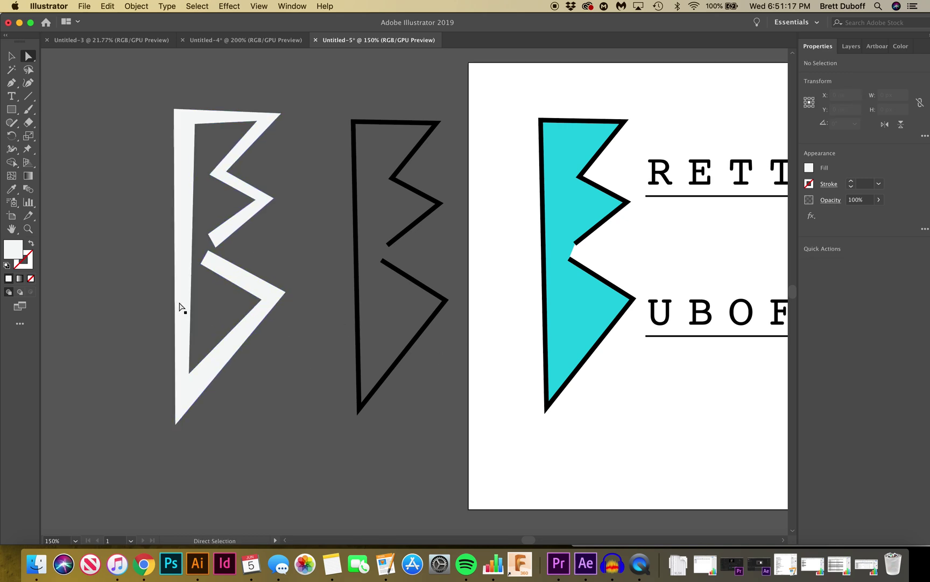
pyautogui.click(264, 318)
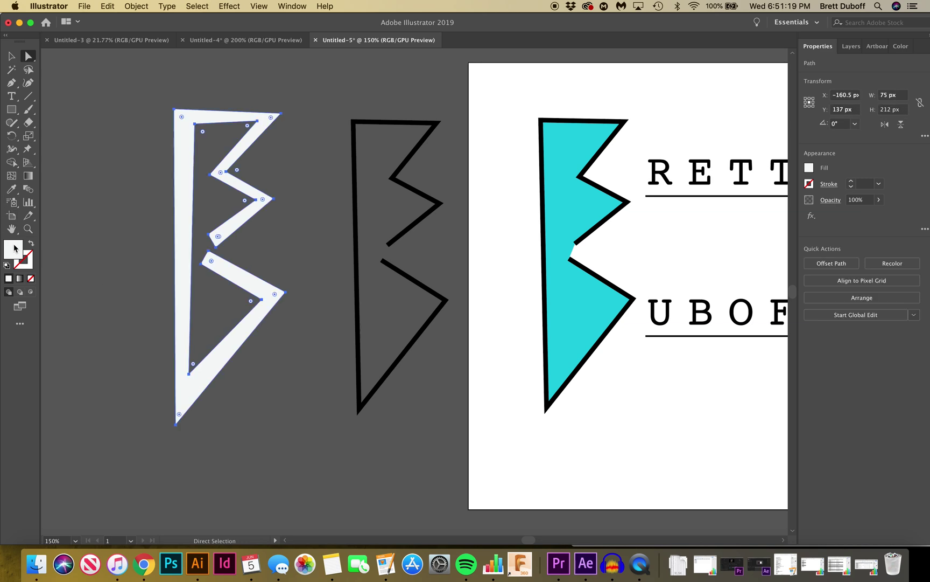
# Step: Fill the off-white B solid black (000000)
pyautogui.doubleClick(15, 248)
pyautogui.write('000000')
pyautogui.press('Return')
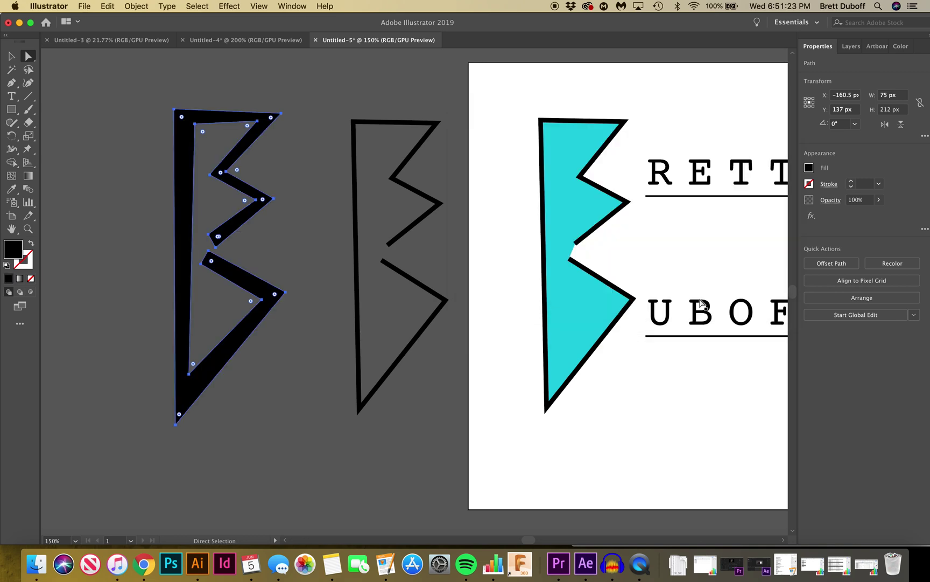
pyautogui.click(298, 405)
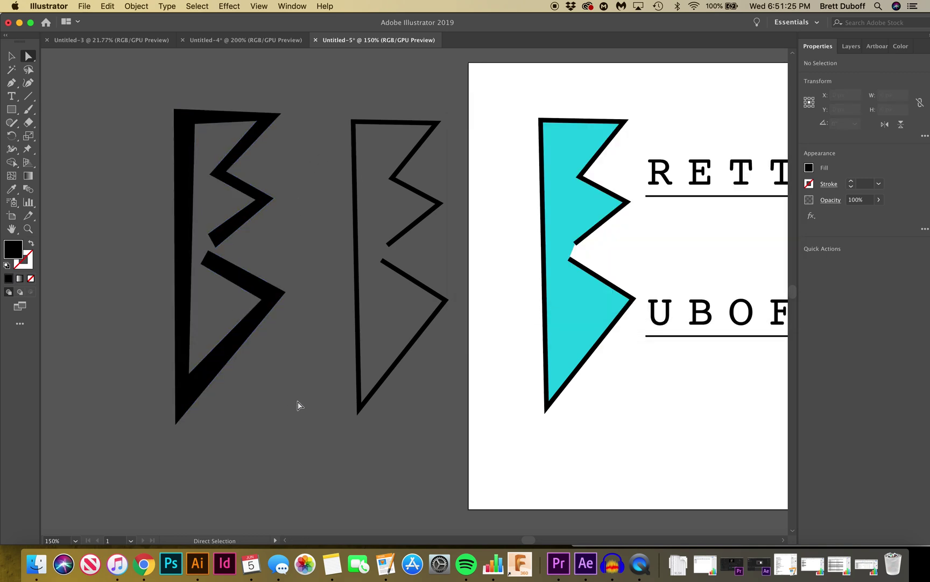
pyautogui.click(239, 337)
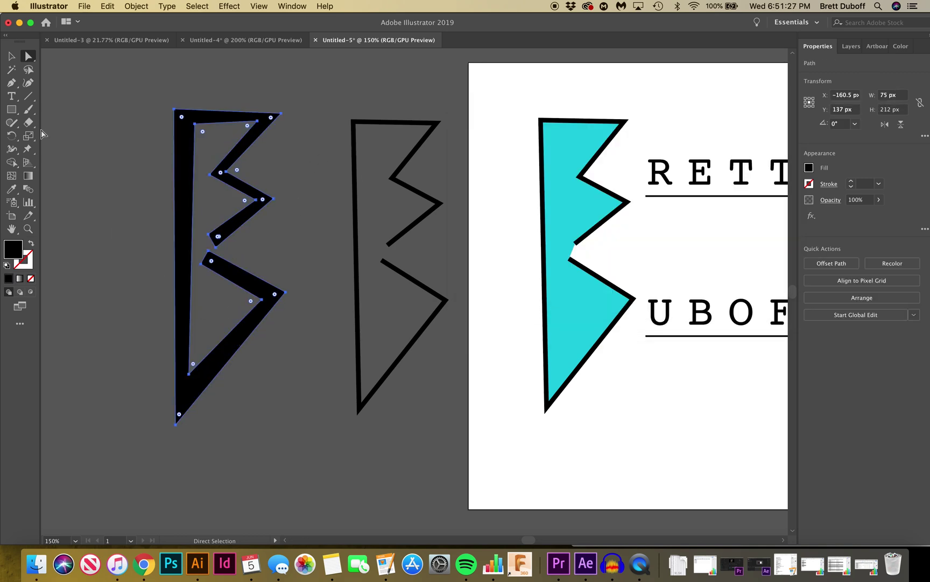
pyautogui.click(14, 57)
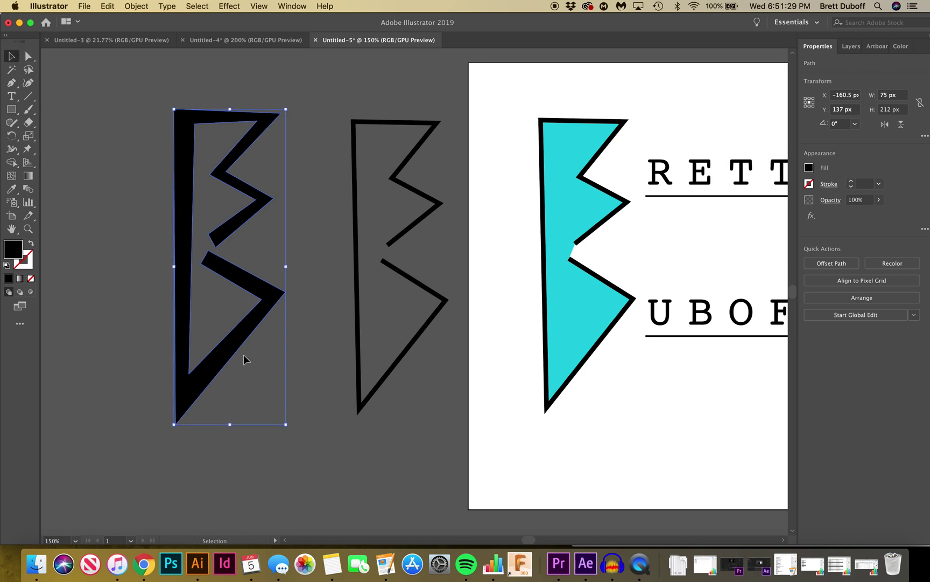
# Step: Nudge the black B left and make a slightly offset copy of it
pyautogui.rightClick(231, 347)
pyautogui.click(221, 349)
pyautogui.moveTo(216, 373); pyautogui.dragTo(207, 369)
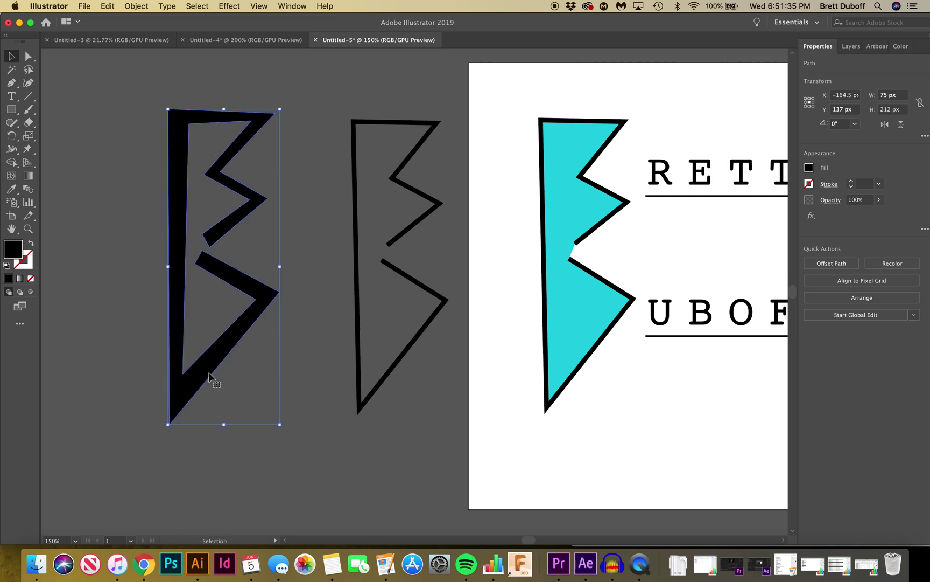
pyautogui.moveTo(204, 360); pyautogui.dragTo(196, 360)
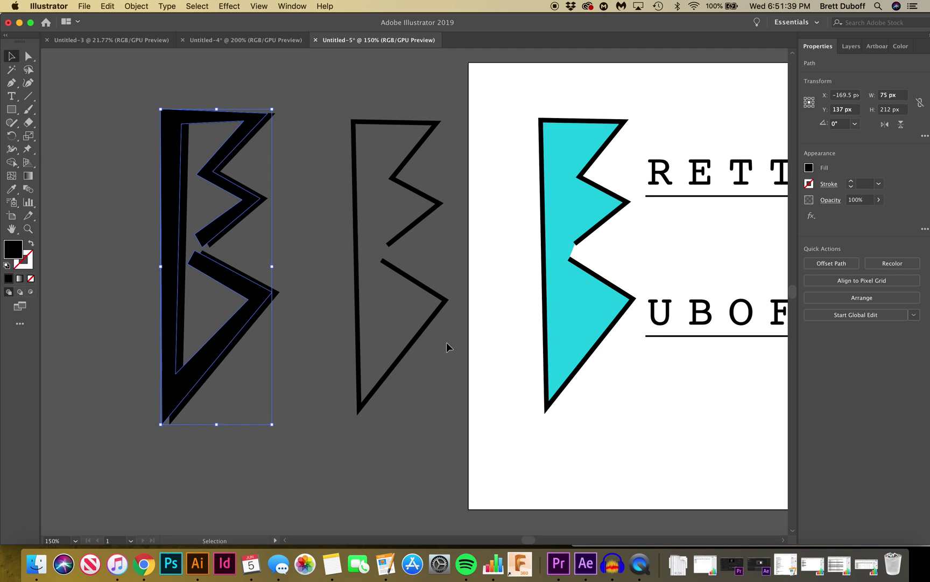
pyautogui.click(311, 453)
pyautogui.click(275, 290)
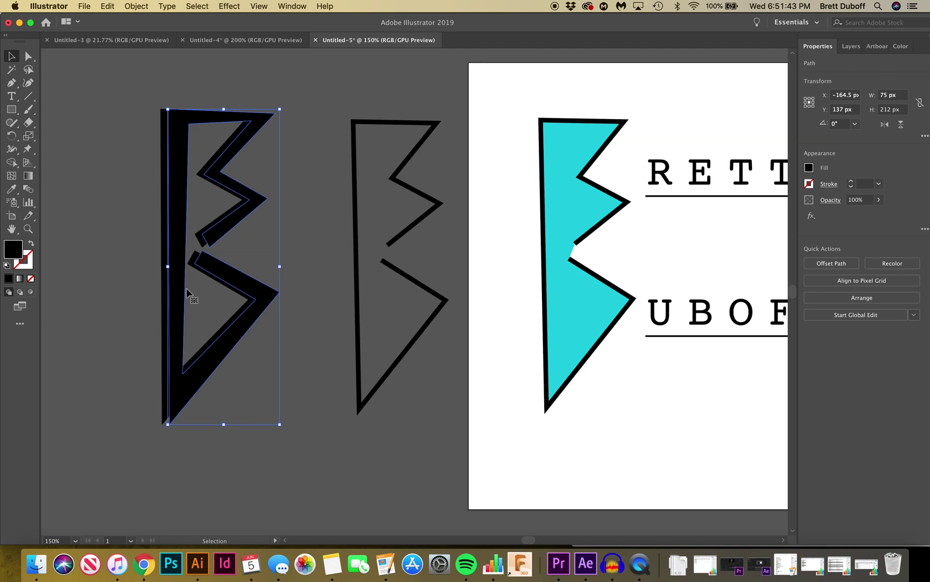
# Step: Sample the cyan B's colour onto the copy with no stroke, then move the outline B aside
pyautogui.click(11, 189)
pyautogui.click(549, 212)
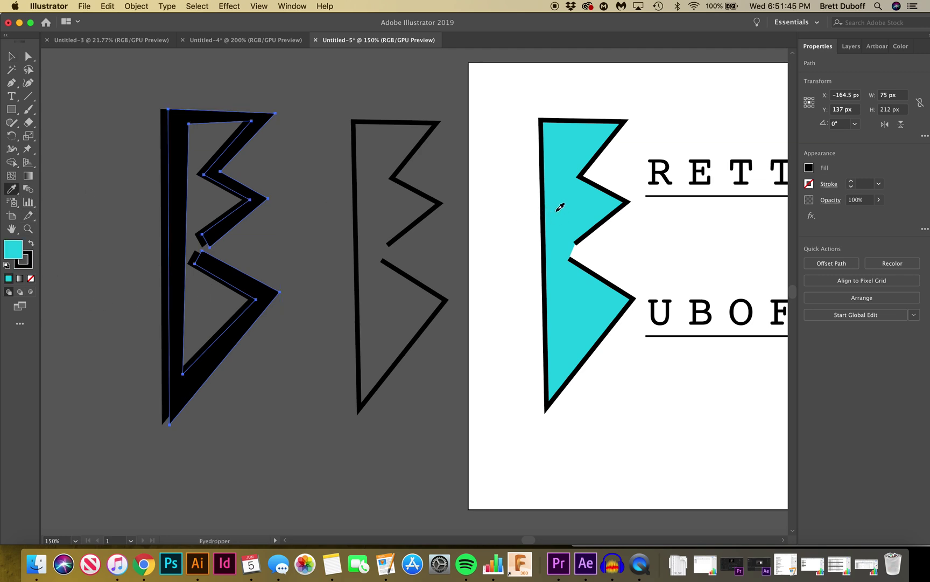
pyautogui.click(27, 268)
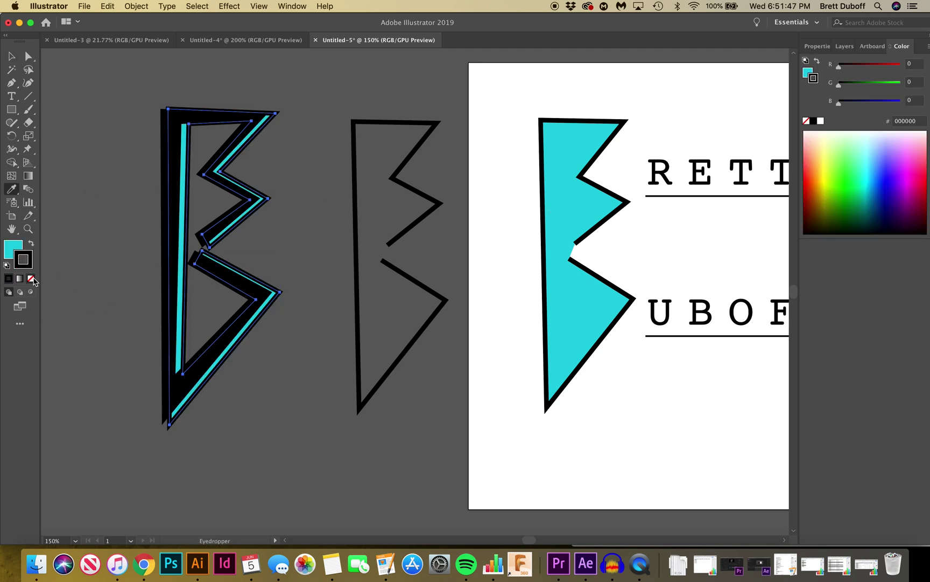
pyautogui.click(31, 278)
pyautogui.press('super+z')
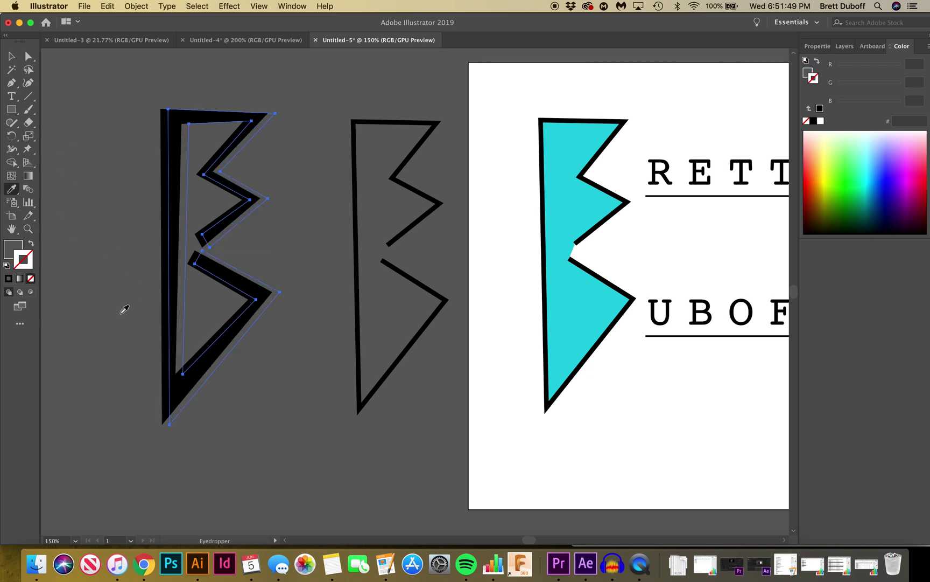
pyautogui.press('super+shift+z')
pyautogui.click(11, 56)
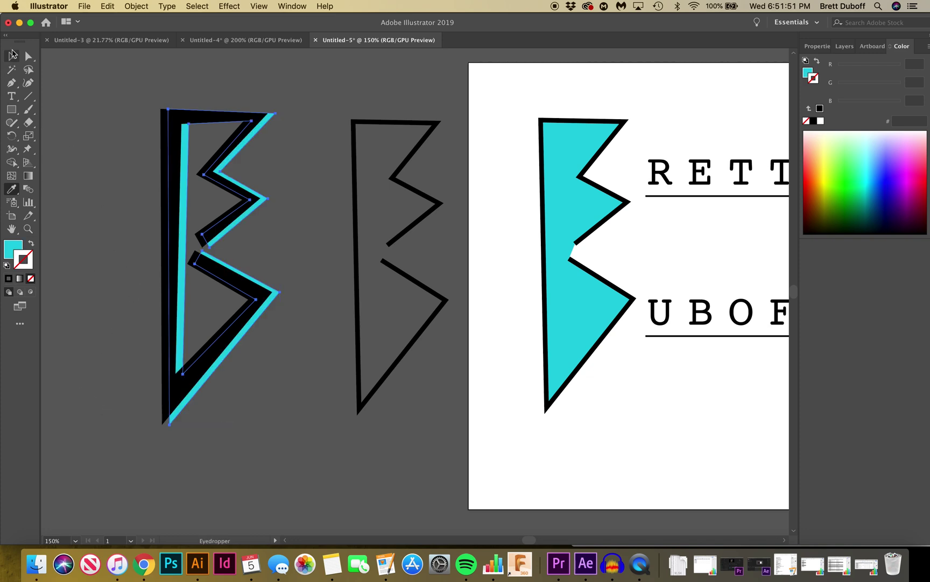
pyautogui.click(120, 268)
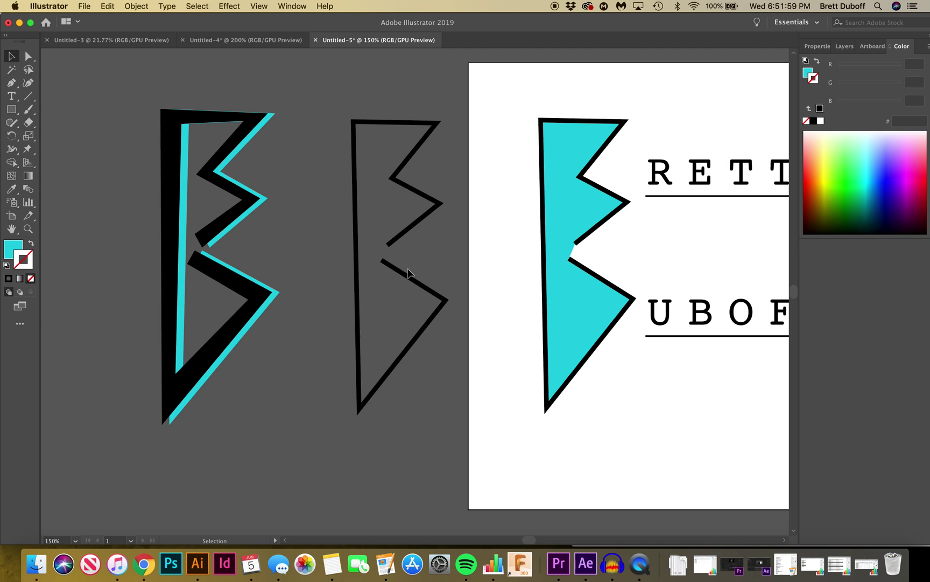
pyautogui.moveTo(416, 281); pyautogui.dragTo(91, 291)
# Step: Move the cyan B off the artboard and select the black-and-cyan B group
pyautogui.moveTo(580, 278); pyautogui.dragTo(366, 395)
pyautogui.moveTo(153, 97); pyautogui.dragTo(118, 107)
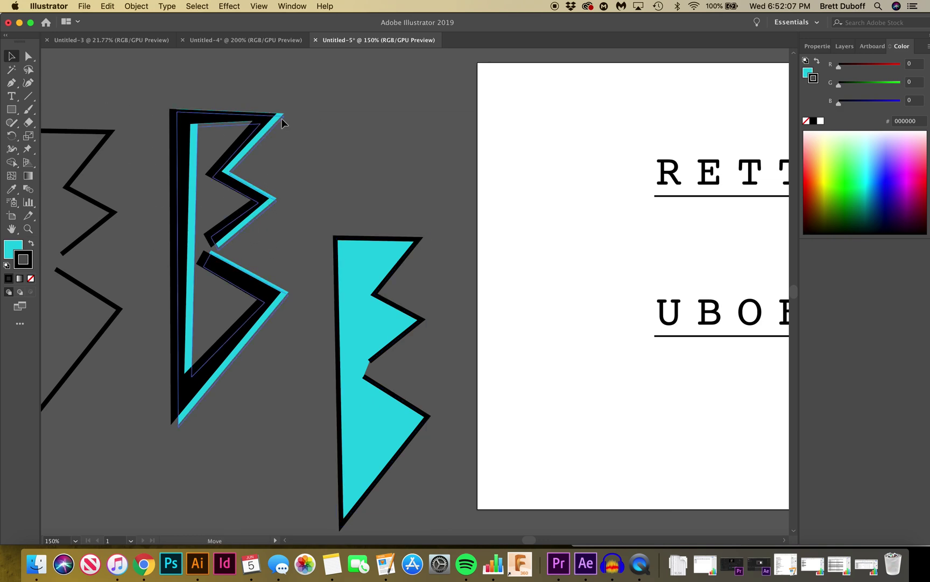
pyautogui.click(282, 119)
pyautogui.click(380, 140)
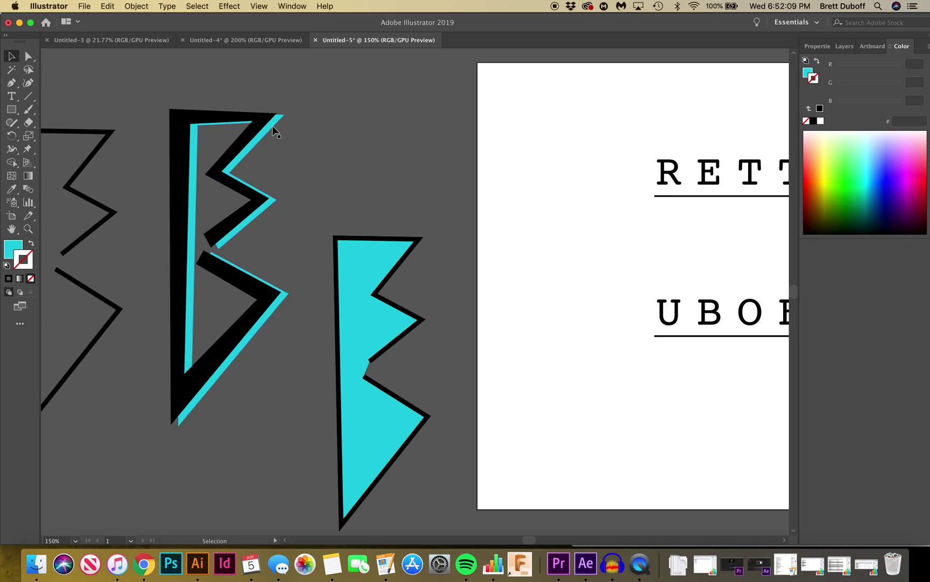
pyautogui.click(274, 123)
pyautogui.click(365, 147)
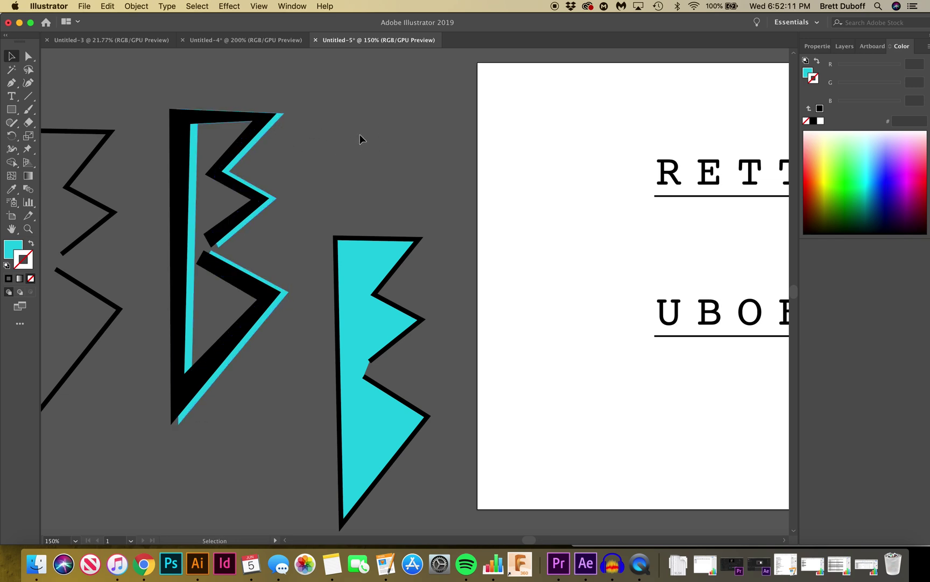
pyautogui.click(243, 329)
# Step: Place the black-and-cyan B on the artboard beside the RETT and UBOFF text
pyautogui.moveTo(259, 303); pyautogui.dragTo(620, 322)
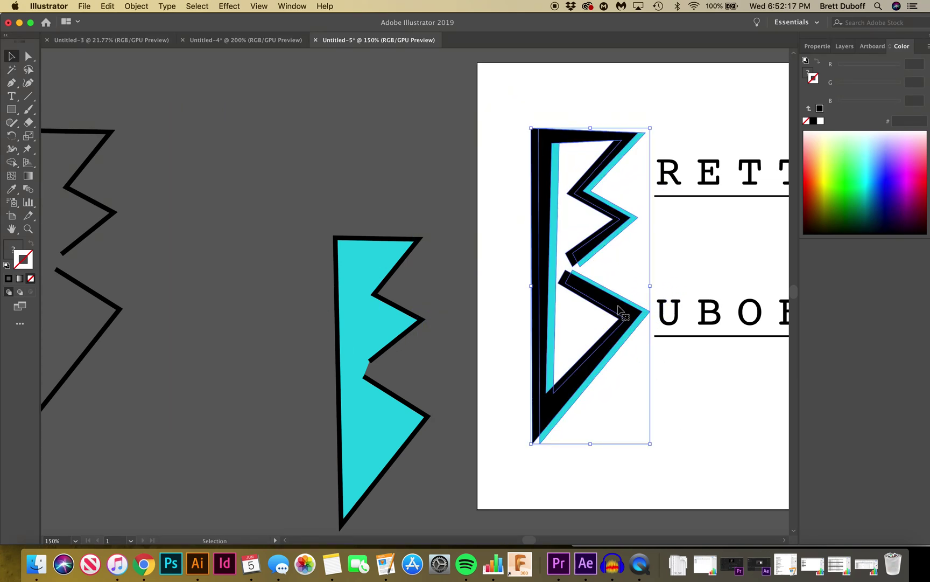
pyautogui.moveTo(623, 330)
pyautogui.mouseDown()
pyautogui.moveTo(633, 309)
pyautogui.moveTo(621, 351)
pyautogui.moveTo(628, 334)
pyautogui.mouseUp()
pyautogui.click(715, 461)
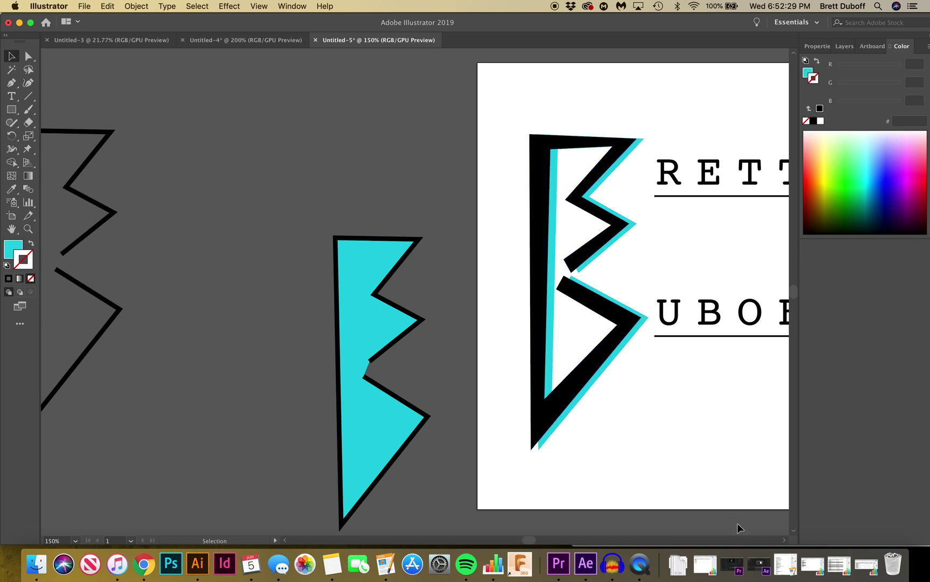
pyautogui.hscroll(10, 788, 543)
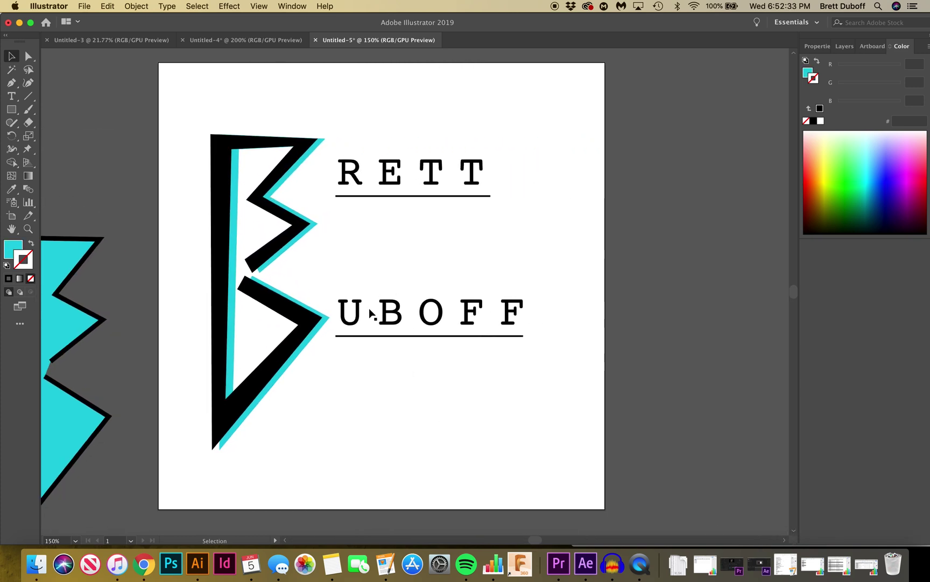
pyautogui.click(358, 321)
# Step: Make a cyan offset copy of UBOFF alone, then delete it
pyautogui.moveTo(358, 320); pyautogui.dragTo(365, 320)
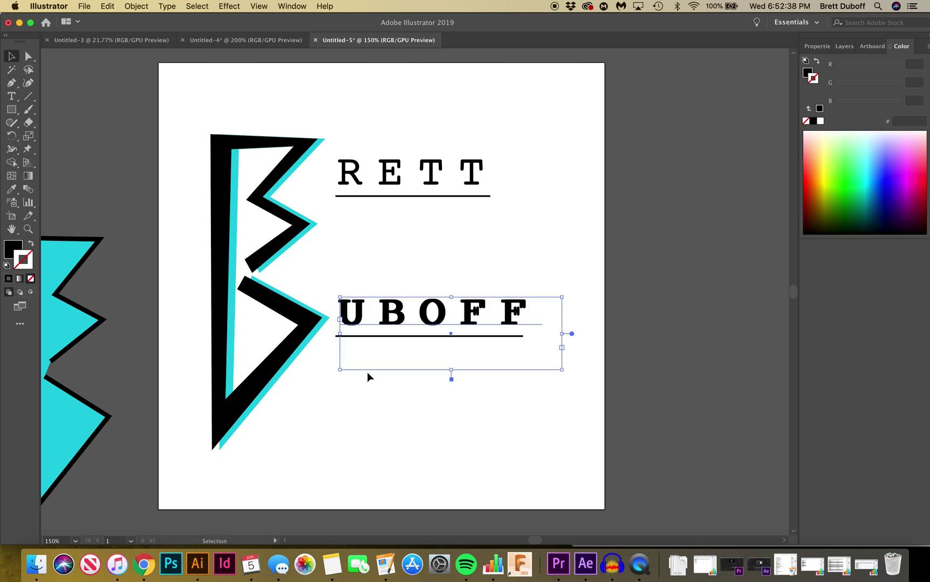
pyautogui.click(11, 189)
pyautogui.click(234, 275)
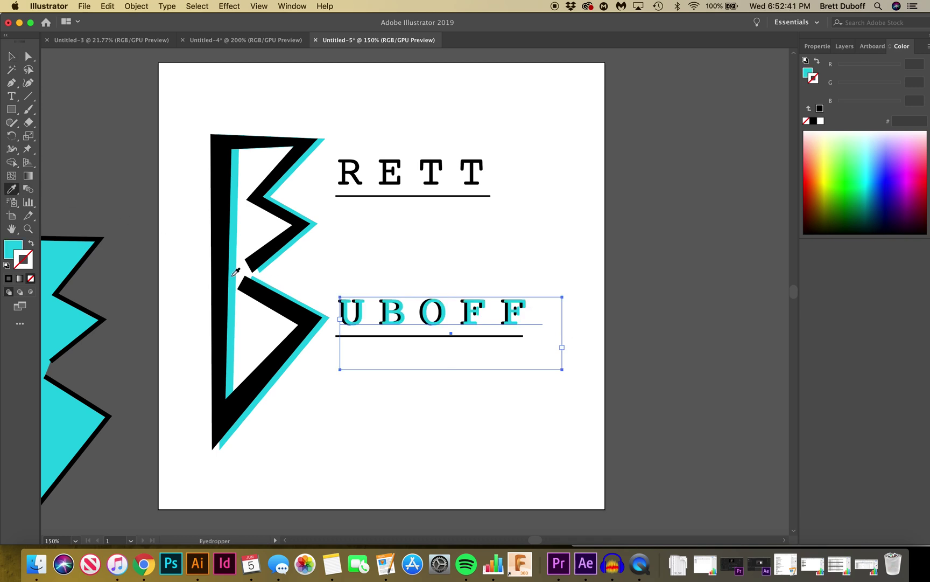
pyautogui.press('v')
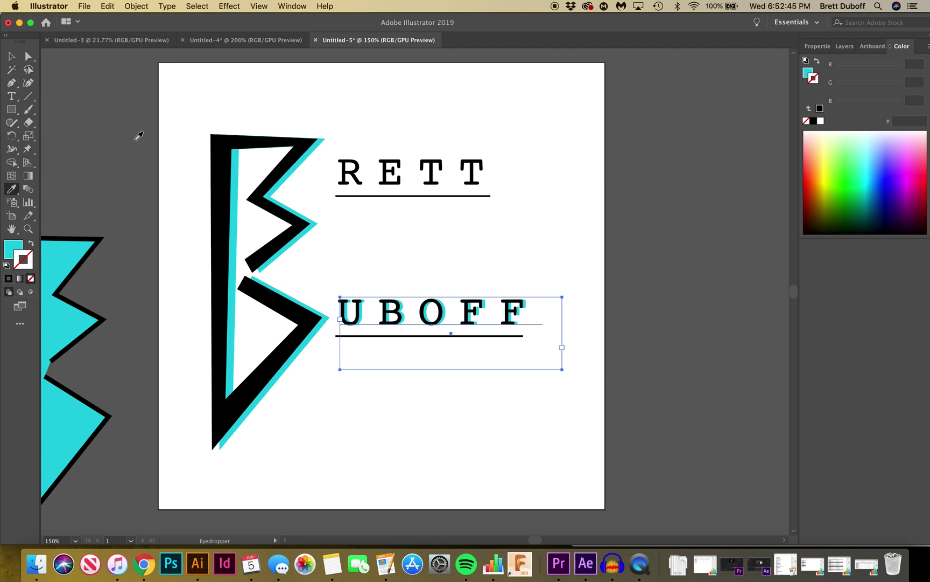
pyautogui.press('Delete')
pyautogui.click(11, 56)
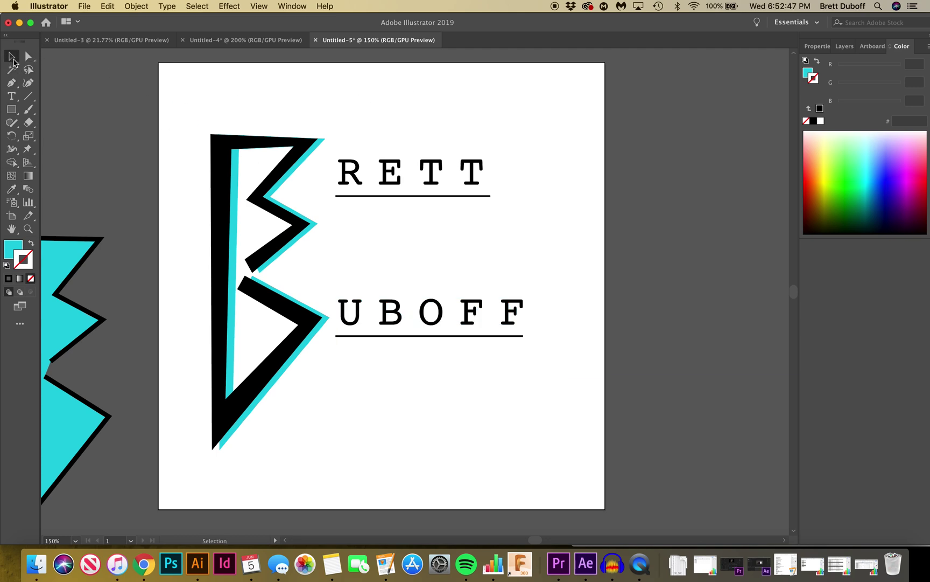
# Step: Duplicate RETT and UBOFF slightly right and colour the copies cyan from the B's edge
pyautogui.click(359, 185)
pyautogui.keyDown('shift'); pyautogui.click(359, 318); pyautogui.keyUp('shift')
pyautogui.moveTo(361, 321); pyautogui.dragTo(362, 322)
pyautogui.press('super')
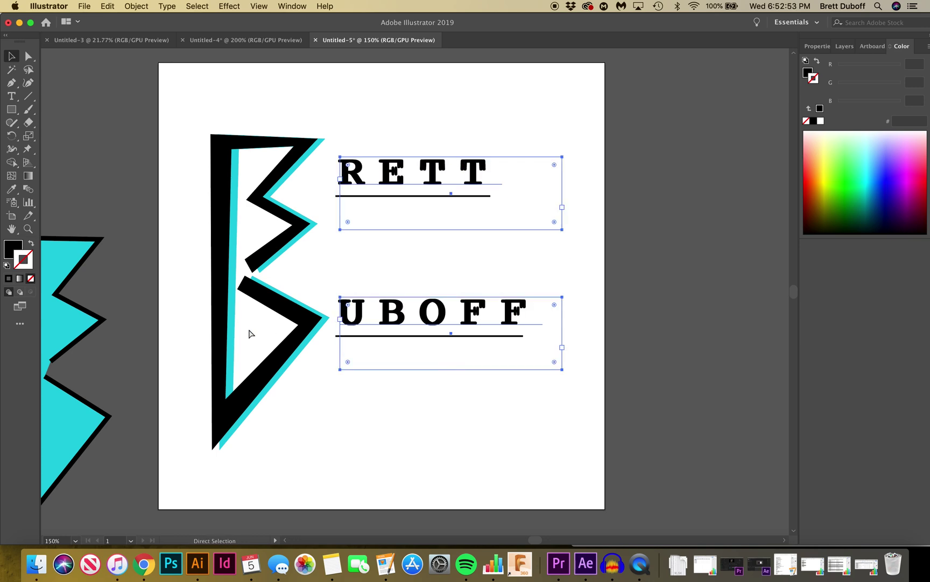
pyautogui.click(11, 188)
pyautogui.click(315, 223)
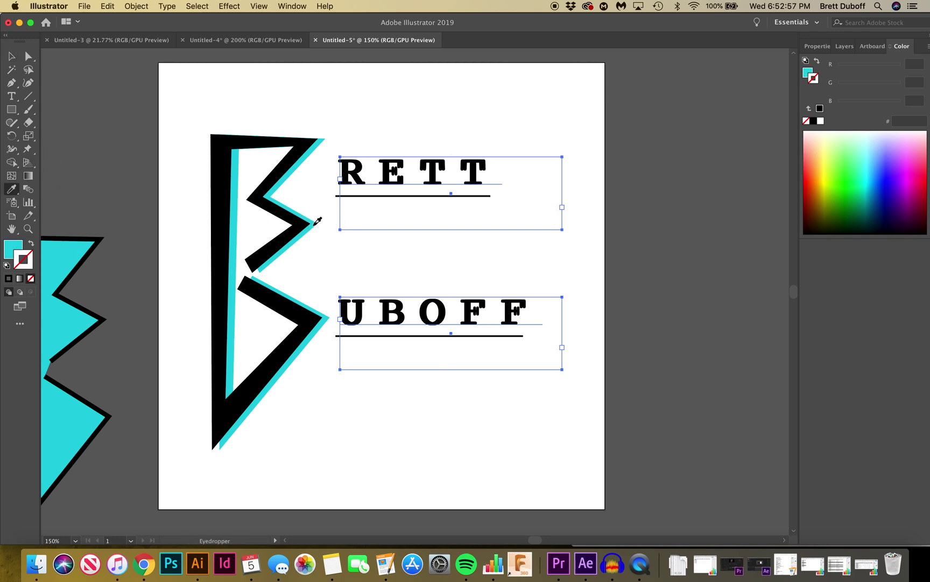
pyautogui.click(11, 56)
pyautogui.click(102, 233)
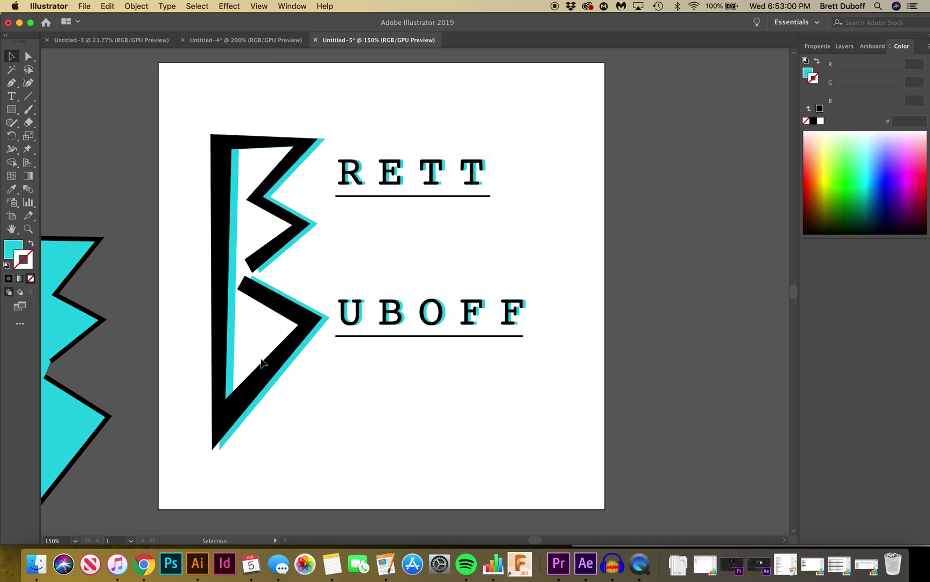
# Step: Recolour the RETT and UBOFF underlines cyan by sampling the B's shadow colour
pyautogui.click(432, 196)
pyautogui.keyDown('shift'); pyautogui.click(414, 335); pyautogui.keyUp('shift')
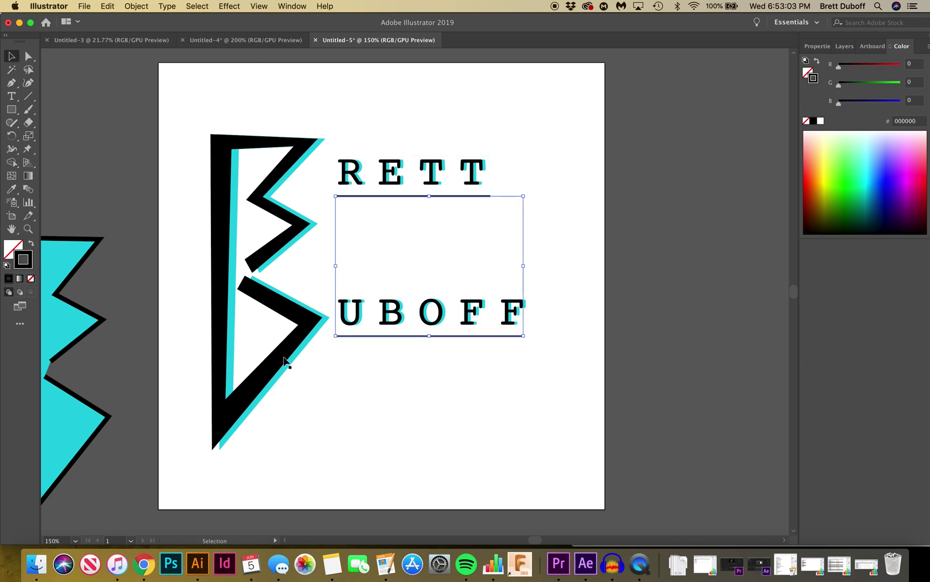
pyautogui.click(12, 189)
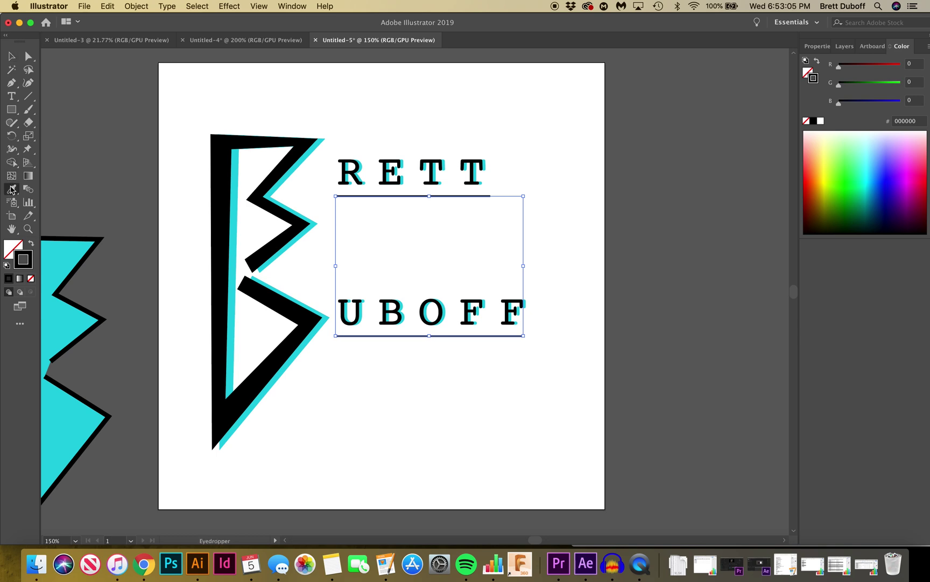
pyautogui.click(314, 223)
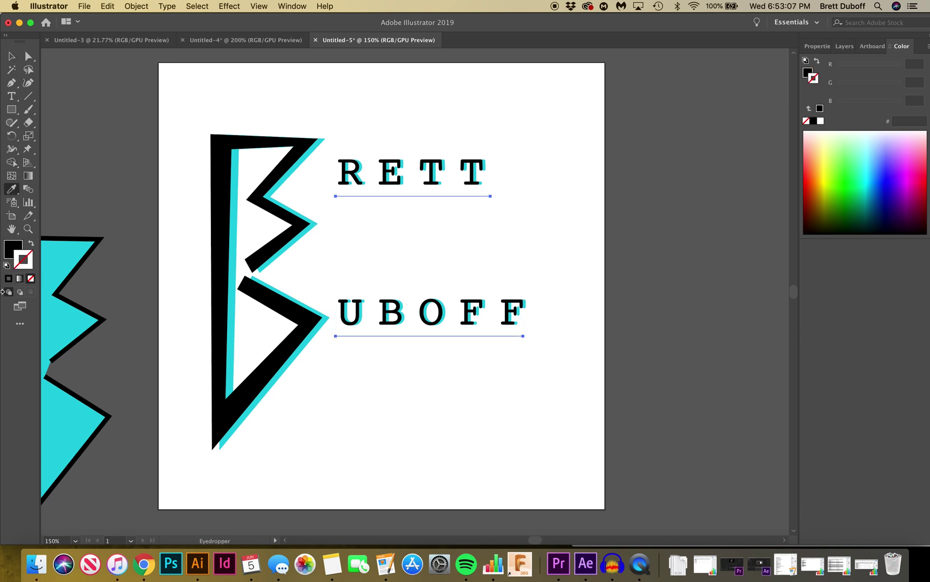
pyautogui.click(32, 243)
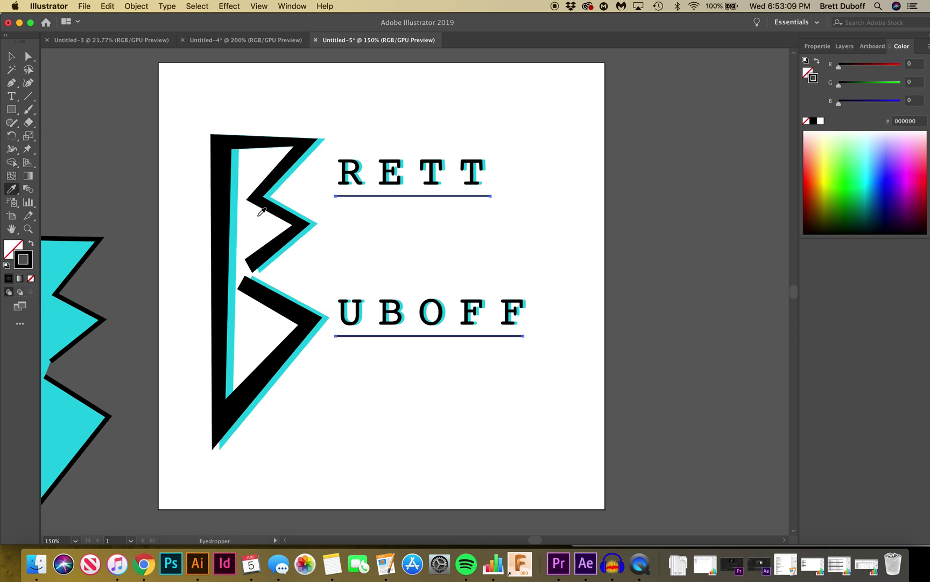
pyautogui.click(315, 222)
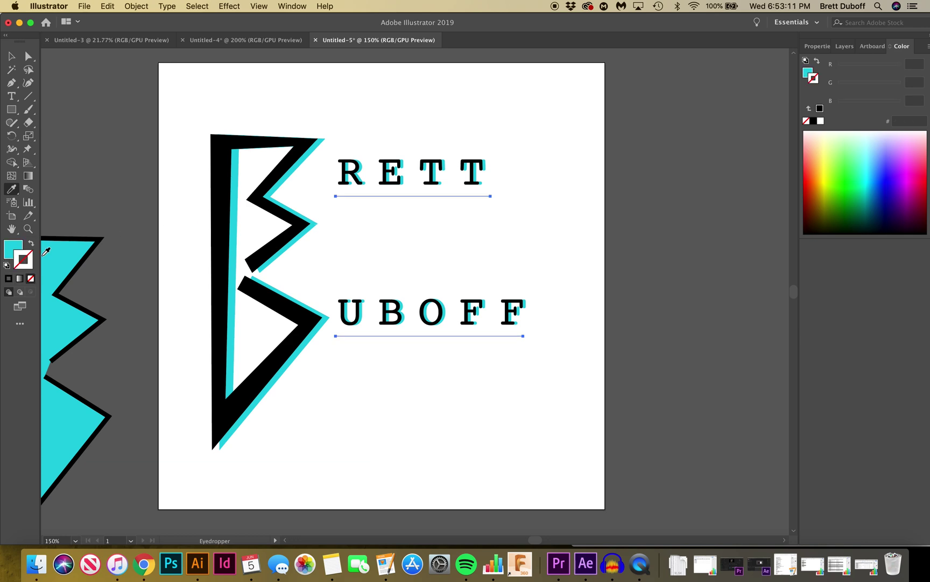
pyautogui.click(32, 245)
pyautogui.click(11, 56)
pyautogui.click(108, 233)
# Step: Duplicate both underlines offset down-right and colour the copies black
pyautogui.click(395, 196)
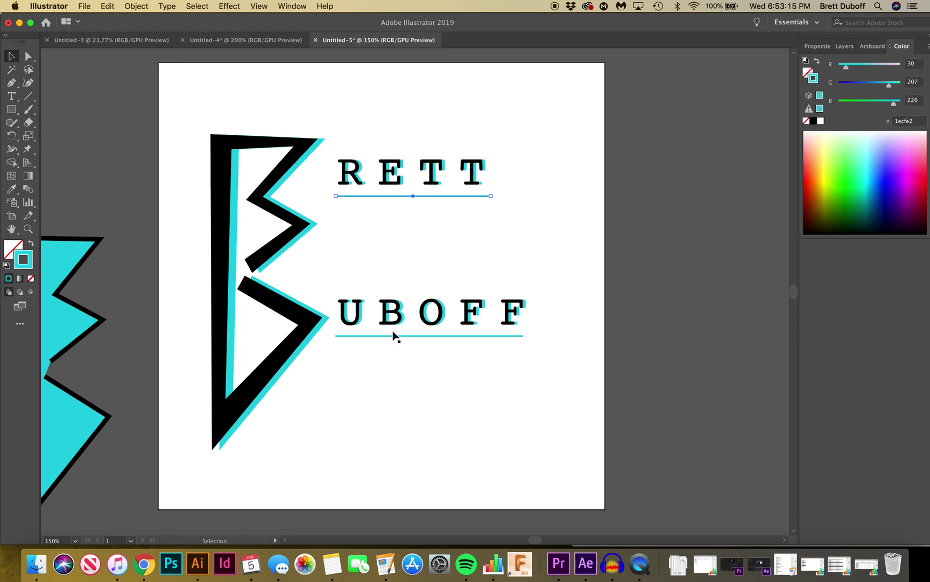
pyautogui.click(383, 336)
pyautogui.hotkey('shift', 'Right')
pyautogui.hotkey('shift', 'Left')
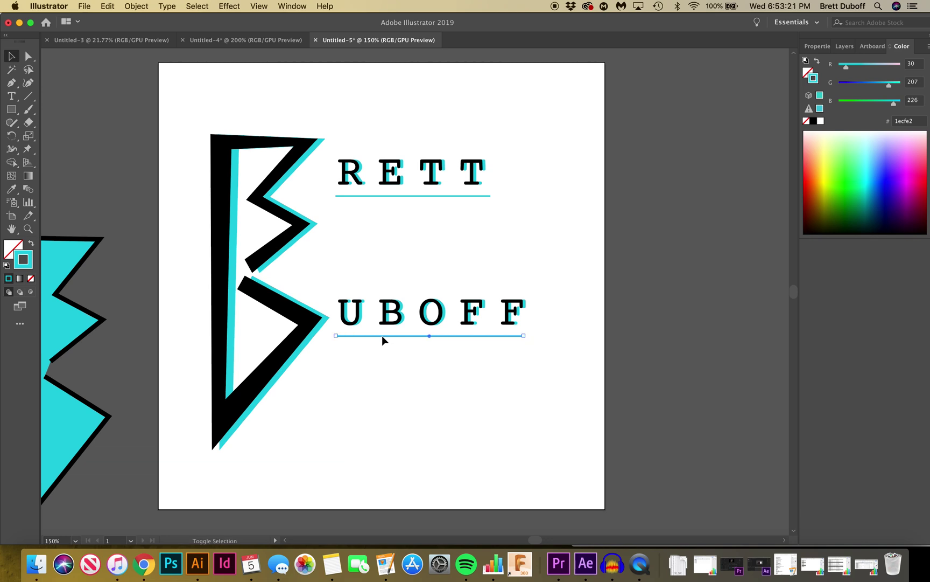
pyautogui.keyDown('shift'); pyautogui.click(366, 196); pyautogui.keyUp('shift')
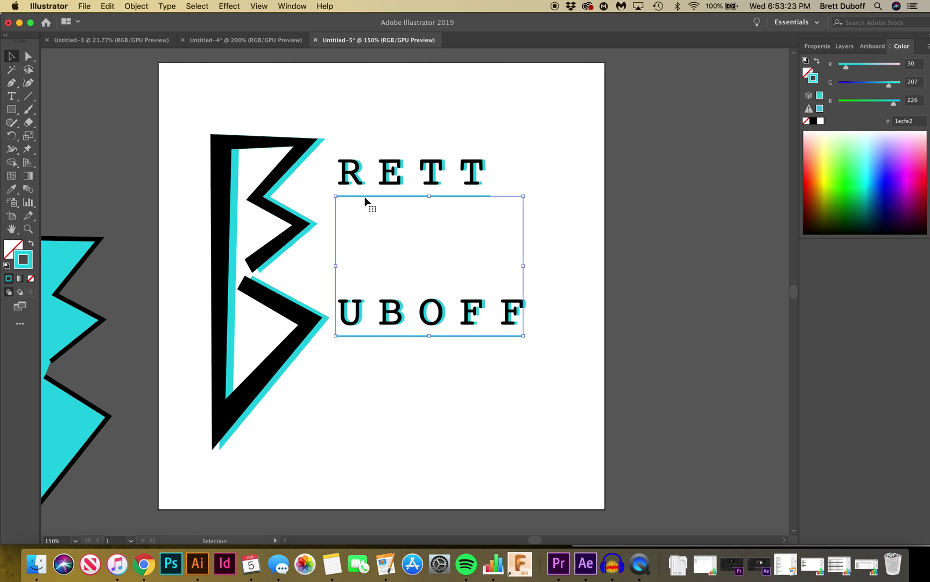
pyautogui.moveTo(364, 201); pyautogui.dragTo(381, 225)
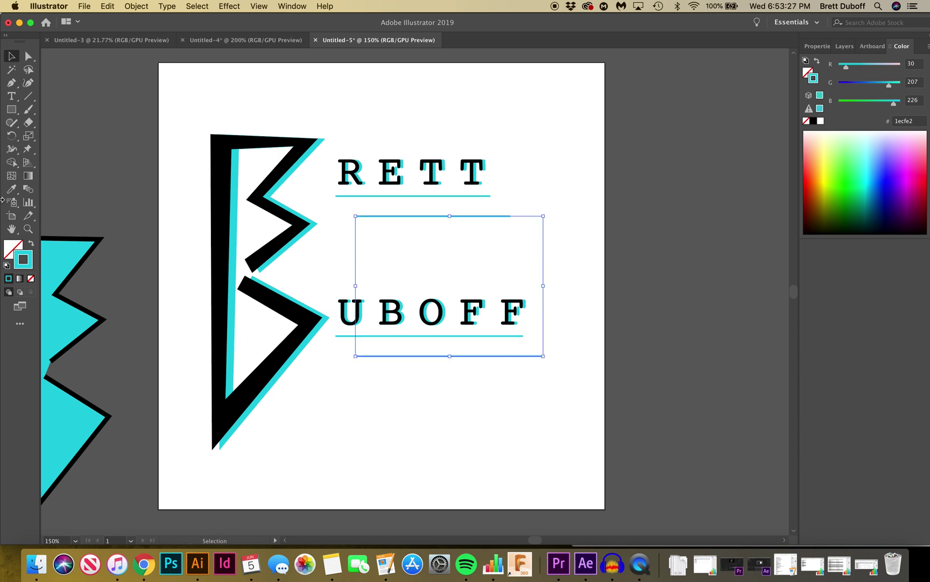
pyautogui.doubleClick(22, 267)
pyautogui.write('000000')
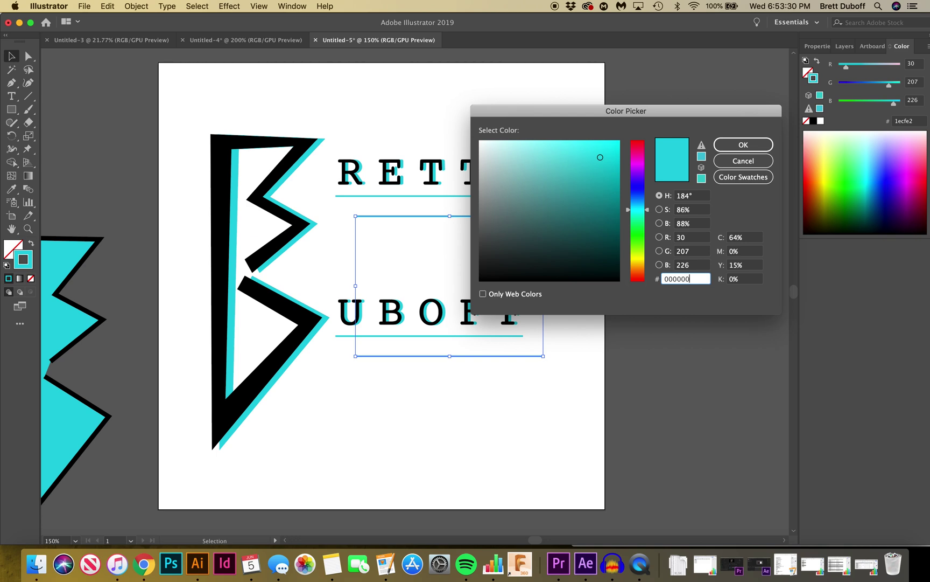
pyautogui.press('Return')
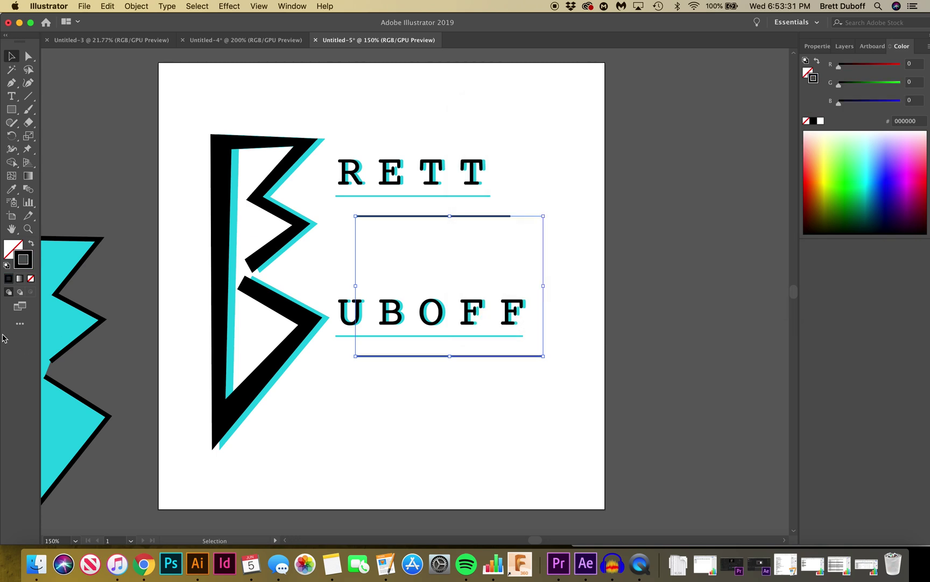
pyautogui.click(101, 272)
# Step: Move both black lines onto the cyan underlines and shorten them from the right
pyautogui.click(395, 216)
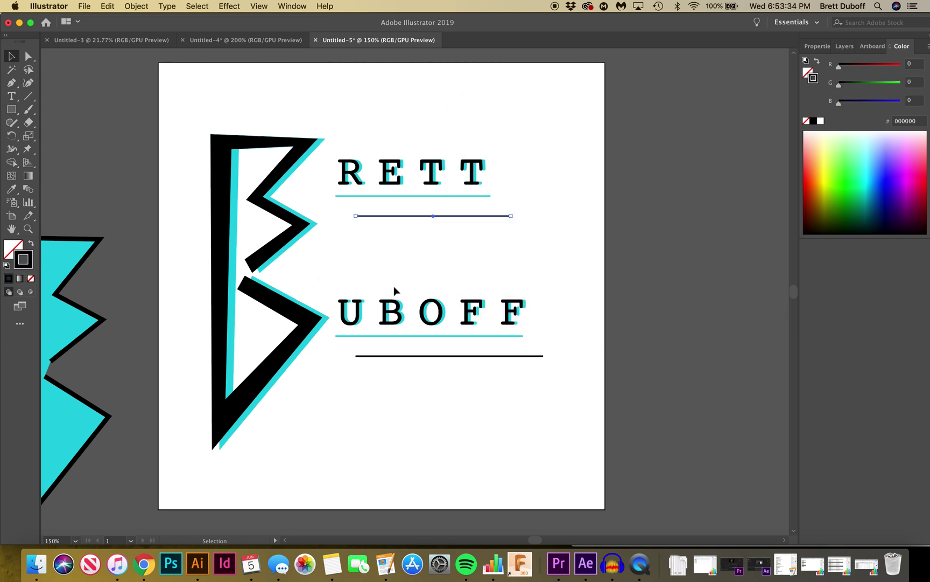
pyautogui.keyDown('shift'); pyautogui.click(406, 356); pyautogui.keyUp('shift')
pyautogui.moveTo(406, 356); pyautogui.dragTo(383, 336)
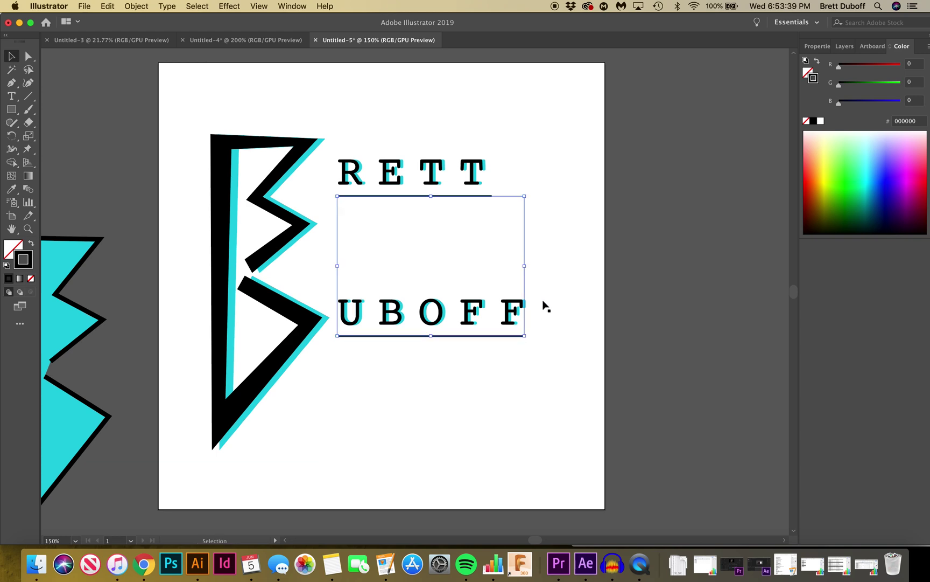
pyautogui.moveTo(525, 265); pyautogui.dragTo(502, 265)
pyautogui.click(602, 294)
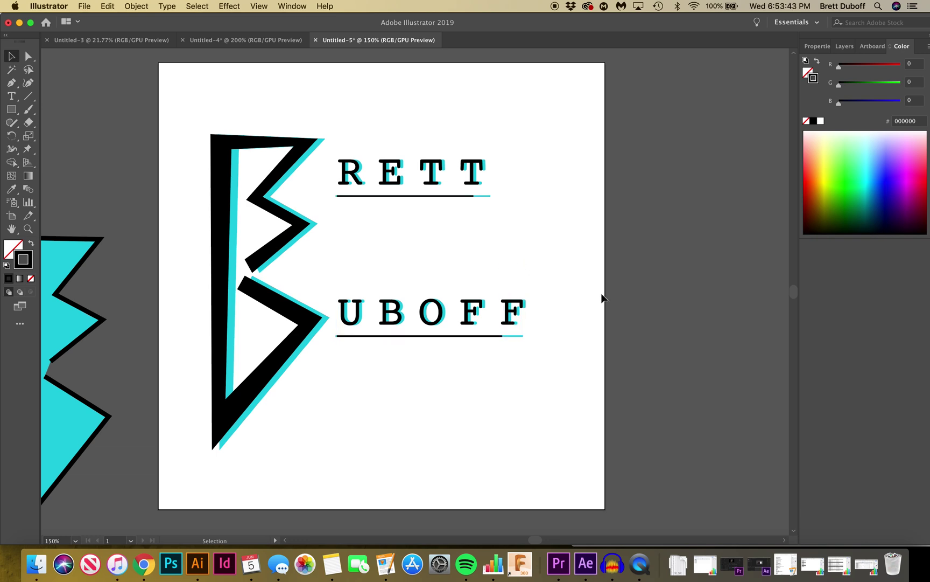
# Step: Raise the UBOFF text frame's bottom edge to sit just under the letters, clear of the underline
pyautogui.click(518, 337)
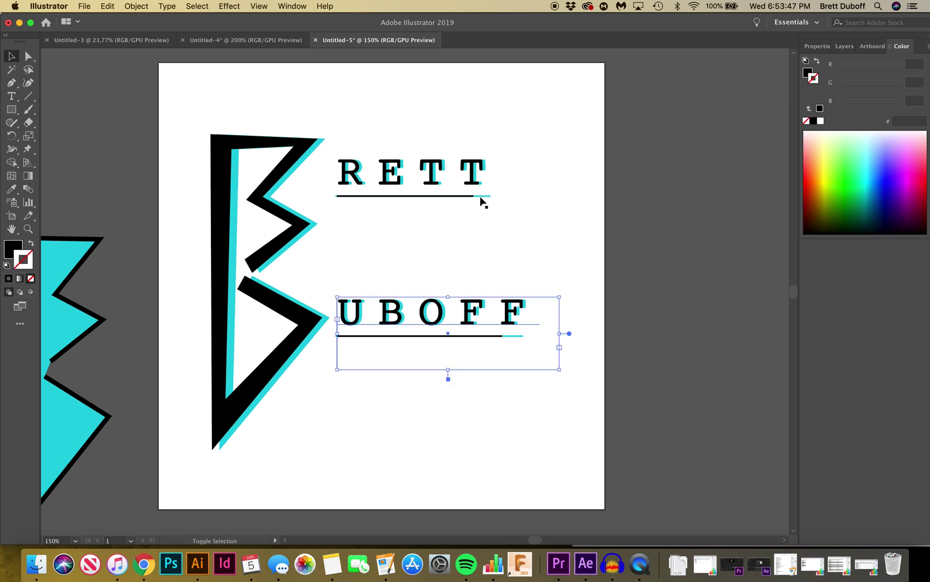
pyautogui.moveTo(449, 372); pyautogui.dragTo(444, 332)
pyautogui.click(519, 352)
pyautogui.click(516, 338)
pyautogui.click(517, 364)
pyautogui.click(443, 331)
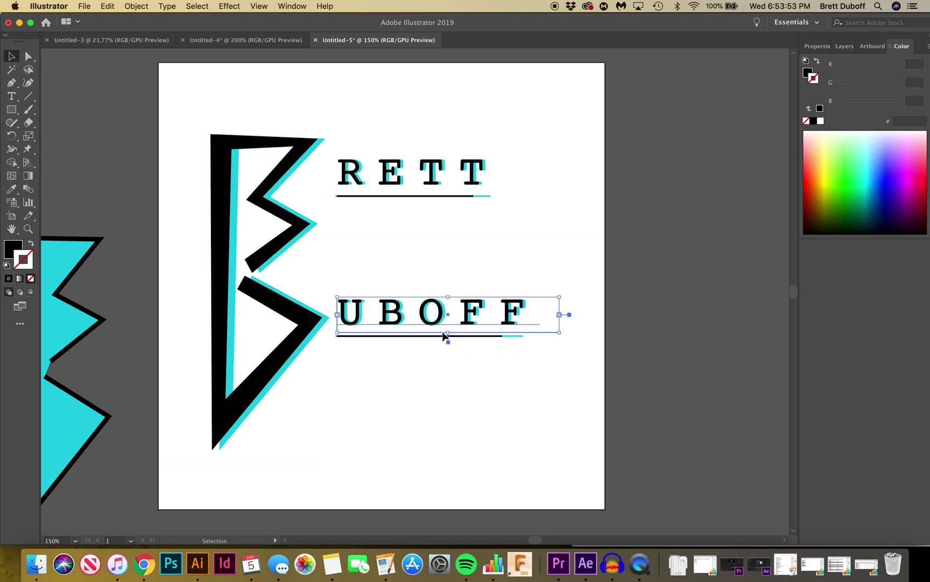
pyautogui.moveTo(449, 334); pyautogui.dragTo(448, 330)
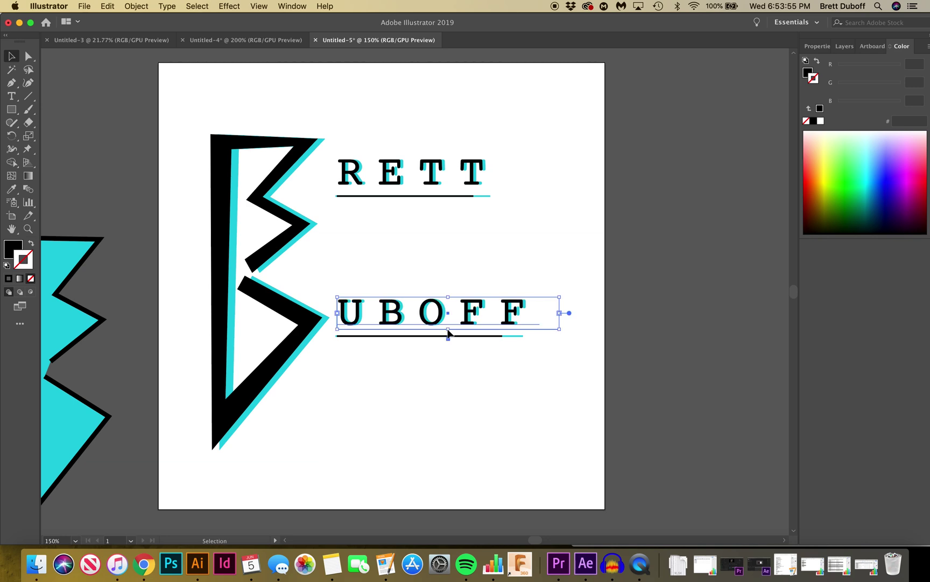
pyautogui.click(480, 411)
pyautogui.click(520, 338)
pyautogui.click(531, 421)
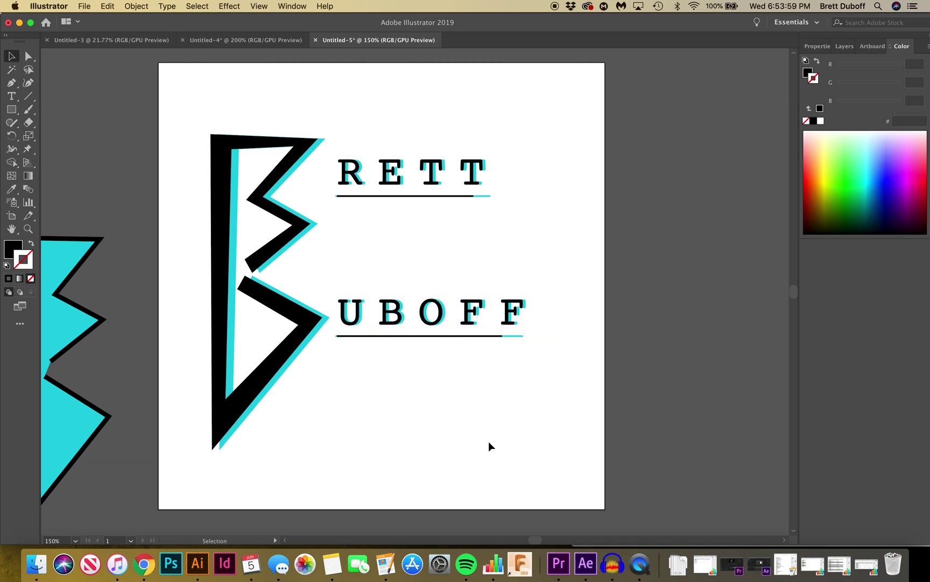
pyautogui.click(519, 339)
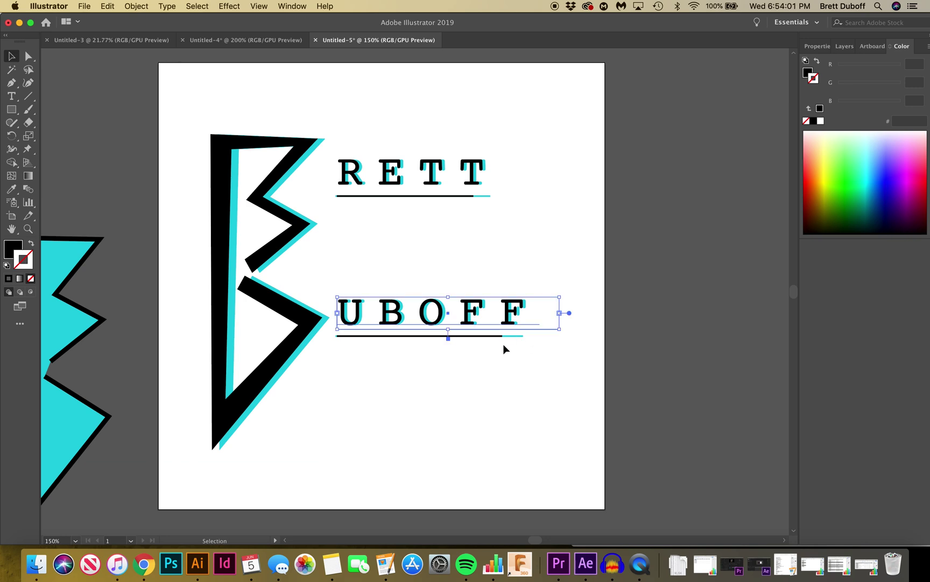
pyautogui.click(465, 394)
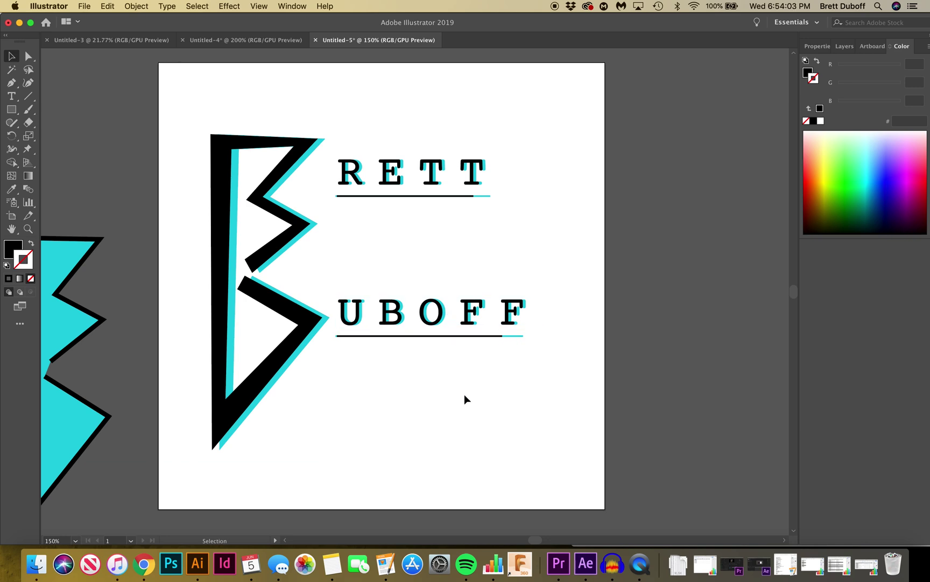
pyautogui.moveTo(535, 540); pyautogui.dragTo(532, 544)
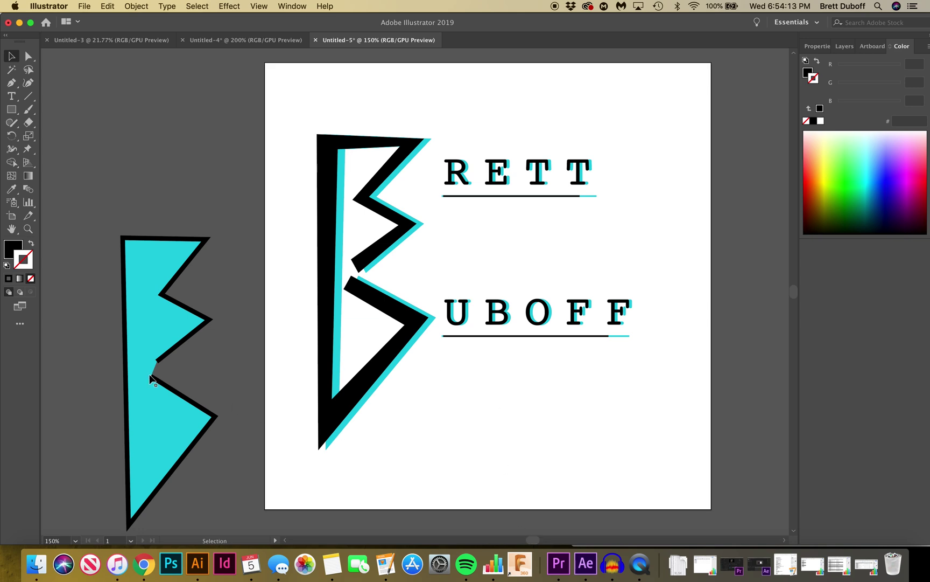
# Step: Move the spare cyan B shape up and left on the pasteboard
pyautogui.moveTo(141, 376)
pyautogui.mouseDown()
pyautogui.moveTo(112, 370)
pyautogui.moveTo(115, 339)
pyautogui.mouseUp()
pyautogui.press('z')
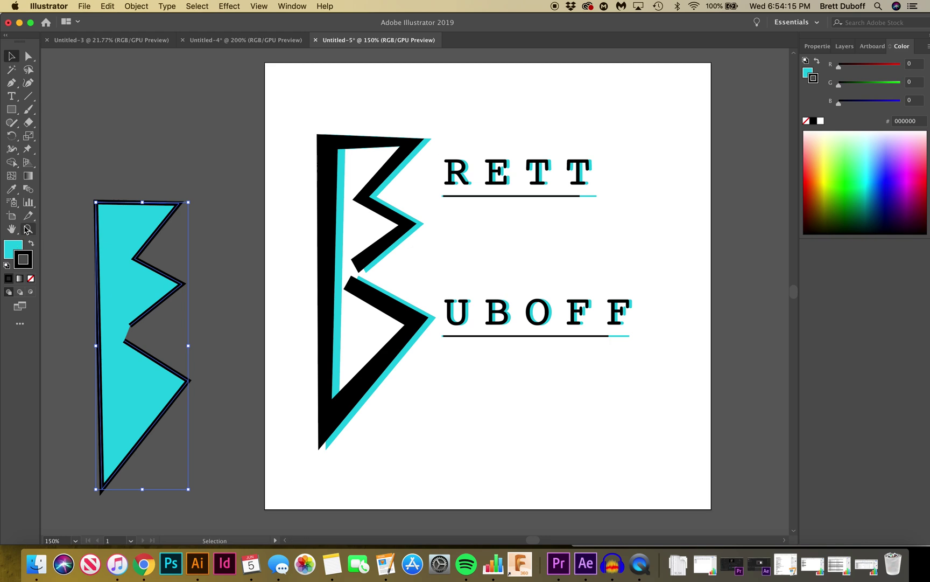
pyautogui.keyDown('alt'); pyautogui.click(246, 279); pyautogui.keyUp('alt')
pyautogui.keyDown('alt'); pyautogui.click(246, 279); pyautogui.keyUp('alt')
pyautogui.keyDown('alt'); pyautogui.click(526, 340); pyautogui.keyUp('alt')
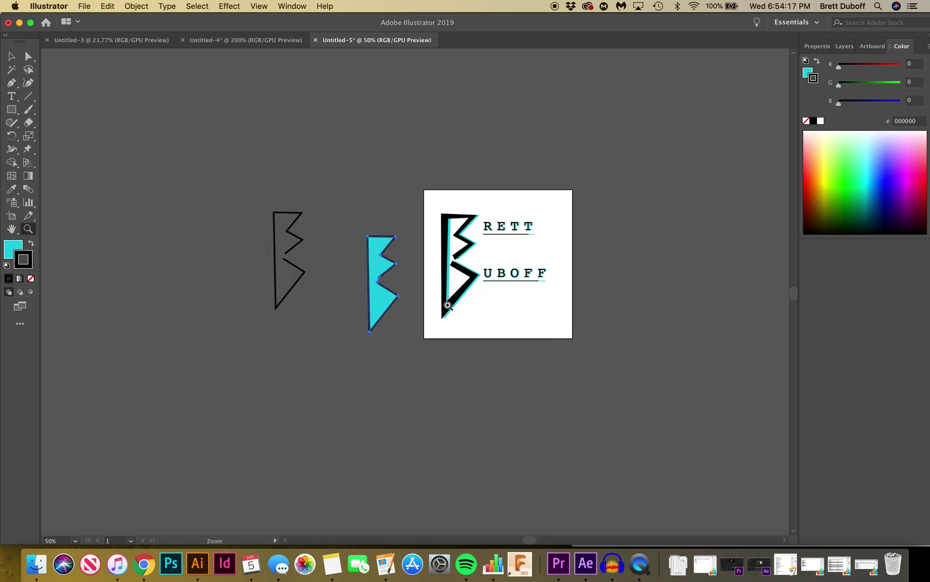
# Step: Draw a rectangle spanning the whole artboard behind the logo
pyautogui.click(447, 305)
pyautogui.click(484, 222)
pyautogui.click(429, 319)
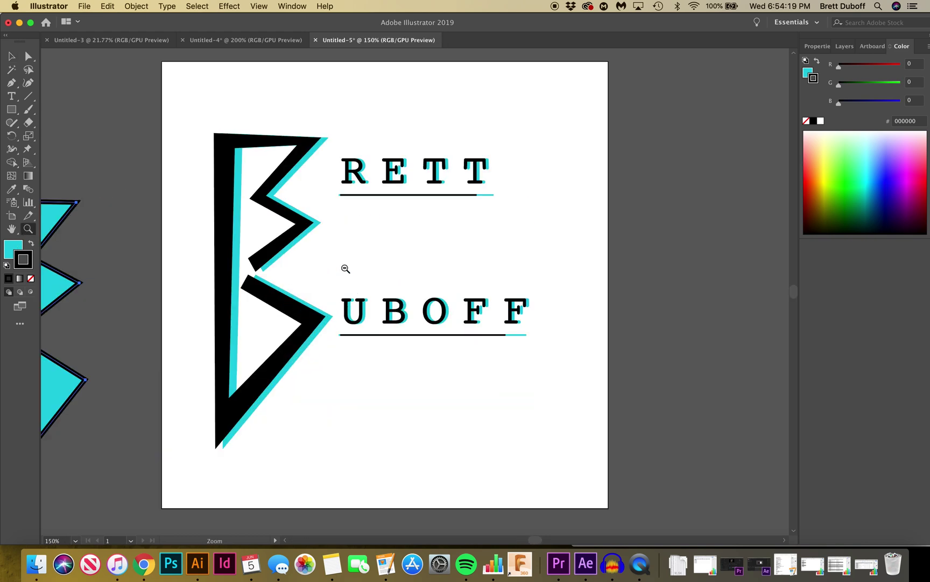
pyautogui.keyDown('alt'); pyautogui.click(345, 268); pyautogui.keyUp('alt')
pyautogui.click(464, 291)
pyautogui.keyDown('alt'); pyautogui.click(334, 400); pyautogui.keyUp('alt')
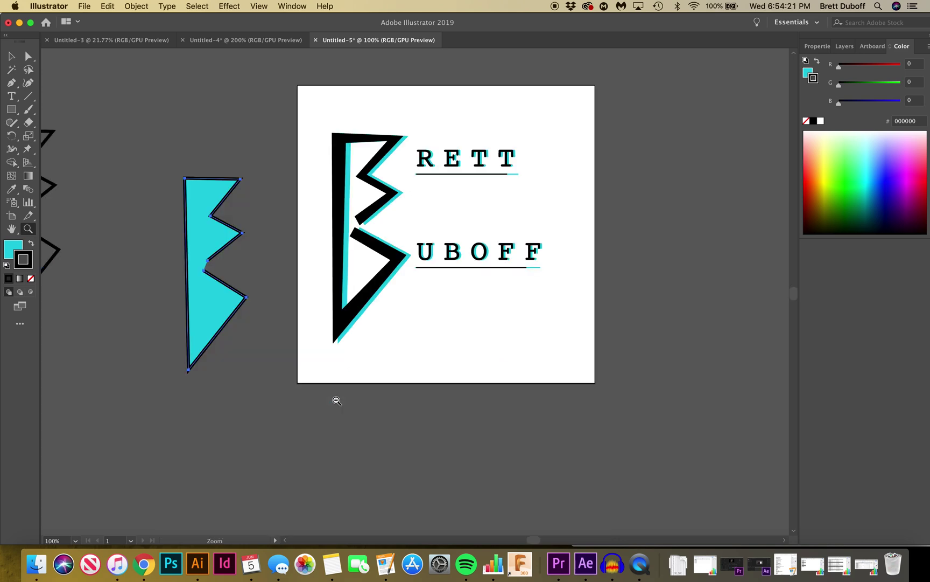
pyautogui.click(471, 253)
pyautogui.click(11, 109)
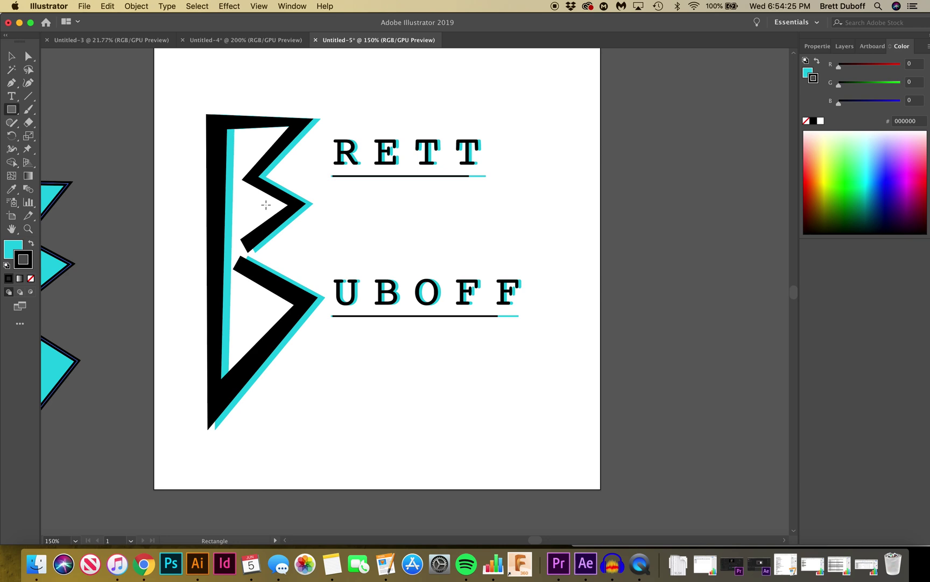
pyautogui.moveTo(595, 487); pyautogui.dragTo(154, 169)
# Step: Send the rectangle behind the logo, set its opacity to 50% and remove its stroke
pyautogui.press('super+shift+bracketleft')
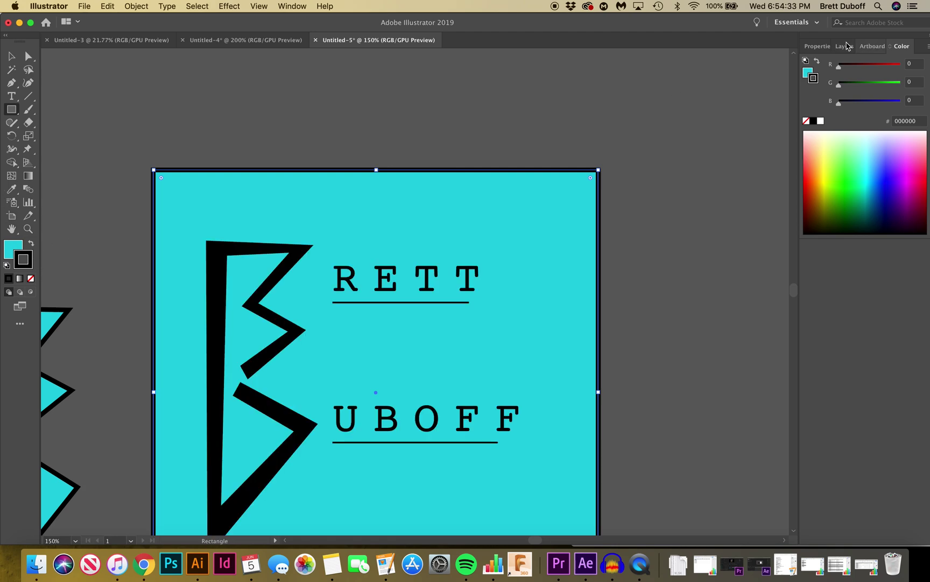
pyautogui.click(817, 46)
pyautogui.click(855, 200)
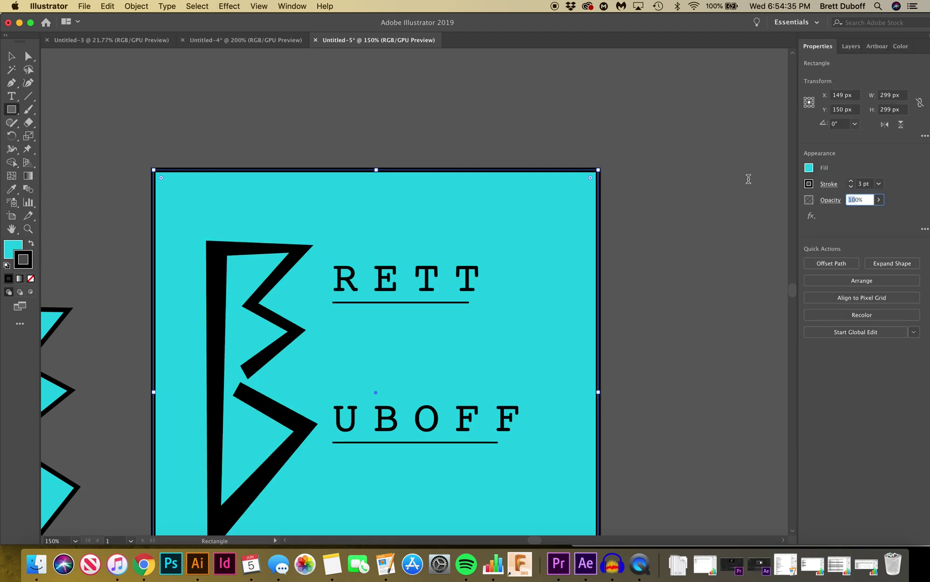
pyautogui.write('6')
pyautogui.press('Return')
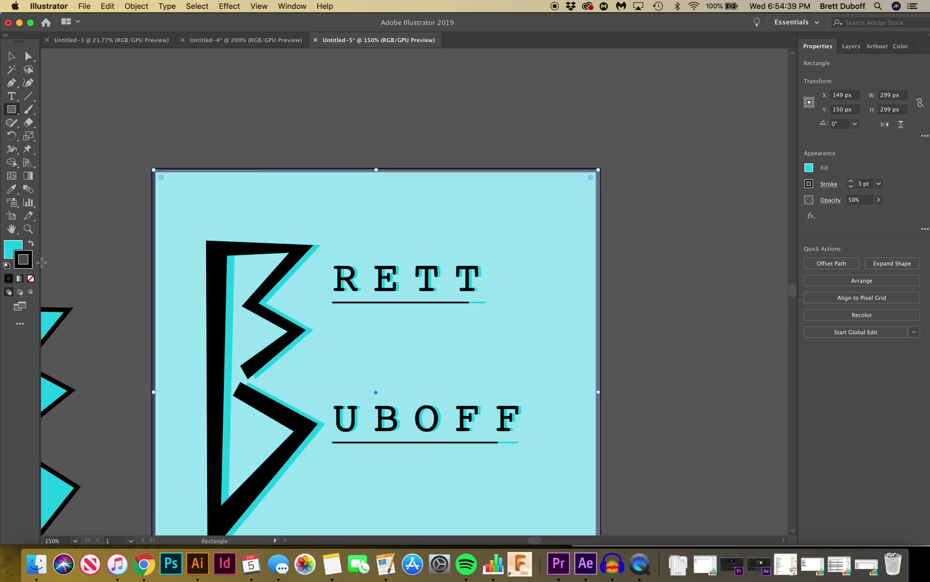
pyautogui.click(31, 278)
# Step: Widen the background rectangle to the artboard's right edge (301.5 px)
pyautogui.click(12, 56)
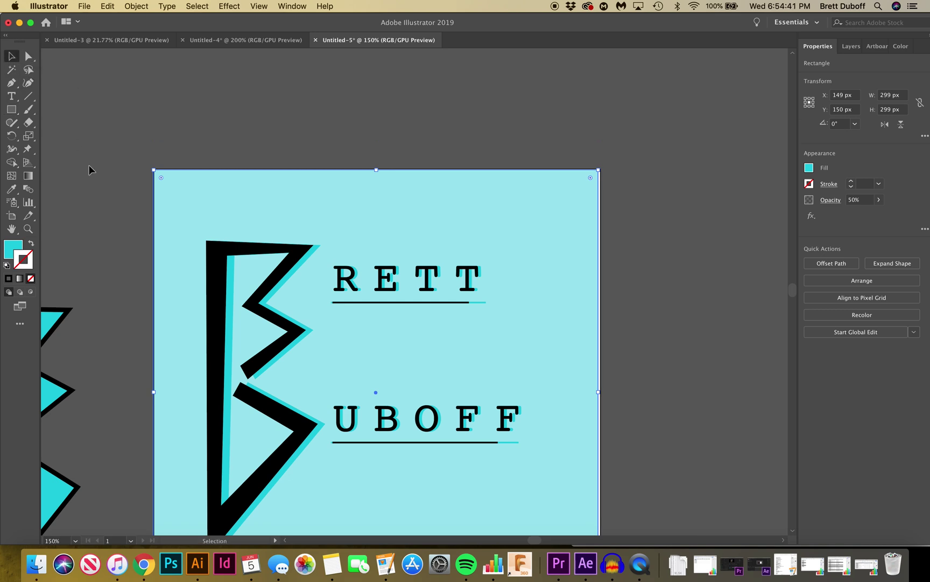
pyautogui.click(118, 198)
pyautogui.moveTo(790, 291); pyautogui.dragTo(793, 291)
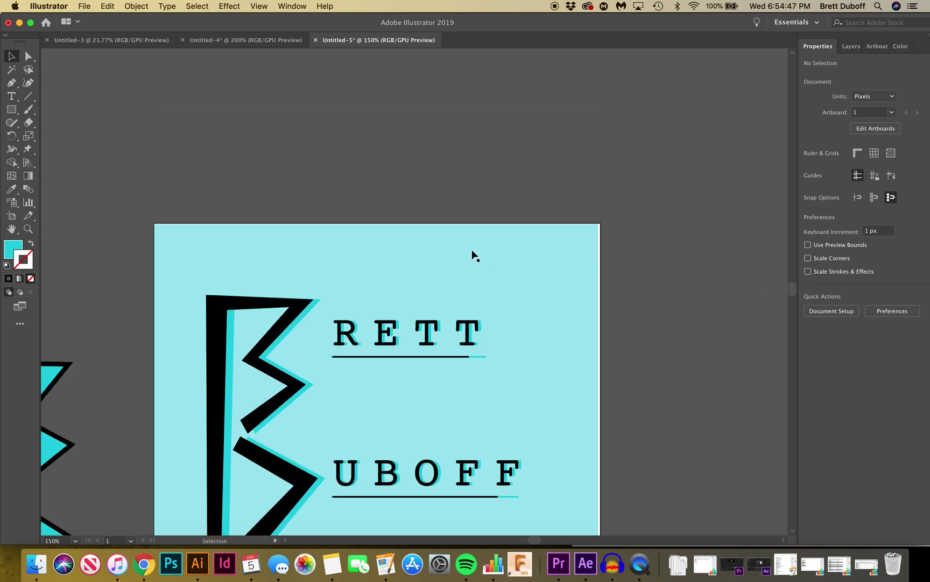
pyautogui.click(555, 405)
pyautogui.moveTo(598, 446); pyautogui.dragTo(602, 446)
pyautogui.moveTo(792, 293); pyautogui.dragTo(793, 297)
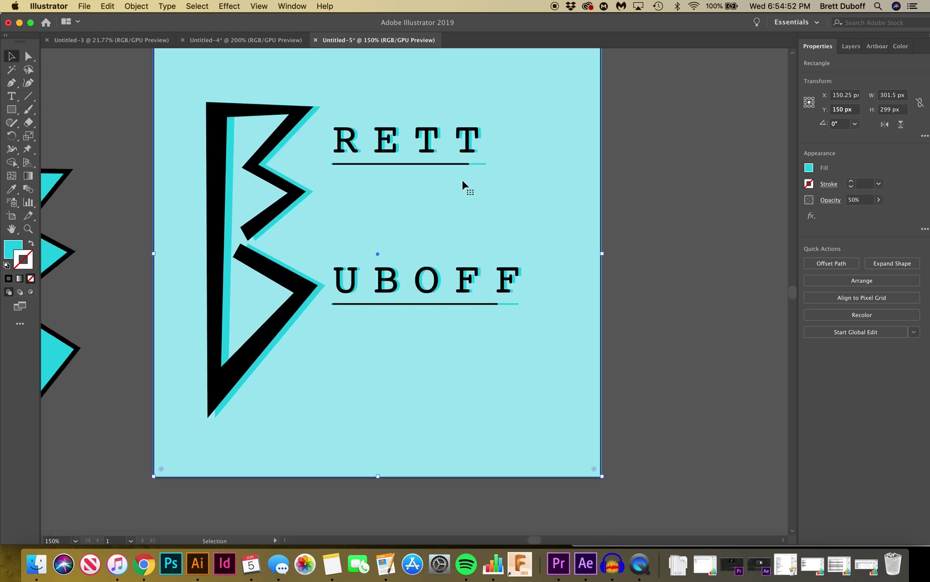
# Step: Try a crimson red fill on the background rectangle in the Color Picker
pyautogui.doubleClick(12, 250)
pyautogui.moveTo(637, 281); pyautogui.dragTo(637, 279)
pyautogui.click(614, 172)
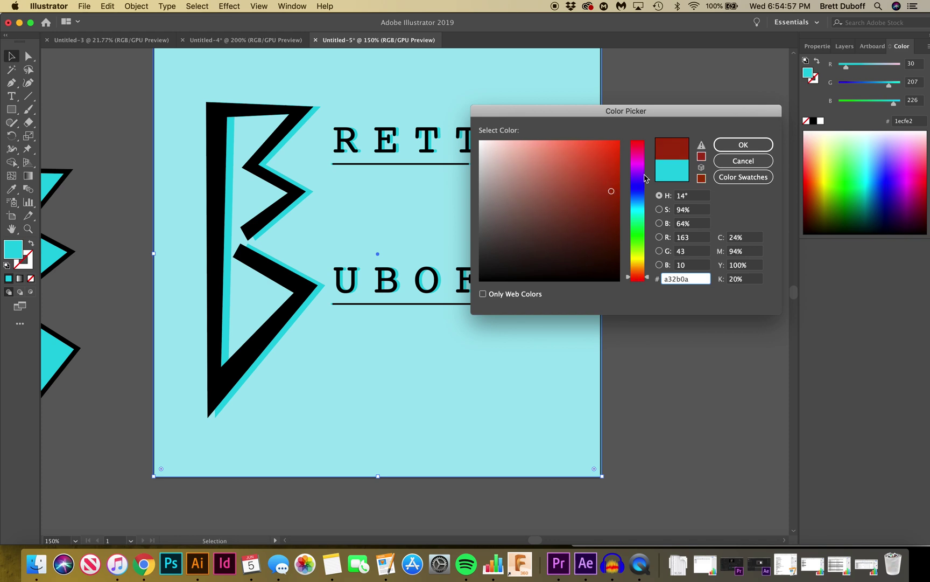
pyautogui.moveTo(614, 173); pyautogui.dragTo(614, 167)
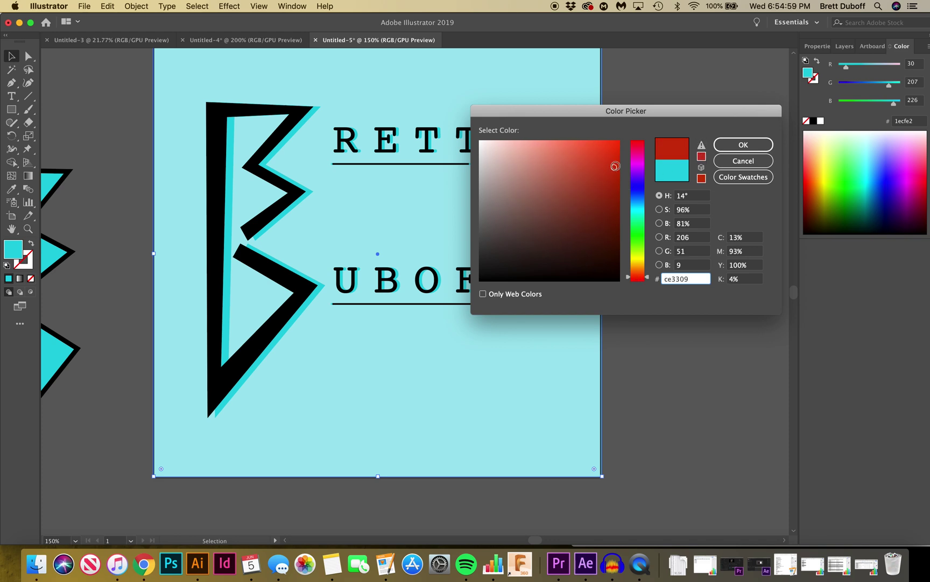
pyautogui.click(640, 144)
pyautogui.click(722, 145)
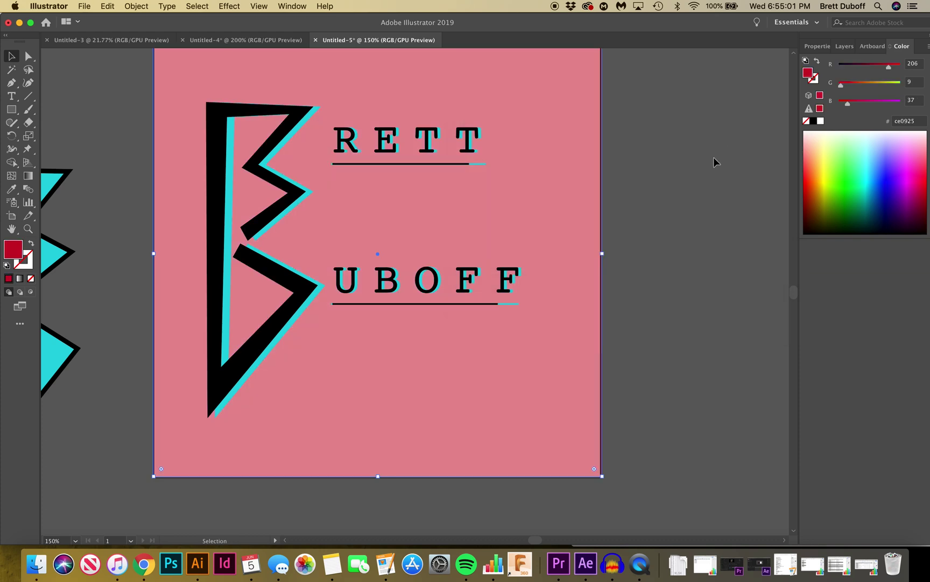
pyautogui.click(652, 251)
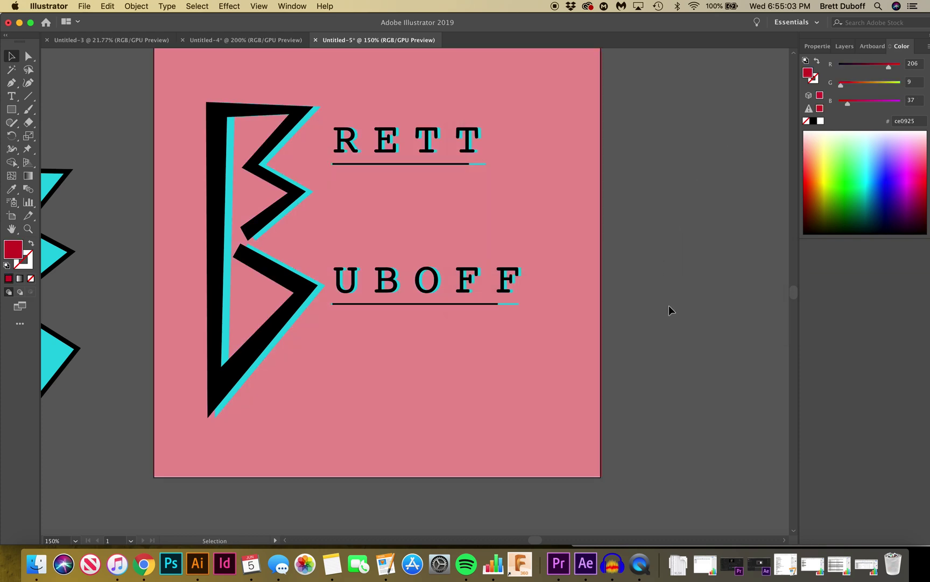
# Step: Switch the background fill to orange and preview it
pyautogui.moveTo(820, 181); pyautogui.dragTo(821, 168)
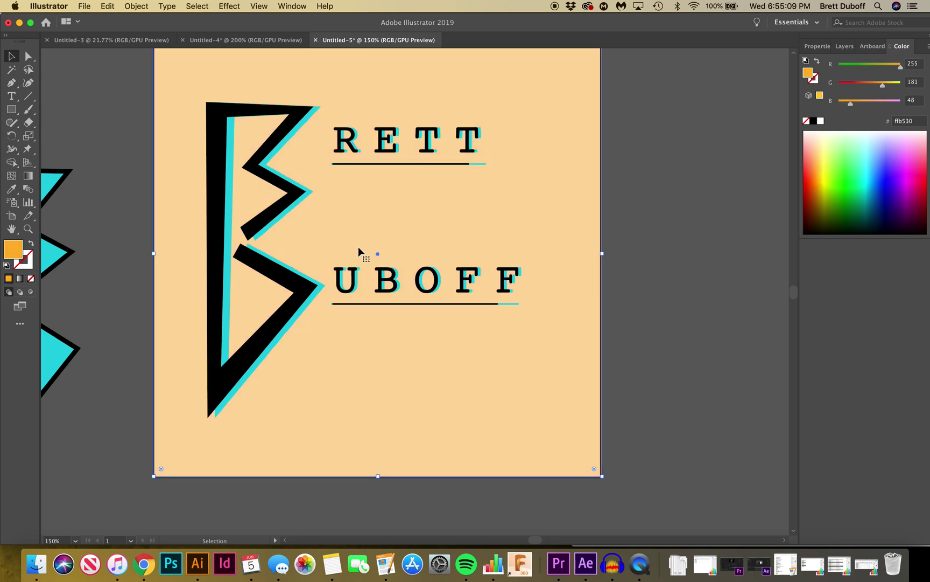
pyautogui.click(118, 123)
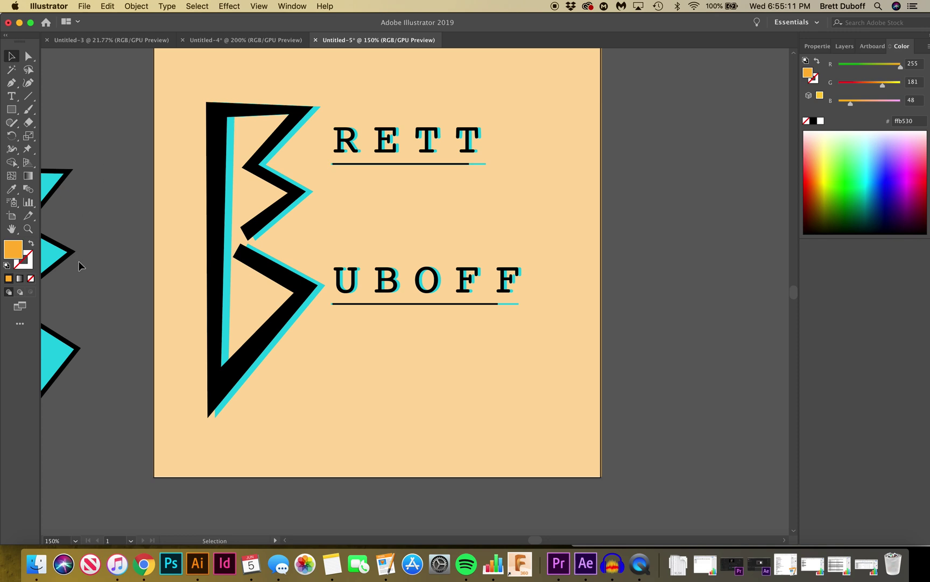
pyautogui.click(28, 229)
pyautogui.keyDown('alt'); pyautogui.click(370, 216); pyautogui.keyUp('alt')
pyautogui.keyDown('alt'); pyautogui.click(377, 302); pyautogui.keyUp('alt')
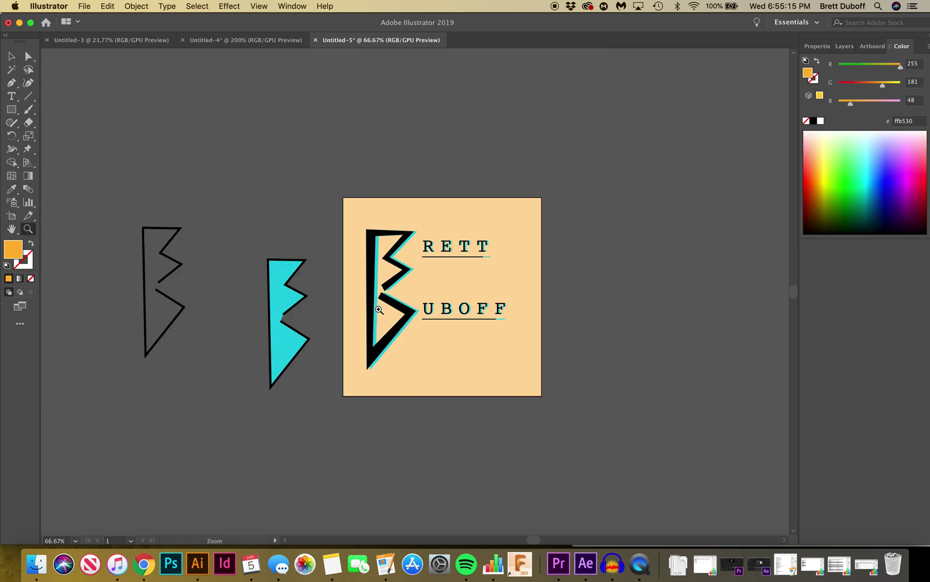
pyautogui.click(379, 310)
pyautogui.click(445, 305)
# Step: Fill the background rectangle with a very pale cyan (DEFDFF)
pyautogui.click(12, 57)
pyautogui.click(322, 275)
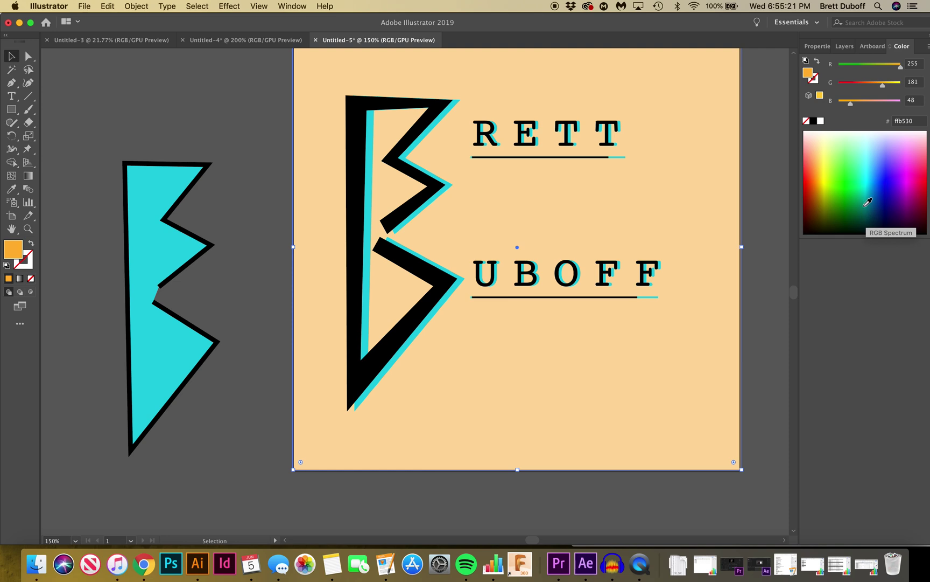
pyautogui.click(865, 139)
pyautogui.click(864, 143)
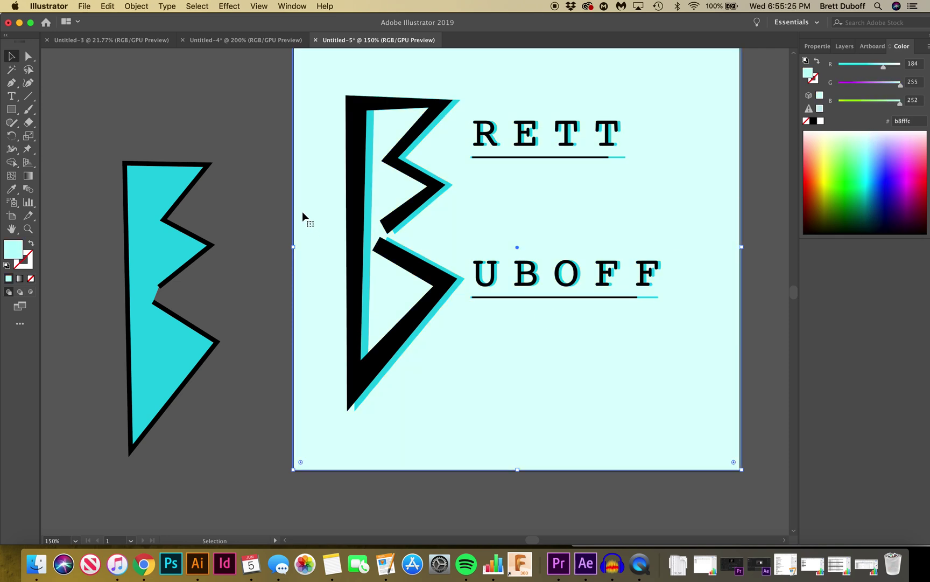
pyautogui.moveTo(848, 132); pyautogui.dragTo(869, 132)
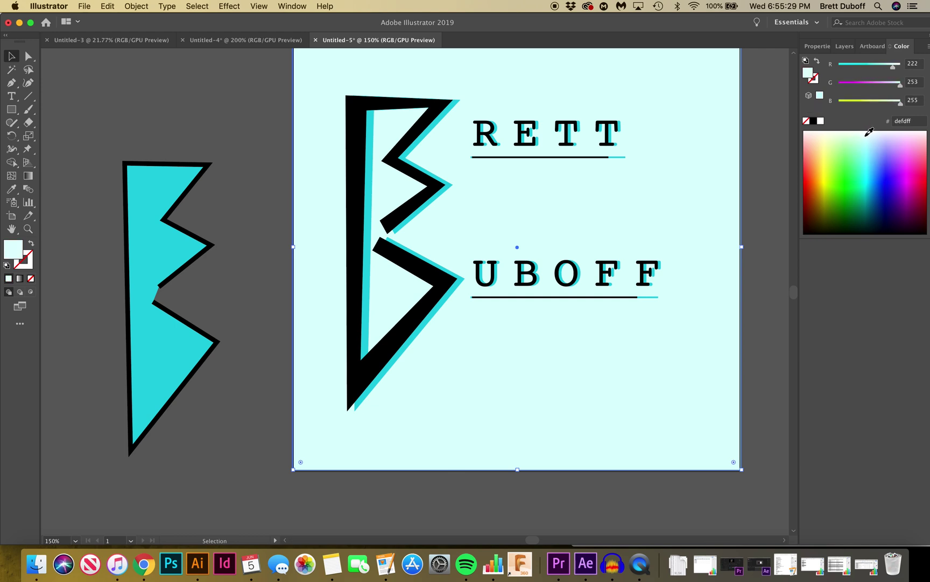
pyautogui.click(274, 126)
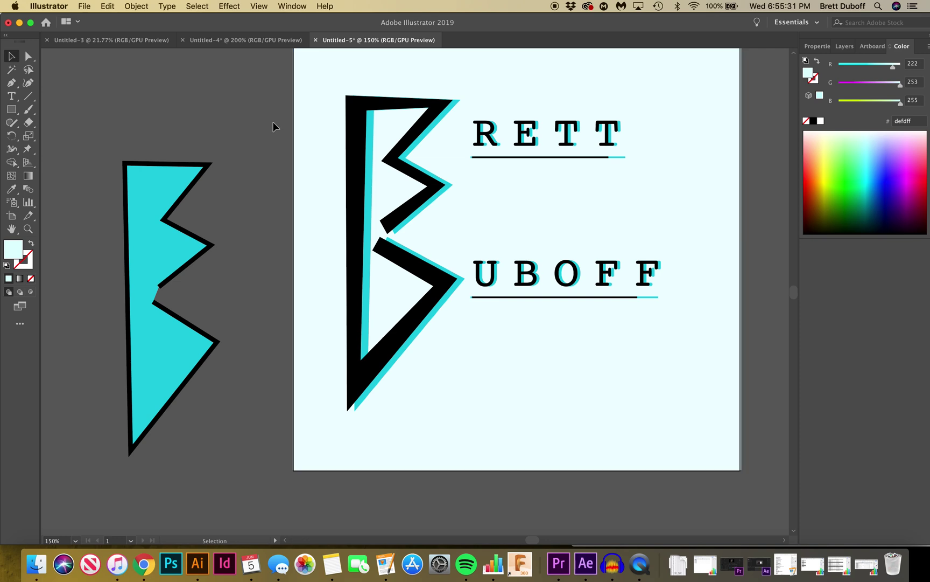
pyautogui.click(28, 228)
pyautogui.keyDown('alt'); pyautogui.click(538, 218); pyautogui.keyUp('alt')
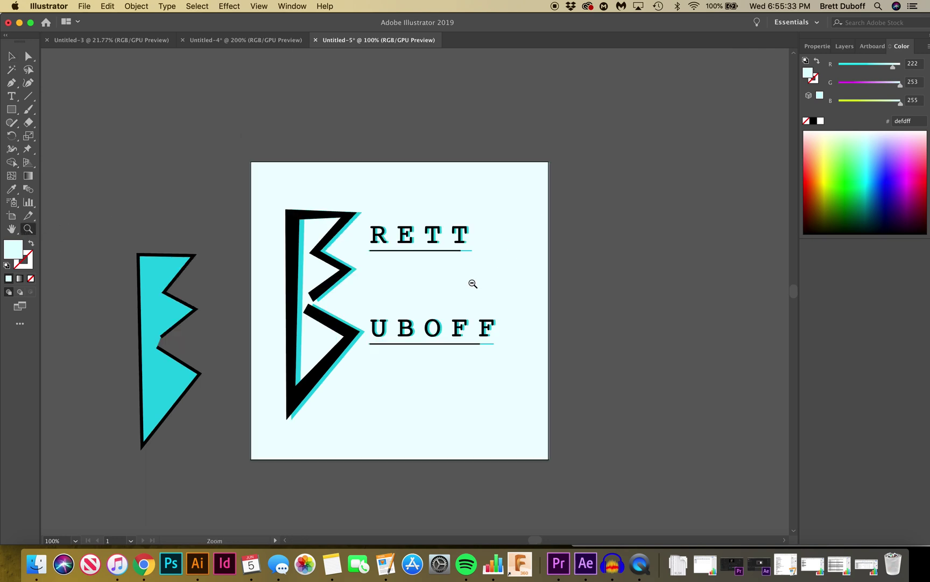
# Step: Move the two left anchors of the B's lower diagonal arm to the right, away from the stem
pyautogui.keyDown('alt'); pyautogui.click(434, 331); pyautogui.keyUp('alt')
pyautogui.click(429, 298)
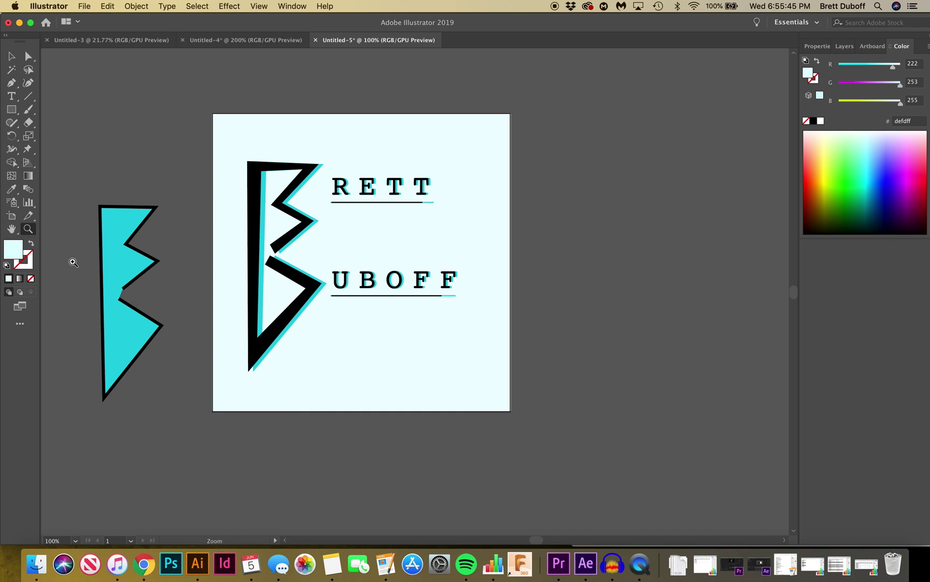
pyautogui.click(277, 268)
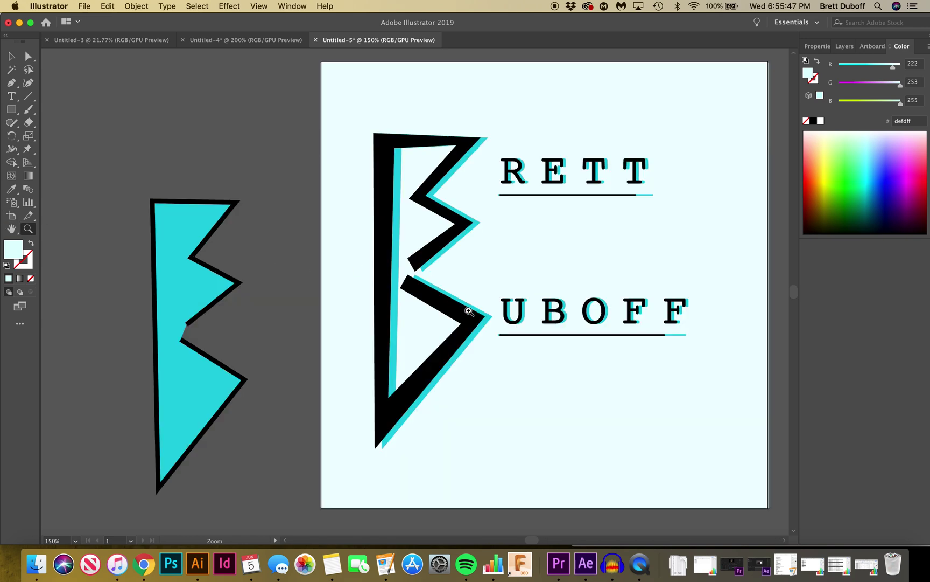
pyautogui.click(467, 307)
pyautogui.click(406, 308)
pyautogui.click(29, 56)
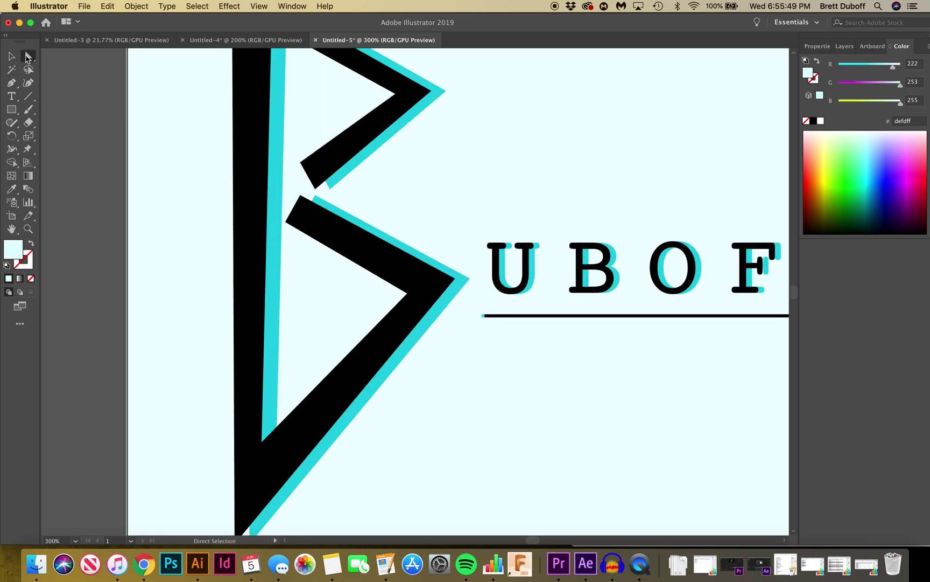
pyautogui.click(309, 224)
pyautogui.click(300, 196)
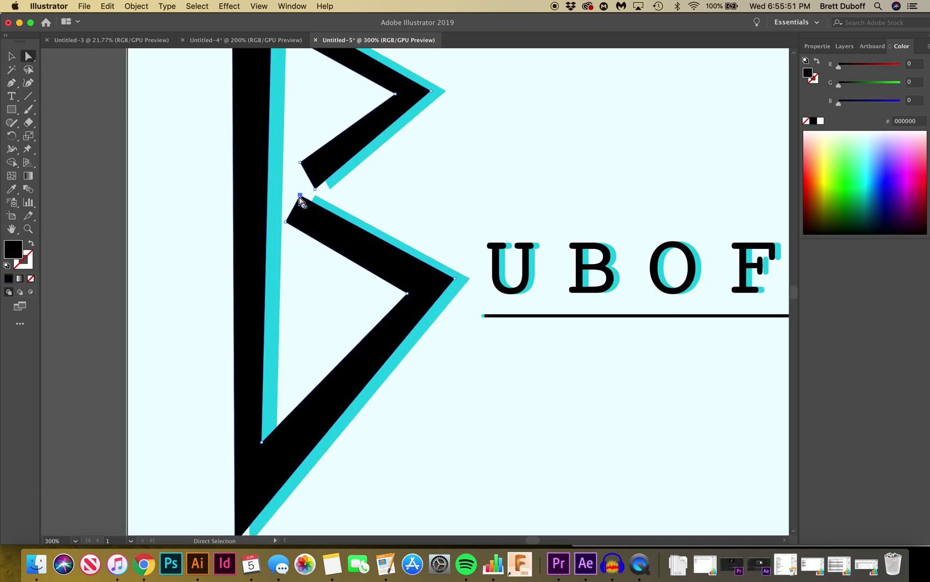
pyautogui.keyDown('shift'); pyautogui.click(285, 222); pyautogui.keyUp('shift')
pyautogui.moveTo(286, 222); pyautogui.dragTo(293, 229)
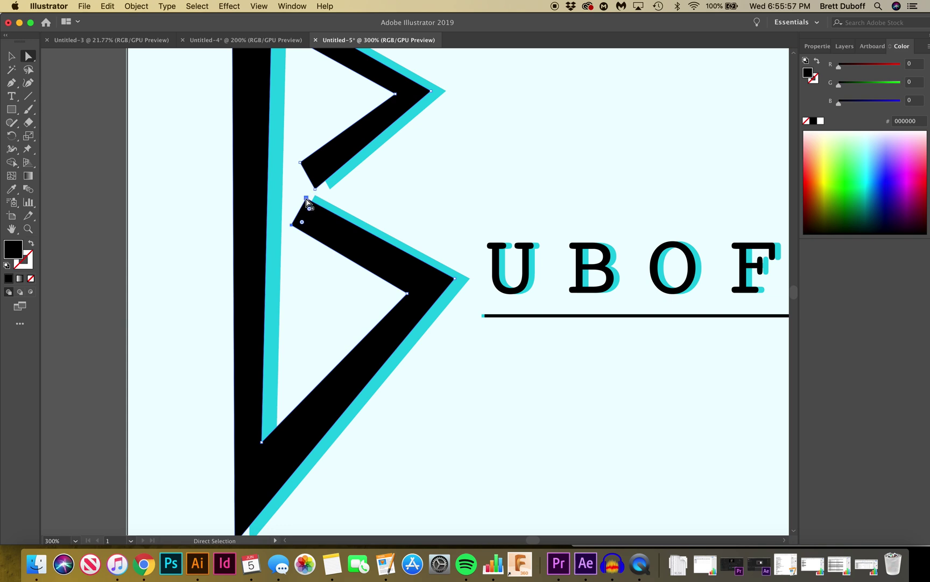
pyautogui.moveTo(306, 200)
pyautogui.mouseDown()
pyautogui.moveTo(309, 209)
pyautogui.moveTo(317, 191)
pyautogui.moveTo(313, 210)
pyautogui.moveTo(307, 199)
pyautogui.moveTo(313, 208)
pyautogui.moveTo(316, 197)
pyautogui.moveTo(316, 207)
pyautogui.mouseUp()
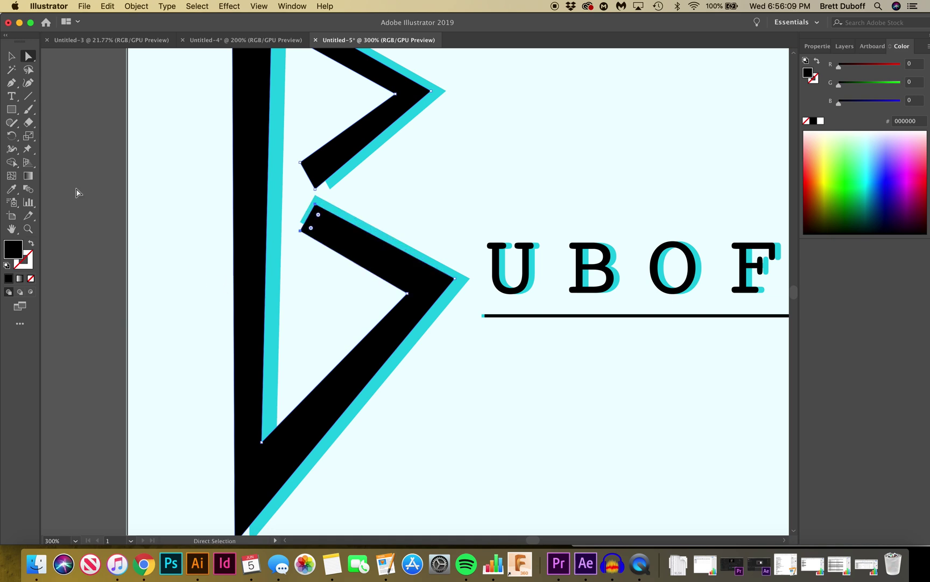
# Step: Delete the old cyan B shadow and duplicate the black B slightly to the right
pyautogui.press('v')
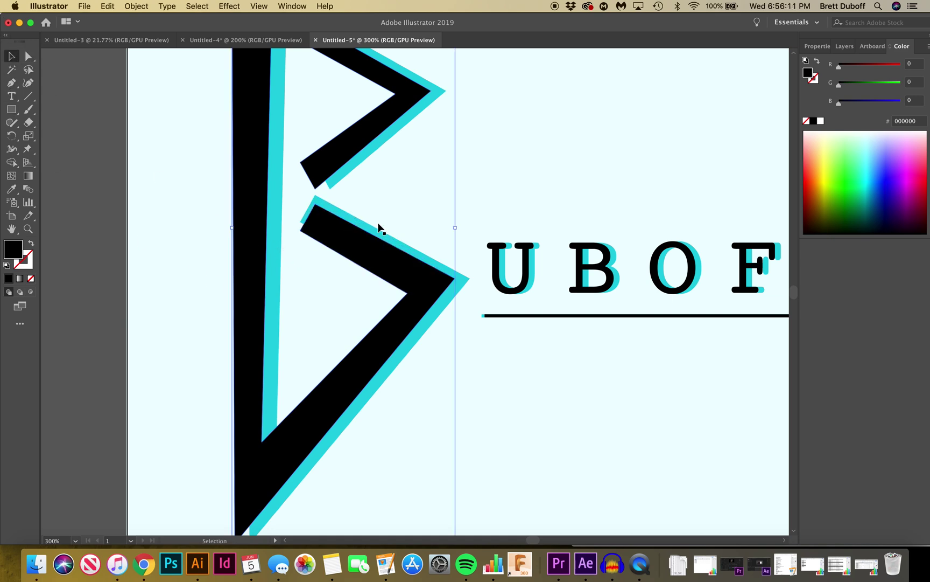
pyautogui.click(381, 235)
pyautogui.press('Delete')
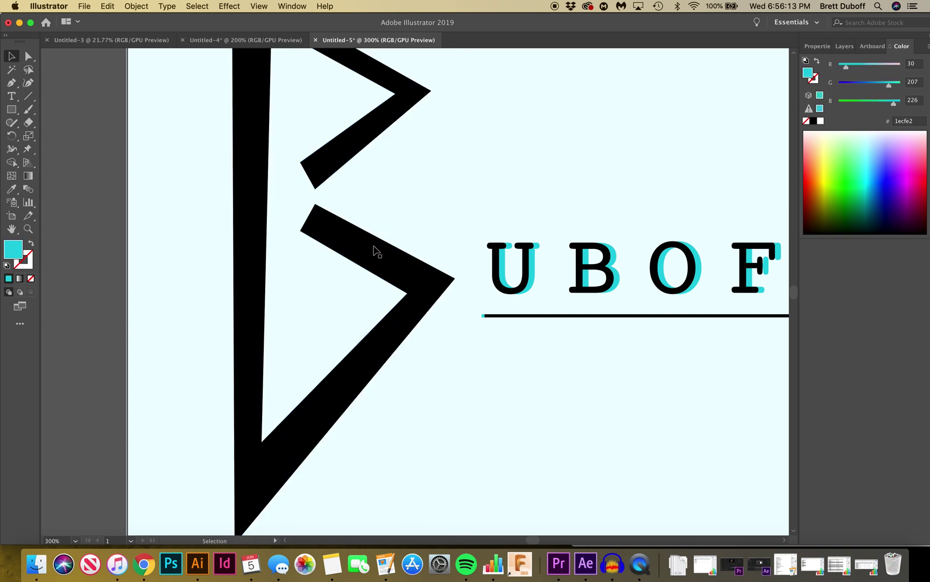
pyautogui.click(256, 252)
pyautogui.moveTo(253, 261); pyautogui.dragTo(264, 262)
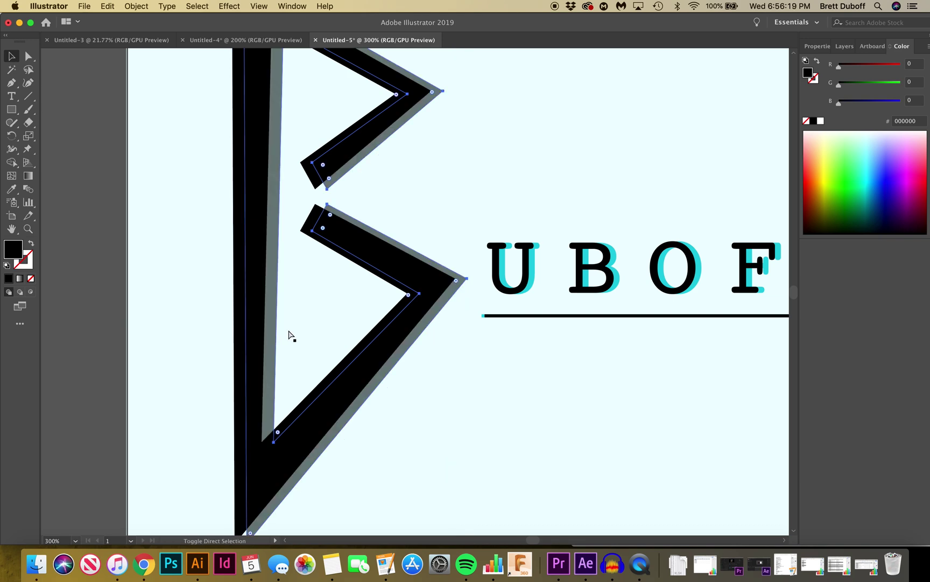
# Step: Confirm a cyan stroke colour on the thin line under UBOFF
pyautogui.press('i')
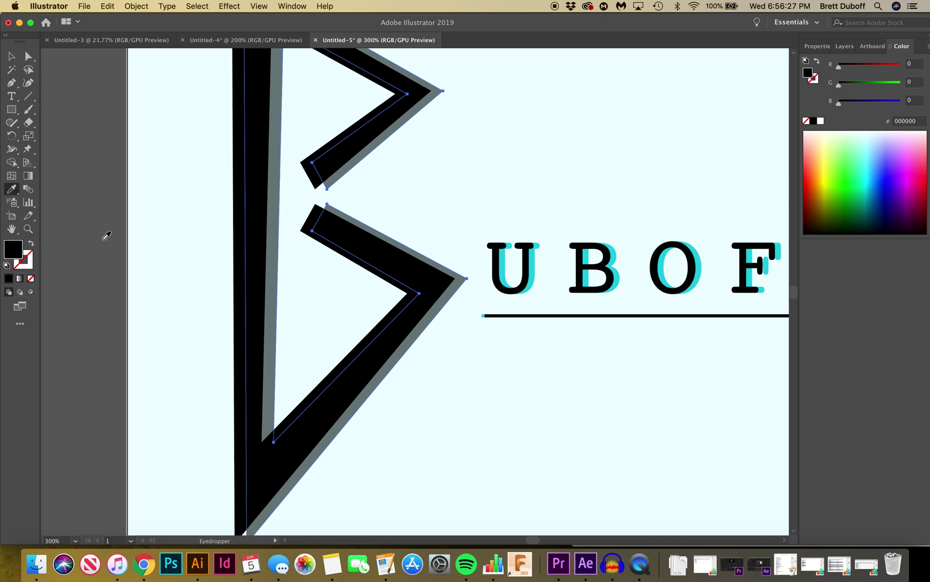
pyautogui.click(11, 56)
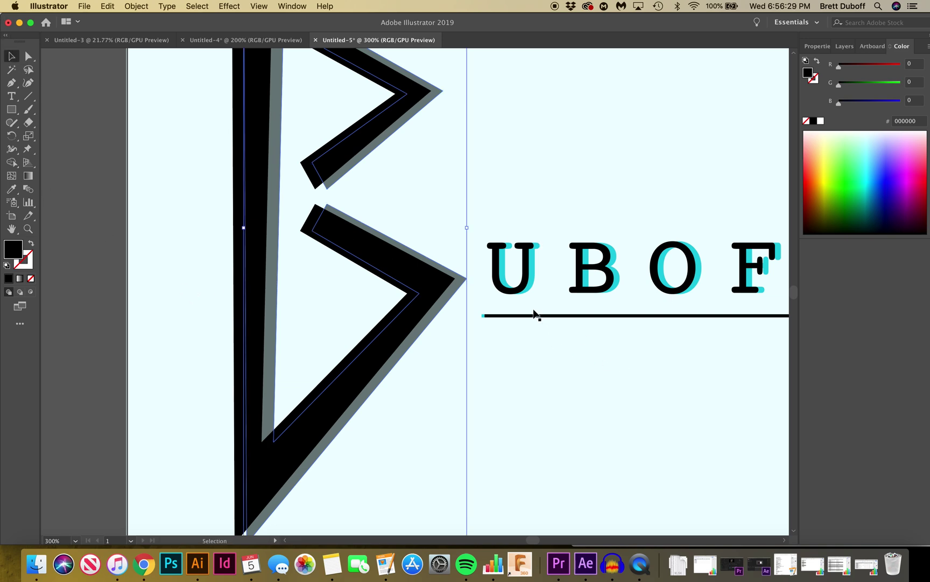
pyautogui.moveTo(533, 327)
pyautogui.mouseDown()
pyautogui.moveTo(565, 332)
pyautogui.moveTo(537, 228)
pyautogui.moveTo(530, 313)
pyautogui.mouseUp()
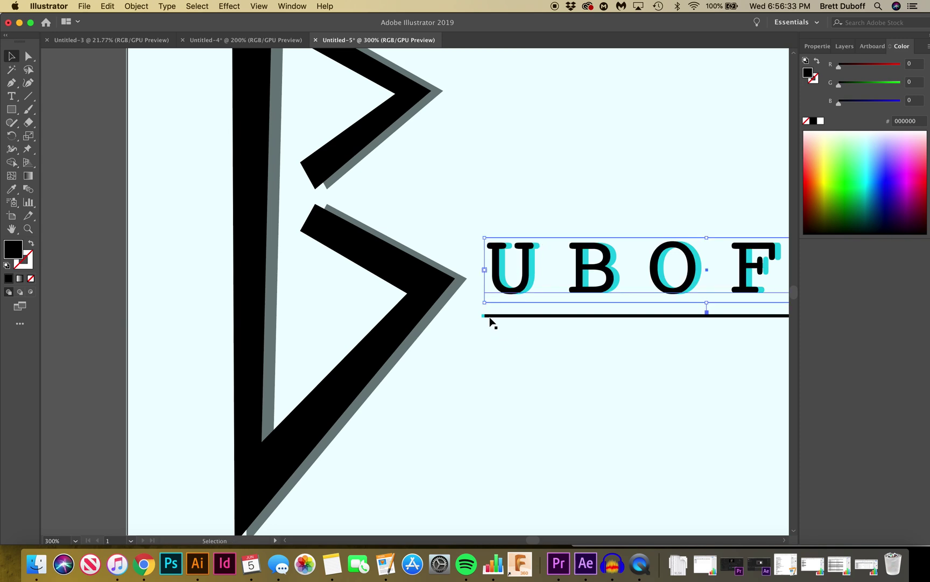
pyautogui.click(483, 316)
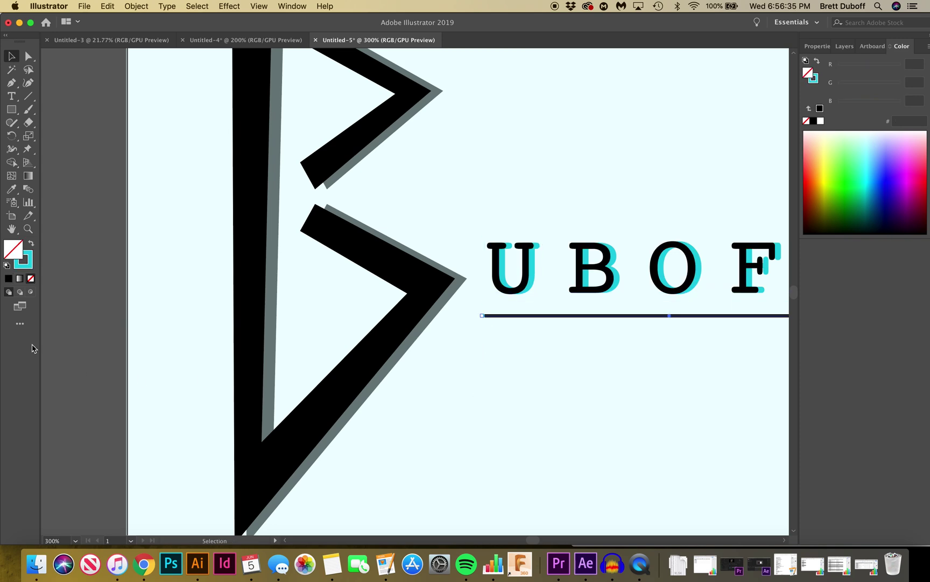
pyautogui.doubleClick(30, 268)
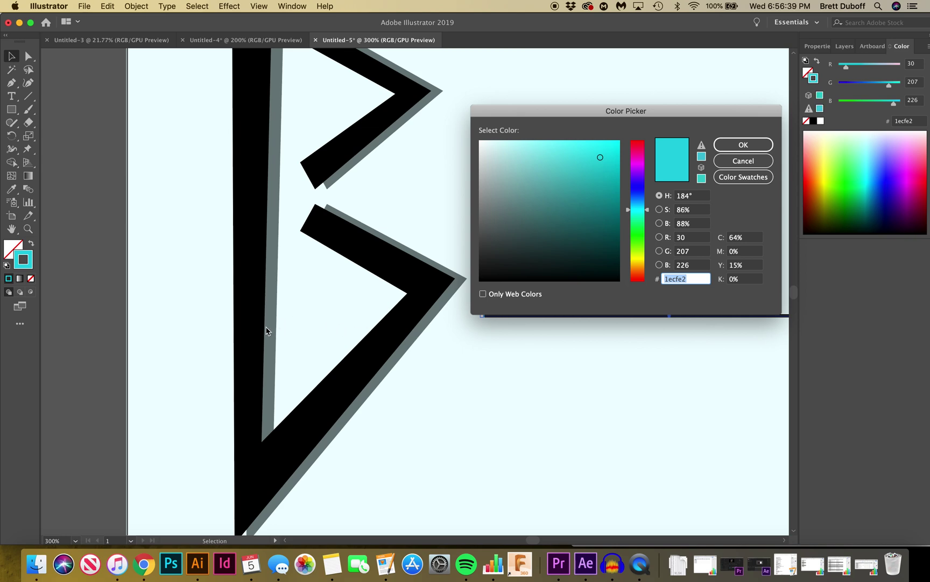
pyautogui.press('Return')
pyautogui.click(196, 324)
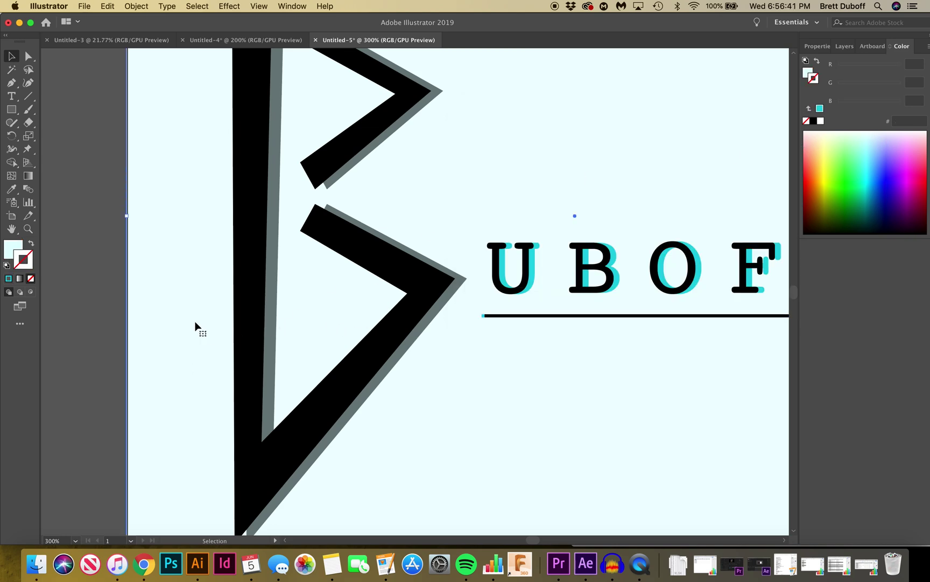
pyautogui.moveTo(376, 331); pyautogui.dragTo(451, 320)
# Step: Fill the duplicate B shadow shape with cyan #1ecfe2
pyautogui.click(272, 309)
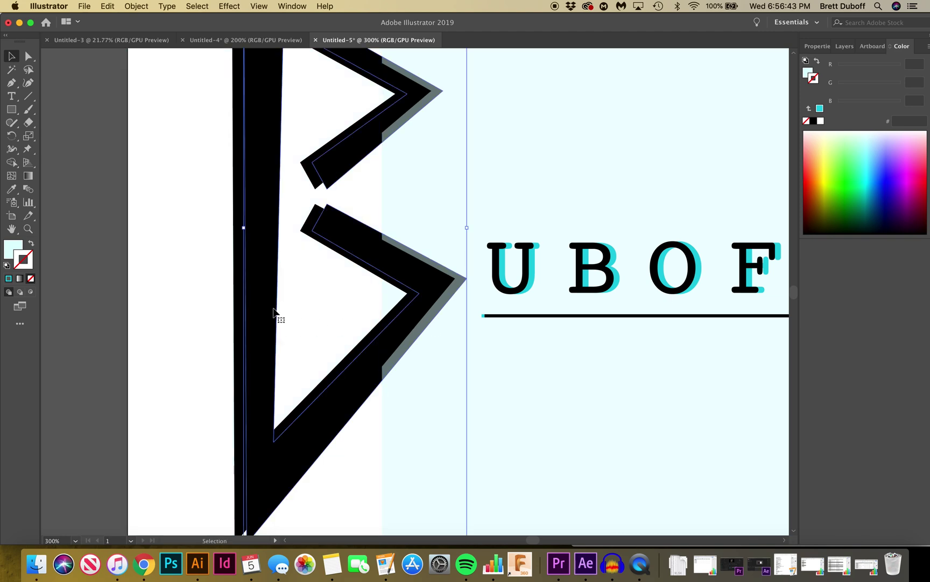
pyautogui.doubleClick(7, 257)
pyautogui.write('1ecfe2')
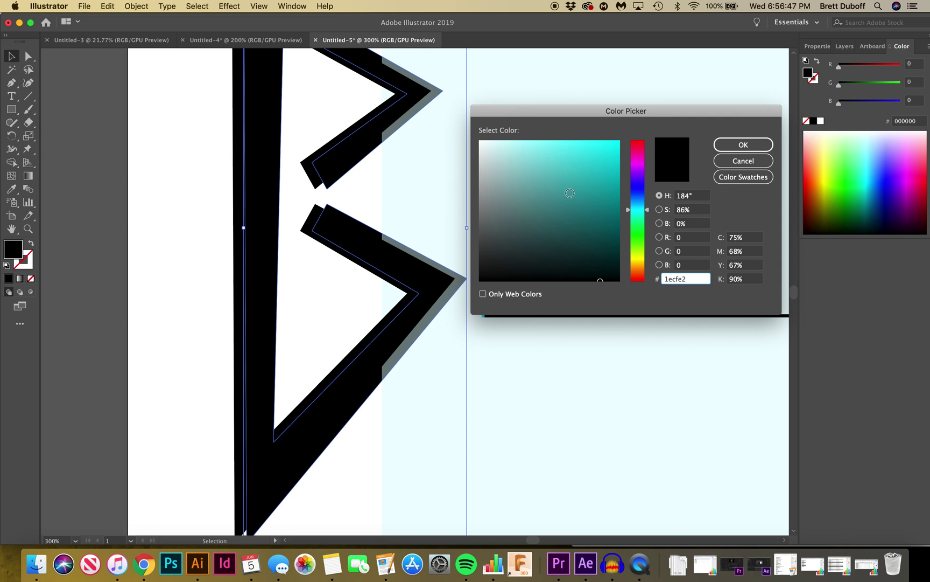
pyautogui.click(743, 144)
pyautogui.press('a')
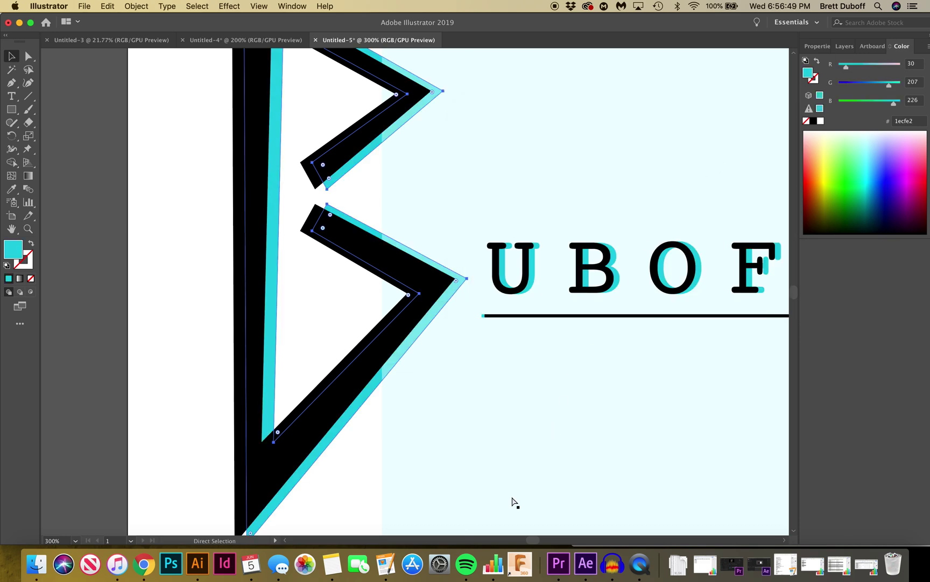
# Step: Stretch the pale background rectangle's left edge back over the artboard
pyautogui.click(589, 434)
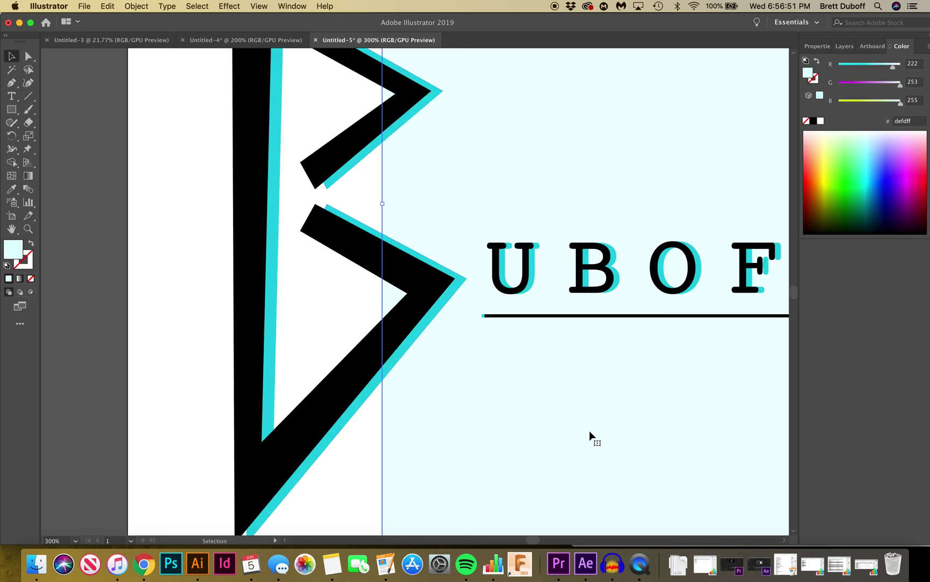
pyautogui.moveTo(376, 431); pyautogui.dragTo(361, 431)
pyautogui.click(82, 340)
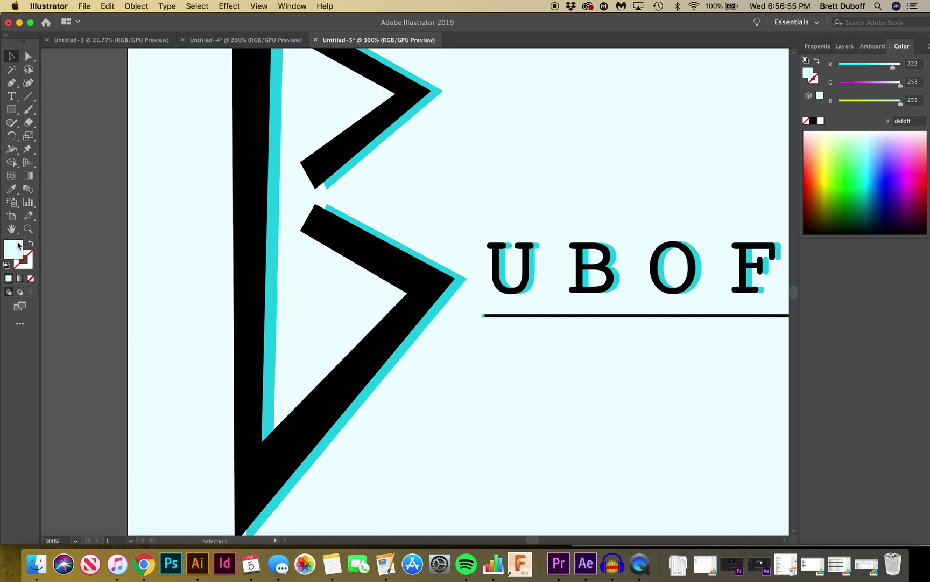
pyautogui.click(28, 230)
pyautogui.press('super+minus')
pyautogui.press('super+minus')
pyautogui.press('super+minus')
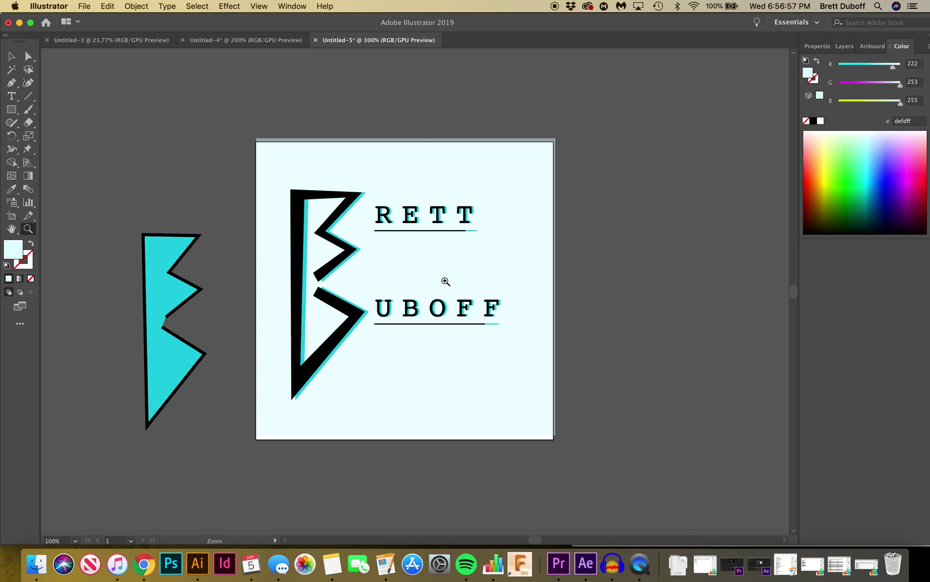
# Step: Zoom to 150% and drag the background rectangle's right handle to snap onto the artboard edge
pyautogui.click(414, 282)
pyautogui.click(11, 56)
pyautogui.click(235, 106)
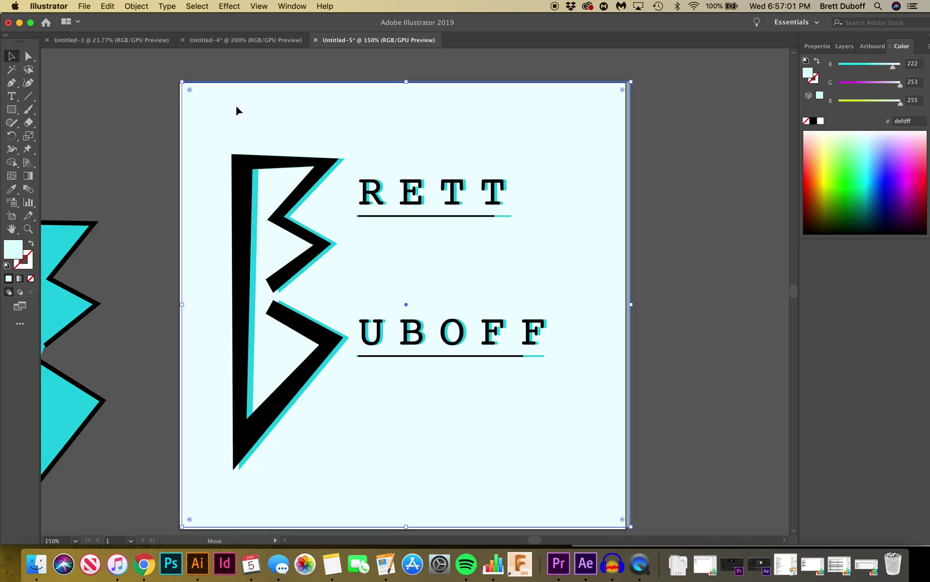
pyautogui.click(151, 156)
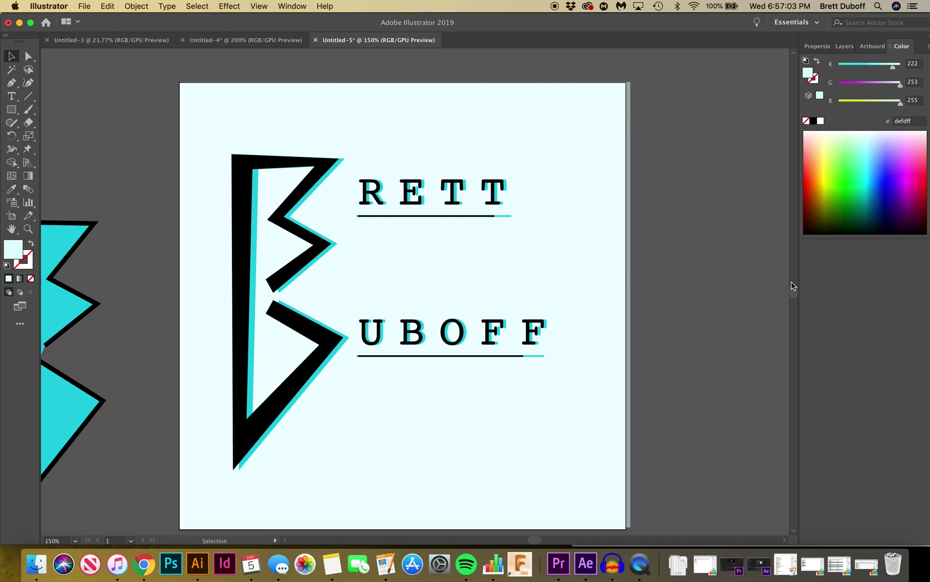
pyautogui.scroll(-3, 793, 291)
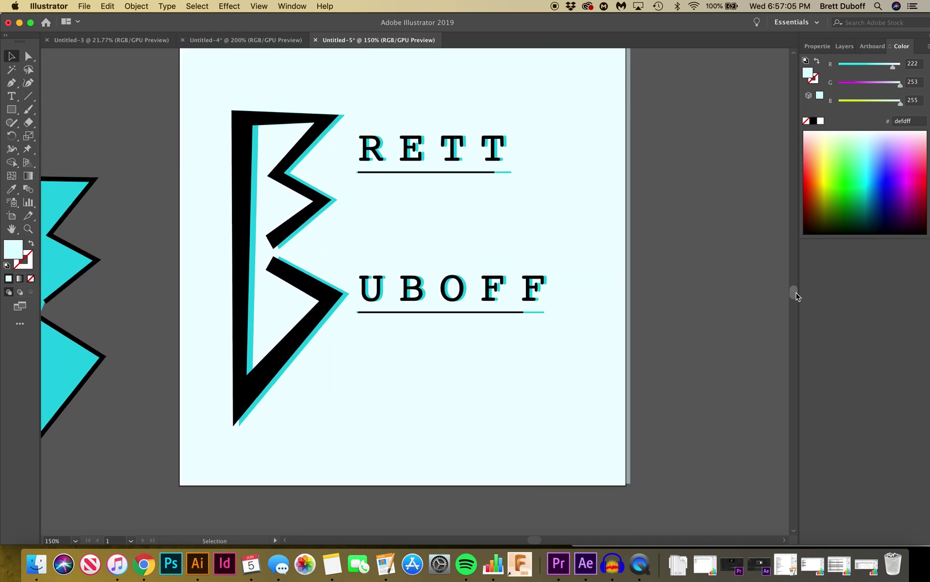
pyautogui.scroll(5, 795, 296)
pyautogui.scroll(5, 796, 295)
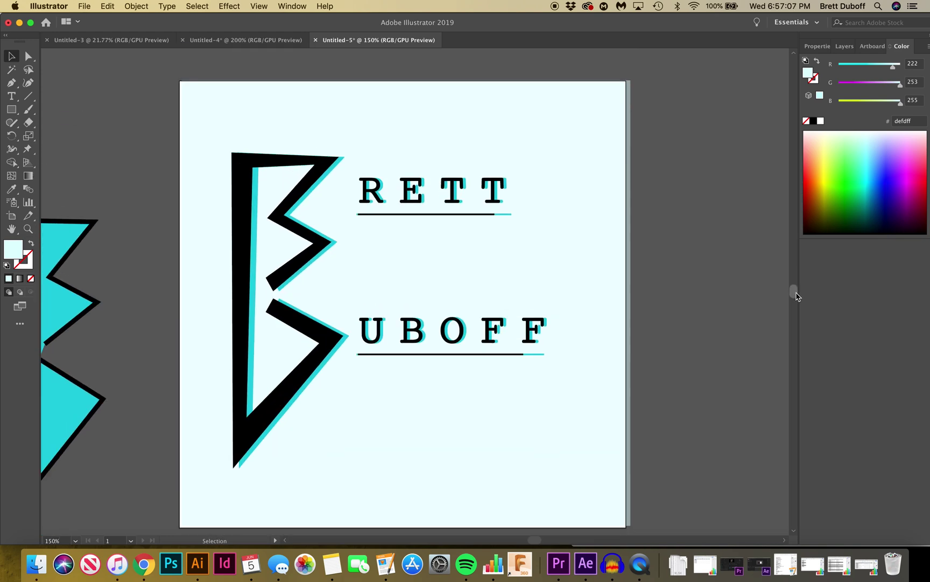
pyautogui.click(619, 245)
pyautogui.moveTo(631, 284); pyautogui.dragTo(626, 283)
pyautogui.click(652, 281)
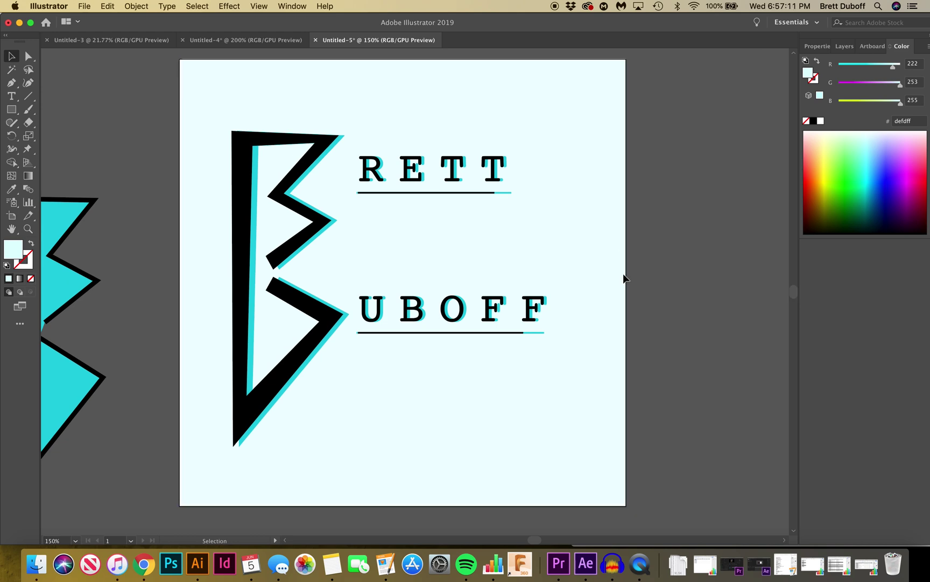
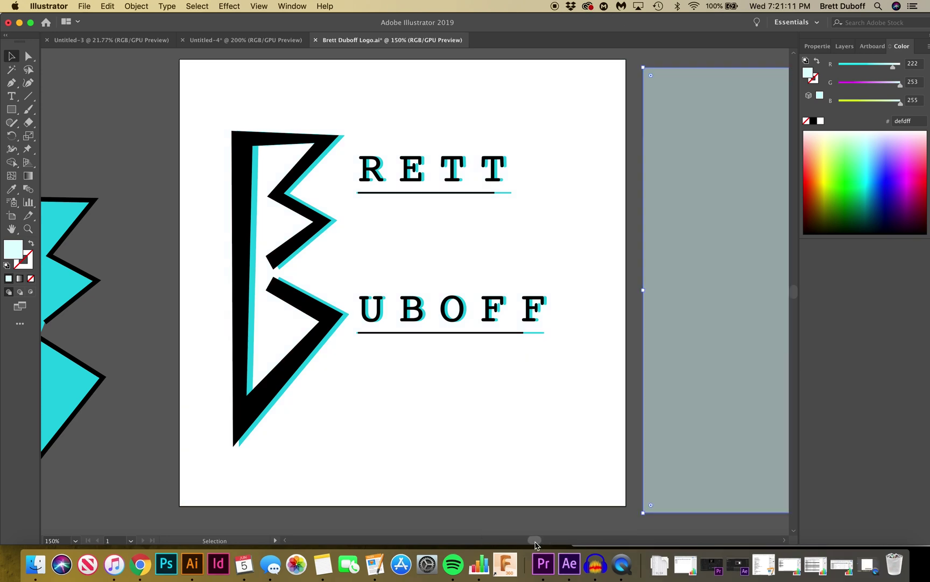
# Step: Centre the logo document's artboard in view and deselect the grey rectangle
pyautogui.moveTo(535, 540)
pyautogui.mouseDown()
pyautogui.moveTo(571, 540)
pyautogui.moveTo(546, 542)
pyautogui.mouseUp()
pyautogui.click(587, 388)
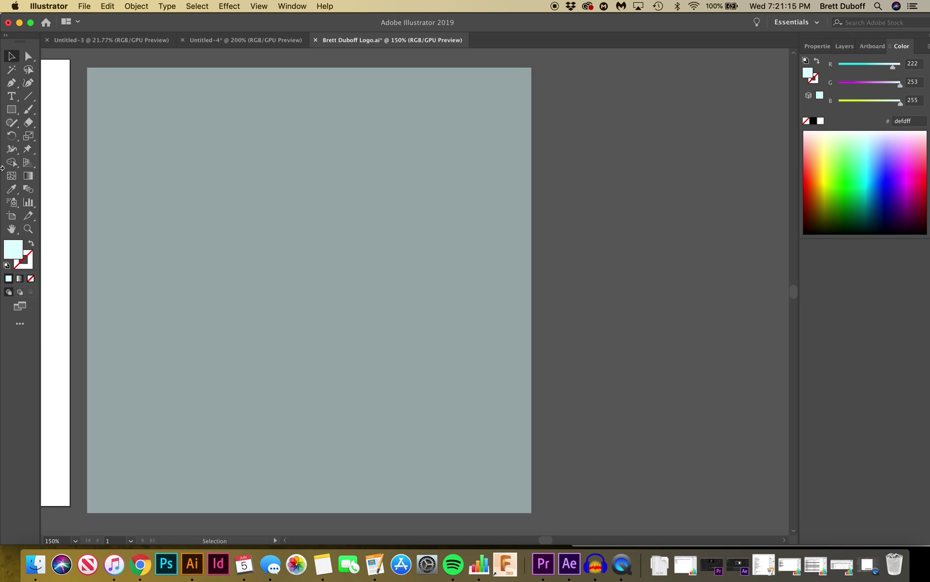
# Step: Draw a rectangle covering the whole artboard, give it a new pale aqua fill, and nudge it into place
pyautogui.click(12, 109)
pyautogui.moveTo(84, 65); pyautogui.dragTo(543, 521)
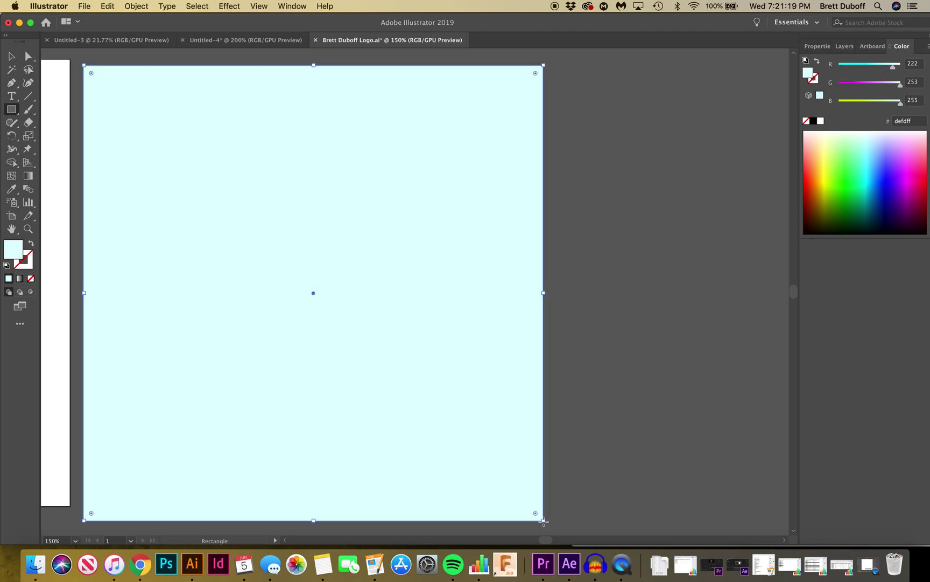
pyautogui.doubleClick(14, 257)
pyautogui.write('ffffff')
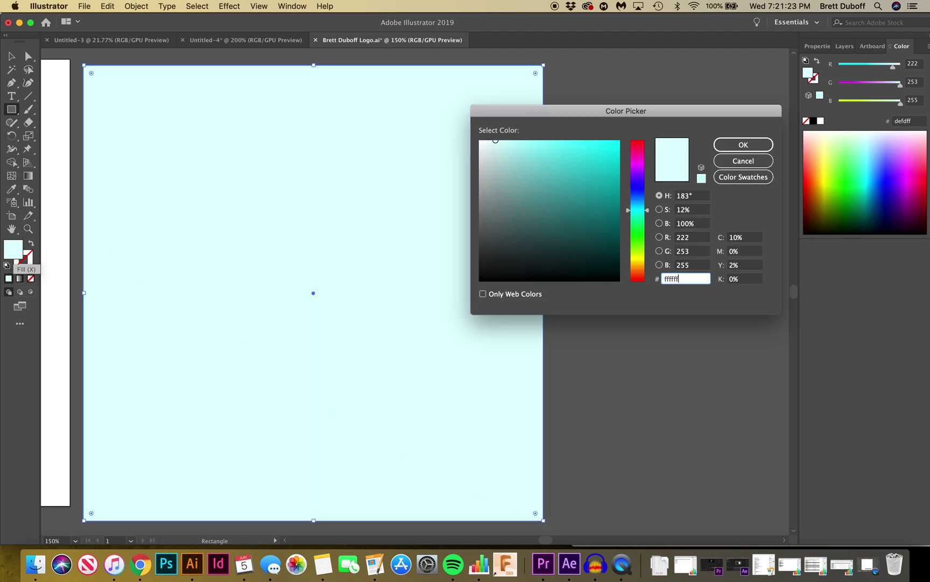
pyautogui.press('Return')
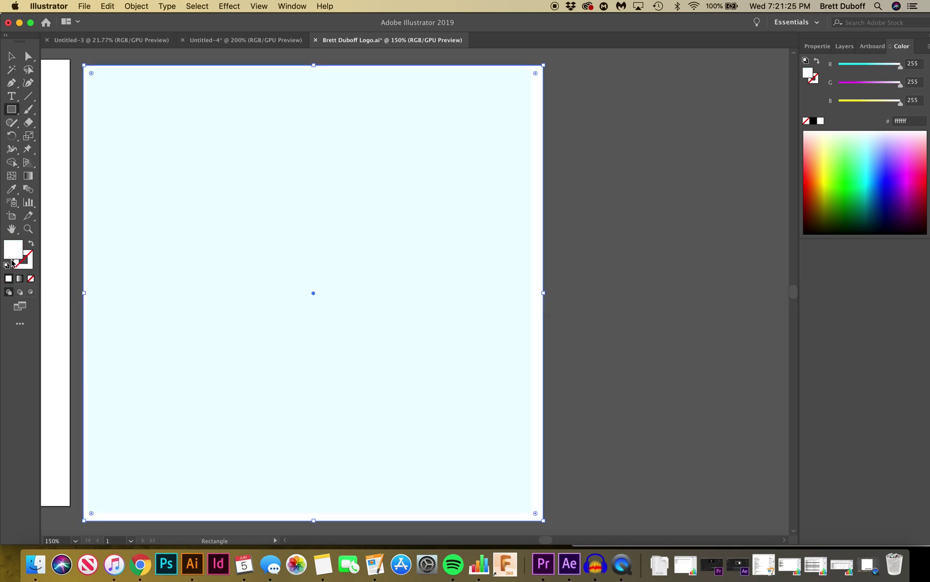
pyautogui.press('Left')
pyautogui.press('Up')
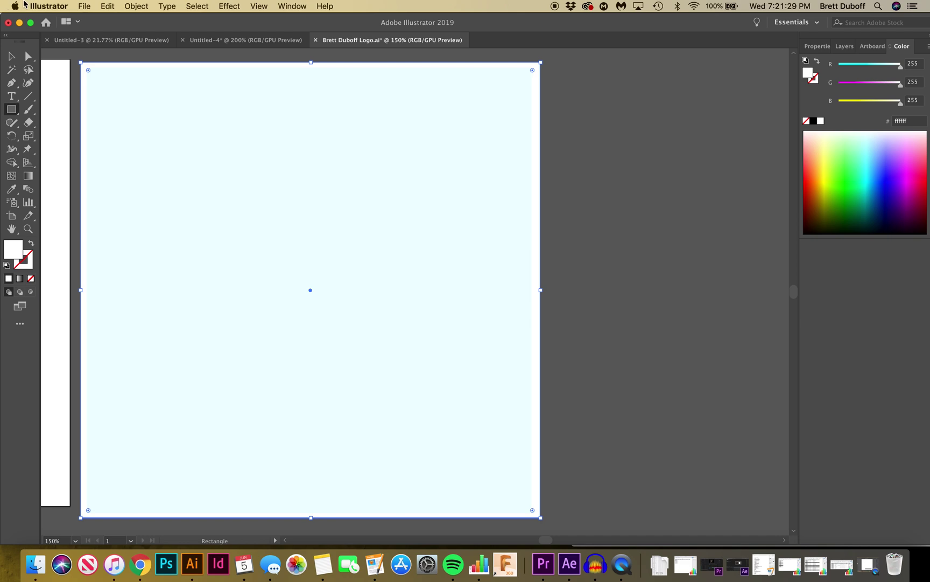
pyautogui.click(11, 56)
pyautogui.click(597, 215)
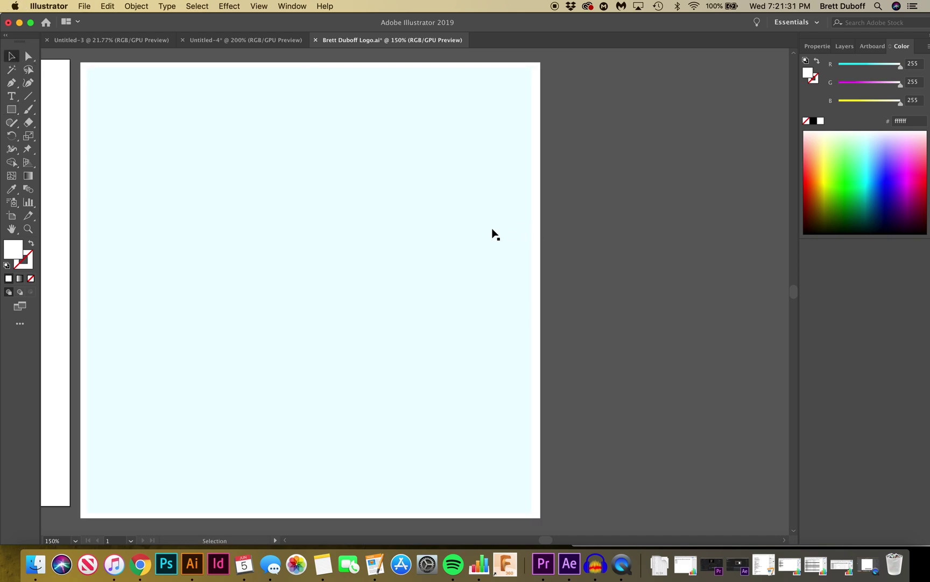
# Step: Check the layer list, then draw a diagonal line at the artboard's lower-left edge
pyautogui.click(817, 46)
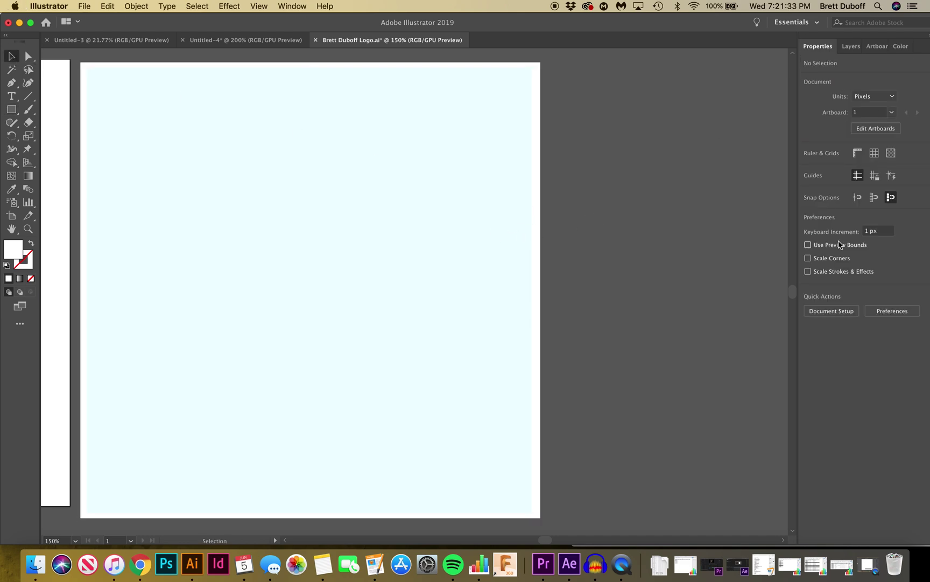
pyautogui.click(851, 46)
pyautogui.click(814, 46)
pyautogui.click(423, 258)
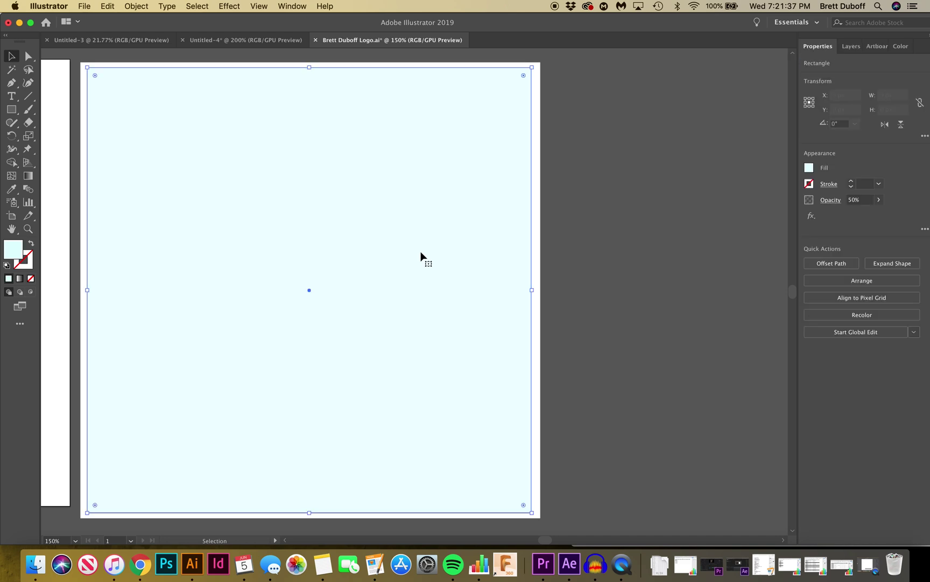
pyautogui.click(683, 272)
pyautogui.click(28, 96)
pyautogui.moveTo(81, 448); pyautogui.dragTo(136, 523)
# Step: Give the line a near-black 000100 stroke and bring the aqua rectangle in front of it
pyautogui.doubleClick(28, 269)
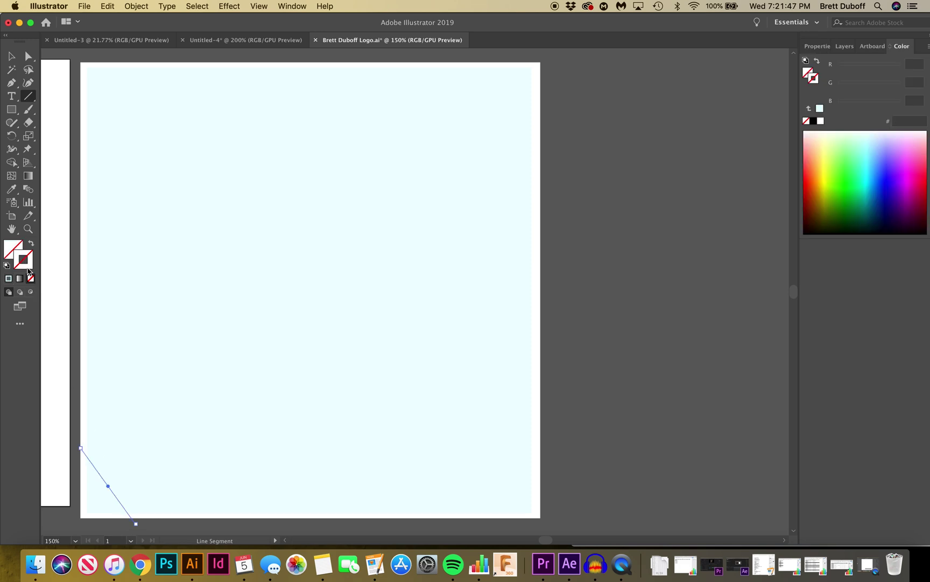
pyautogui.write('00')
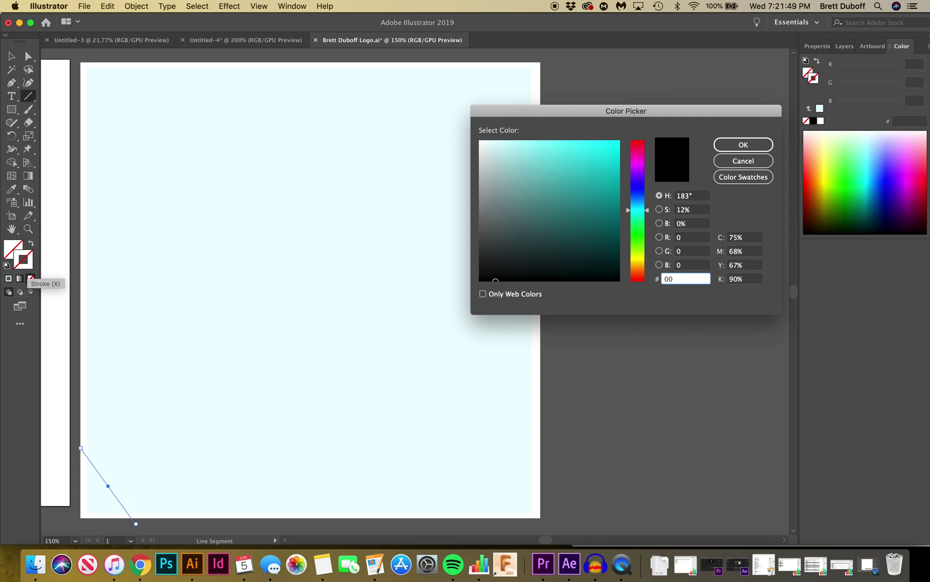
pyautogui.write('0100')
pyautogui.press('Return')
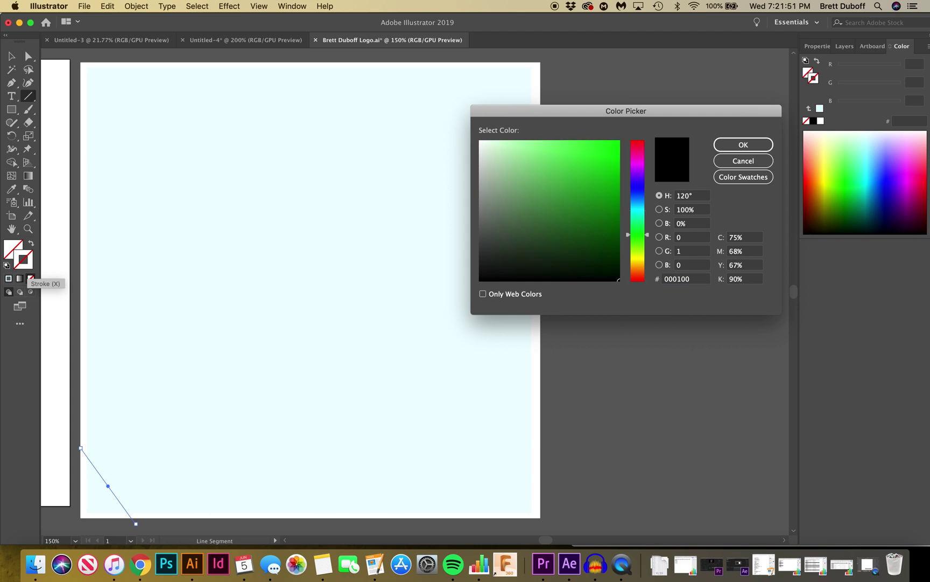
pyautogui.press('v')
pyautogui.click(638, 337)
pyautogui.click(295, 411)
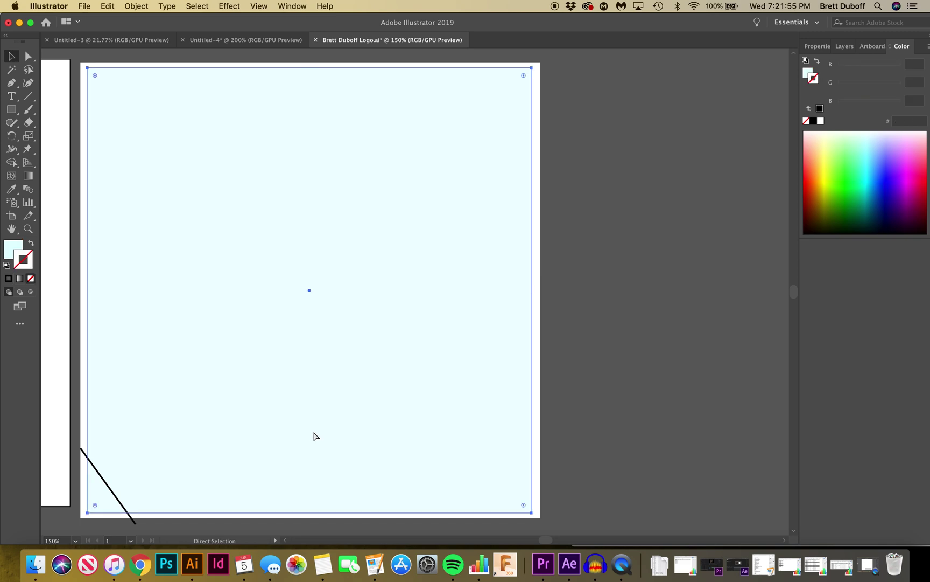
pyautogui.press('shift+super+]')
pyautogui.click(581, 380)
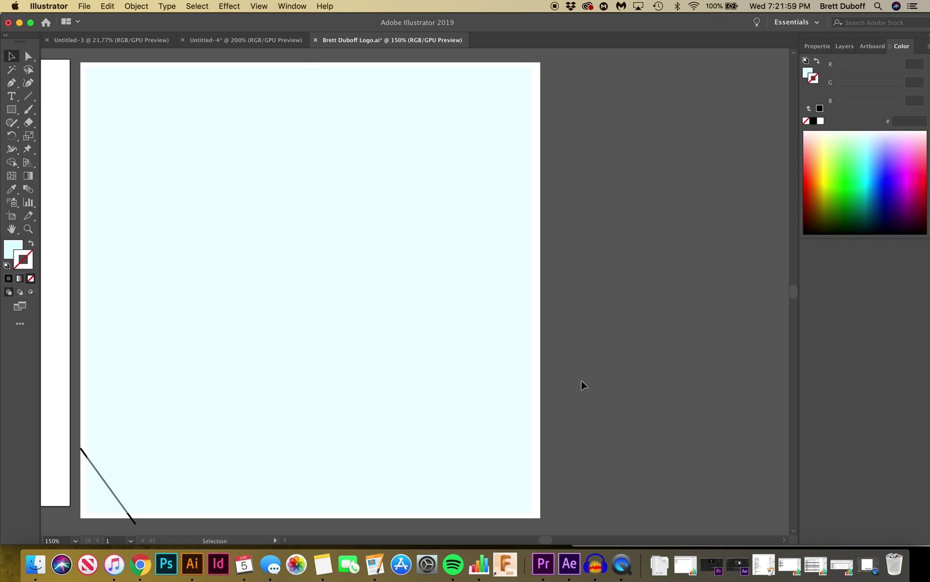
# Step: Repeat the diagonal line up-right with Cmd+D and move the aqua rectangle off the artboard
pyautogui.click(82, 451)
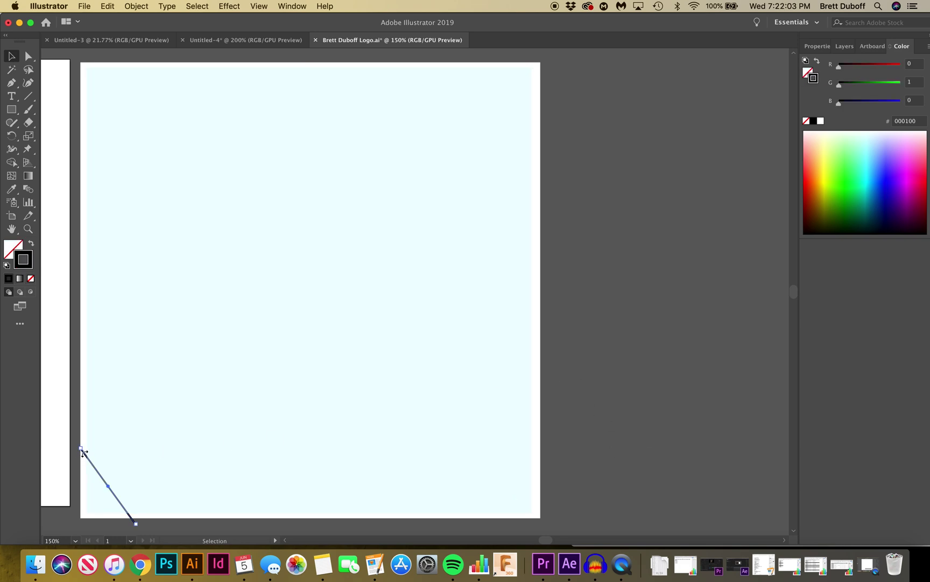
pyautogui.moveTo(86, 456); pyautogui.dragTo(102, 438)
pyautogui.press('super+d')
pyautogui.press('super+d')
pyautogui.press('super+d')
pyautogui.press('super+d')
pyautogui.press('super+d')
pyautogui.press('super+d')
pyautogui.press('super+d')
pyautogui.press('super+d')
pyautogui.press('super+d')
pyautogui.press('super+d')
pyautogui.press('super+d')
pyautogui.press('super+d')
pyautogui.press('super+d')
pyautogui.press('super+d')
pyautogui.press('super+d')
pyautogui.press('super+d')
pyautogui.press('super+d')
pyautogui.press('super+d')
pyautogui.press('super+d')
pyautogui.press('super+d')
pyautogui.press('super+d')
pyautogui.press('super+d')
pyautogui.press('super+d')
pyautogui.press('super+d')
pyautogui.press('super+d')
pyautogui.click(545, 333)
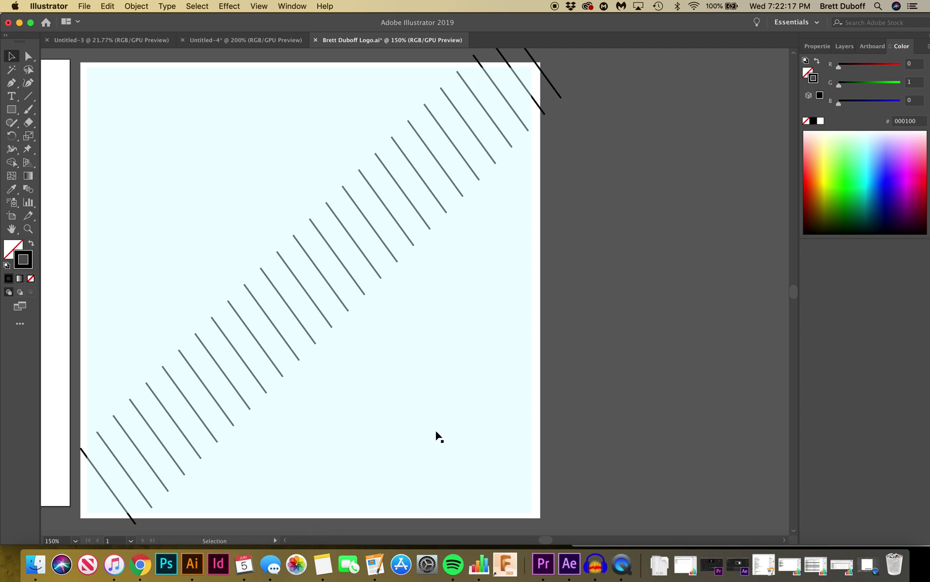
pyautogui.moveTo(348, 437); pyautogui.dragTo(757, 414)
pyautogui.moveTo(564, 358); pyautogui.dragTo(716, 377)
pyautogui.click(598, 380)
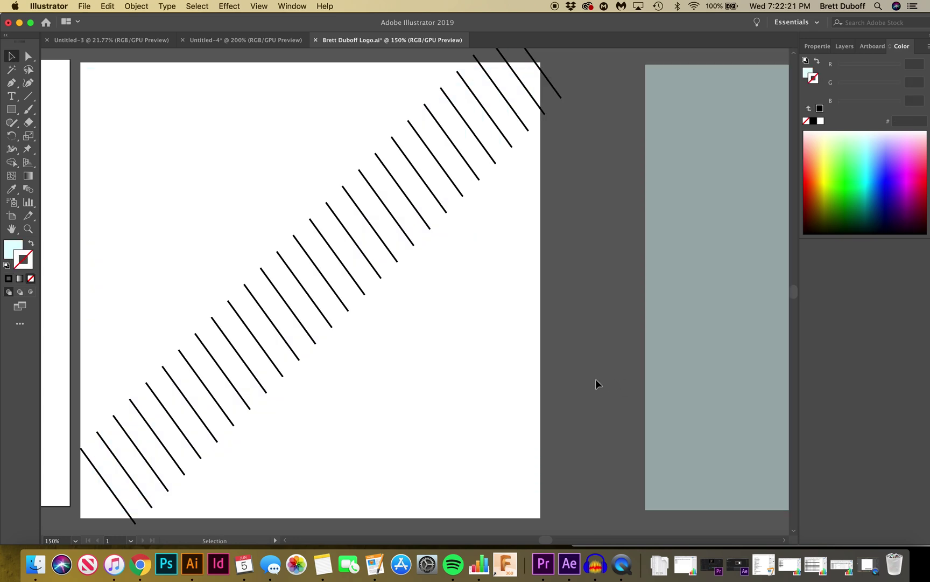
# Step: Adjust the bottom-left line's anchor points with Direct Selection, then delete the segment
pyautogui.click(28, 57)
pyautogui.click(97, 432)
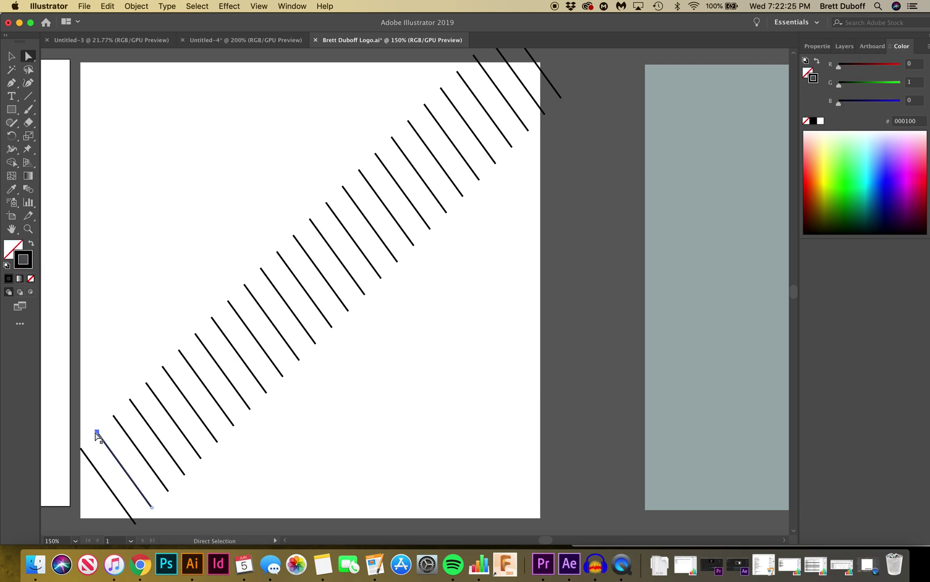
pyautogui.moveTo(79, 404); pyautogui.dragTo(78, 405)
pyautogui.moveTo(153, 508); pyautogui.dragTo(168, 532)
pyautogui.press('Delete')
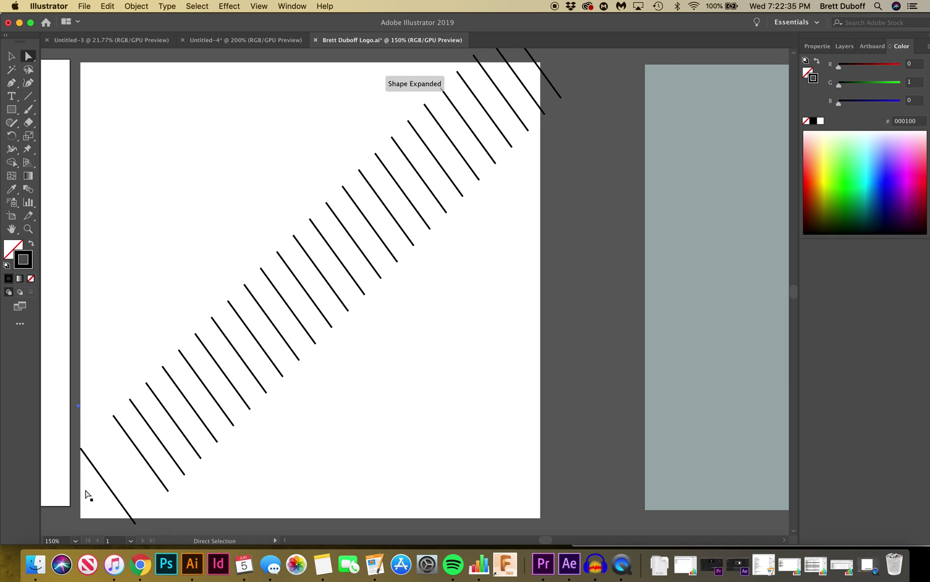
# Step: Delete all the trial diagonal lines and move the aqua rectangle back onto the artboard
pyautogui.click(107, 486)
pyautogui.click(12, 56)
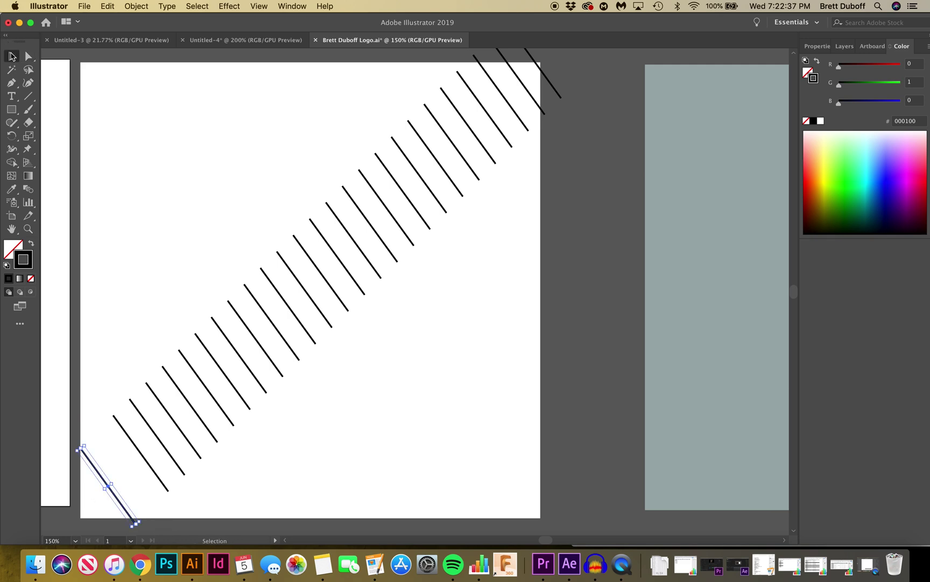
pyautogui.press('Delete')
pyautogui.click(148, 463)
pyautogui.press('Delete')
pyautogui.click(180, 469)
pyautogui.press('Delete')
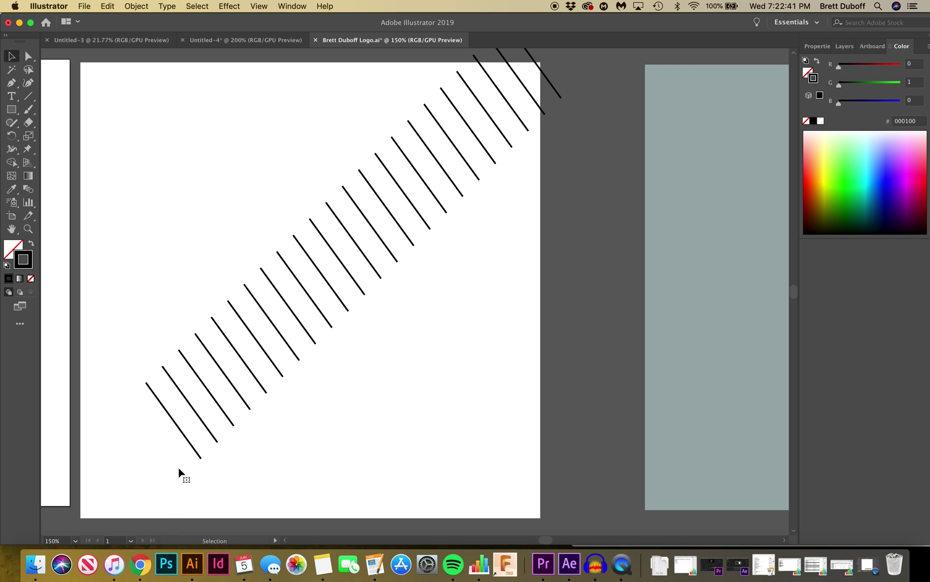
pyautogui.moveTo(538, 413); pyautogui.dragTo(197, 133)
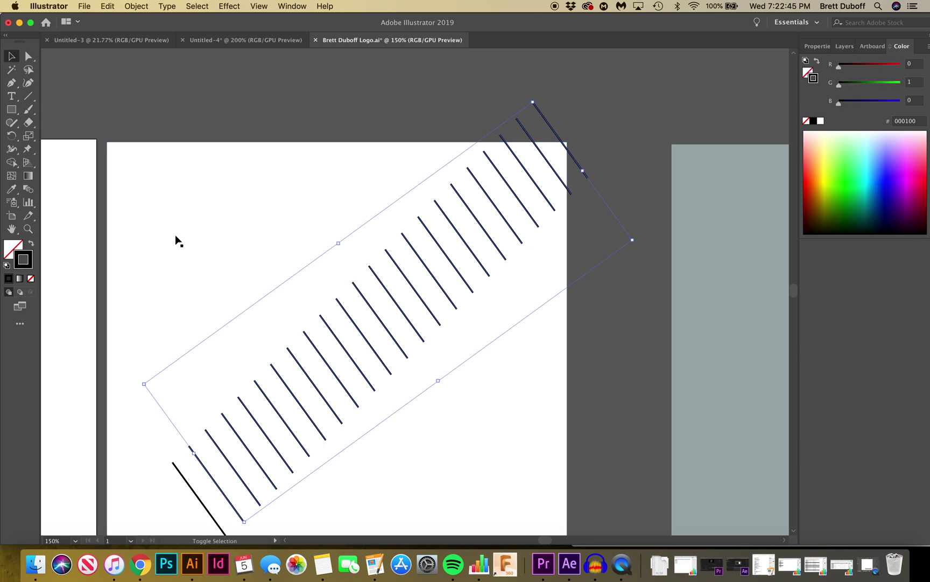
pyautogui.press('Delete')
pyautogui.click(194, 494)
pyautogui.press('Delete')
pyautogui.moveTo(567, 346); pyautogui.dragTo(178, 339)
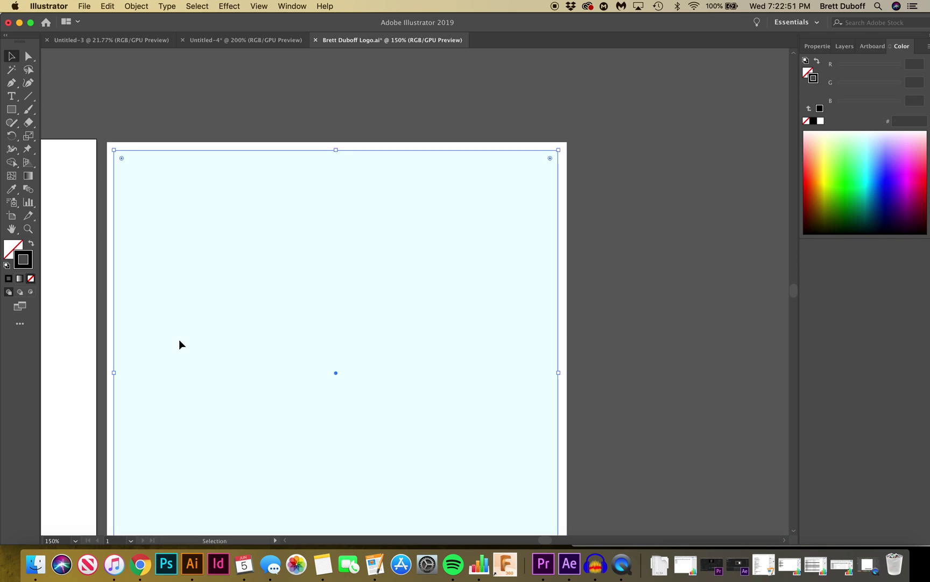
# Step: Settle the rectangle over the artboard, then draw a long diagonal line and set its stroke weight
pyautogui.click(673, 313)
pyautogui.moveTo(793, 291); pyautogui.dragTo(795, 291)
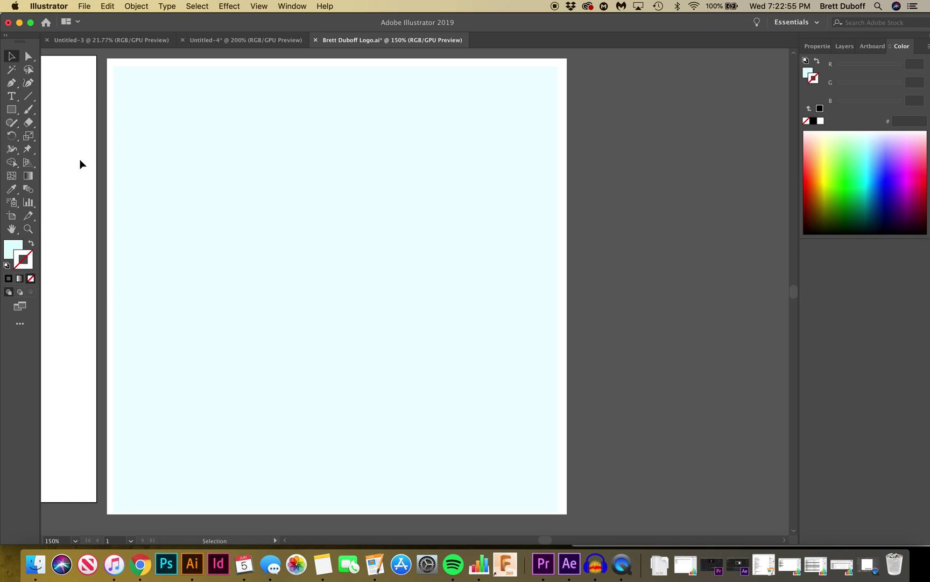
pyautogui.click(28, 96)
pyautogui.moveTo(105, 55); pyautogui.dragTo(597, 439)
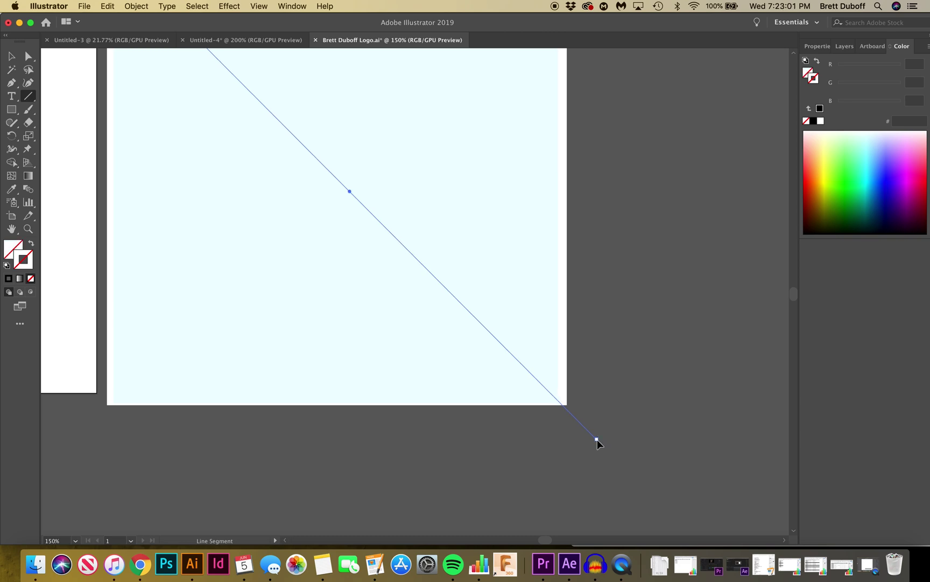
pyautogui.click(817, 46)
pyautogui.click(851, 183)
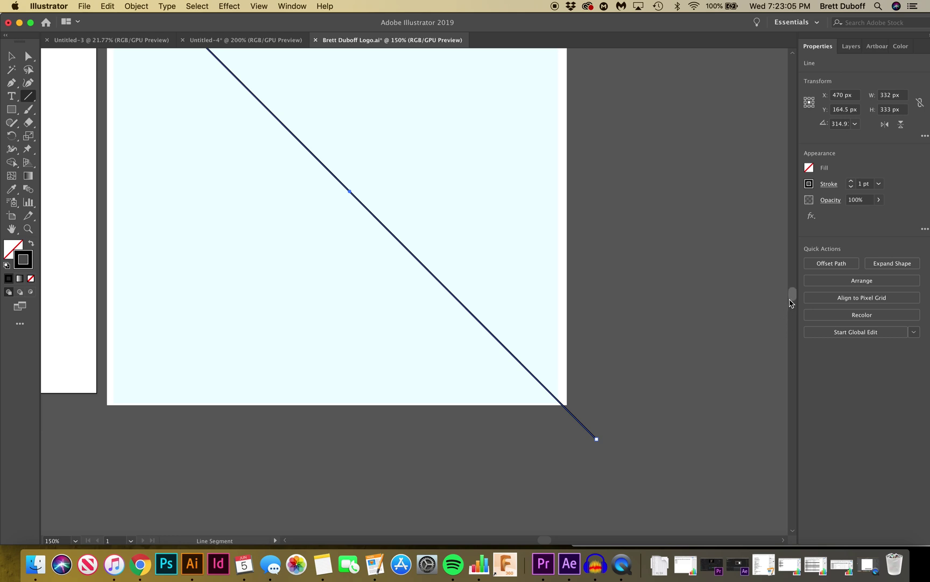
pyautogui.scroll(4, 793, 296)
pyautogui.scroll(-2, 793, 296)
pyautogui.scroll(2, 793, 296)
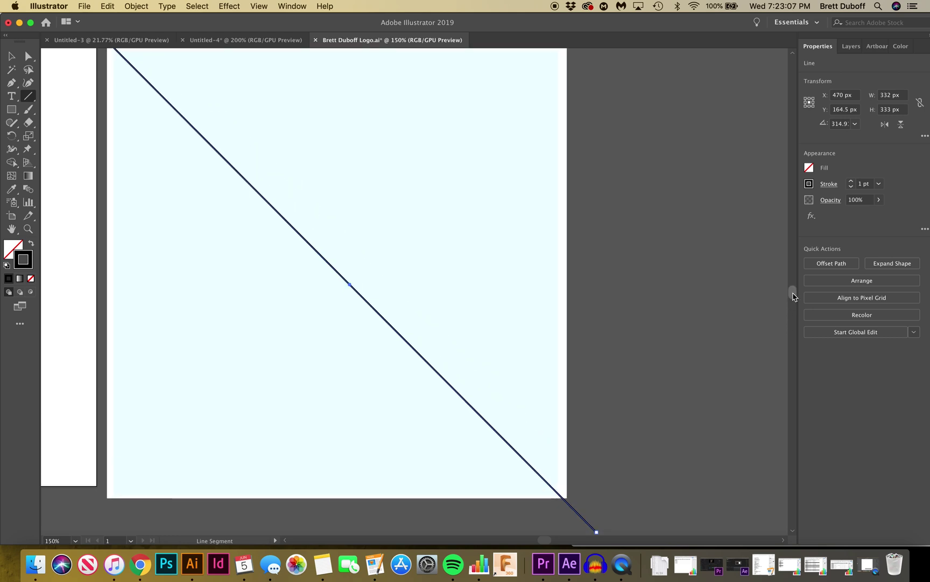
# Step: Copy the line a short step right and repeat Cmd+D three times for parallel stripes
pyautogui.click(12, 56)
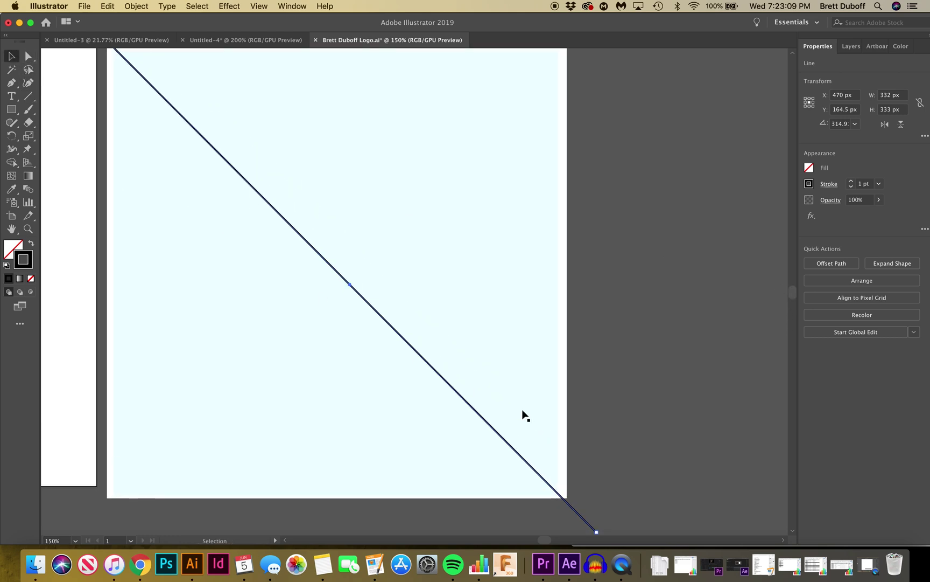
pyautogui.moveTo(583, 518); pyautogui.dragTo(617, 509)
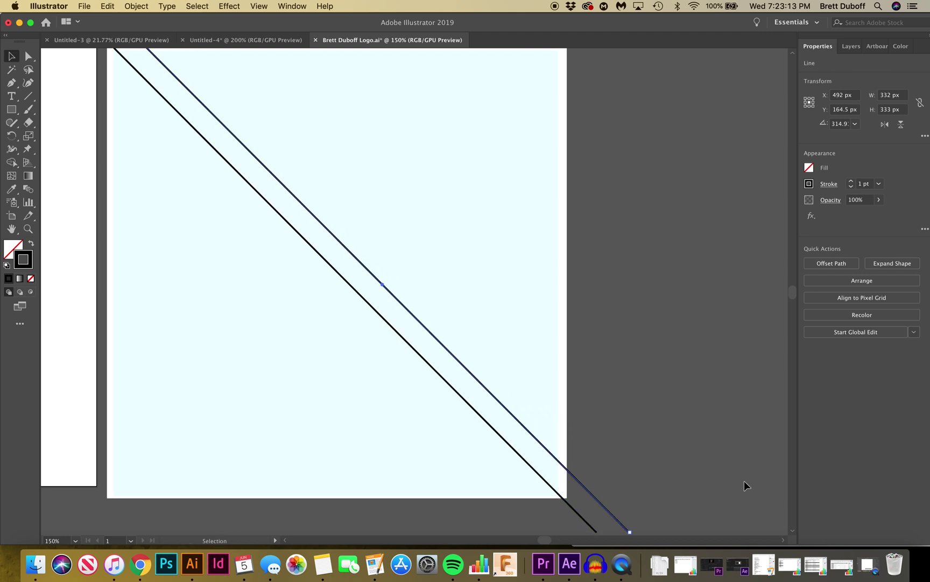
pyautogui.press('super+d')
pyautogui.press('super+d')
pyautogui.press('super+d')
pyautogui.press('super+d')
pyautogui.press('super+d')
pyautogui.press('super+d')
pyautogui.press('super+d')
pyautogui.press('super+d')
pyautogui.press('super+d')
pyautogui.press('super+d')
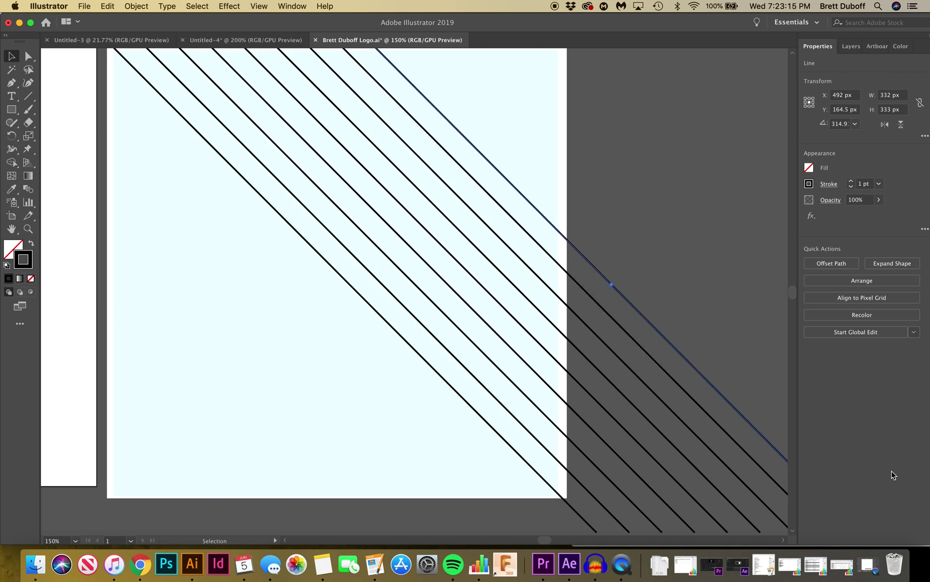
pyautogui.press('super+d')
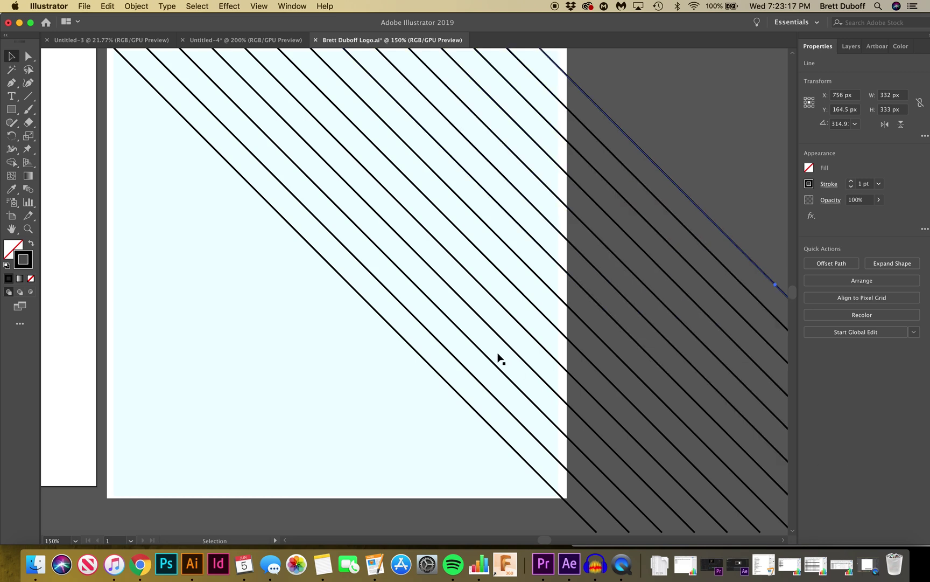
pyautogui.press('super+d')
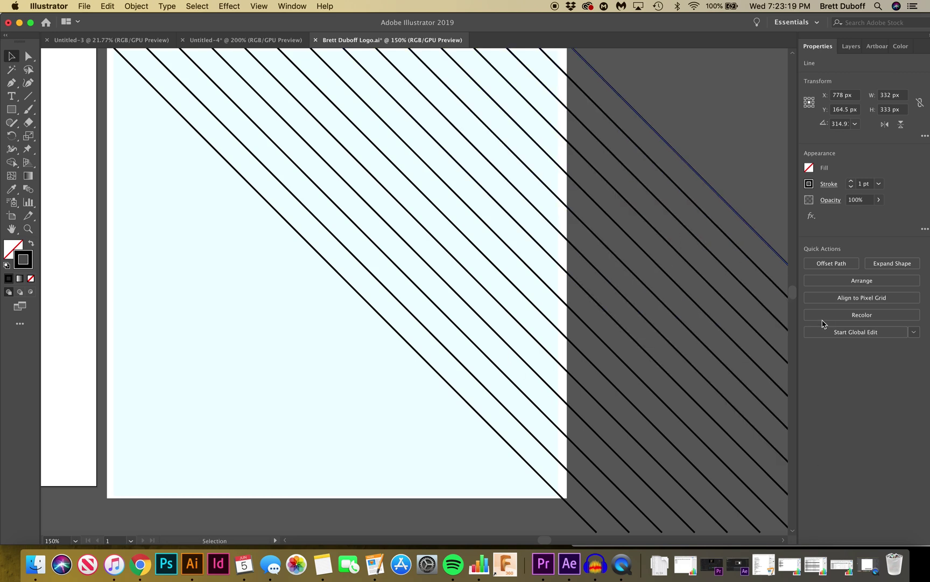
pyautogui.moveTo(792, 290); pyautogui.dragTo(796, 297)
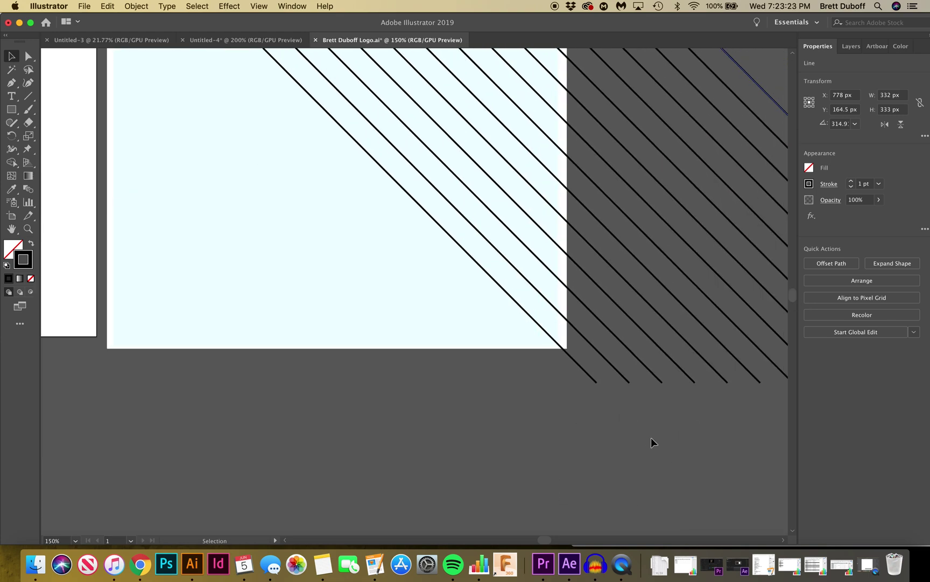
# Step: Copy the selected diagonal lines further left across the artboard
pyautogui.moveTo(557, 424); pyautogui.dragTo(751, 345)
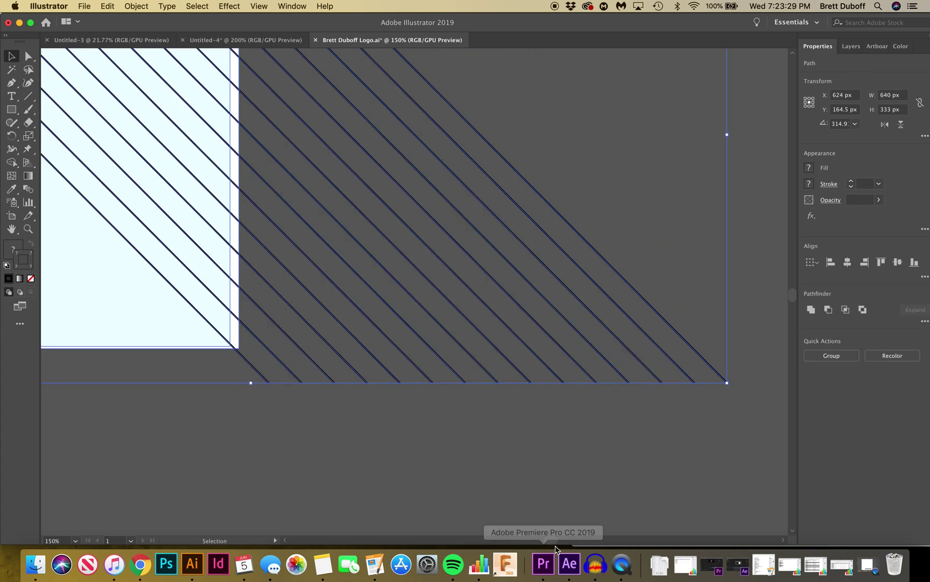
pyautogui.moveTo(554, 546)
pyautogui.mouseDown()
pyautogui.moveTo(538, 545)
pyautogui.moveTo(549, 545)
pyautogui.mouseUp()
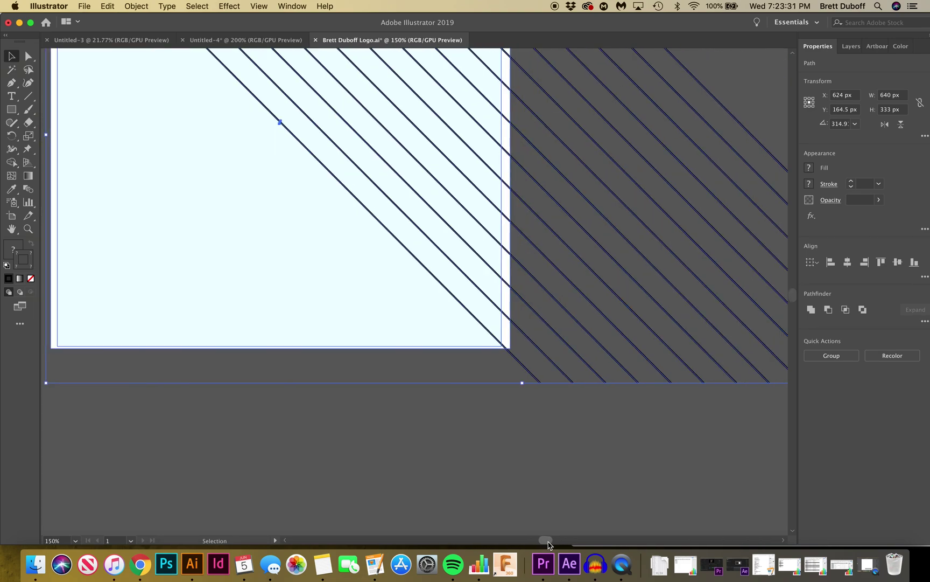
pyautogui.moveTo(667, 285); pyautogui.dragTo(412, 370)
pyautogui.keyDown('shift'); pyautogui.click(418, 337); pyautogui.keyUp('shift')
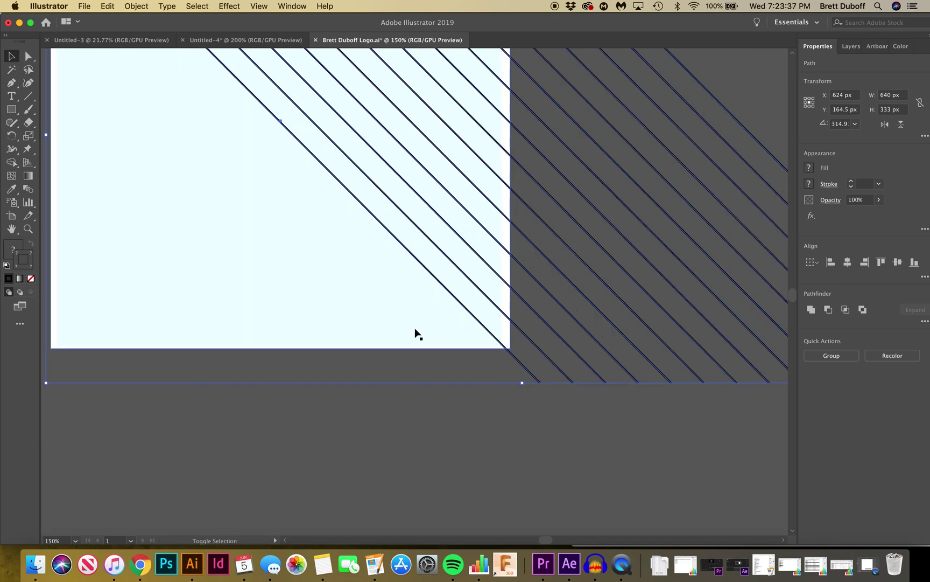
# Step: Copy a line down-left to extend the stripes, nudge the copies, and delete one stray line
pyautogui.click(441, 351)
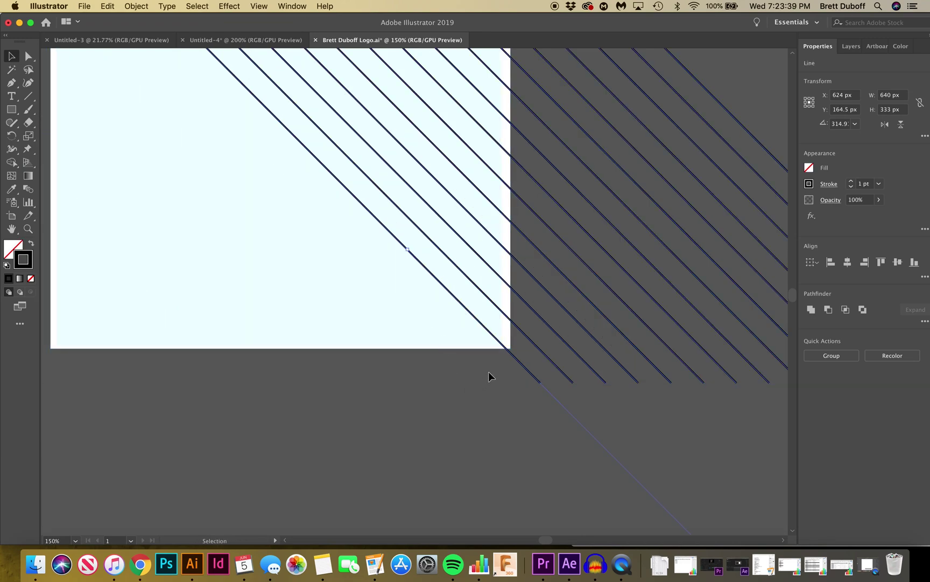
pyautogui.moveTo(538, 347); pyautogui.dragTo(161, 439)
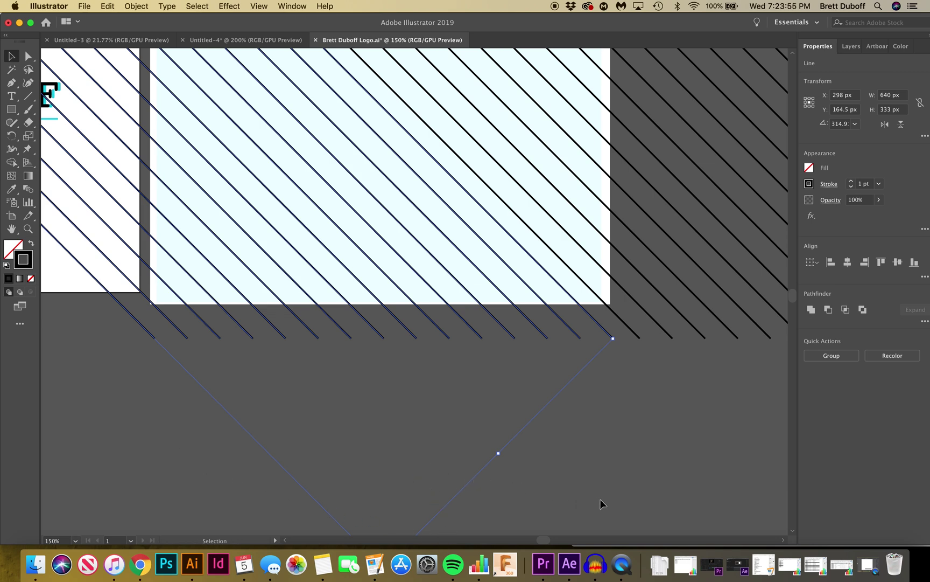
pyautogui.press('Right')
pyautogui.press('Right')
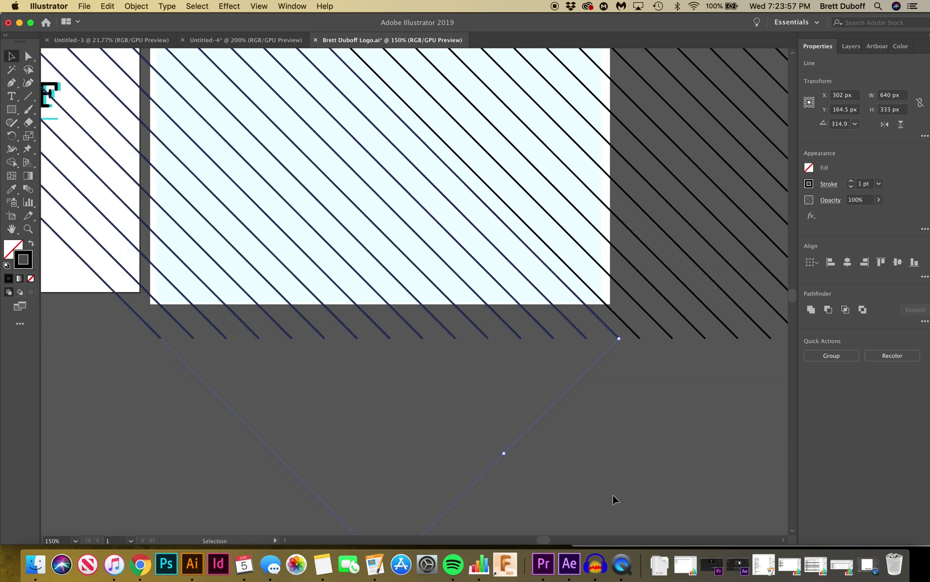
pyautogui.press('Left')
pyautogui.press('Left')
pyautogui.click(599, 456)
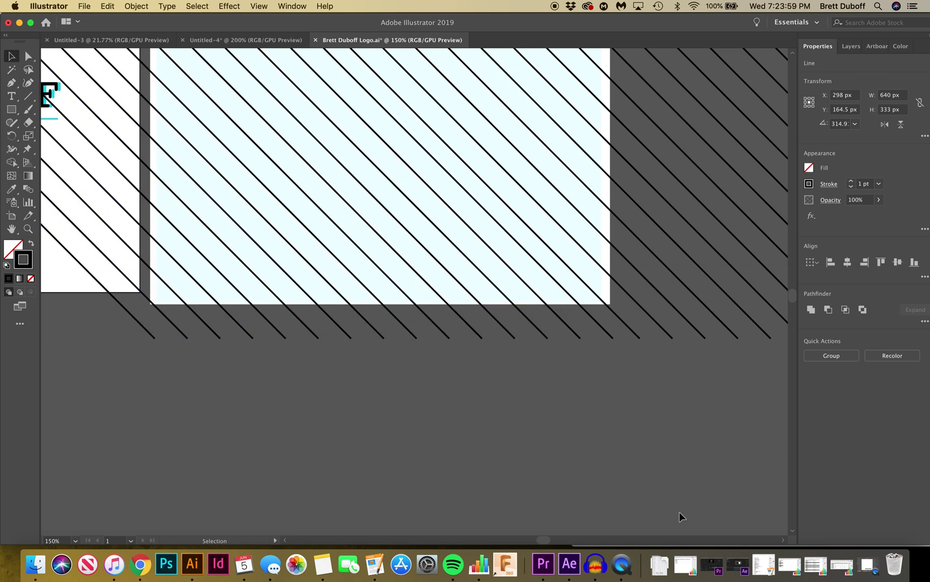
pyautogui.click(143, 329)
pyautogui.press('Delete')
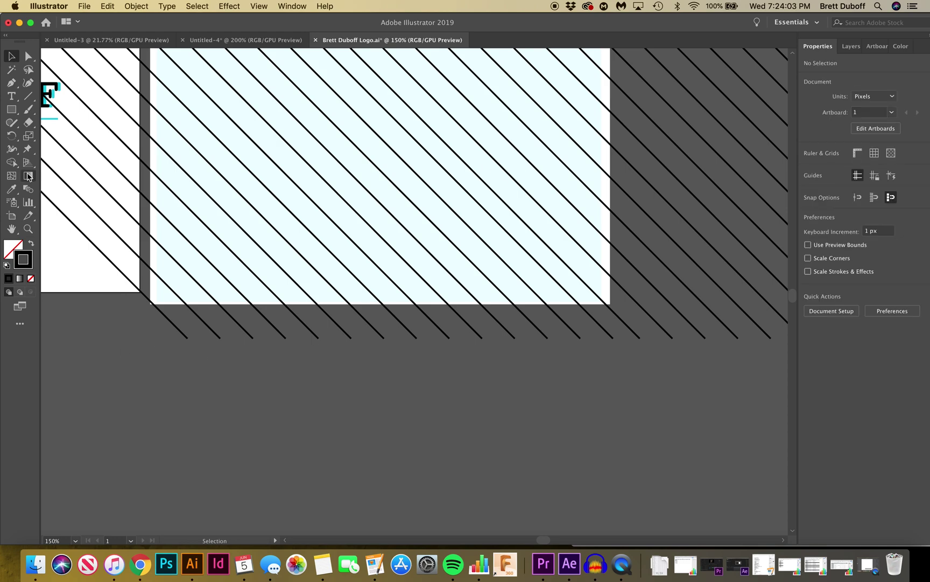
# Step: Zoom out to both artboards, then copy all the hatch lines down-left over the logo
pyautogui.click(28, 228)
pyautogui.keyDown('alt'); pyautogui.click(282, 255); pyautogui.keyUp('alt')
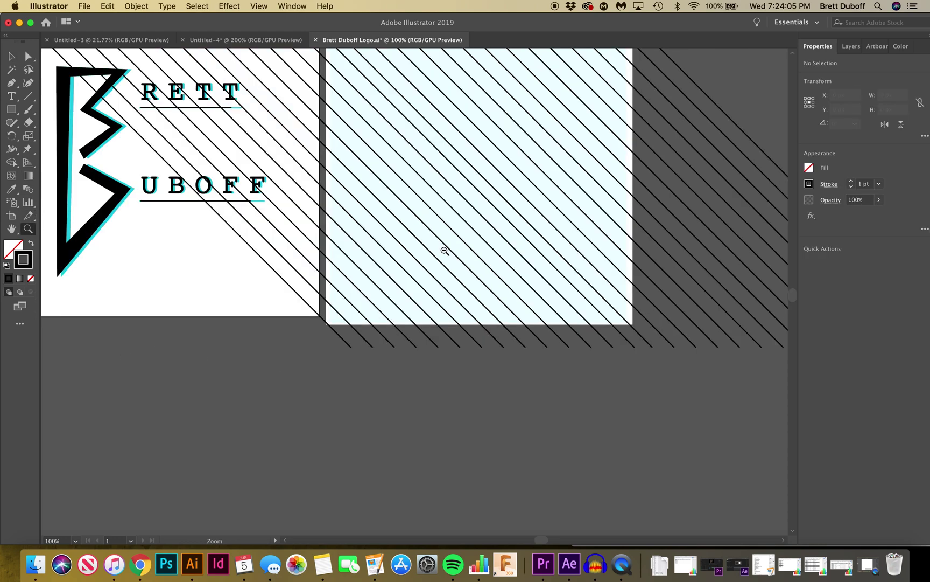
pyautogui.keyDown('alt'); pyautogui.click(481, 254); pyautogui.keyUp('alt')
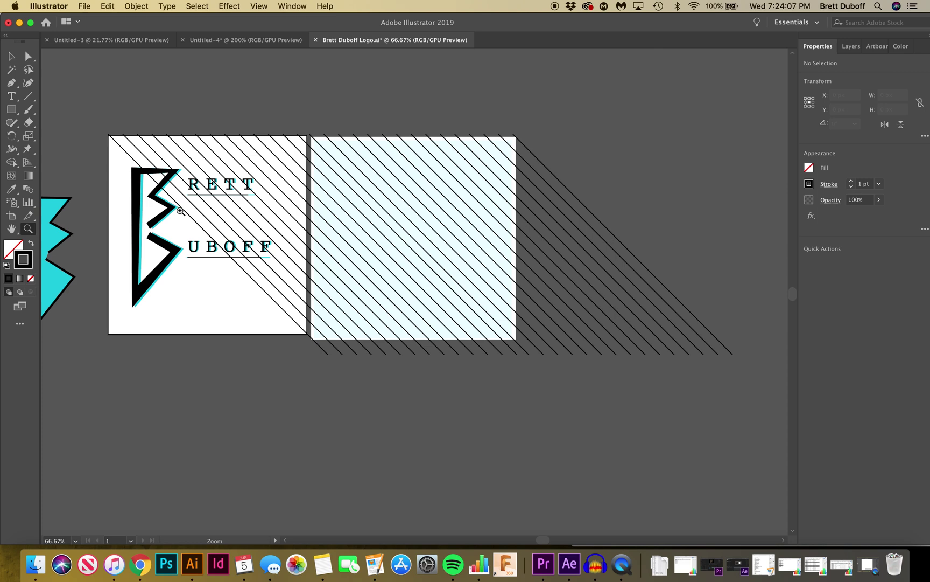
pyautogui.click(11, 56)
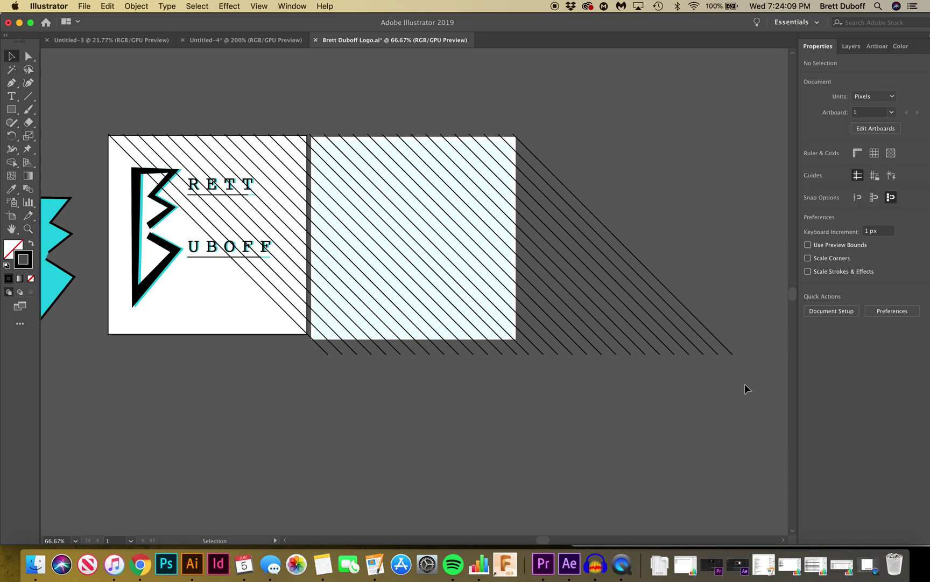
pyautogui.moveTo(294, 349); pyautogui.dragTo(293, 347)
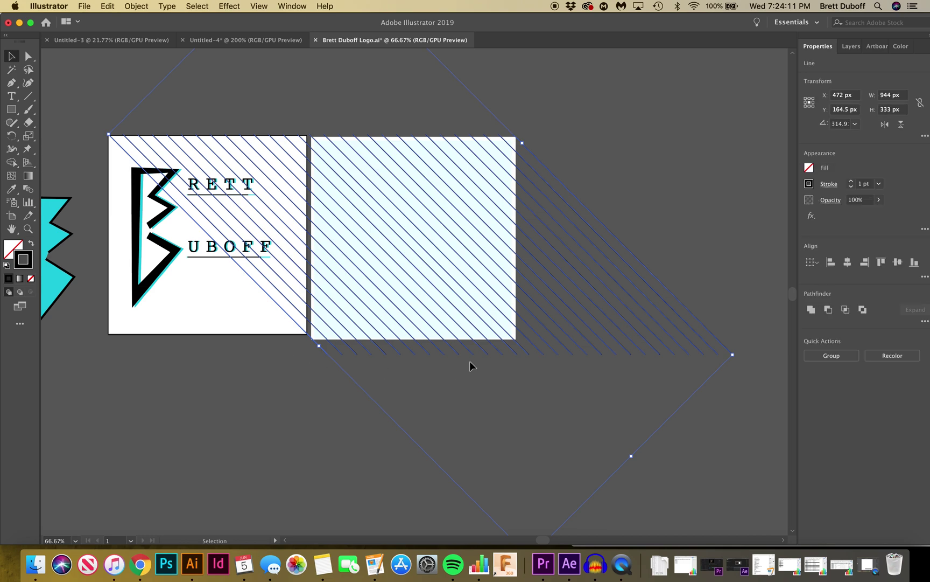
pyautogui.moveTo(469, 353)
pyautogui.mouseDown()
pyautogui.moveTo(443, 422)
pyautogui.moveTo(405, 451)
pyautogui.mouseUp()
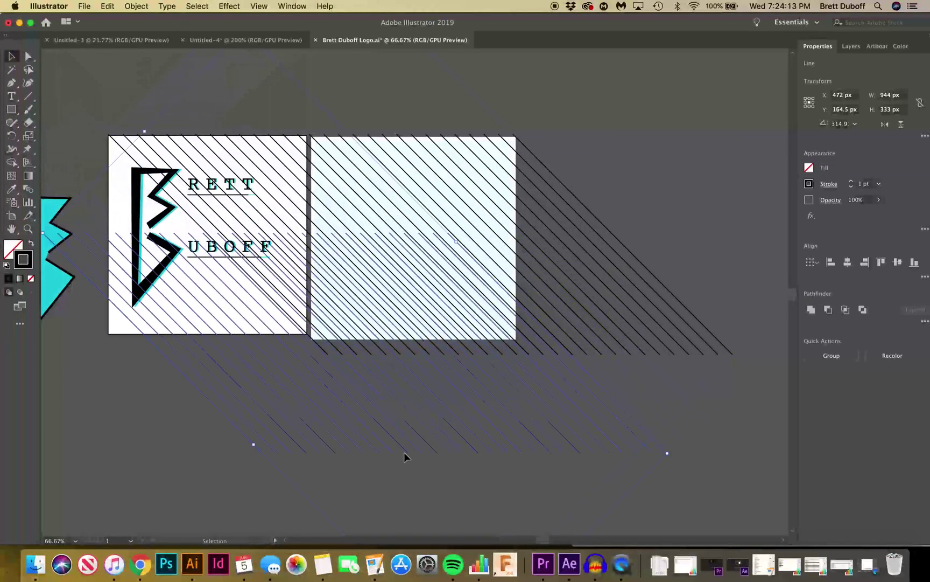
# Step: Browse the menu bar for a mirroring command
pyautogui.click(144, 4)
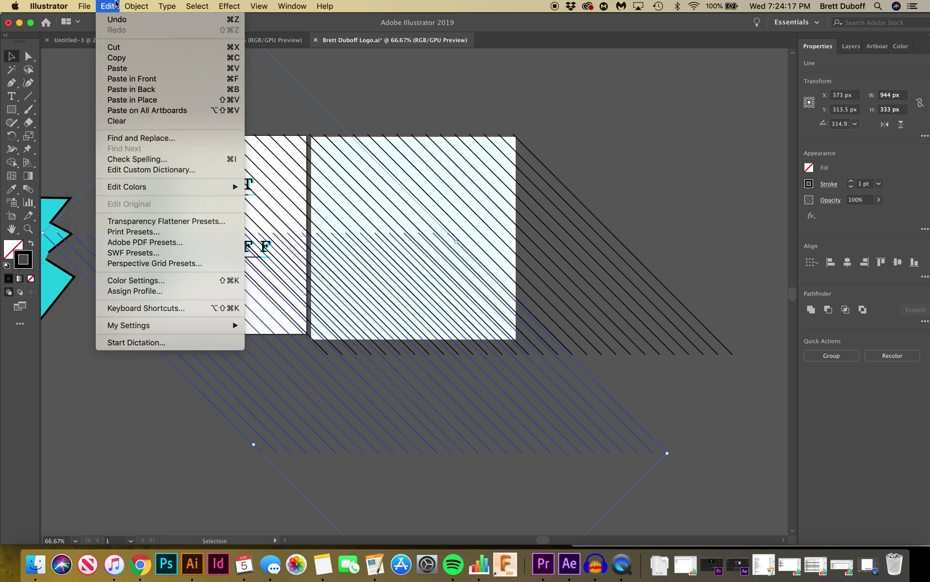
pyautogui.moveTo(125, 5)
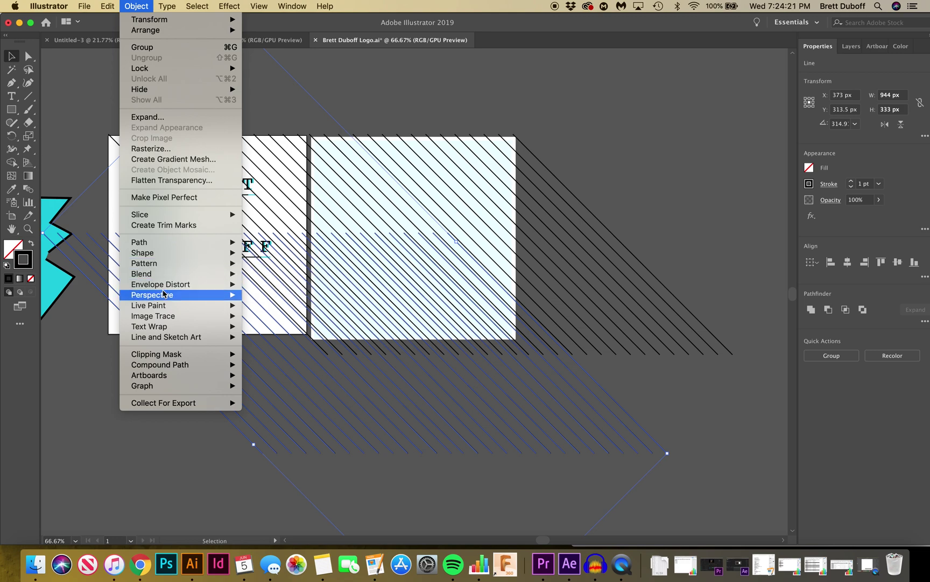
pyautogui.moveTo(85, 6)
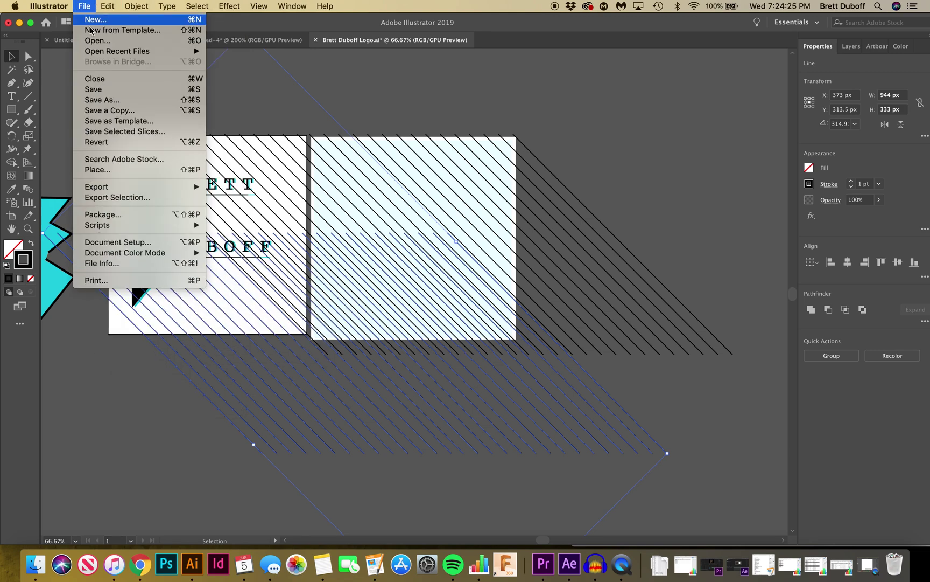
# Step: Reflect the copied hatch lines across the Vertical axis via Object > Transform > Reflect, then reselect them
pyautogui.moveTo(123, 5)
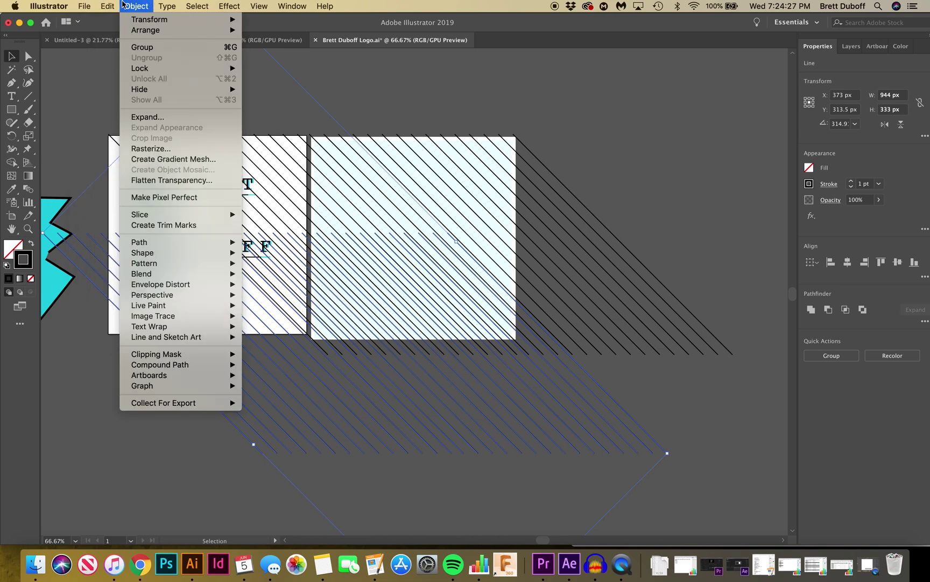
pyautogui.moveTo(145, 19)
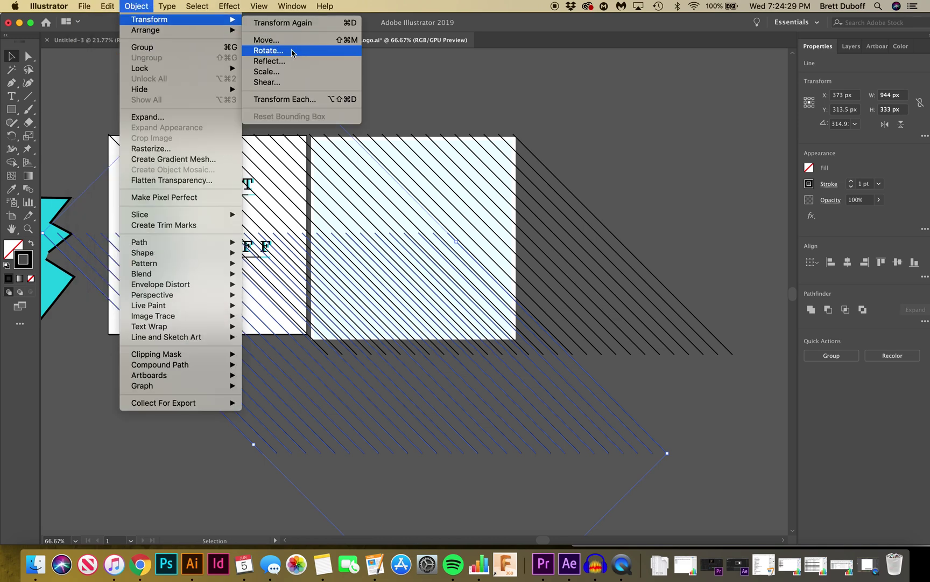
pyautogui.click(269, 61)
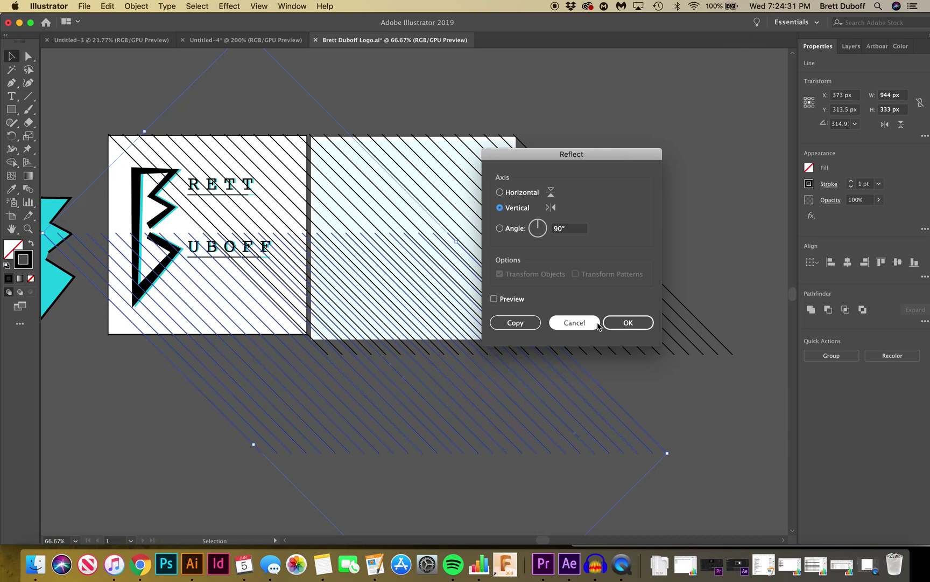
pyautogui.click(628, 322)
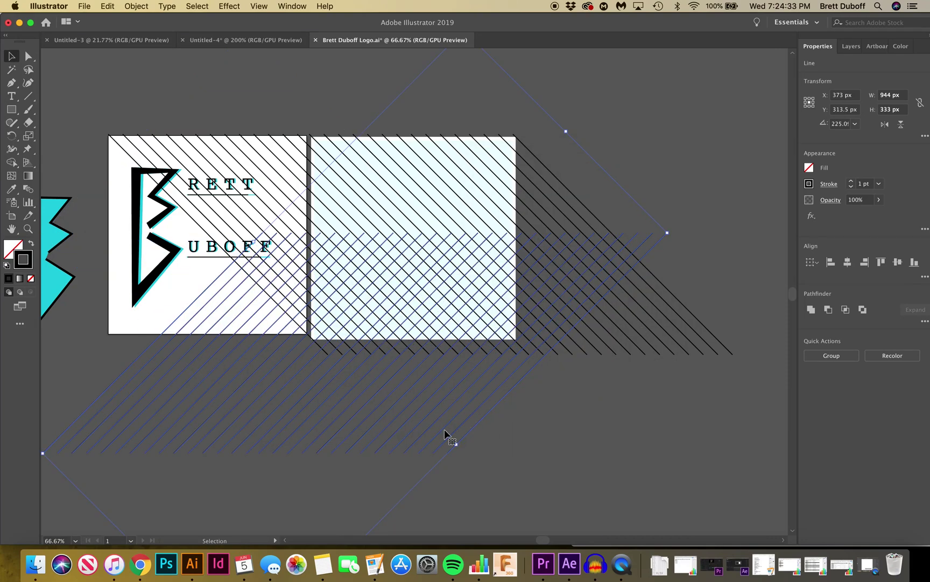
pyautogui.click(443, 454)
pyautogui.click(498, 471)
pyautogui.click(75, 399)
# Step: Shift the mirrored lines up and right so both sets form an even crosshatch over the logo artboard
pyautogui.moveTo(130, 423)
pyautogui.mouseDown()
pyautogui.moveTo(257, 357)
pyautogui.moveTo(345, 324)
pyautogui.moveTo(354, 334)
pyautogui.moveTo(213, 339)
pyautogui.moveTo(226, 324)
pyautogui.moveTo(191, 329)
pyautogui.mouseUp()
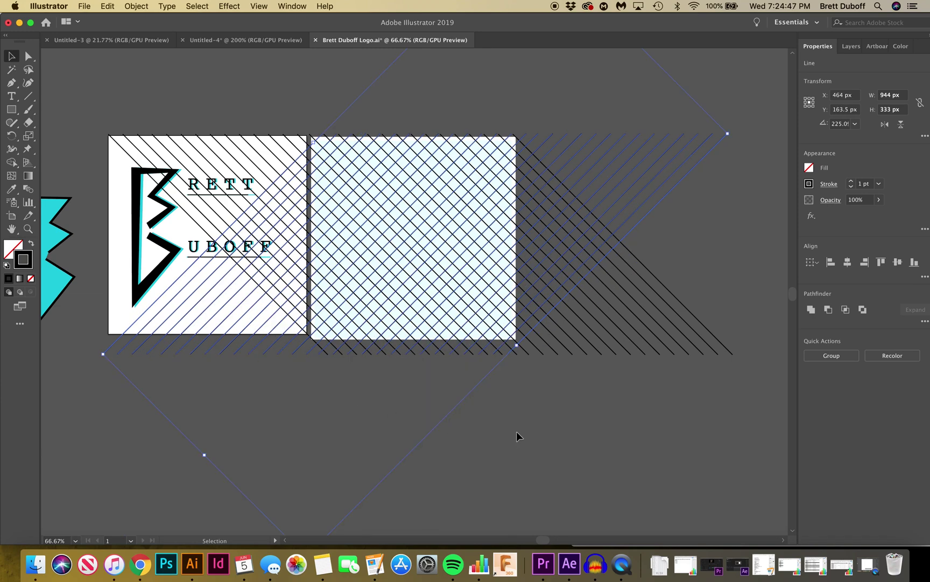
pyautogui.click(596, 404)
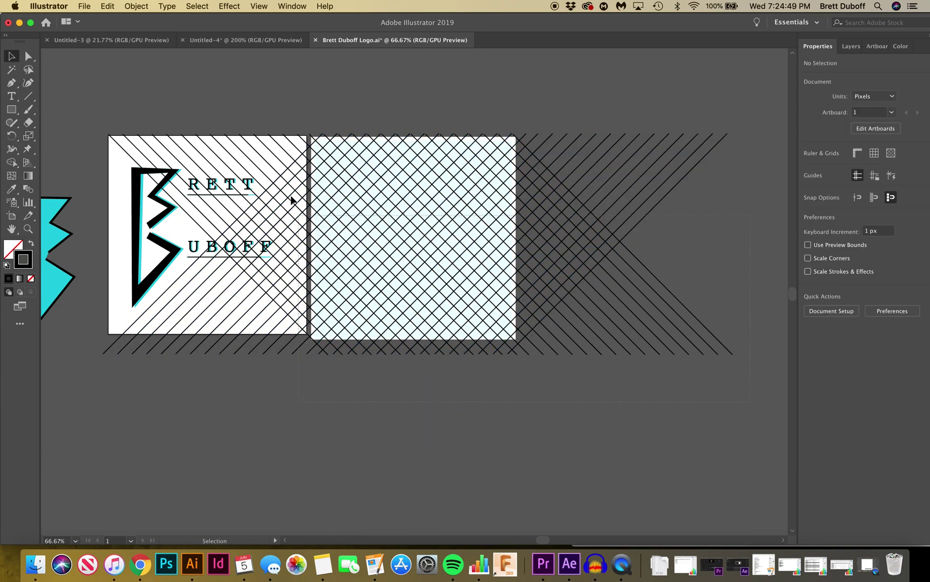
pyautogui.moveTo(312, 119)
pyautogui.mouseDown()
pyautogui.moveTo(358, 200)
pyautogui.moveTo(386, 207)
pyautogui.moveTo(216, 216)
pyautogui.moveTo(178, 202)
pyautogui.mouseUp()
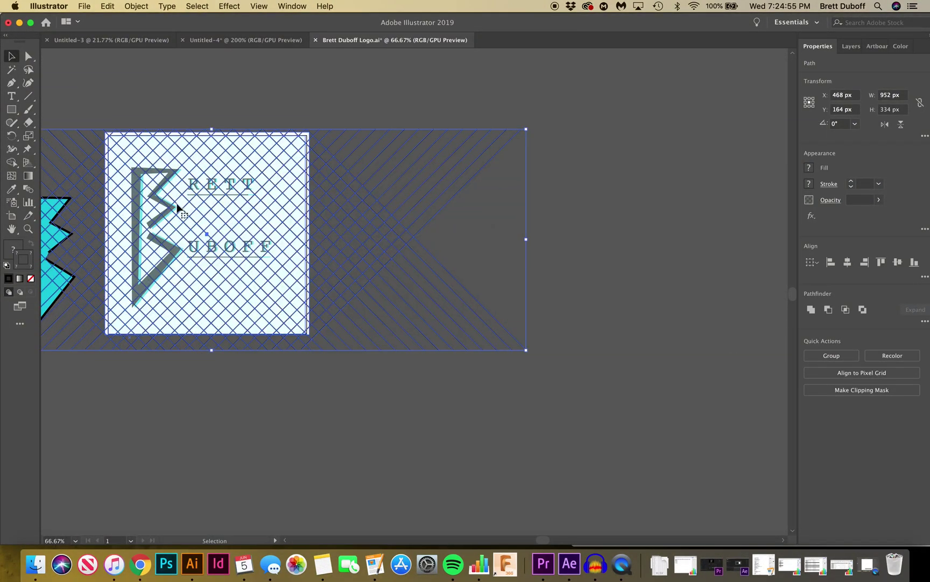
pyautogui.click(311, 448)
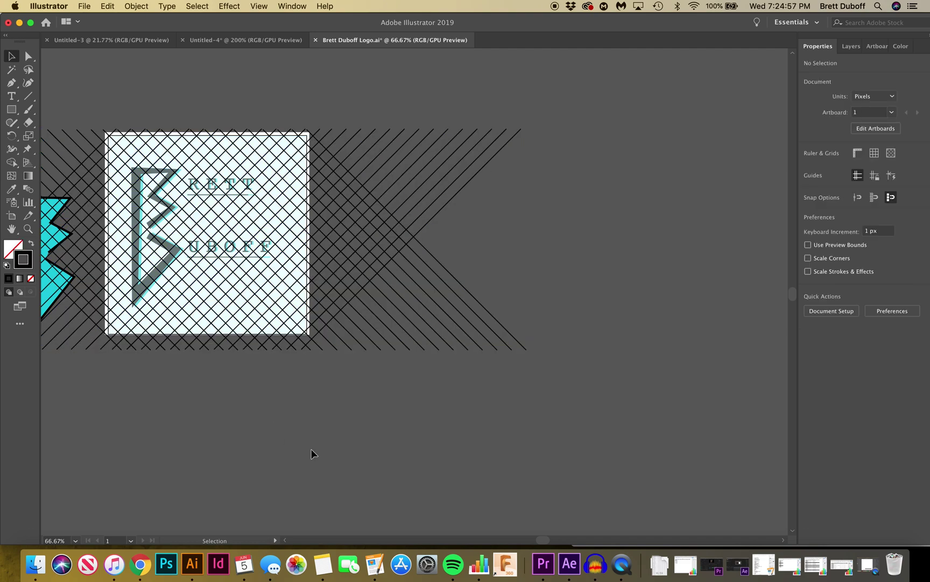
pyautogui.hscroll(-10, 539, 539)
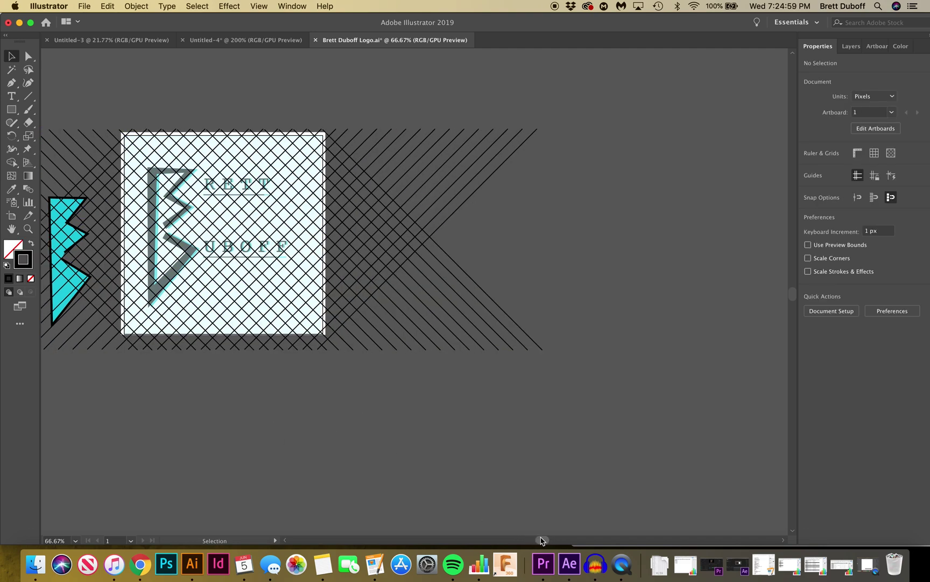
pyautogui.hscroll(-3, 536, 540)
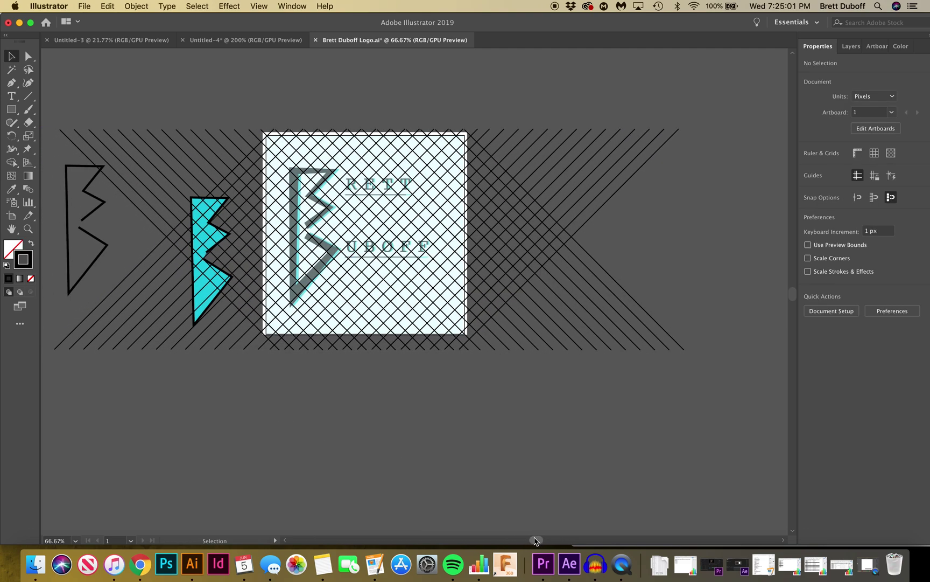
# Step: Zoom in on the artboard and inspect the hatch lines and translucent rectangle
pyautogui.click(266, 146)
pyautogui.click(269, 148)
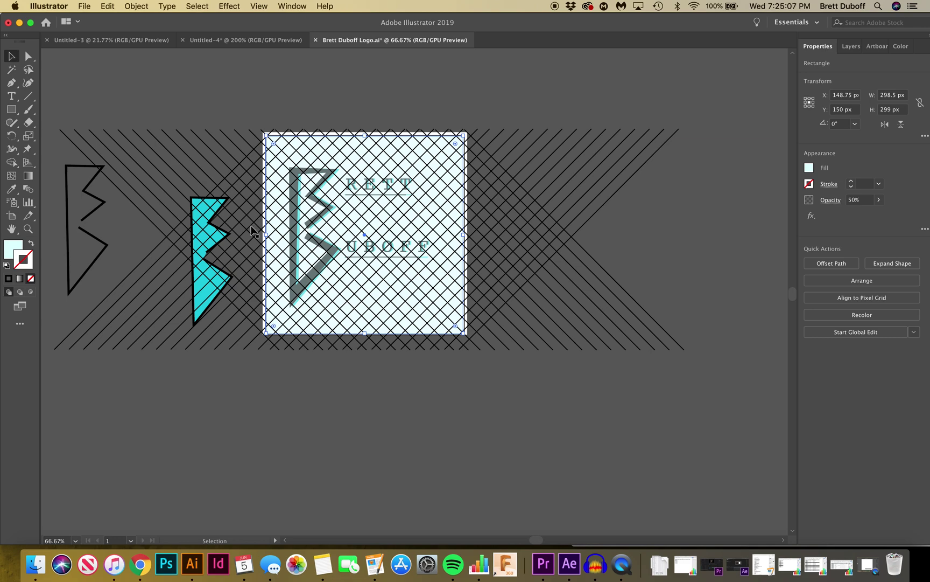
pyautogui.click(28, 228)
pyautogui.click(384, 287)
pyautogui.click(318, 314)
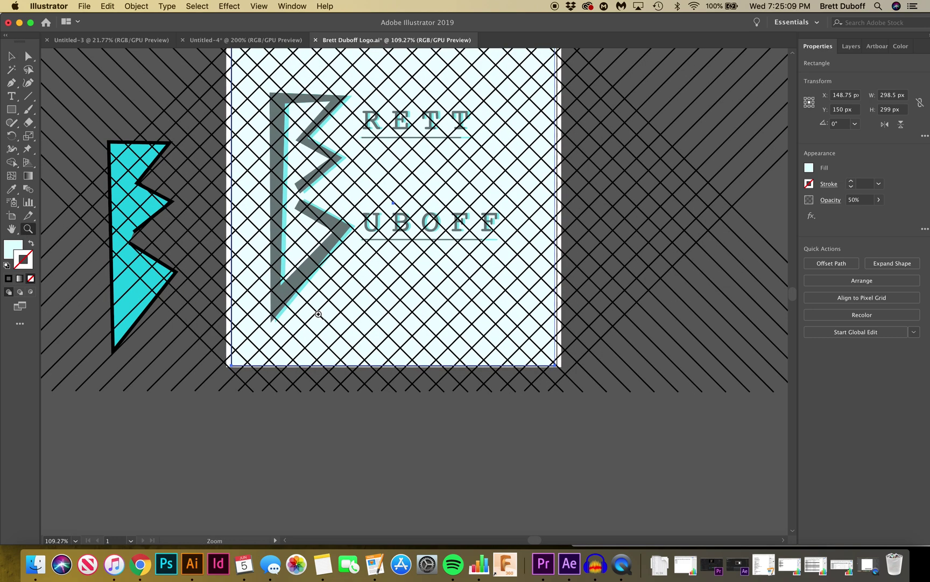
pyautogui.click(12, 58)
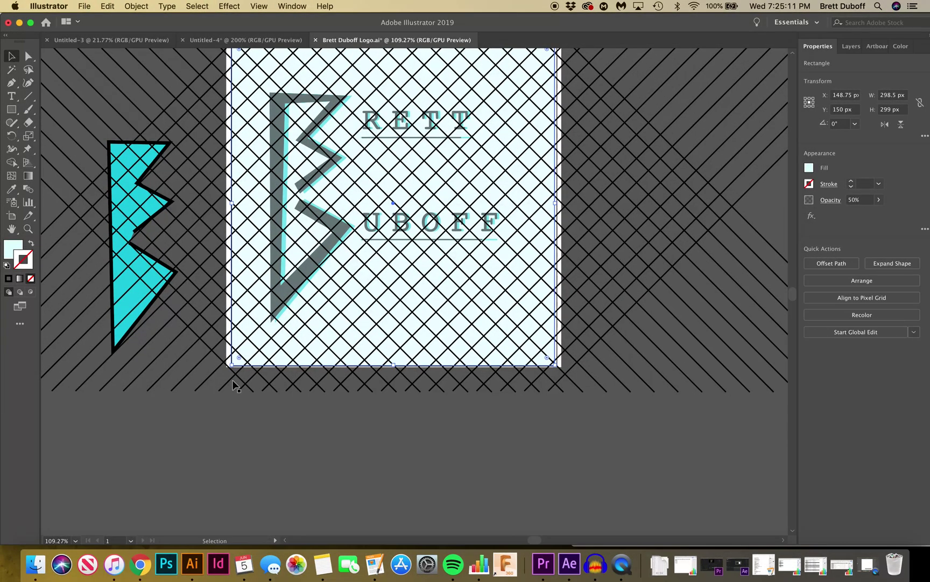
pyautogui.click(215, 388)
pyautogui.click(230, 364)
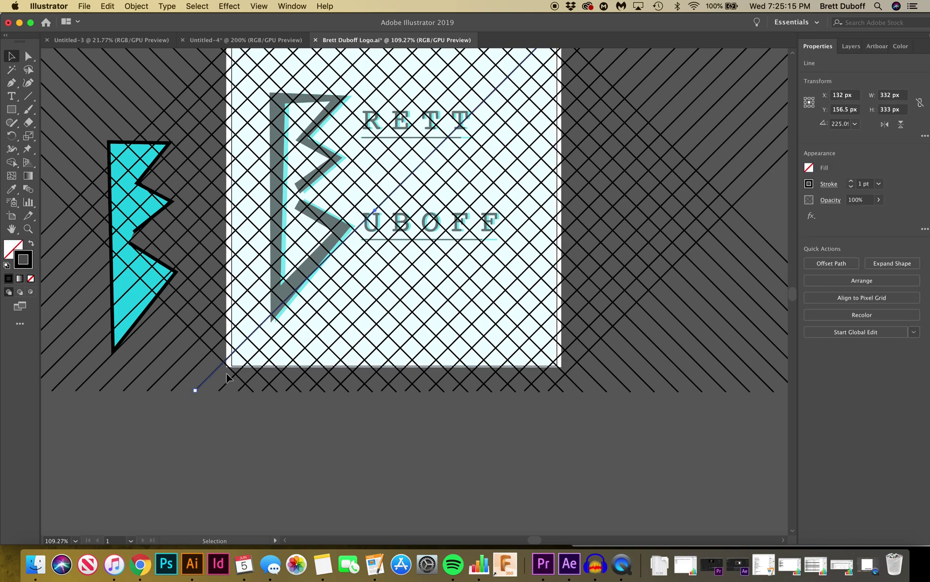
pyautogui.click(210, 392)
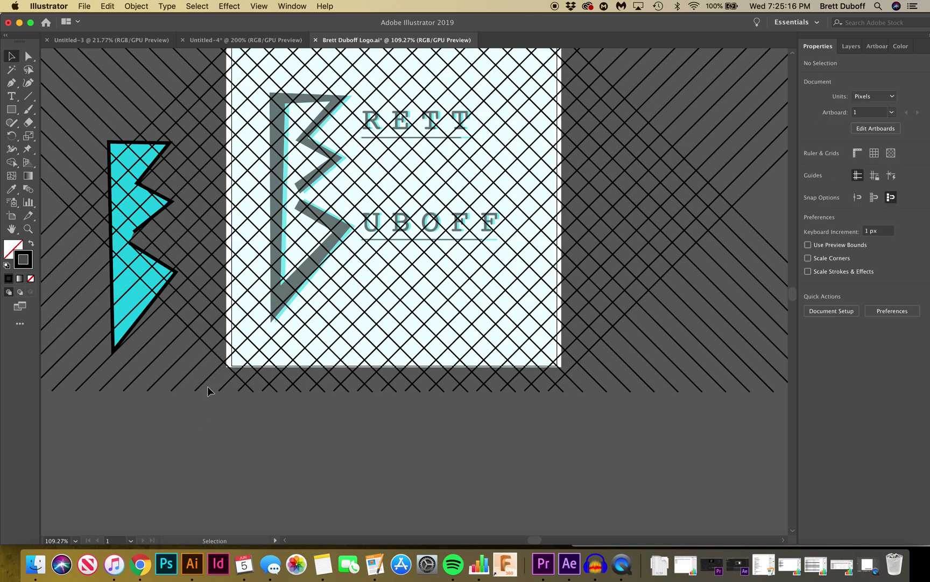
# Step: Delete the white border rectangle and send the aqua rectangle behind the logo lettering
pyautogui.click(229, 271)
pyautogui.press('Delete')
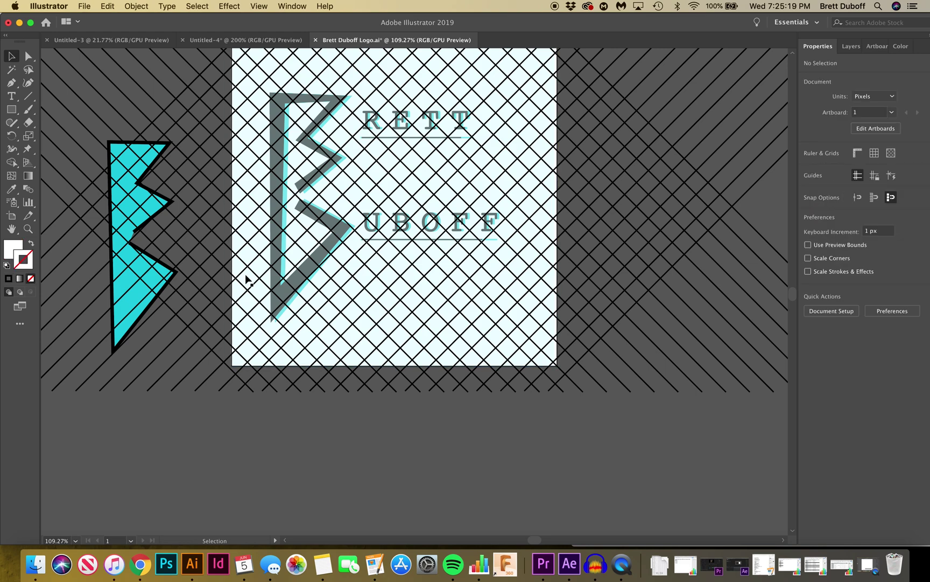
pyautogui.click(247, 280)
pyautogui.press('super')
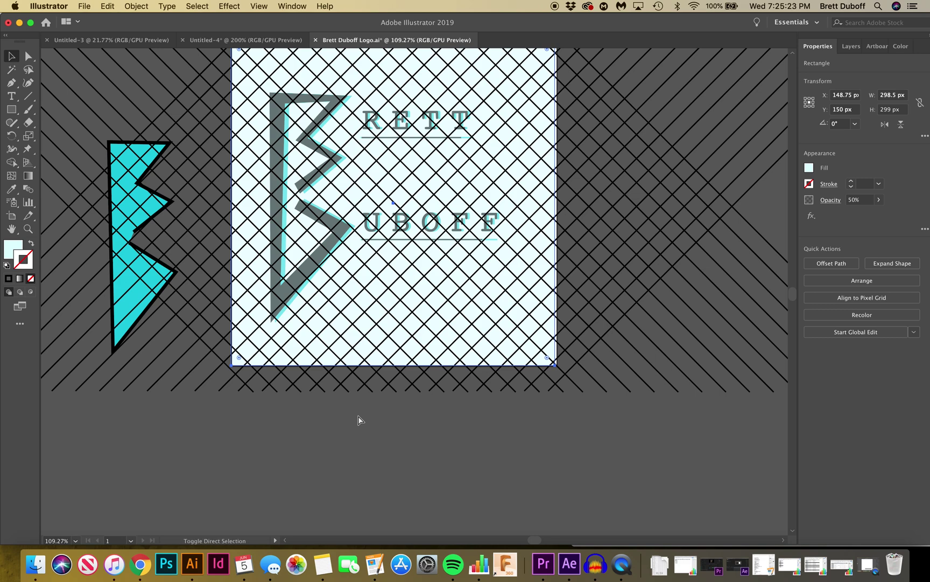
pyautogui.press('super+shift+bracketleft')
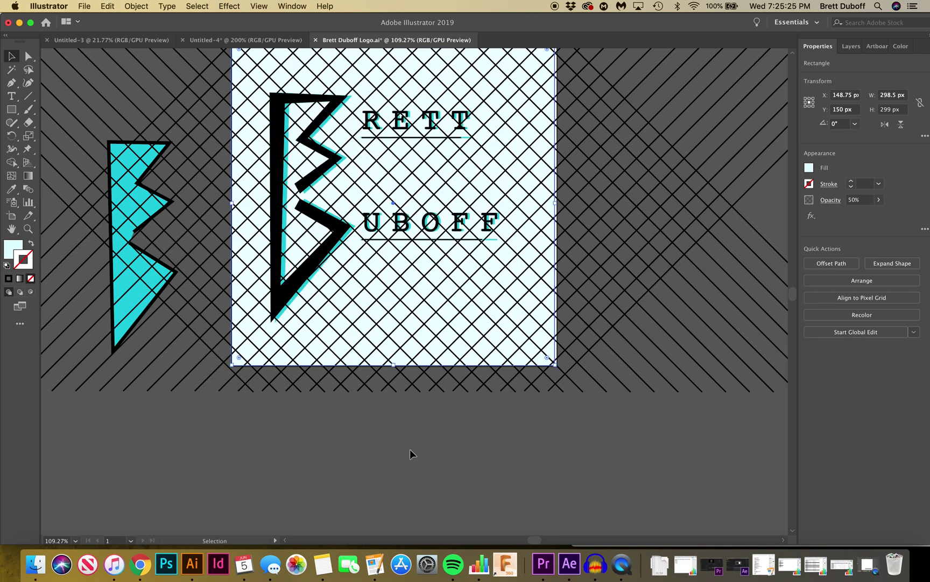
pyautogui.click(410, 449)
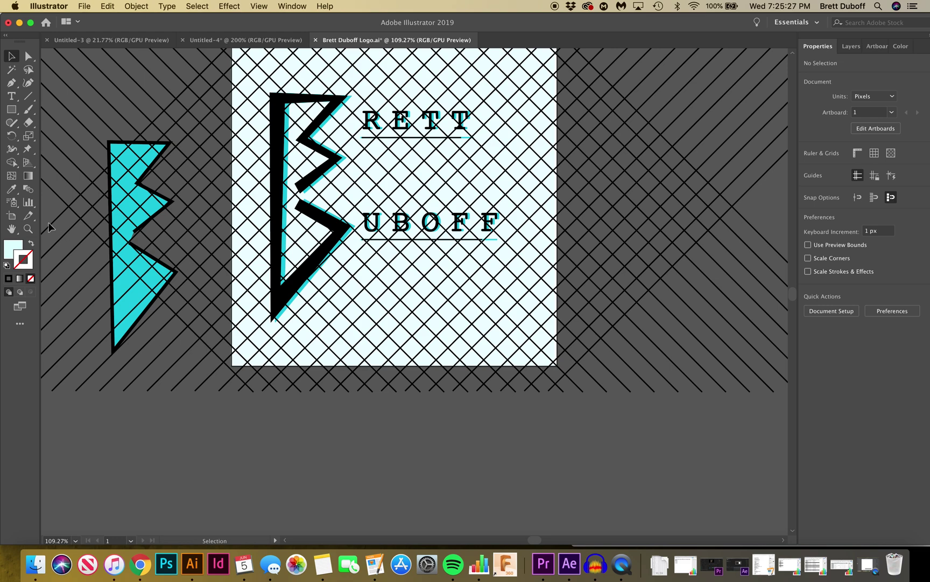
pyautogui.click(28, 229)
pyautogui.keyDown('alt'); pyautogui.click(398, 283); pyautogui.keyUp('alt')
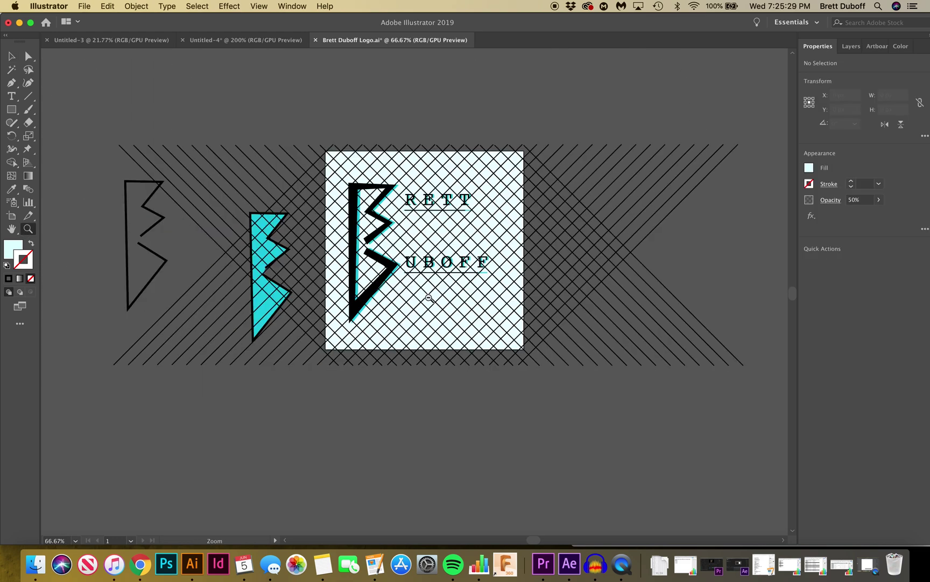
pyautogui.click(6, 56)
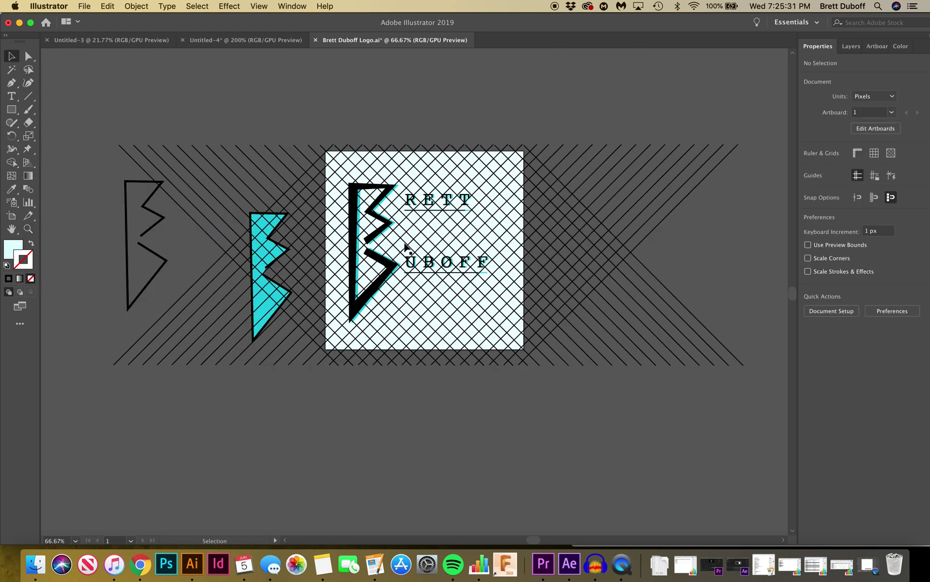
pyautogui.moveTo(219, 348); pyautogui.dragTo(52, 356)
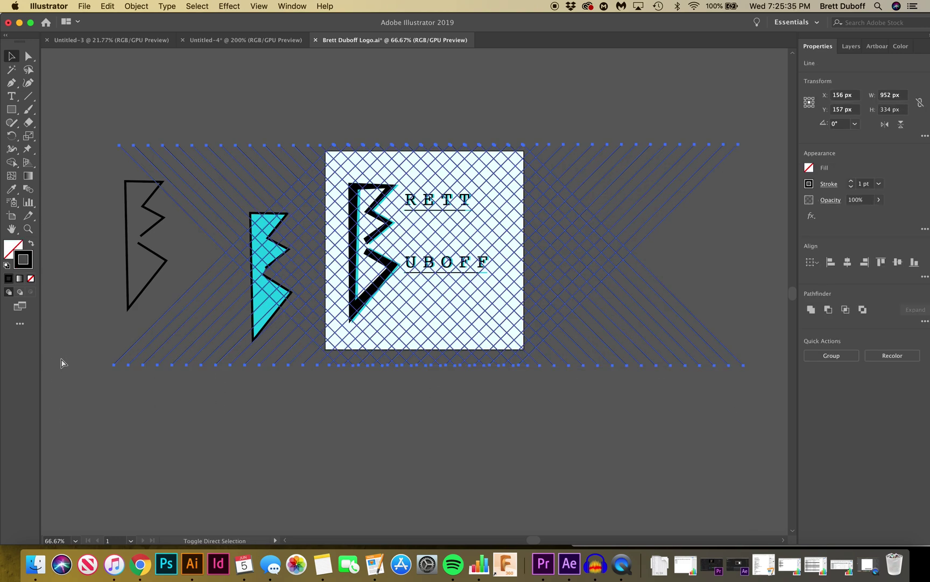
pyautogui.click(291, 434)
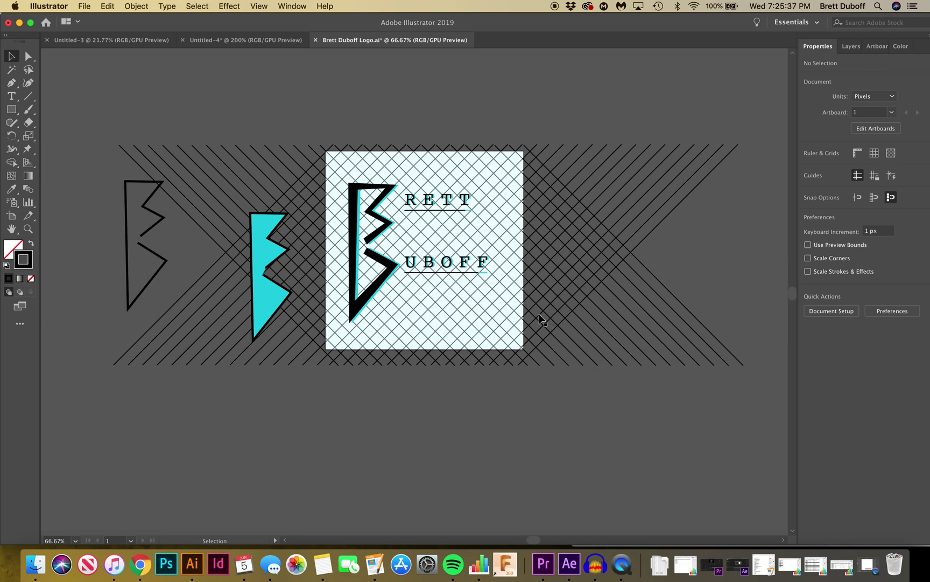
pyautogui.click(29, 231)
pyautogui.click(383, 263)
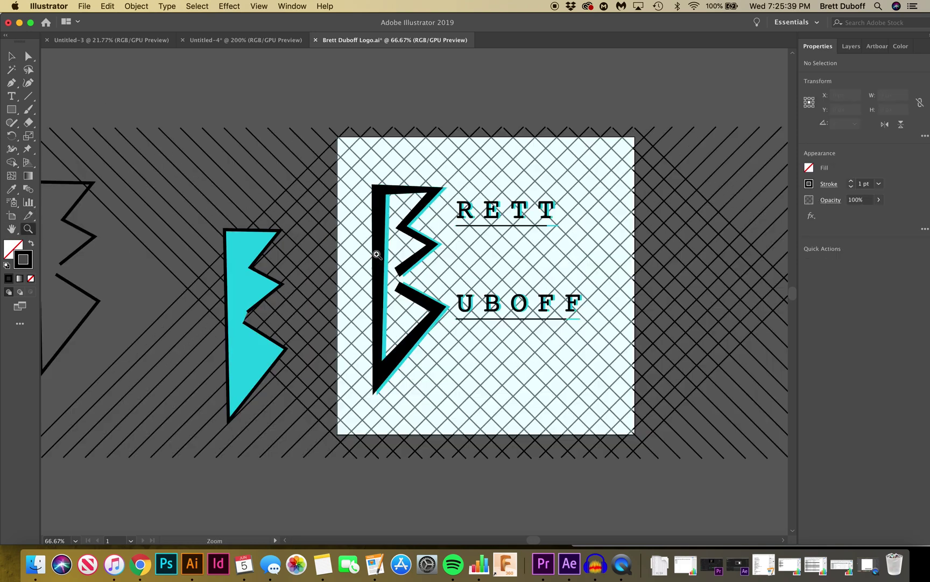
pyautogui.click(586, 328)
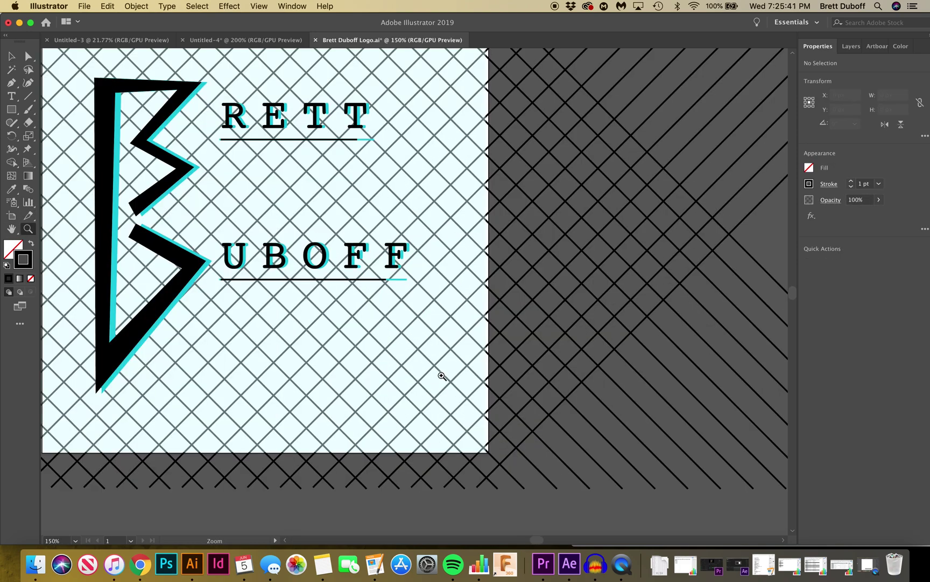
pyautogui.keyDown('alt'); pyautogui.click(350, 325); pyautogui.keyUp('alt')
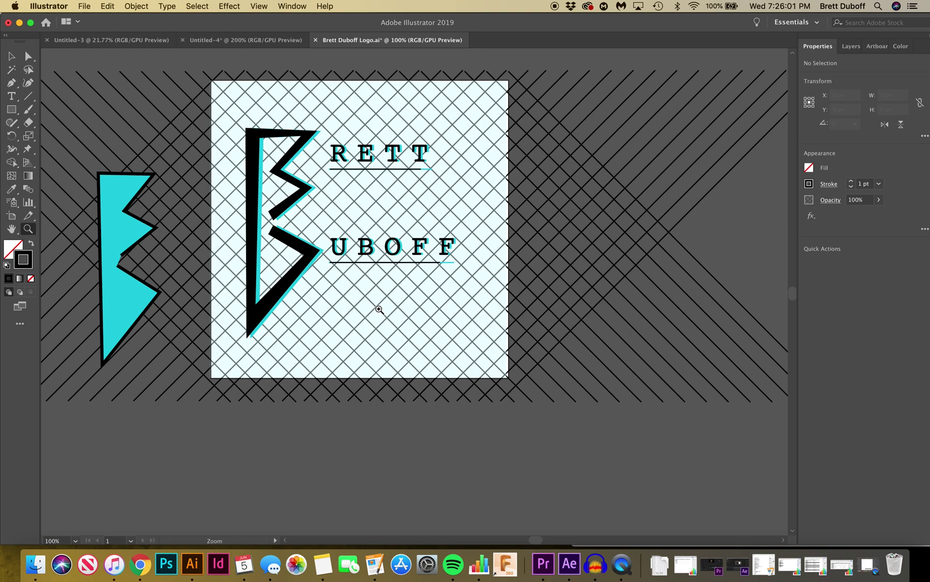
# Step: Set the aqua overlay rectangle to 70% opacity and widen it slightly to the right
pyautogui.click(11, 54)
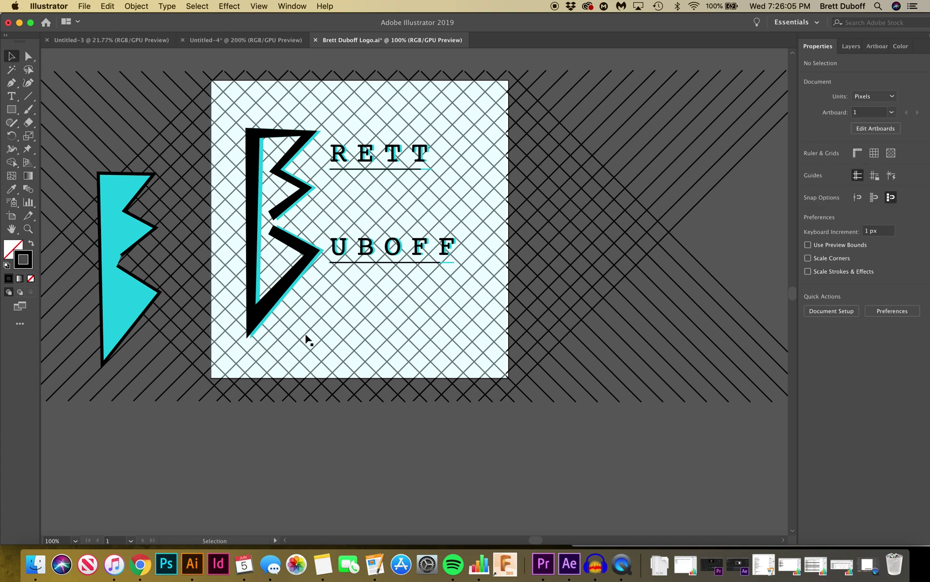
pyautogui.click(334, 339)
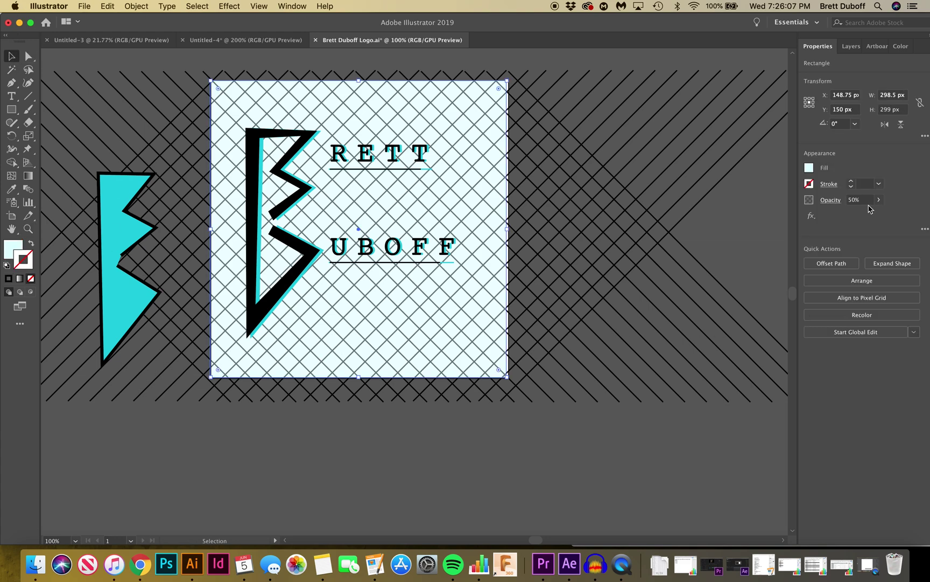
pyautogui.click(852, 199)
pyautogui.press('Return')
pyautogui.click(394, 433)
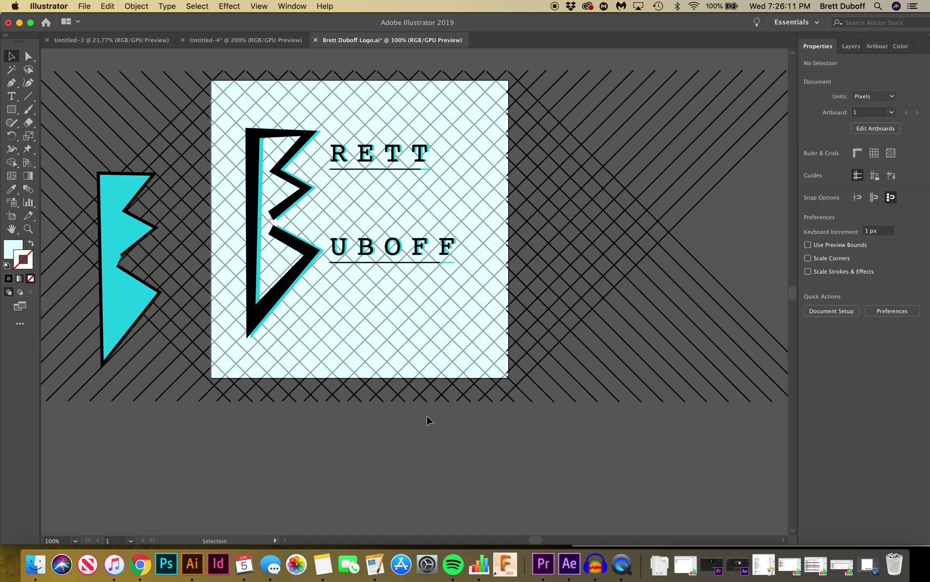
pyautogui.click(434, 331)
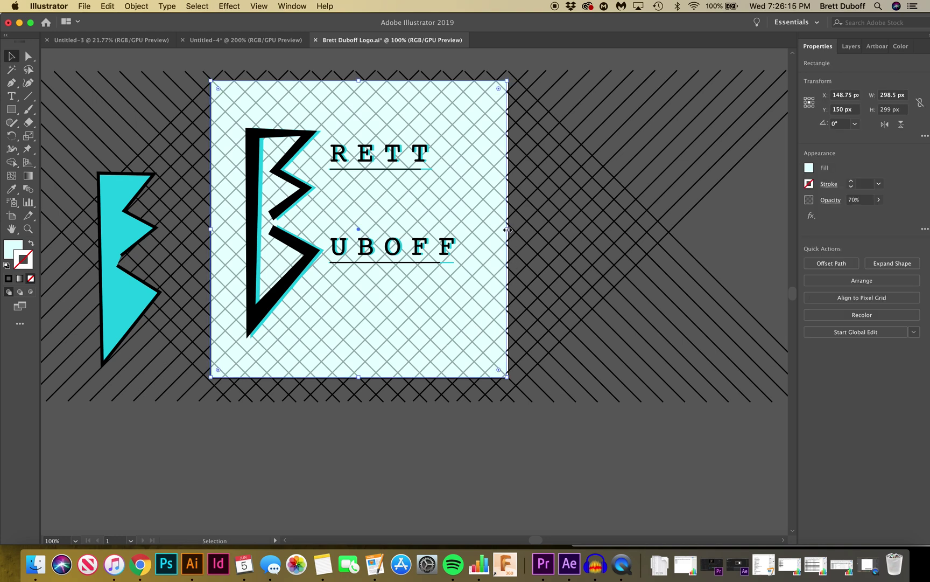
pyautogui.moveTo(506, 230); pyautogui.dragTo(510, 229)
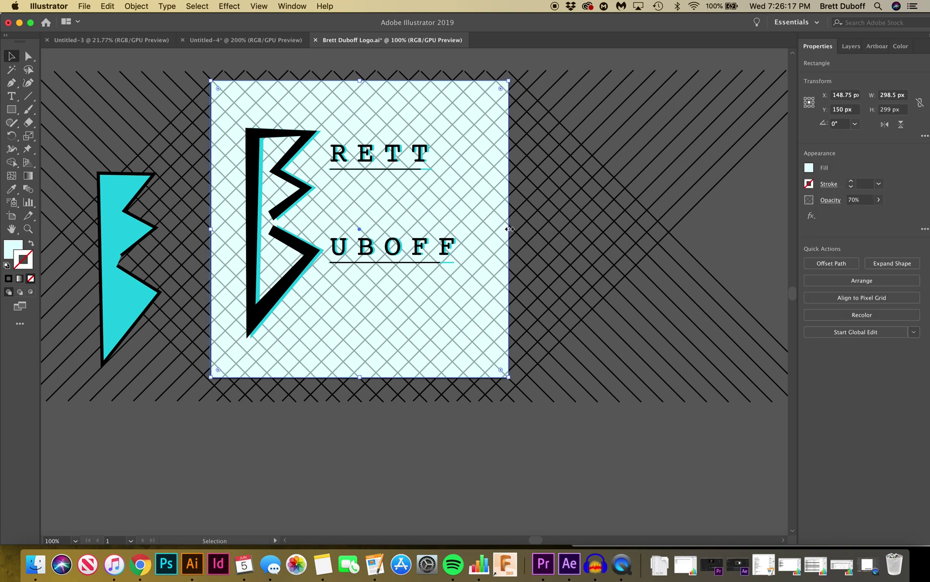
pyautogui.click(447, 493)
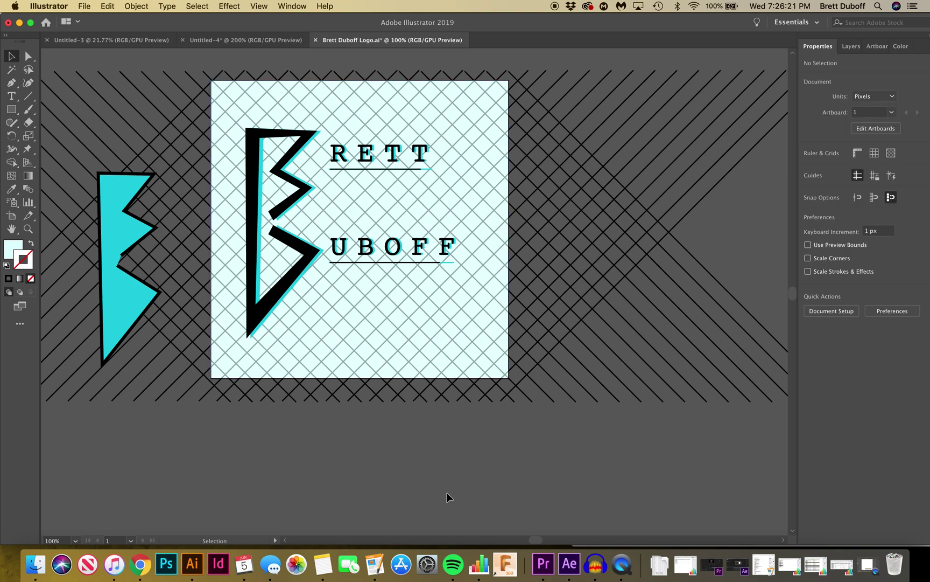
# Step: Delete four stray diagonal lines around the artboard
pyautogui.click(743, 305)
pyautogui.press('Delete')
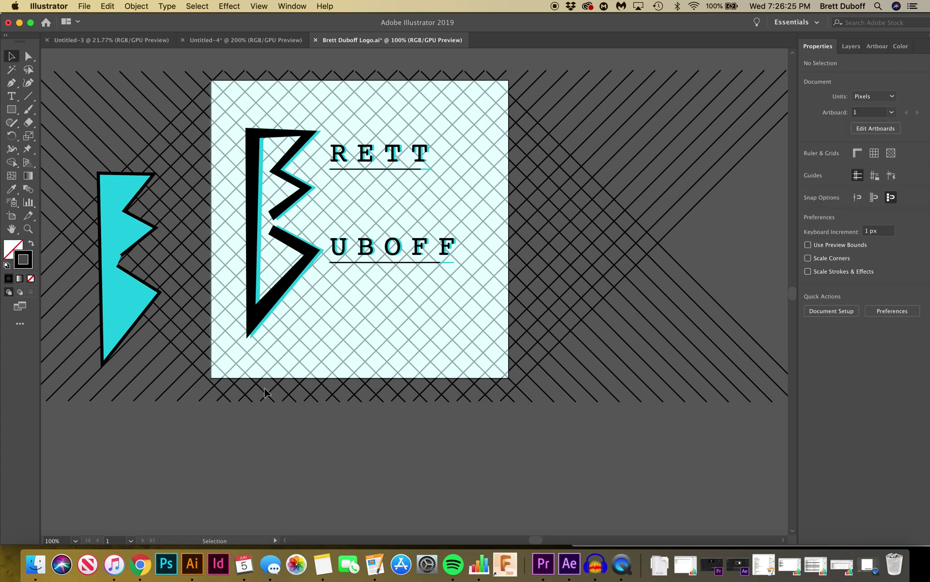
pyautogui.click(230, 401)
pyautogui.press('Delete')
pyautogui.click(198, 101)
pyautogui.press('Delete')
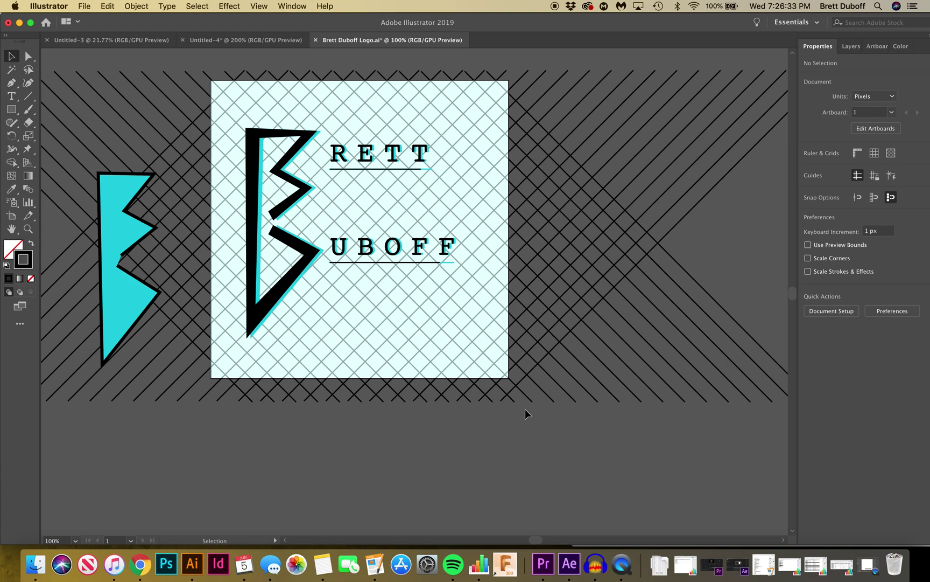
pyautogui.click(512, 394)
pyautogui.press('Delete')
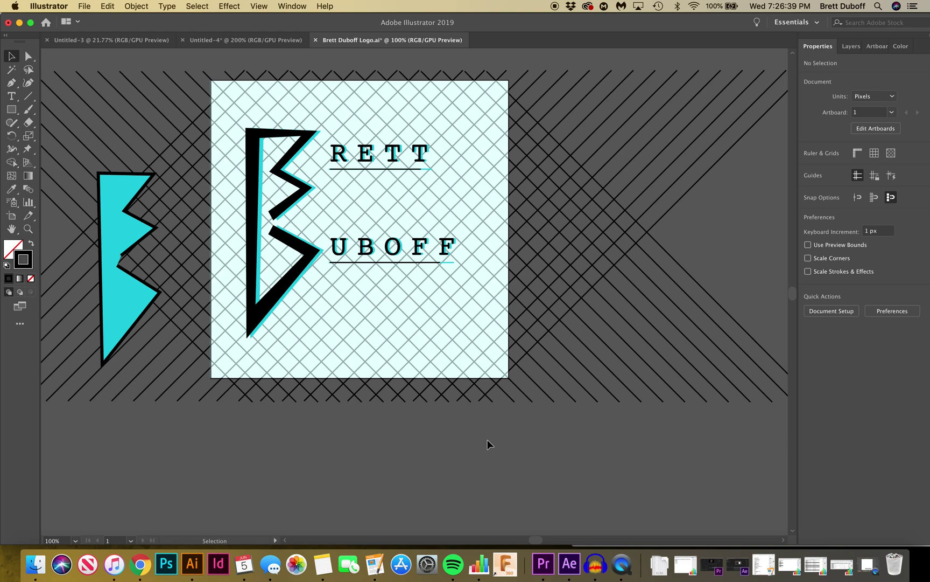
pyautogui.click(251, 401)
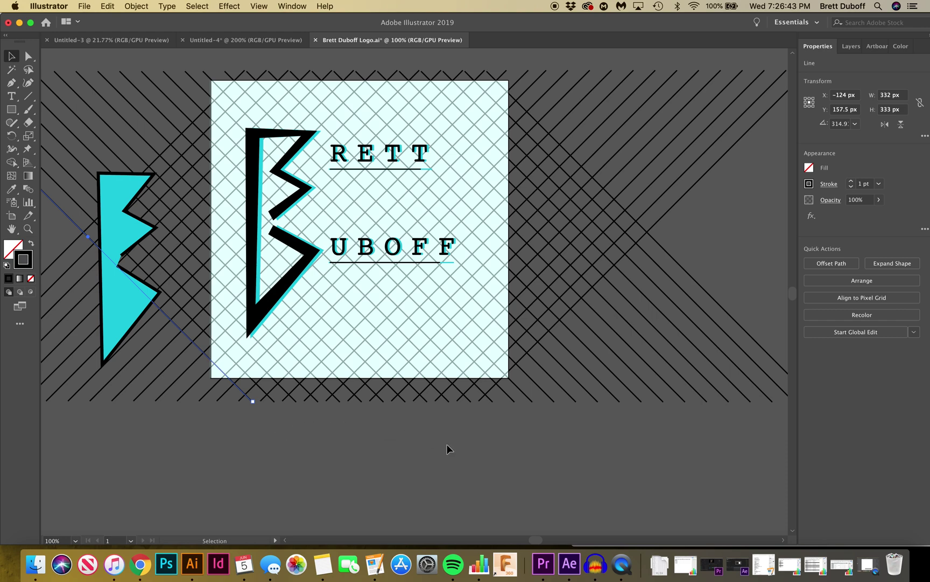
pyautogui.keyDown('shift'); pyautogui.click(273, 404); pyautogui.keyUp('shift')
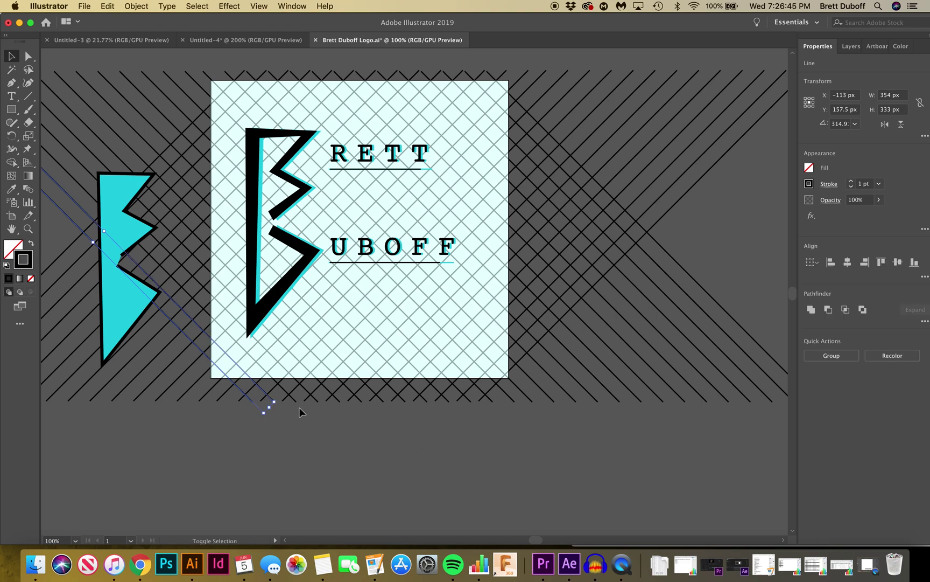
pyautogui.keyDown('shift'); pyautogui.click(300, 405); pyautogui.keyUp('shift')
pyautogui.keyDown('shift'); pyautogui.click(322, 404); pyautogui.keyUp('shift')
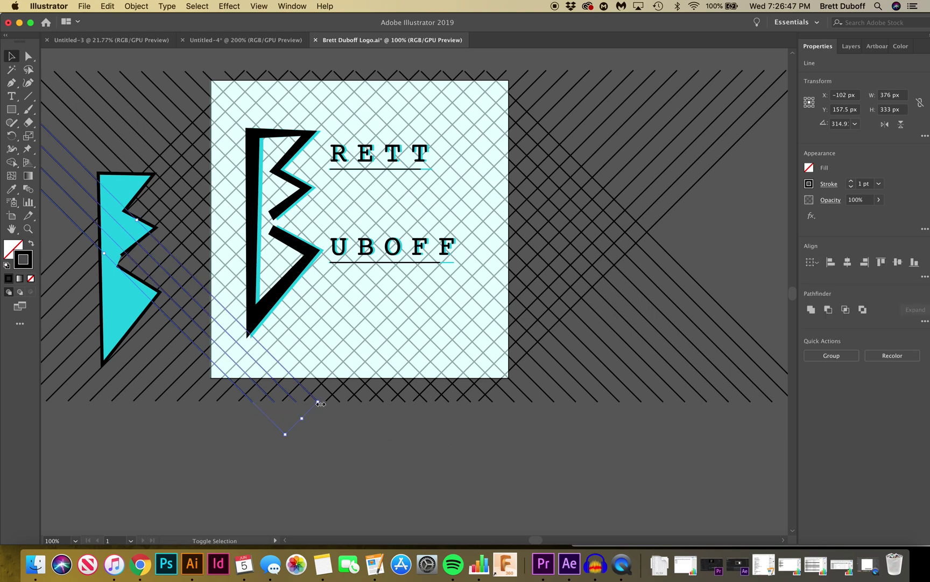
pyautogui.keyDown('shift'); pyautogui.click(340, 404); pyautogui.keyUp('shift')
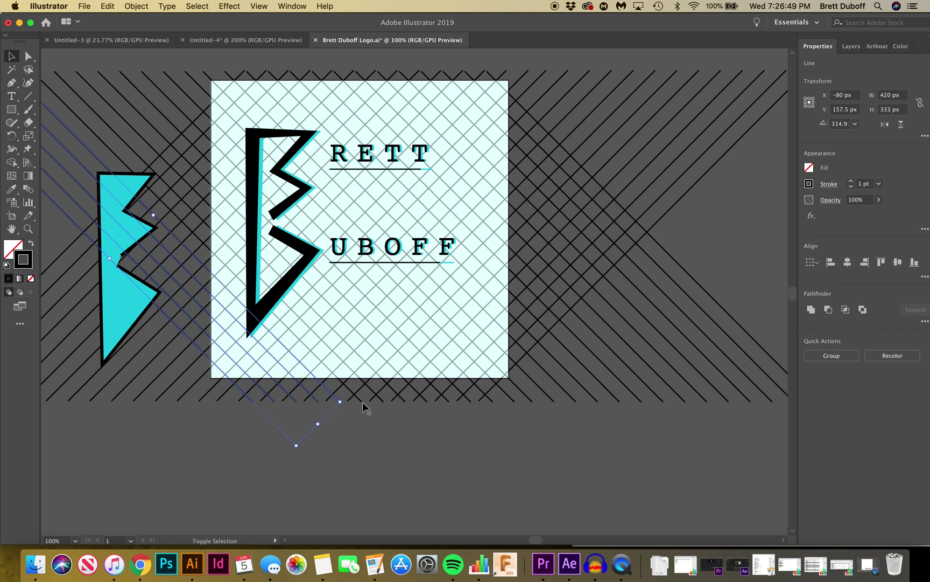
pyautogui.keyDown('shift'); pyautogui.click(362, 404); pyautogui.keyUp('shift')
pyautogui.keyDown('shift'); pyautogui.click(382, 403); pyautogui.keyUp('shift')
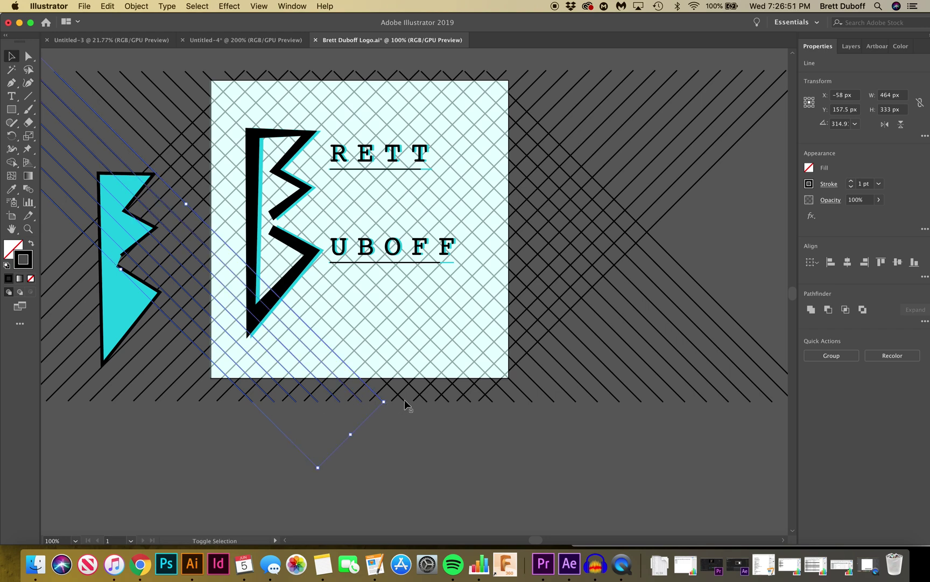
pyautogui.keyDown('shift'); pyautogui.click(405, 401); pyautogui.keyUp('shift')
pyautogui.keyDown('shift'); pyautogui.click(427, 403); pyautogui.keyUp('shift')
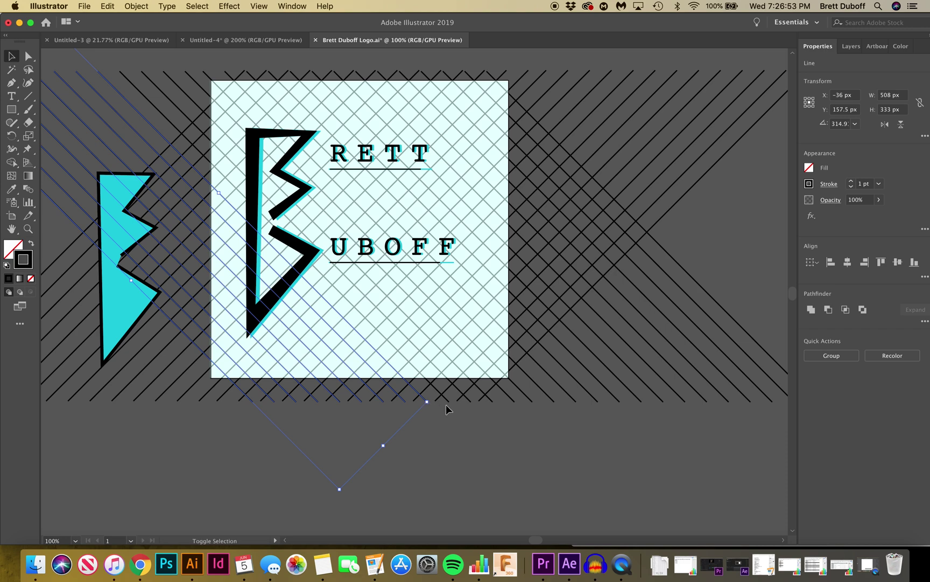
pyautogui.keyDown('shift'); pyautogui.click(448, 403); pyautogui.keyUp('shift')
pyautogui.keyDown('shift'); pyautogui.click(472, 404); pyautogui.keyUp('shift')
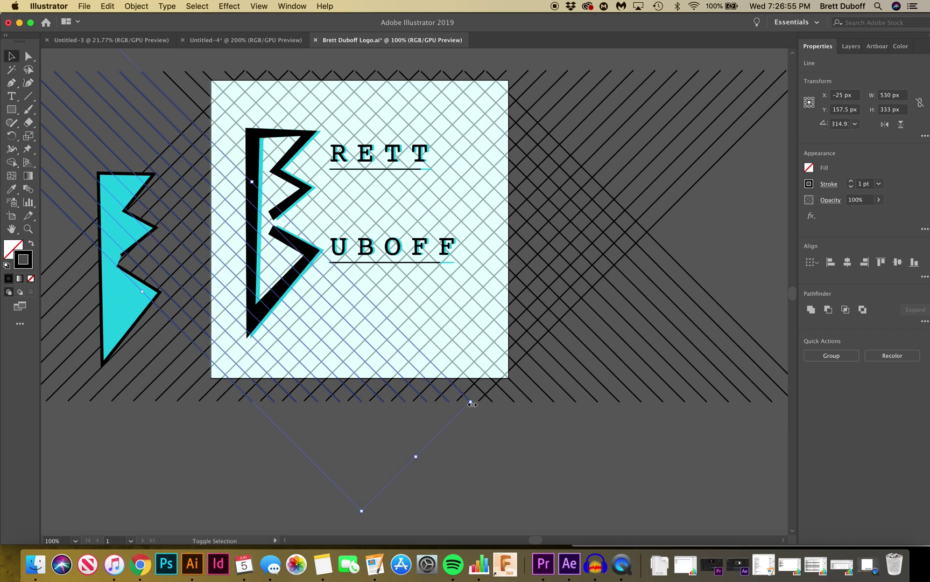
pyautogui.keyDown('shift'); pyautogui.click(494, 403); pyautogui.keyUp('shift')
pyautogui.keyDown('shift'); pyautogui.click(516, 403); pyautogui.keyUp('shift')
pyautogui.keyDown('shift'); pyautogui.click(533, 403); pyautogui.keyUp('shift')
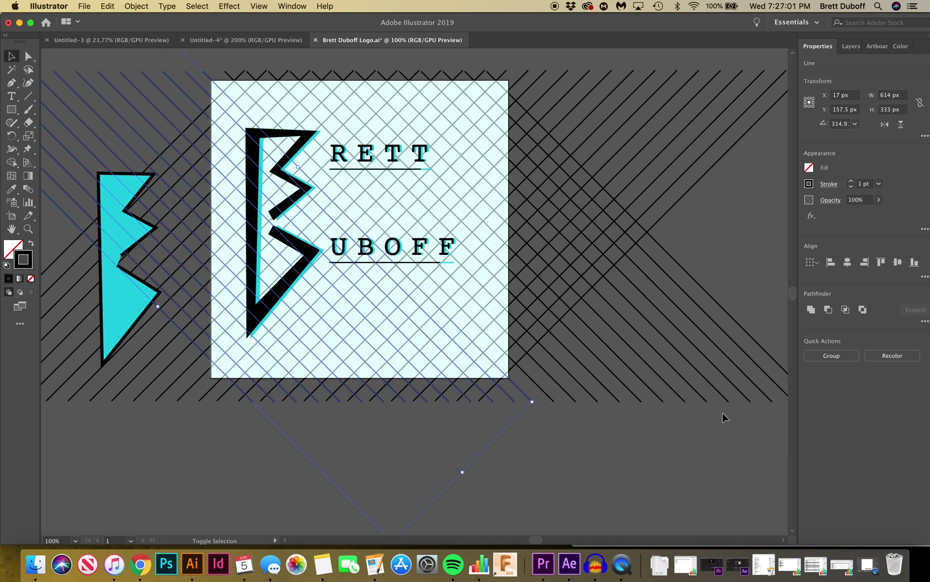
pyautogui.moveTo(780, 413); pyautogui.dragTo(550, 355)
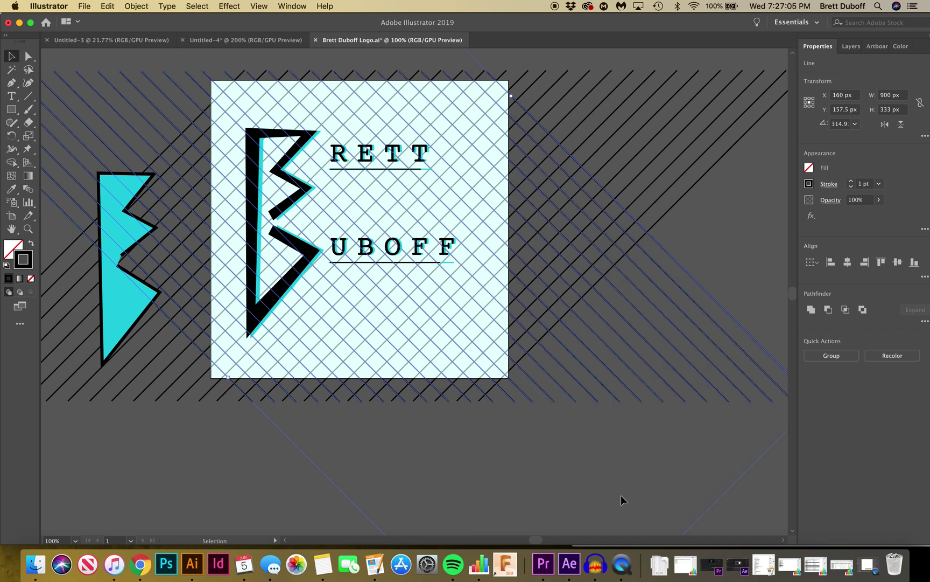
pyautogui.press('a')
pyautogui.press('v')
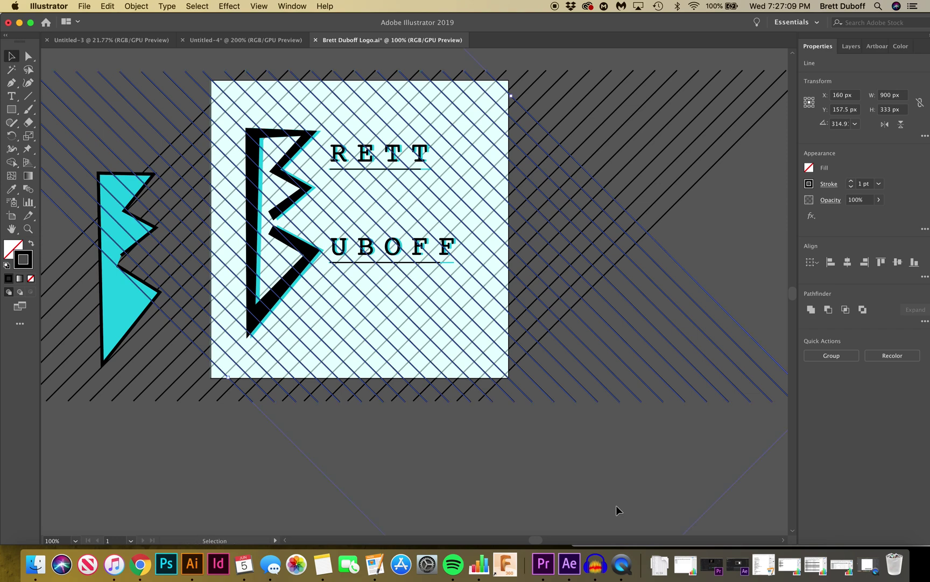
pyautogui.click(180, 461)
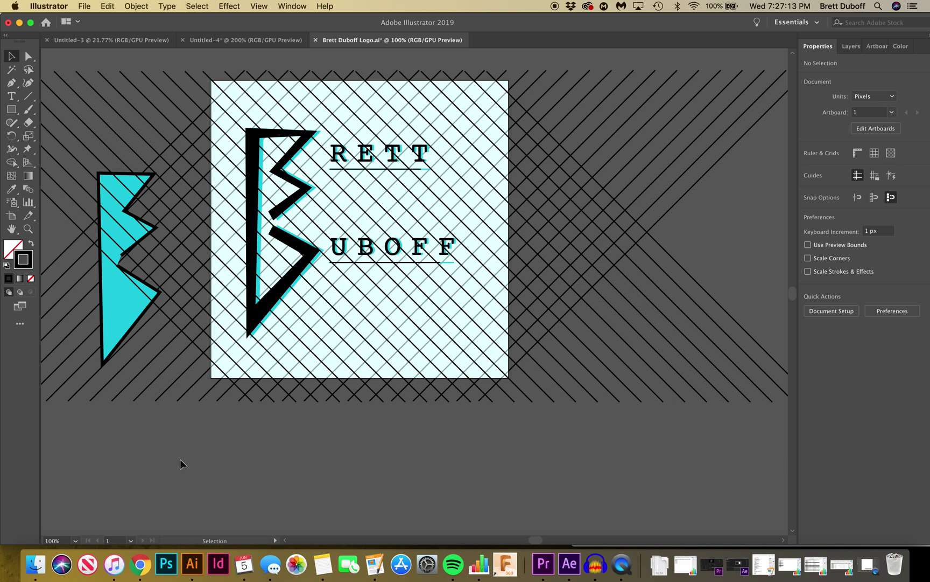
# Step: Shift-select the row of same-direction diagonal hatch lines along the bottom edge
pyautogui.click(335, 237)
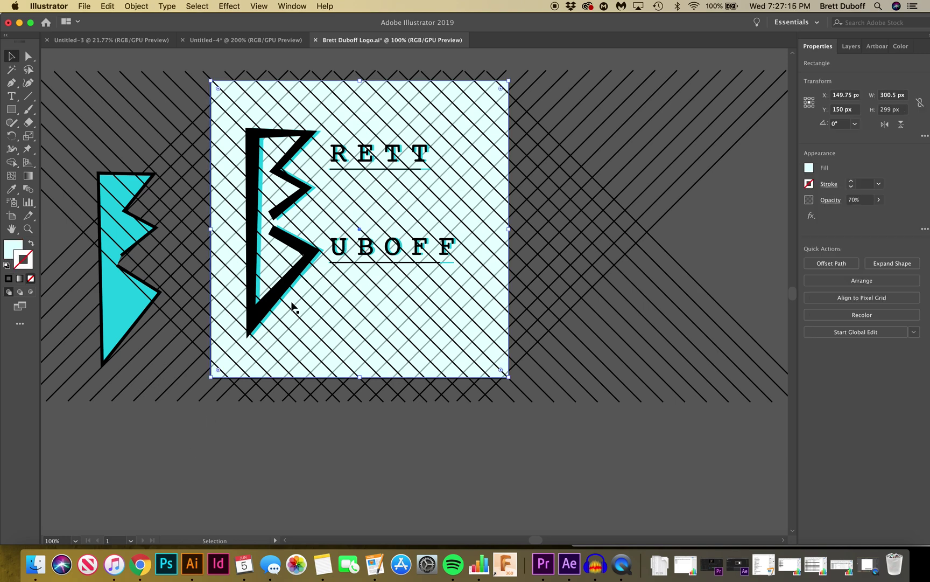
pyautogui.click(393, 458)
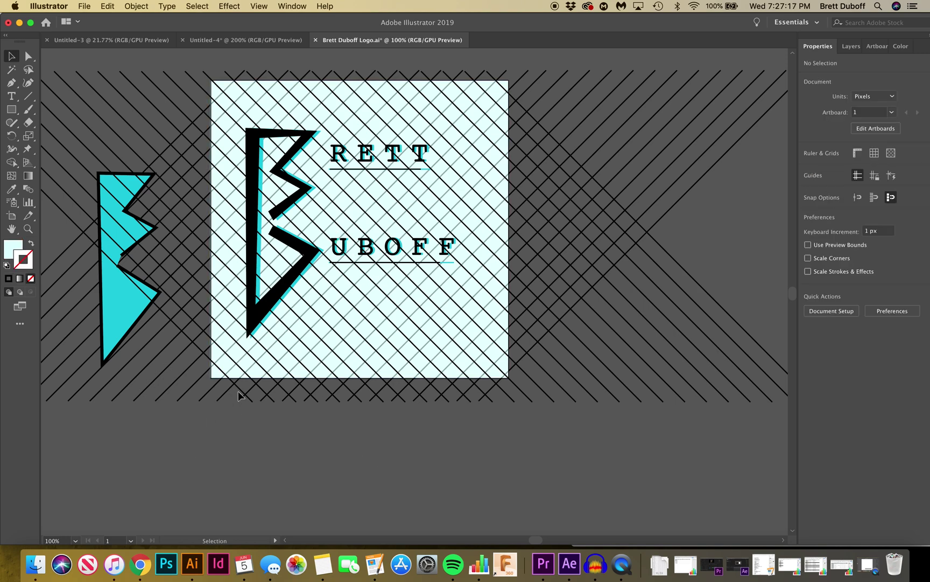
pyautogui.click(241, 390)
pyautogui.keyDown('shift'); pyautogui.click(271, 399); pyautogui.keyUp('shift')
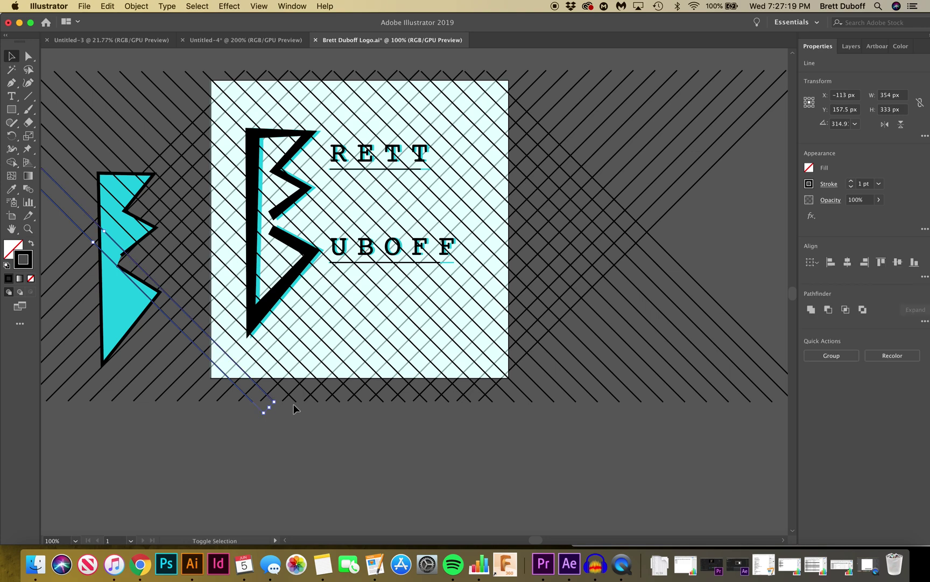
pyautogui.keyDown('shift'); pyautogui.click(296, 401); pyautogui.keyUp('shift')
pyautogui.keyDown('shift'); pyautogui.click(317, 401); pyautogui.keyUp('shift')
pyautogui.keyDown('shift'); pyautogui.click(340, 402); pyautogui.keyUp('shift')
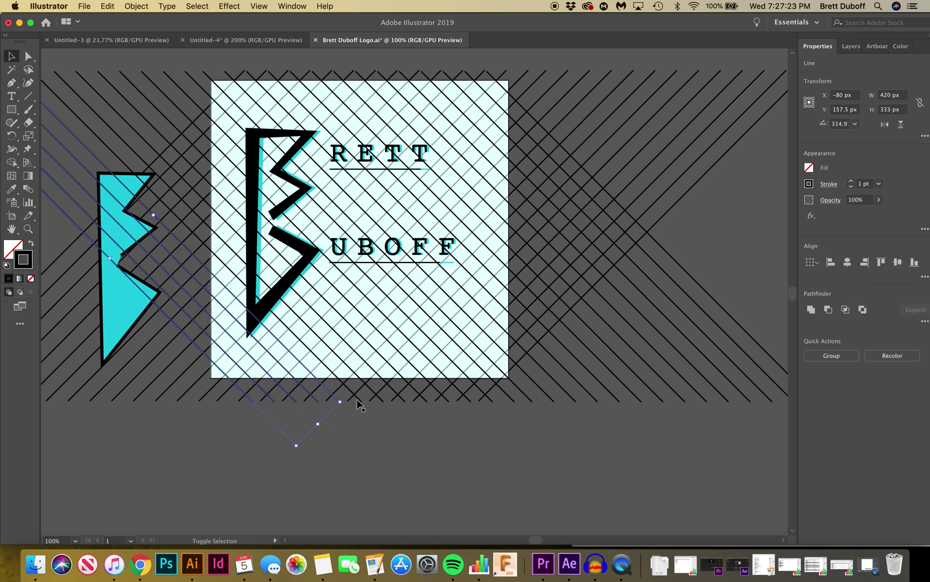
pyautogui.keyDown('shift'); pyautogui.click(360, 402); pyautogui.keyUp('shift')
pyautogui.keyDown('shift'); pyautogui.click(383, 401); pyautogui.keyUp('shift')
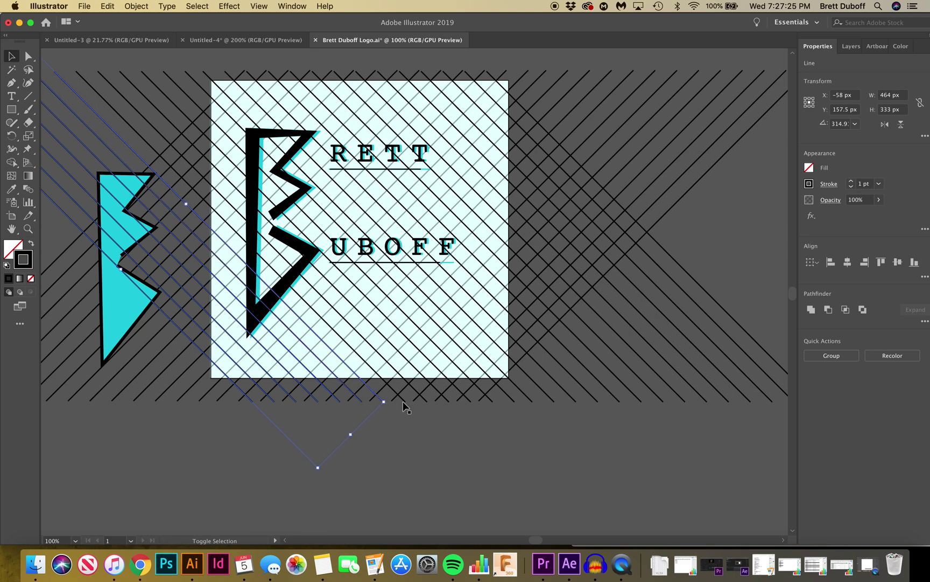
pyautogui.keyDown('shift'); pyautogui.click(404, 402); pyautogui.keyUp('shift')
pyautogui.keyDown('shift'); pyautogui.click(426, 402); pyautogui.keyUp('shift')
pyautogui.keyDown('shift'); pyautogui.click(448, 401); pyautogui.keyUp('shift')
pyautogui.keyDown('shift'); pyautogui.click(470, 401); pyautogui.keyUp('shift')
pyautogui.keyDown('shift'); pyautogui.click(492, 402); pyautogui.keyUp('shift')
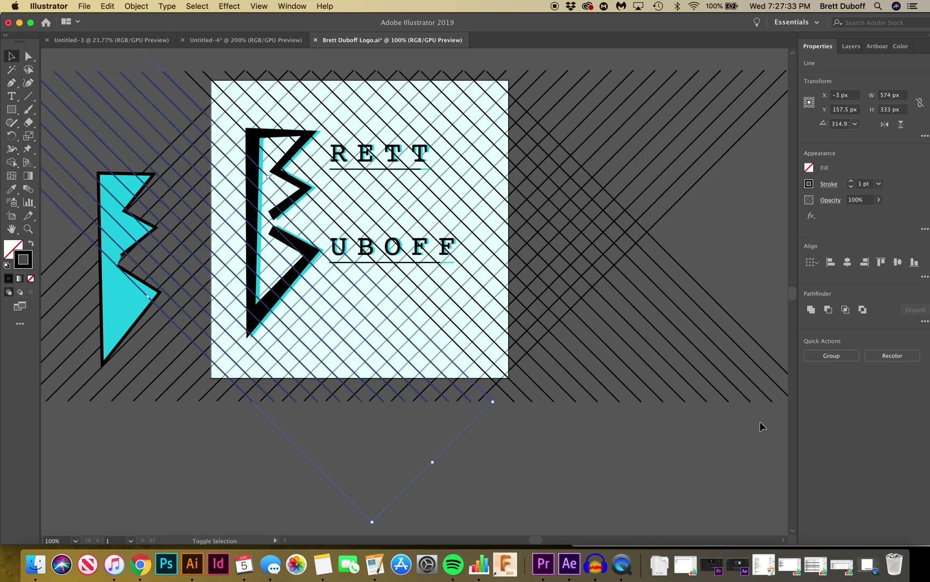
# Step: Add the remaining hatch lines and the long diagonal, then group them with Cmd+G
pyautogui.moveTo(613, 414)
pyautogui.mouseDown()
pyautogui.moveTo(474, 413)
pyautogui.moveTo(511, 388)
pyautogui.mouseUp()
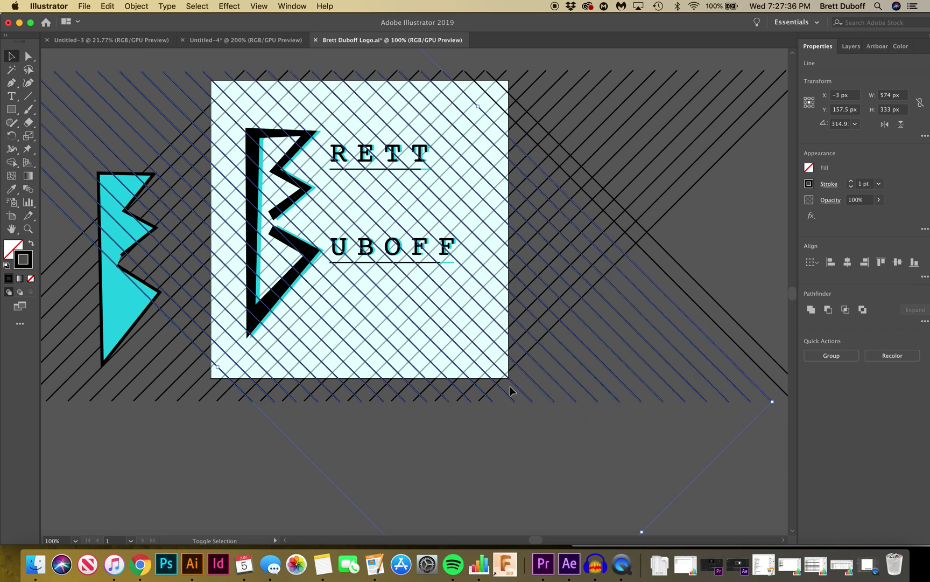
pyautogui.keyDown('shift'); pyautogui.click(761, 368); pyautogui.keyUp('shift')
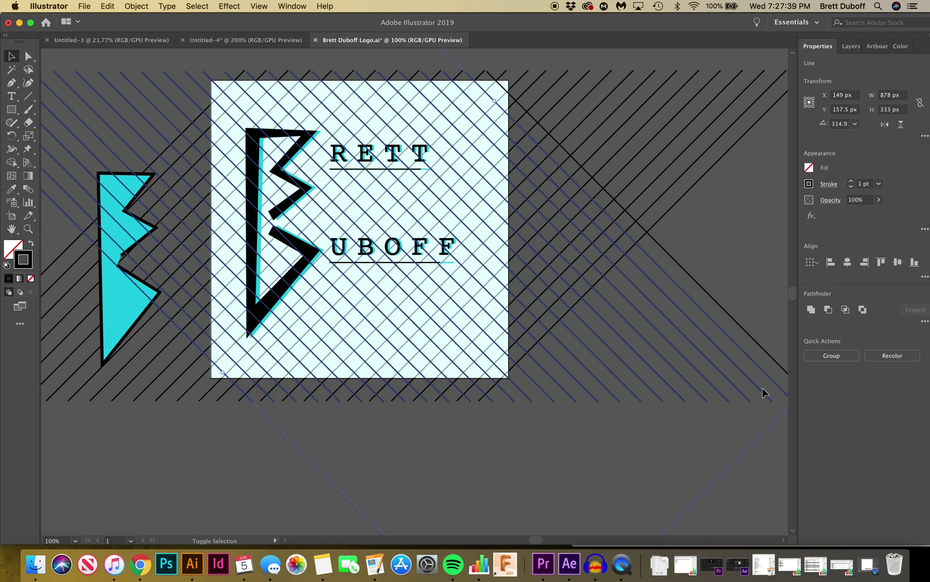
pyautogui.keyDown('shift'); pyautogui.click(772, 356); pyautogui.keyUp('shift')
pyautogui.press('super+g')
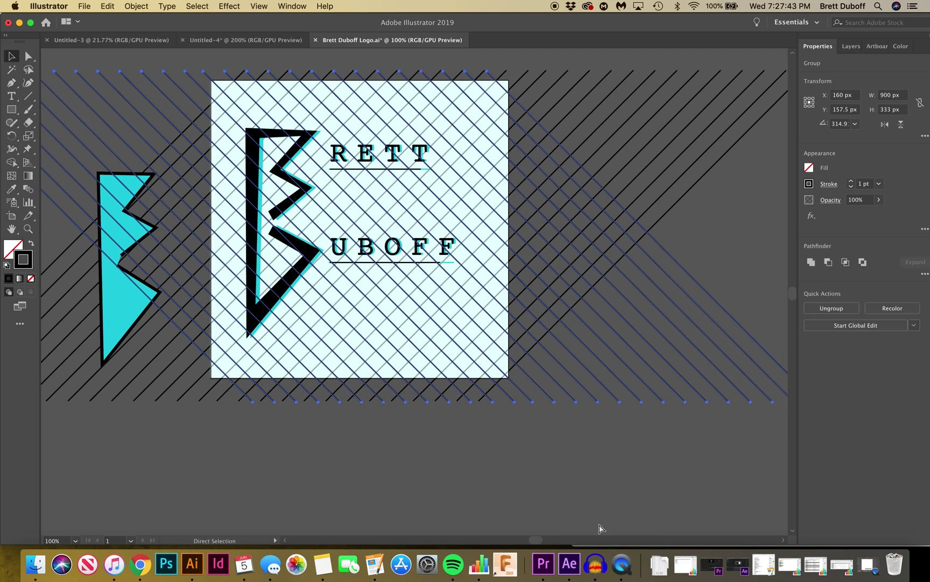
# Step: Give the grouped diagonal hatch lines a green #14b214 stroke instead of black
pyautogui.click(198, 441)
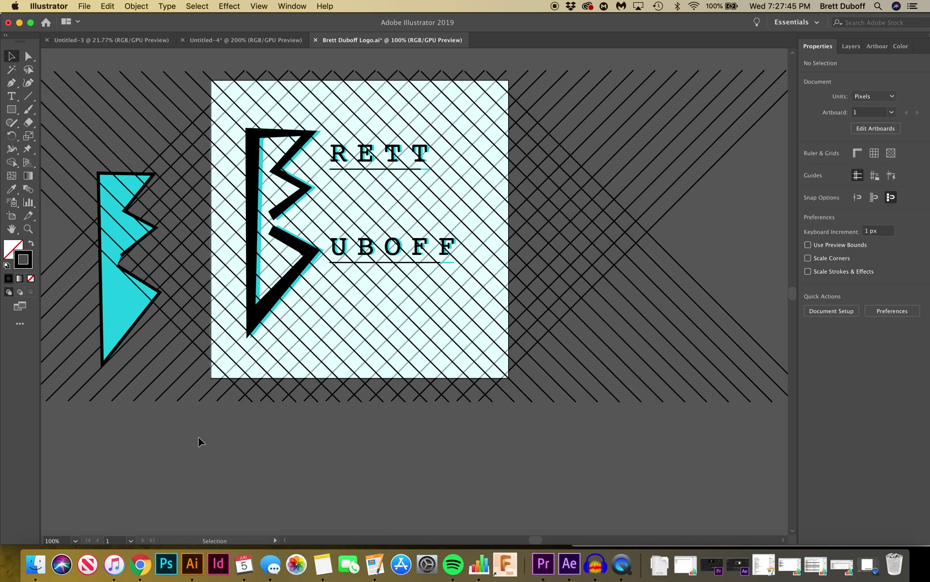
pyautogui.click(338, 407)
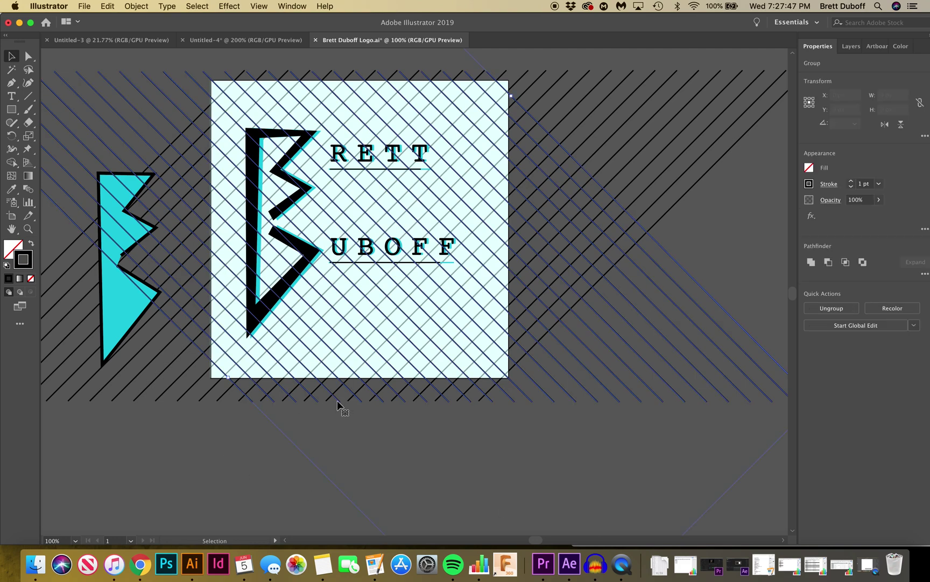
pyautogui.click(157, 5)
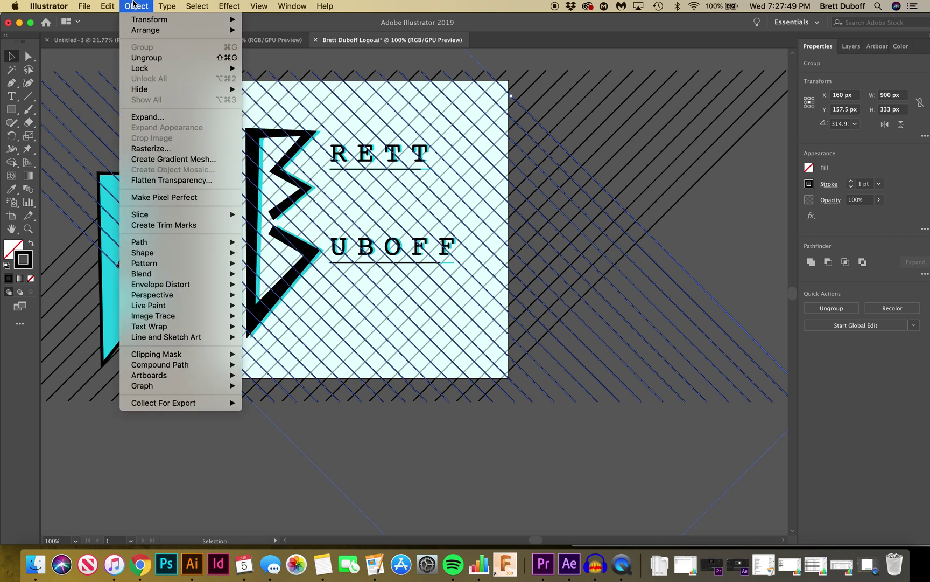
pyautogui.click(143, 4)
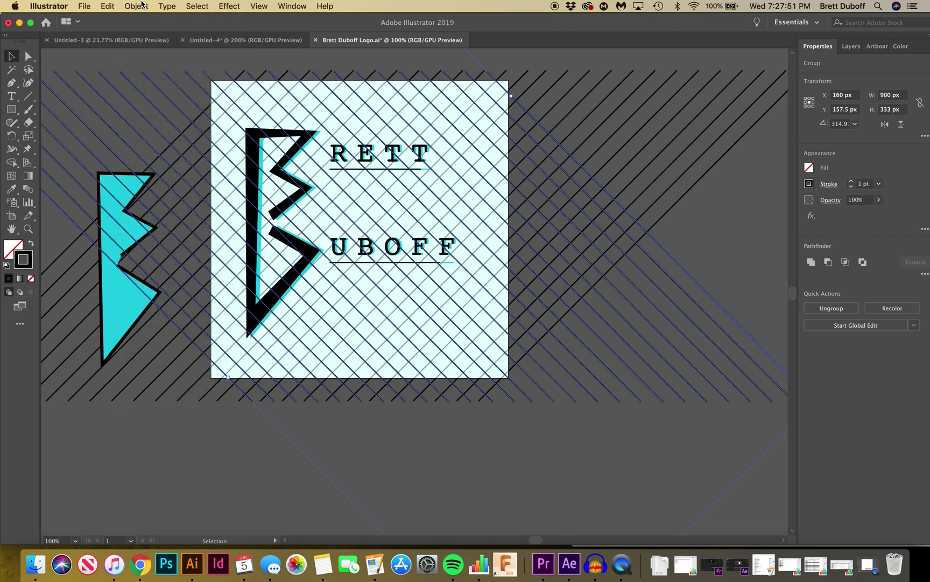
pyautogui.click(142, 5)
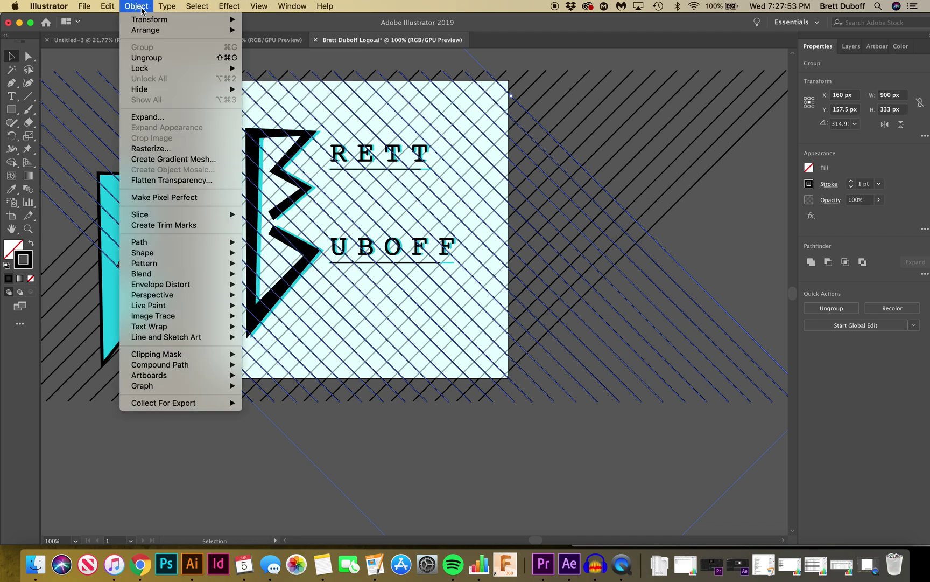
pyautogui.click(129, 4)
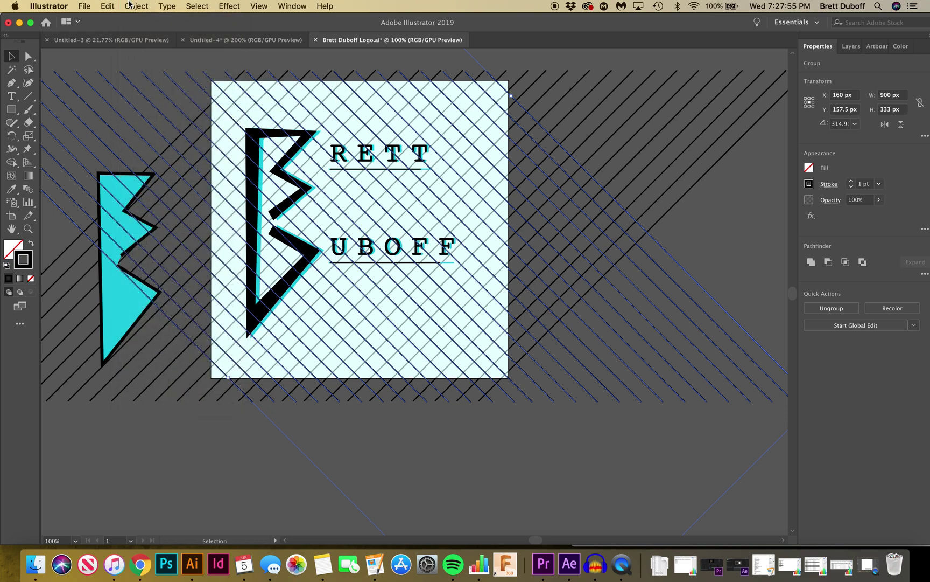
pyautogui.doubleClick(23, 261)
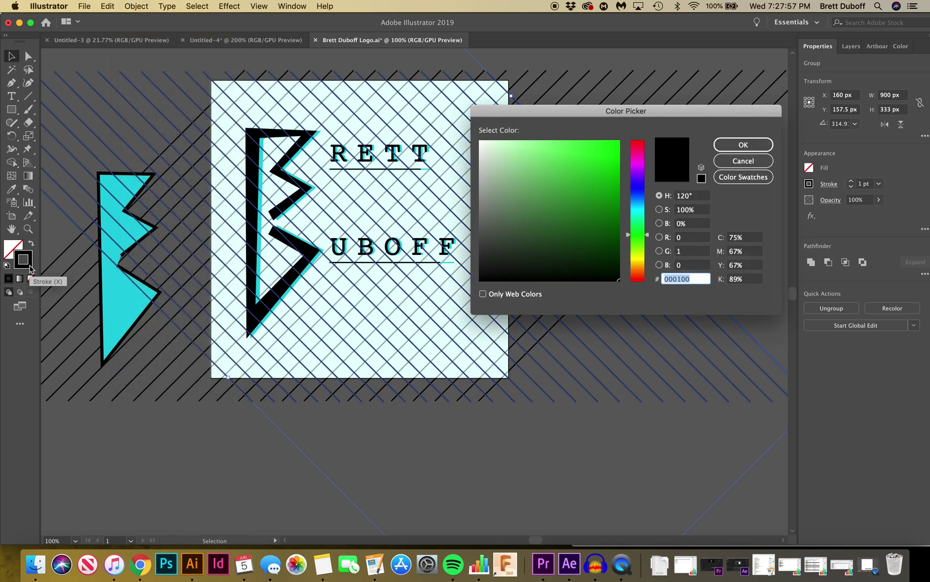
pyautogui.click(606, 182)
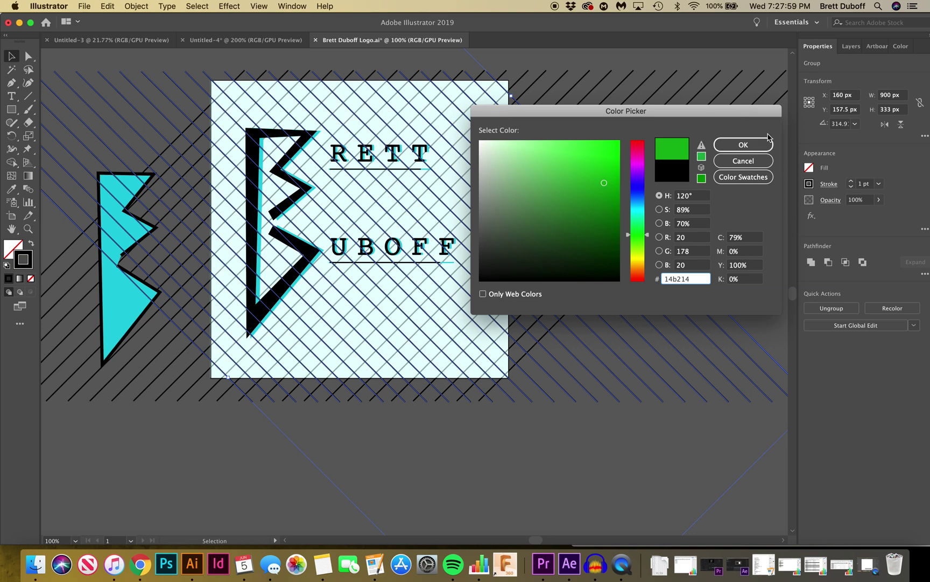
pyautogui.click(757, 143)
pyautogui.click(191, 498)
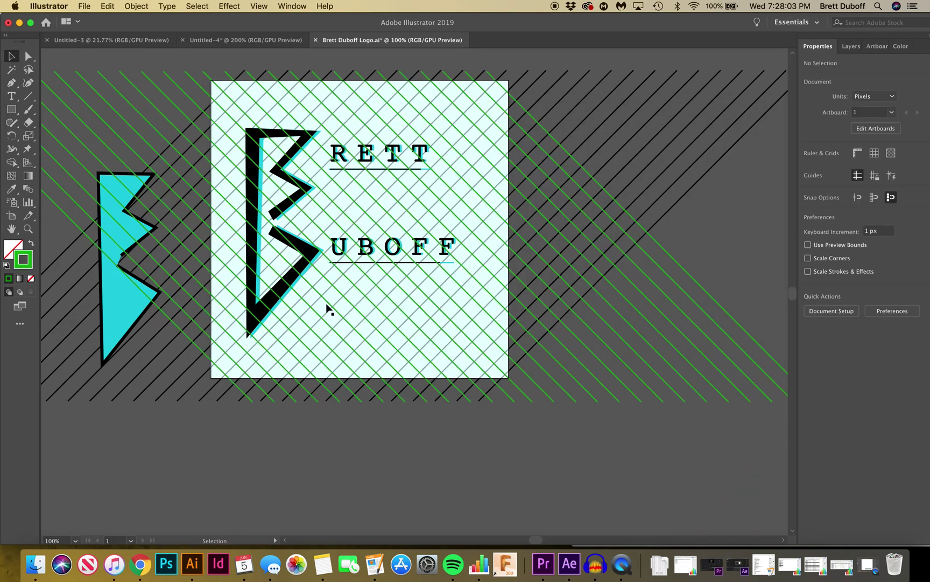
pyautogui.click(282, 294)
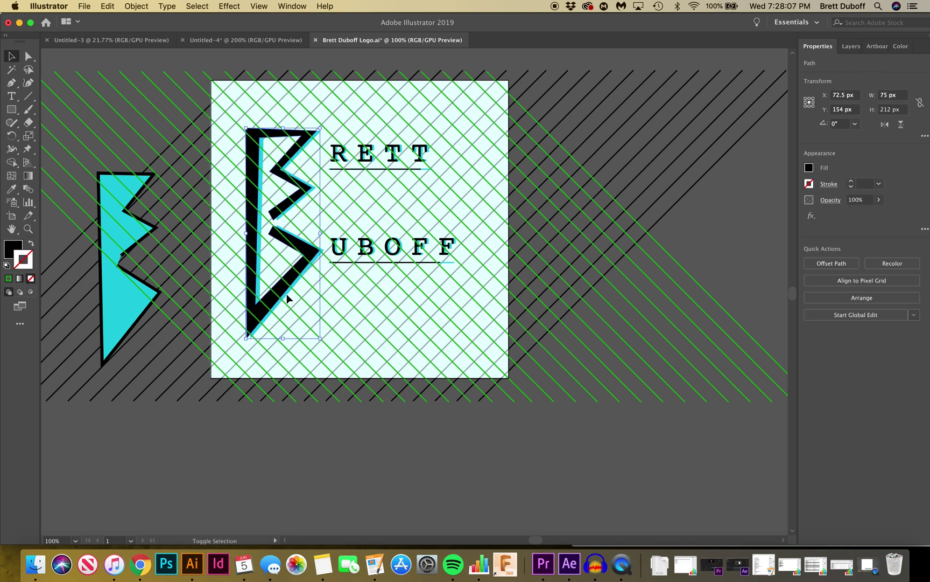
# Step: Bring the black-and-cyan B artwork in front of the diagonal stripes and group it
pyautogui.keyDown('shift'); pyautogui.click(324, 255); pyautogui.keyUp('shift')
pyautogui.click(291, 428)
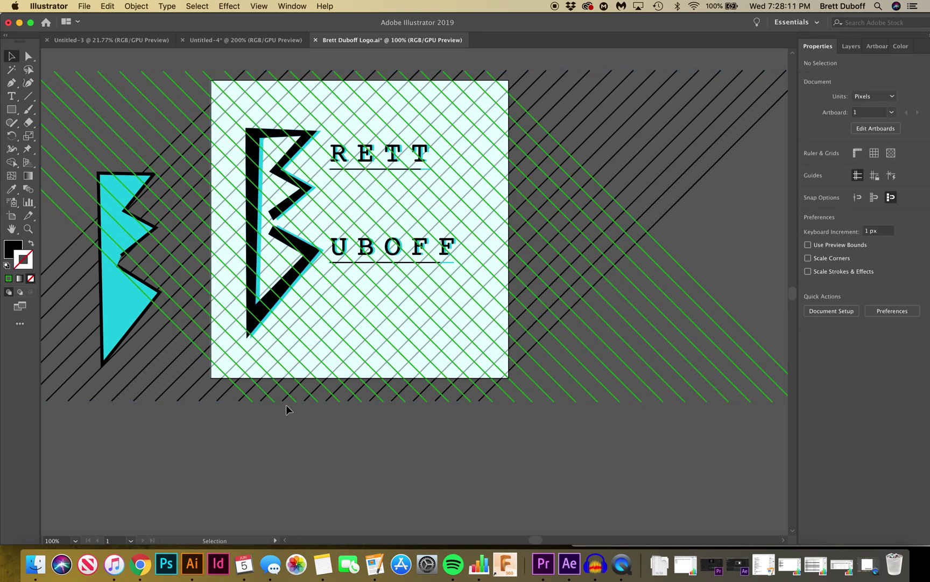
pyautogui.click(28, 228)
pyautogui.click(322, 272)
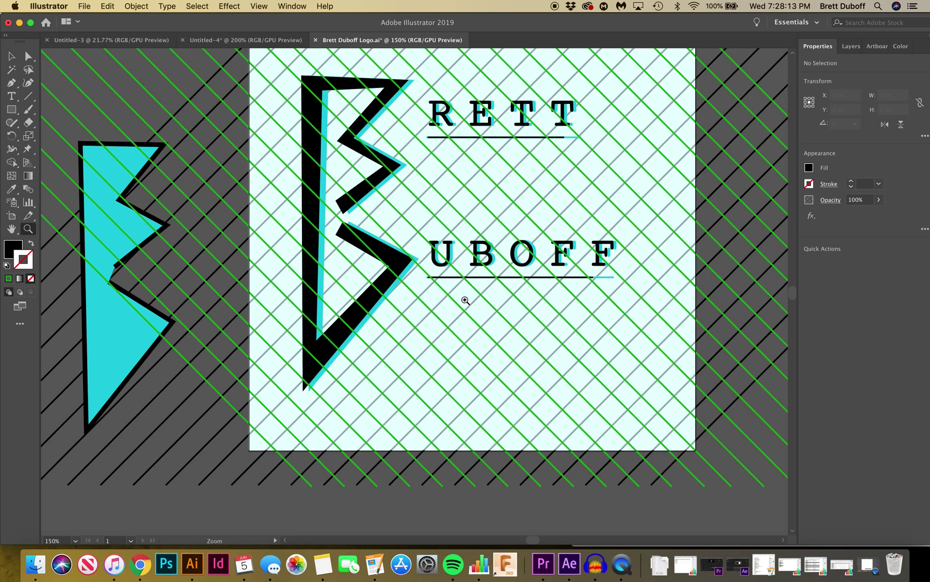
pyautogui.click(466, 300)
pyautogui.click(334, 223)
pyautogui.click(12, 56)
pyautogui.click(200, 242)
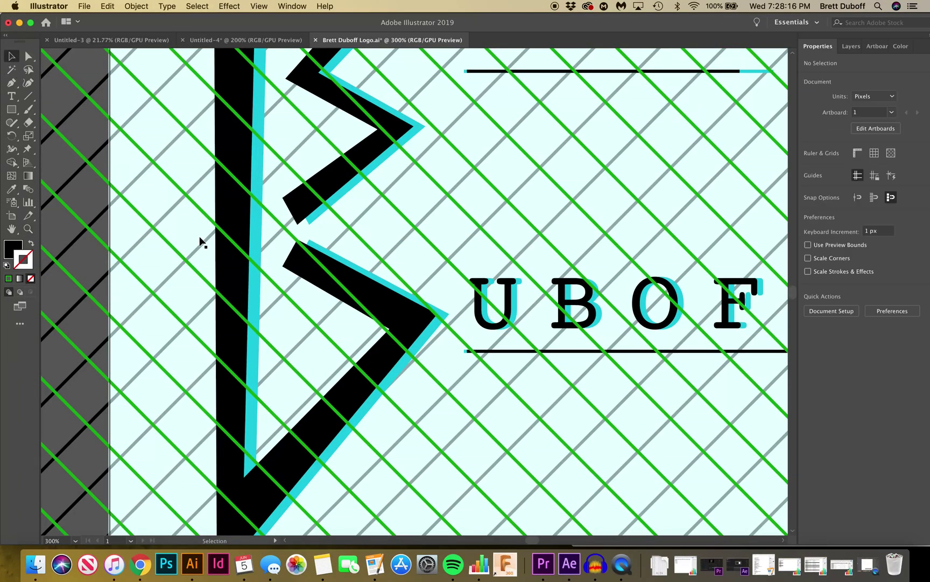
pyautogui.keyDown('shift'); pyautogui.click(255, 234); pyautogui.keyUp('shift')
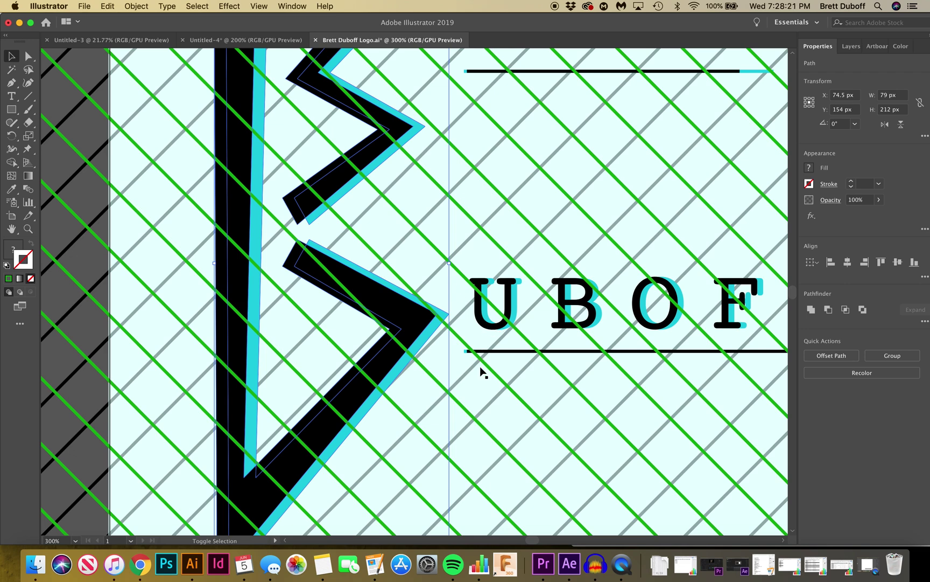
pyautogui.press('a')
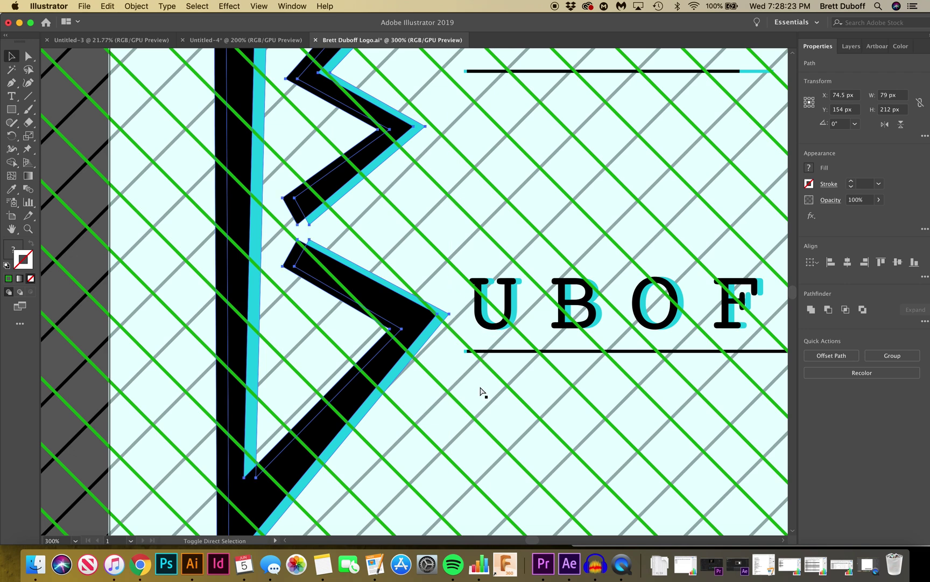
pyautogui.press('super+shift+bracketright')
pyautogui.press('super+g')
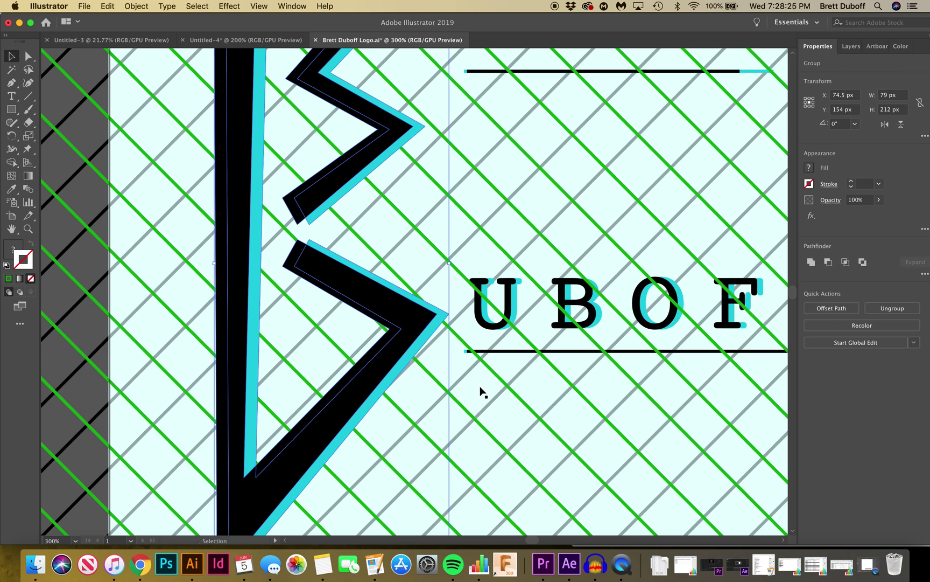
# Step: Select the UBOF name text with its underline, then the RETT text above
pyautogui.click(513, 307)
pyautogui.press('v')
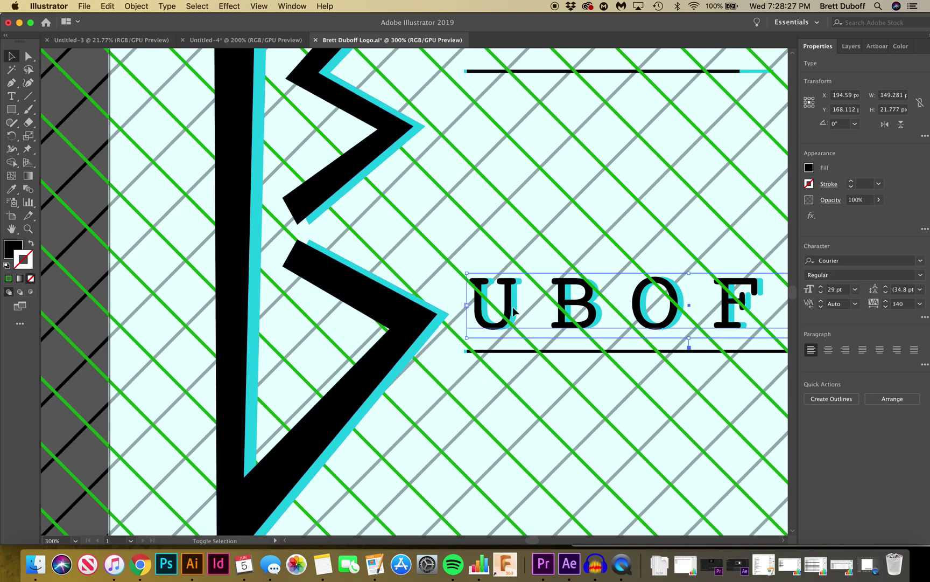
pyautogui.keyDown('shift'); pyautogui.click(498, 352); pyautogui.keyUp('shift')
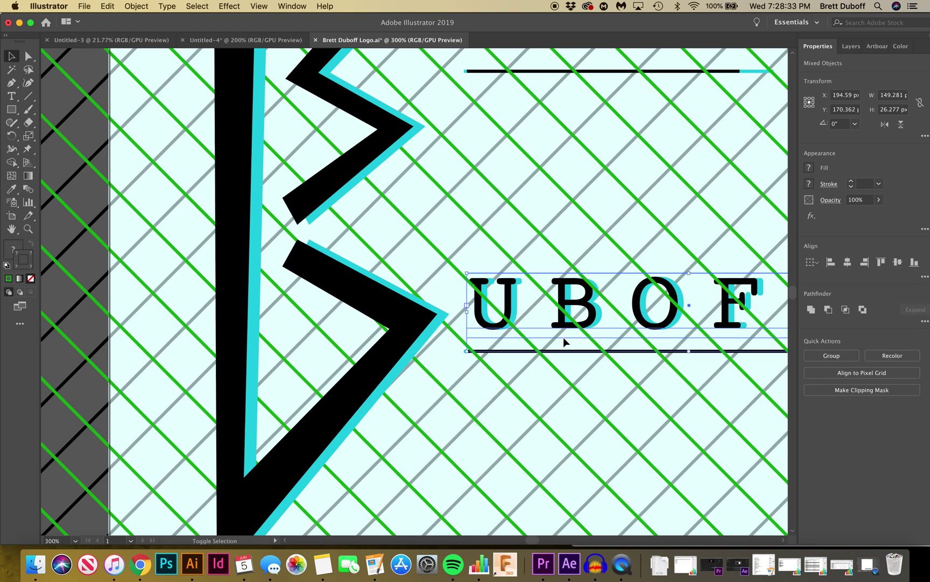
pyautogui.click(459, 331)
pyautogui.click(483, 328)
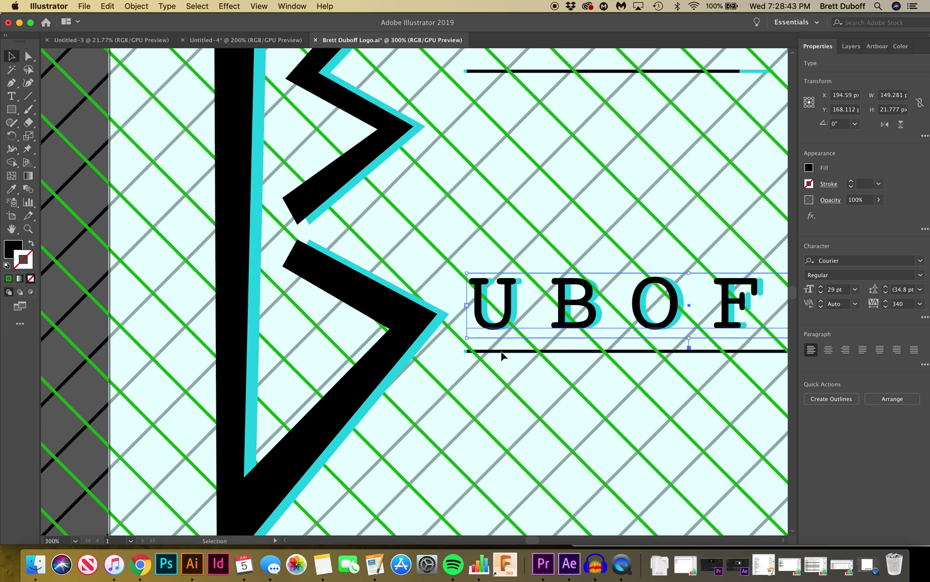
pyautogui.click(492, 72)
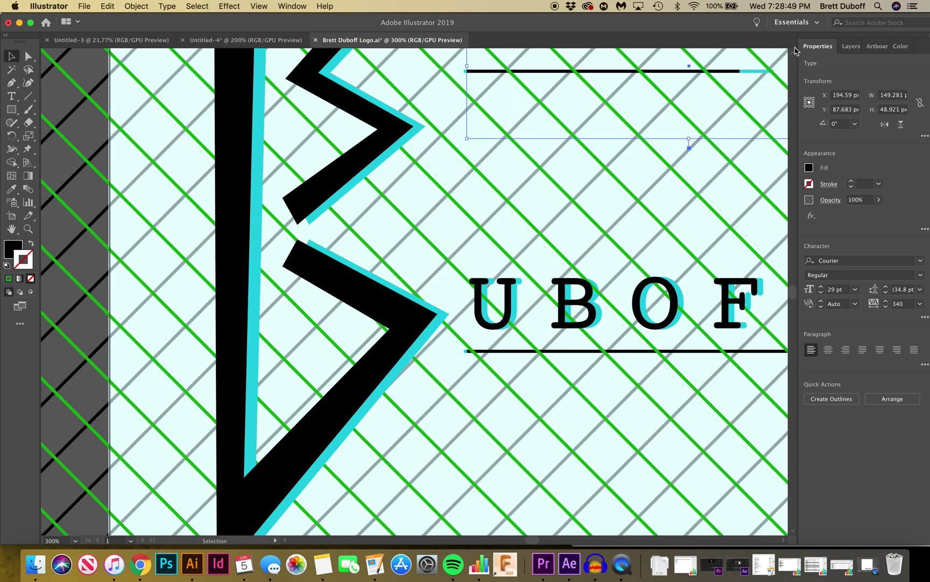
pyautogui.scroll(5, 796, 56)
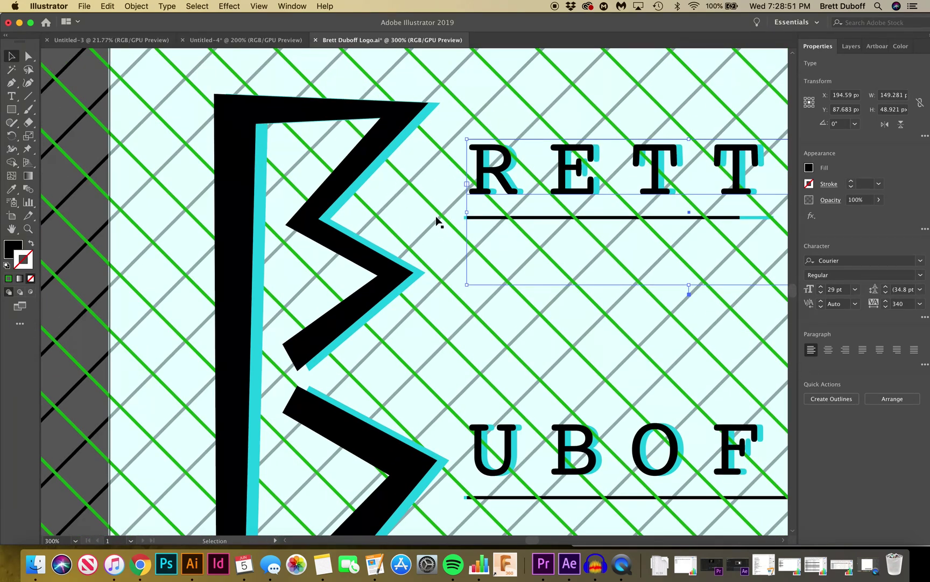
# Step: Shorten the RETT text frame and stack the black RETT over its cyan copy
pyautogui.click(440, 205)
pyautogui.click(482, 197)
pyautogui.moveTo(689, 285); pyautogui.dragTo(672, 202)
pyautogui.click(437, 193)
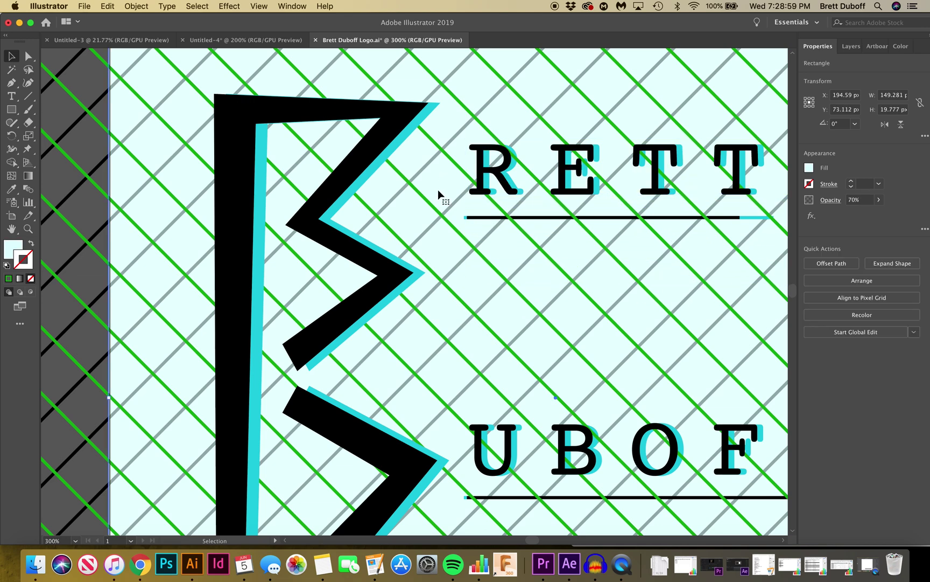
pyautogui.click(513, 168)
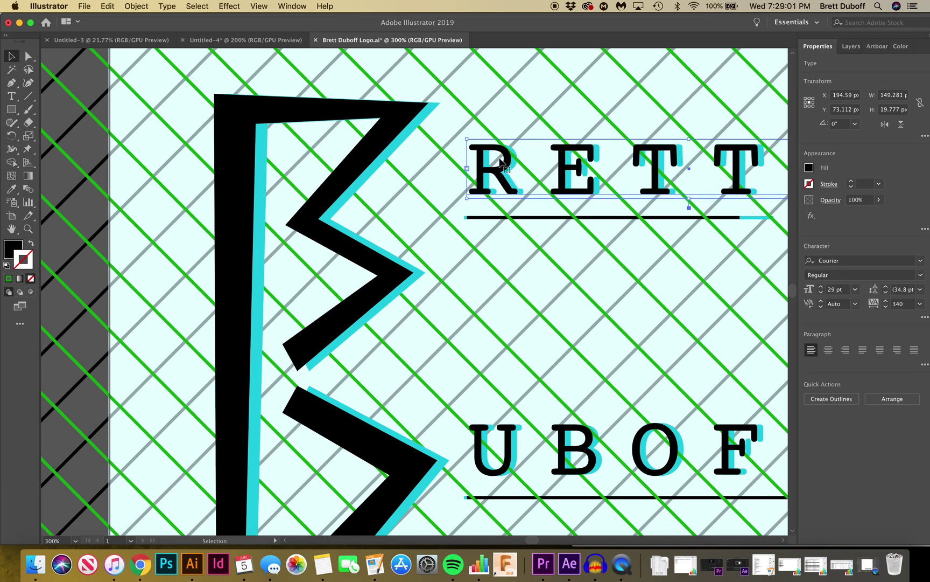
pyautogui.hotkey('shift', 'Down')
pyautogui.hotkey('shift', 'Down')
pyautogui.hotkey('shift', 'Down')
pyautogui.hotkey('shift', 'Down')
pyautogui.hotkey('shift', 'Down')
pyautogui.click(522, 168)
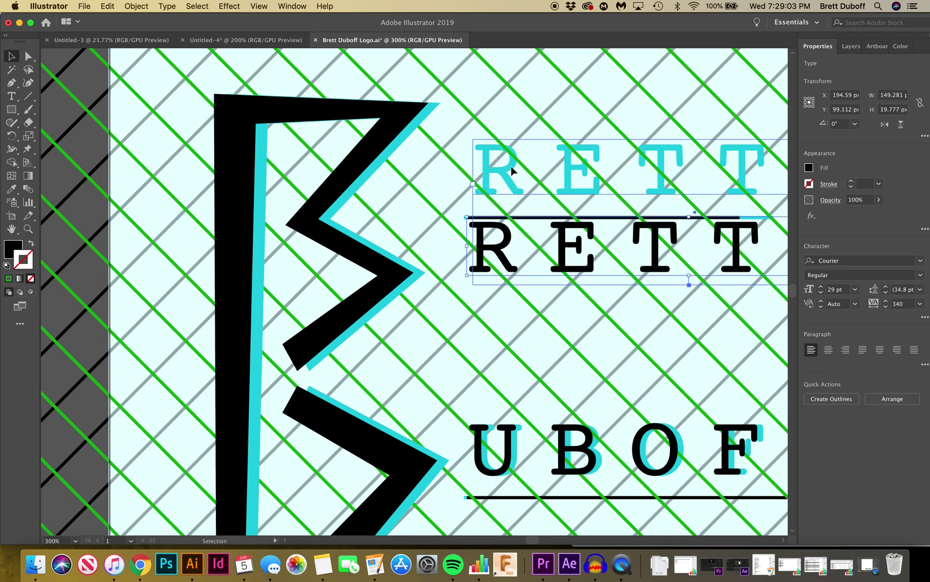
pyautogui.keyDown('shift'); pyautogui.click(515, 208); pyautogui.keyUp('shift')
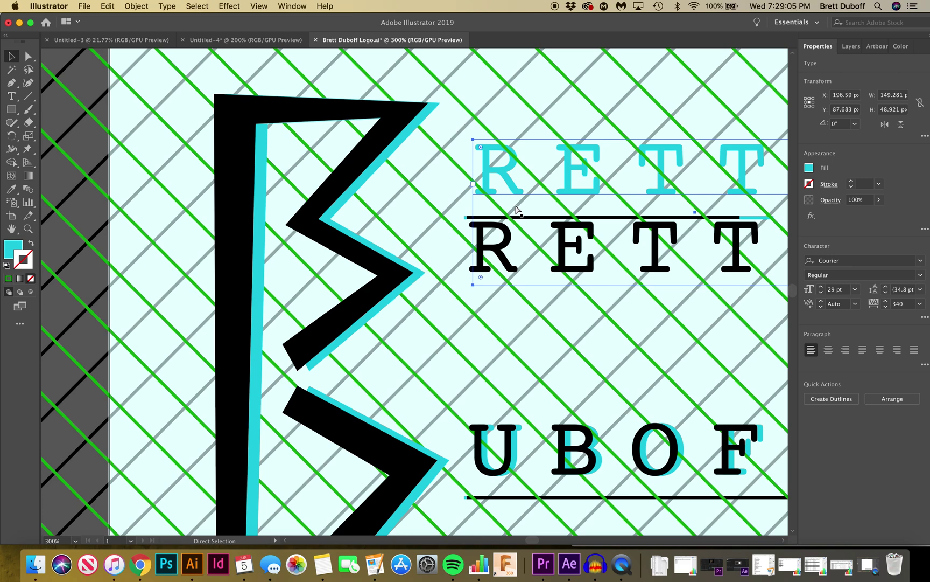
pyautogui.moveTo(502, 258); pyautogui.dragTo(503, 184)
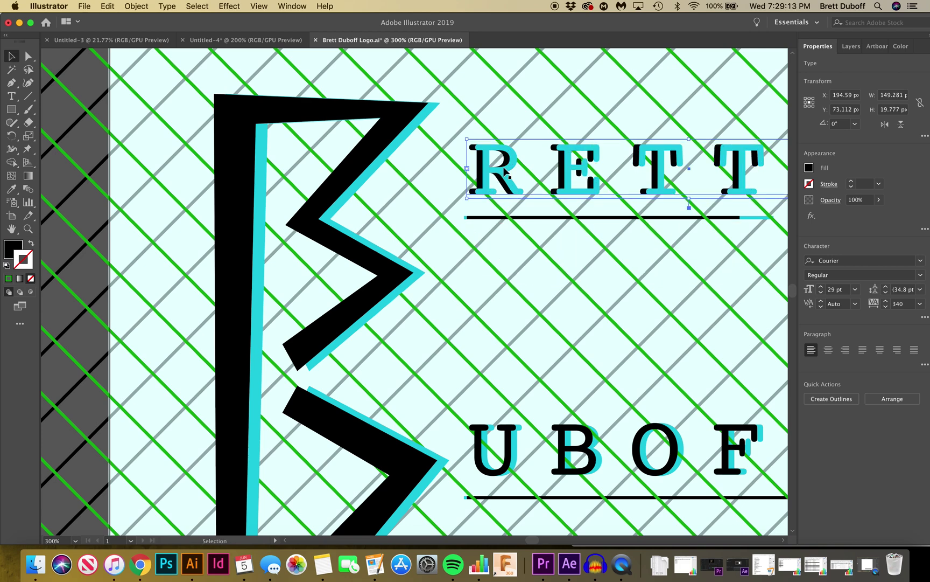
pyautogui.press('super+shift+bracketright')
pyautogui.press('Right')
pyautogui.press('Left')
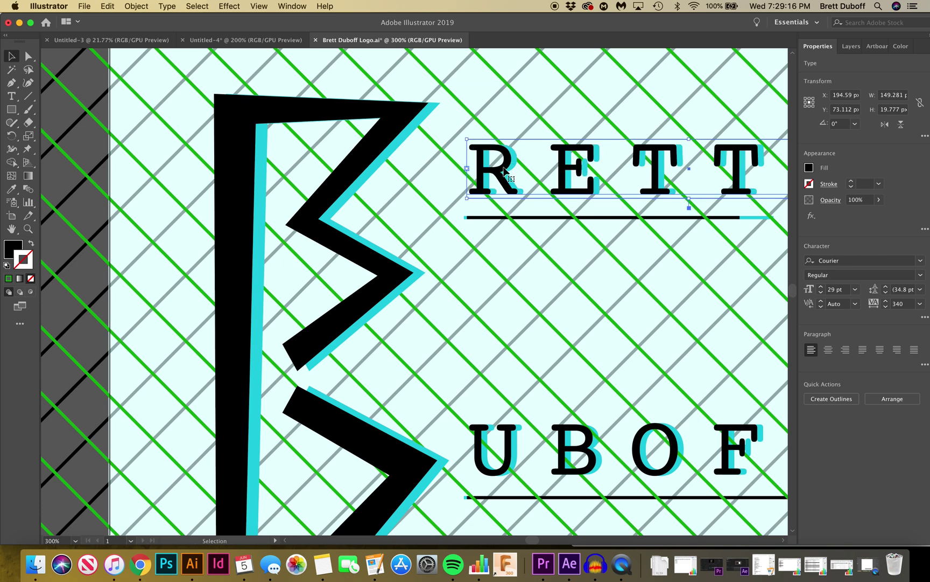
# Step: Nudge the black UBOF text onto its cyan copy and bring it to front
pyautogui.click(511, 463)
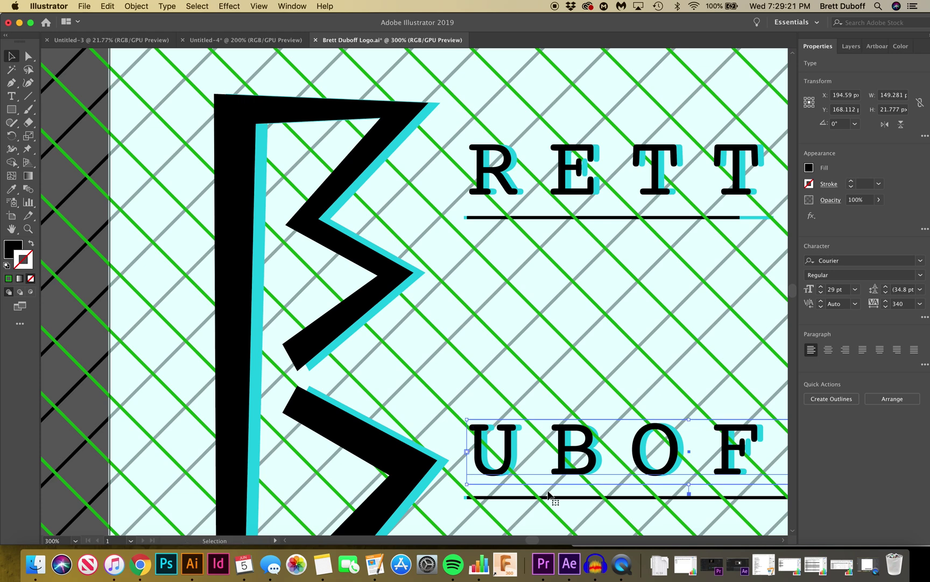
pyautogui.hotkey('shift', 'Up')
pyautogui.hotkey('shift', 'Up')
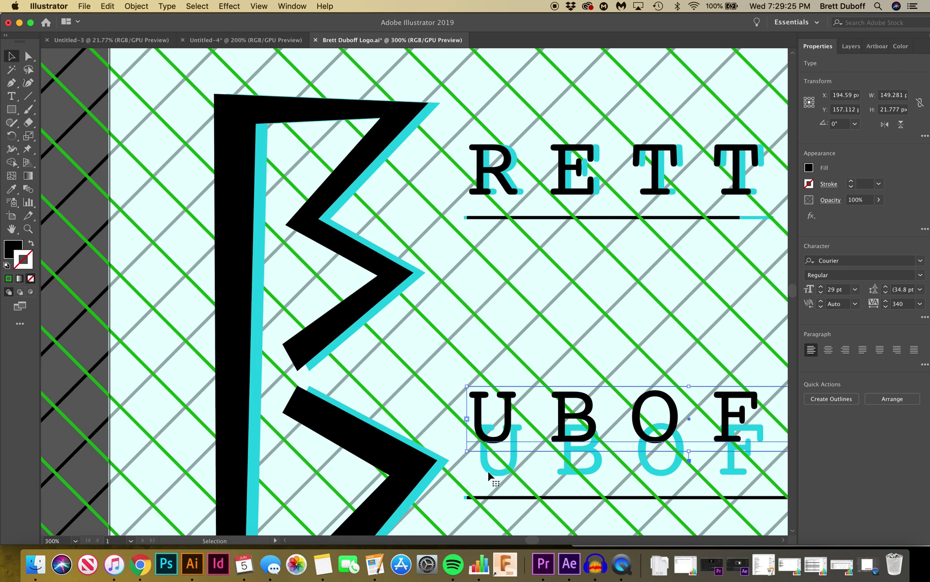
pyautogui.click(462, 478)
pyautogui.click(493, 470)
pyautogui.press('Up')
pyautogui.press('Up')
pyautogui.press('Up')
pyautogui.press('Up')
pyautogui.press('Up')
pyautogui.press('Up')
pyautogui.press('Up')
pyautogui.press('Up')
pyautogui.press('Up')
pyautogui.press('Up')
pyautogui.press('Up')
pyautogui.press('Up')
pyautogui.press('Up')
pyautogui.press('Up')
pyautogui.press('Up')
pyautogui.press('Up')
pyautogui.press('Up')
pyautogui.press('Up')
pyautogui.press('Up')
pyautogui.press('Up')
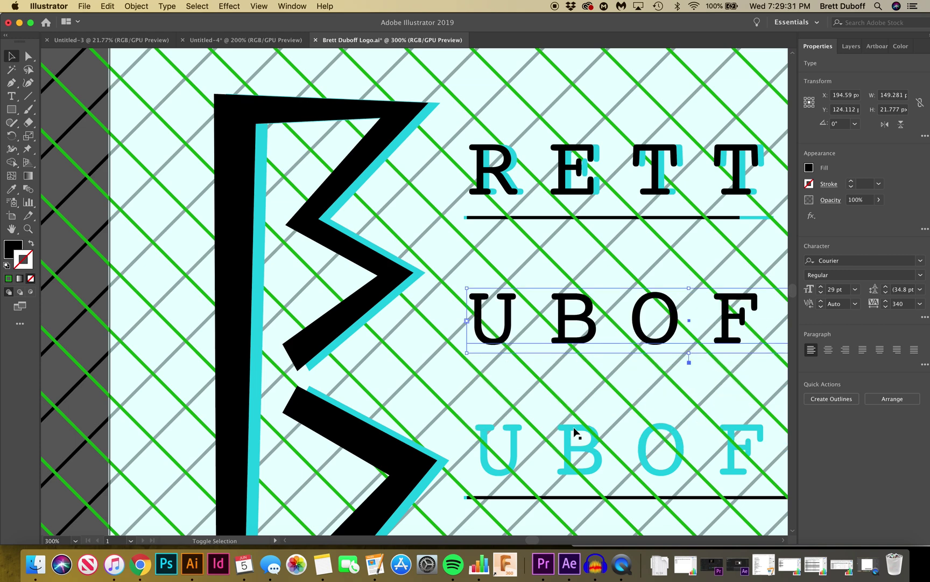
pyautogui.click(514, 447)
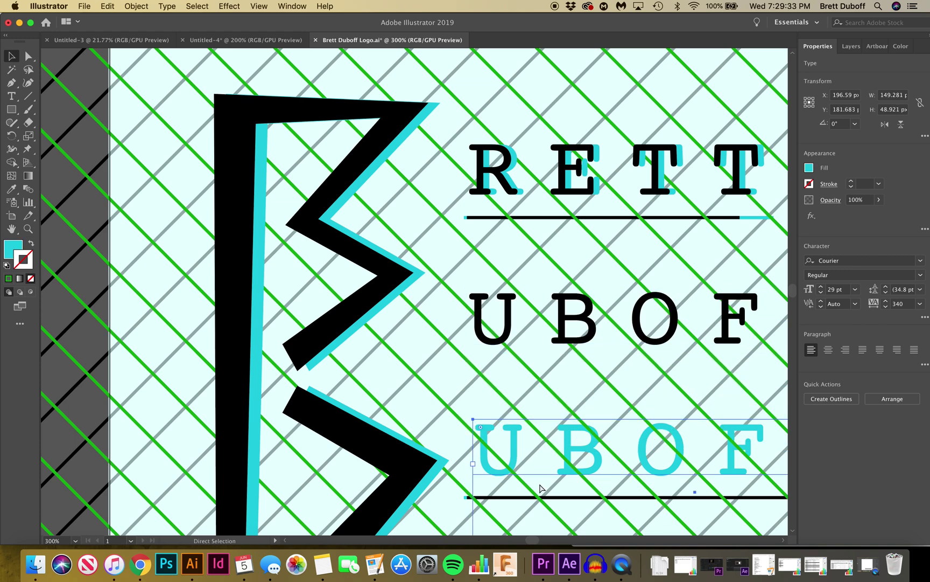
pyautogui.click(476, 353)
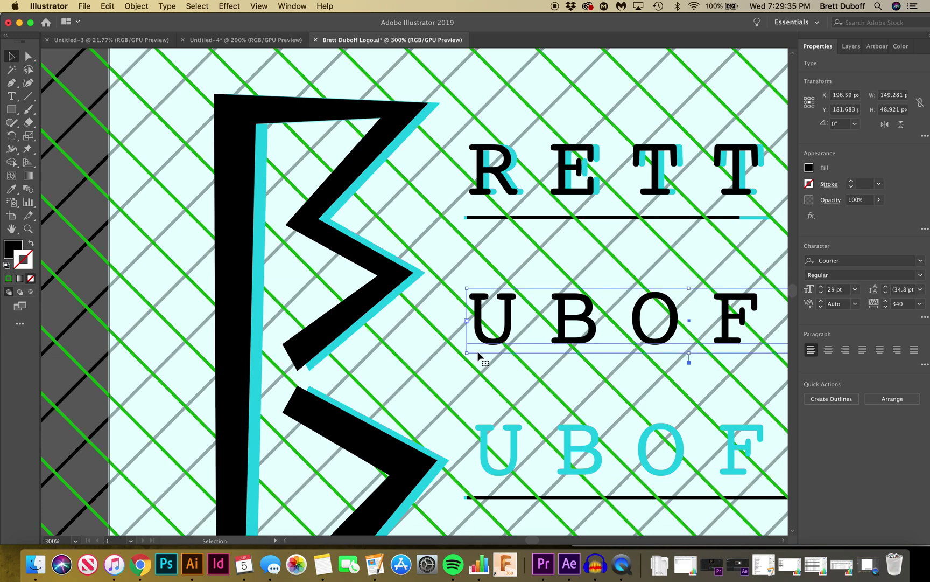
pyautogui.press('Down')
pyautogui.press('Down')
pyautogui.press('Down')
pyautogui.press('Down')
pyautogui.press('Down')
pyautogui.press('Down')
pyautogui.press('Down')
pyautogui.press('Down')
pyautogui.press('Down')
pyautogui.press('Down')
pyautogui.press('Down')
pyautogui.press('Down')
pyautogui.press('Down')
pyautogui.press('Down')
pyautogui.press('Down')
pyautogui.press('Down')
pyautogui.press('Down')
pyautogui.press('Down')
pyautogui.press('Down')
pyautogui.press('Down')
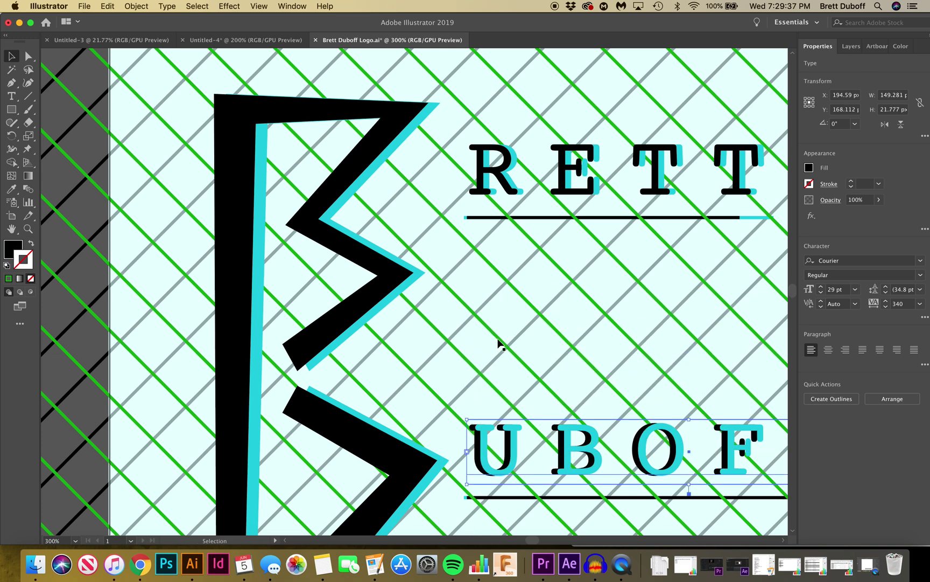
pyautogui.press('super+shift+bracketright')
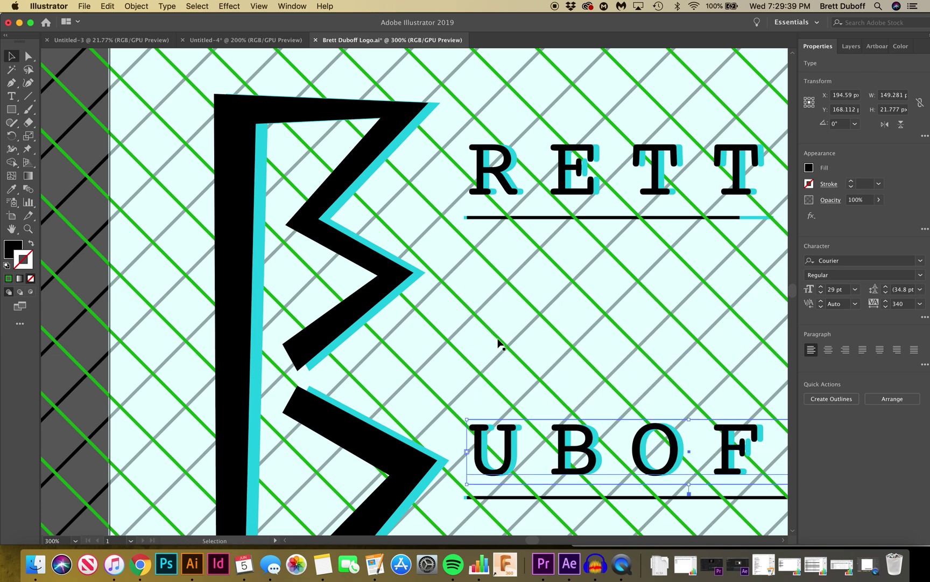
pyautogui.click(413, 350)
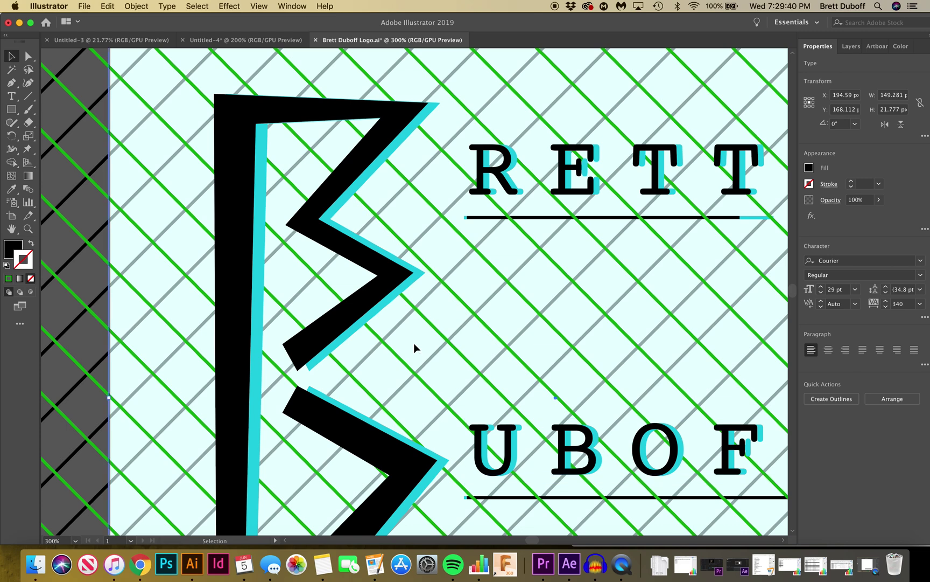
# Step: Ungroup the B artwork via Object > Ungroup and bring the cyan B shape in front
pyautogui.click(418, 278)
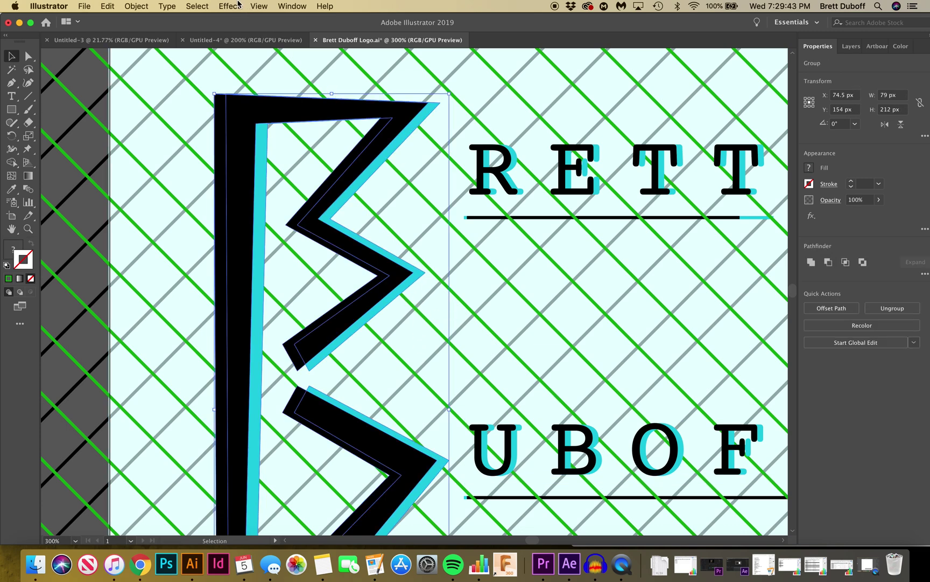
pyautogui.click(204, 5)
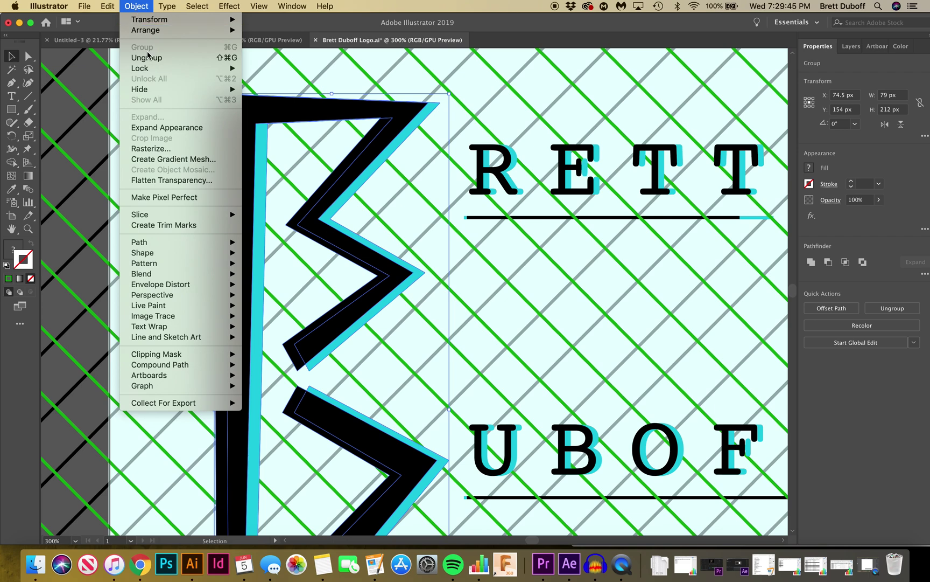
pyautogui.click(168, 145)
pyautogui.click(204, 276)
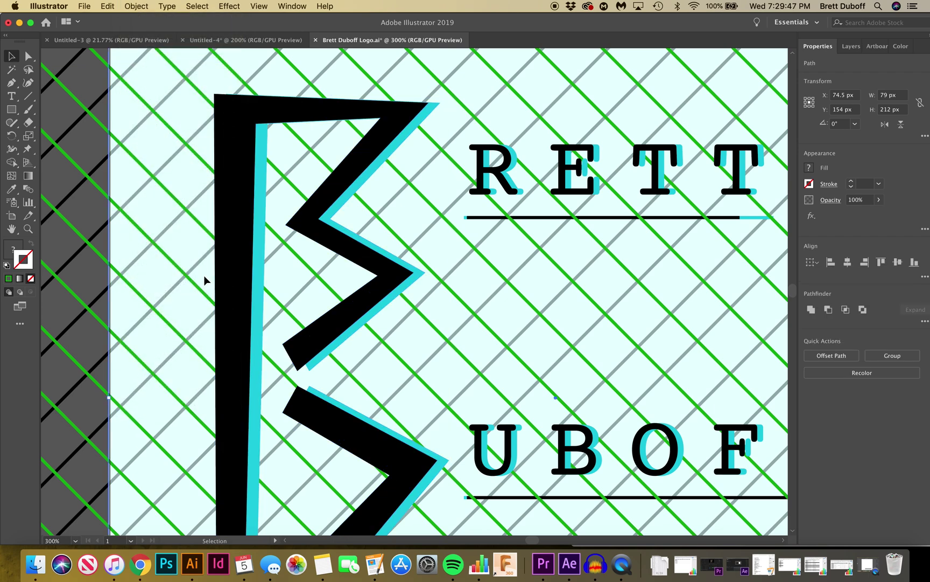
pyautogui.click(257, 270)
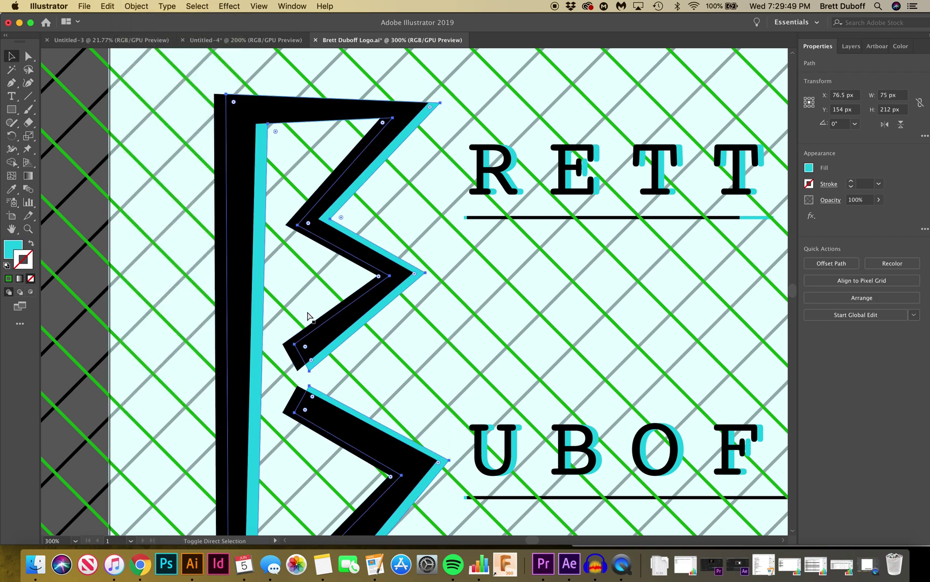
pyautogui.press('super+shift+bracketright')
# Step: Bring the green diagonal line group in front of the cyan and black B shapes
pyautogui.click(183, 241)
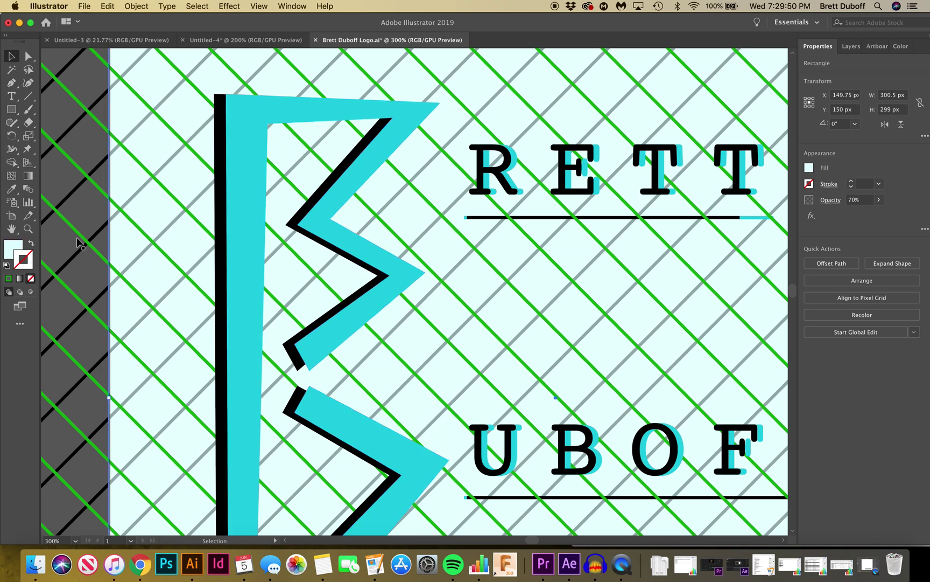
pyautogui.click(28, 228)
pyautogui.keyDown('alt'); pyautogui.click(336, 295); pyautogui.keyUp('alt')
pyautogui.keyDown('alt'); pyautogui.click(367, 311); pyautogui.keyUp('alt')
pyautogui.keyDown('alt'); pyautogui.click(458, 358); pyautogui.keyUp('alt')
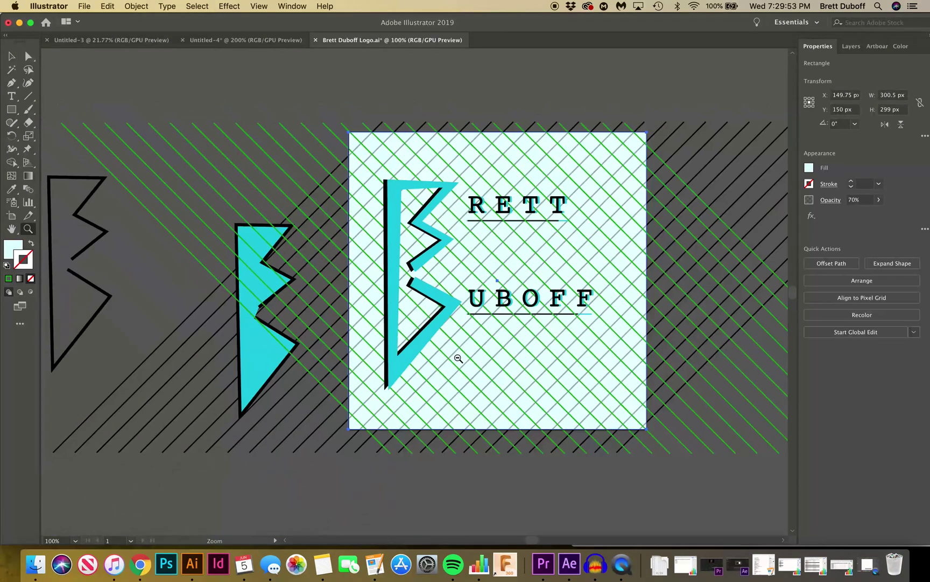
pyautogui.keyDown('alt'); pyautogui.click(506, 309); pyautogui.keyUp('alt')
pyautogui.click(377, 318)
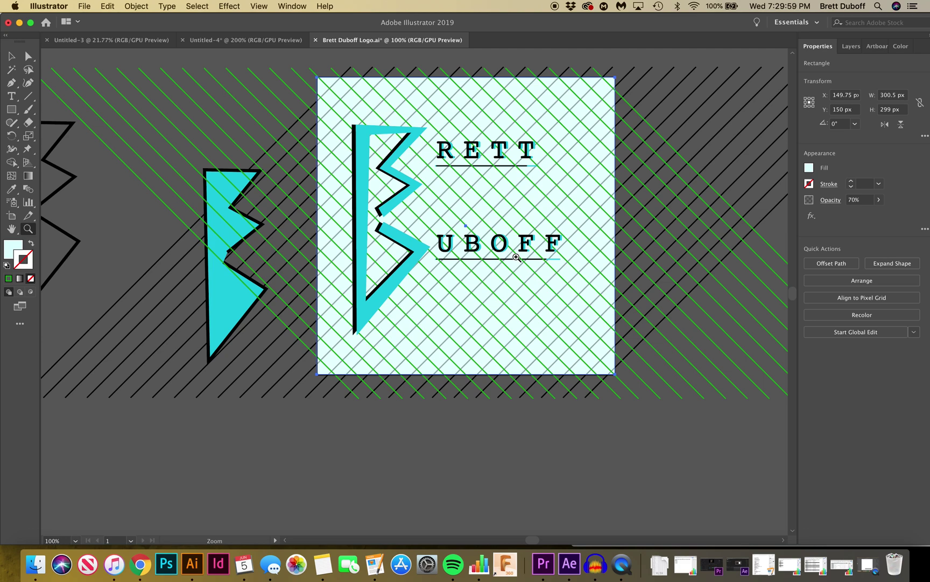
pyautogui.click(388, 270)
pyautogui.click(460, 293)
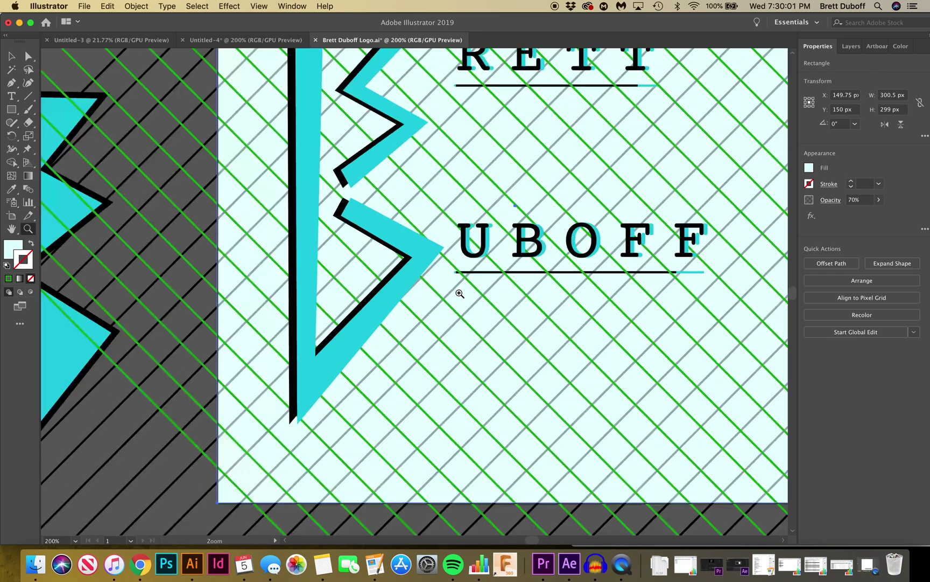
pyautogui.click(467, 266)
pyautogui.click(309, 289)
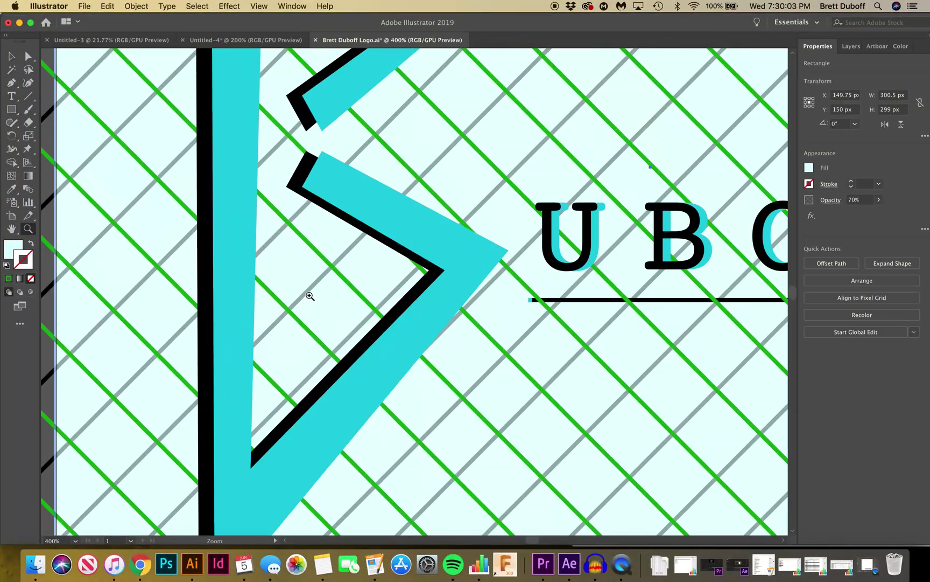
pyautogui.click(12, 56)
pyautogui.click(199, 211)
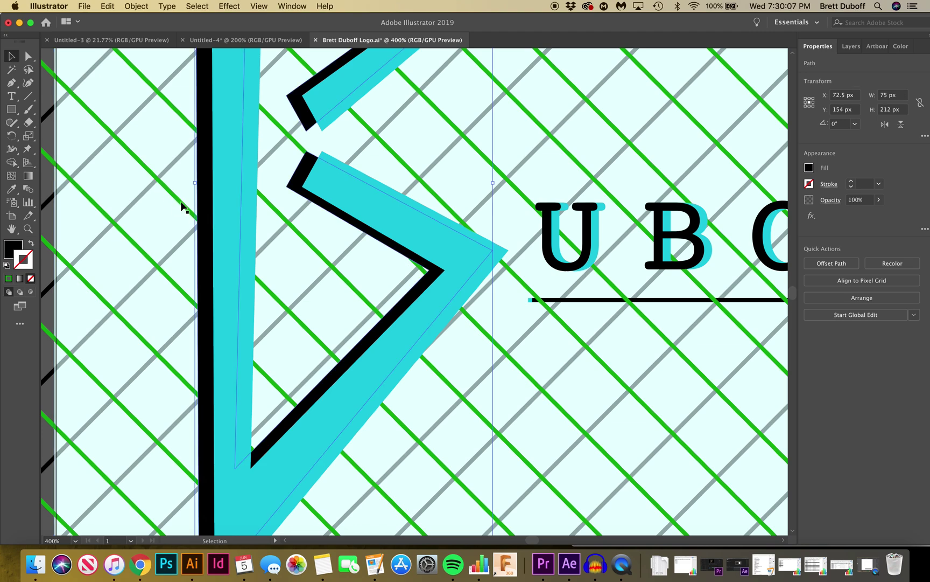
pyautogui.click(208, 240)
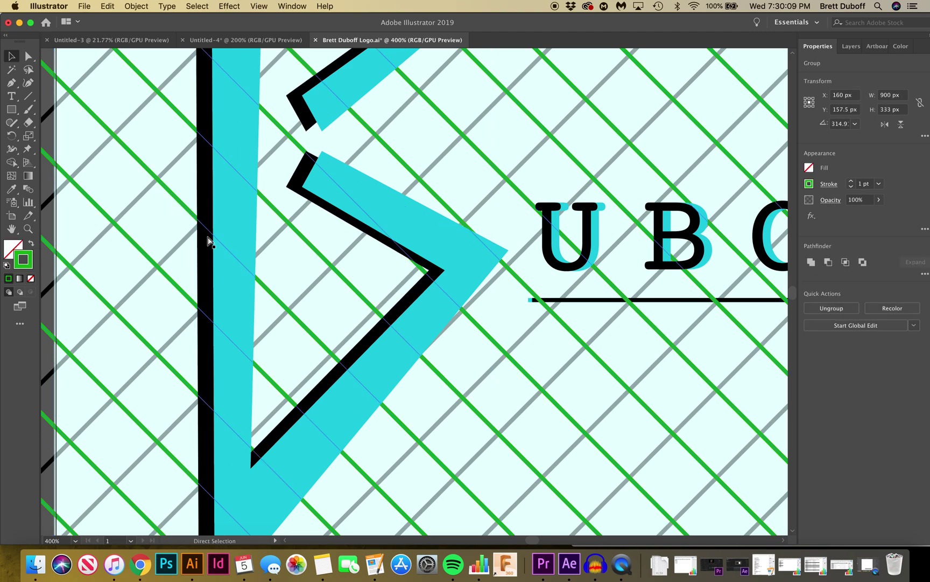
pyautogui.press('super+shift+bracketright')
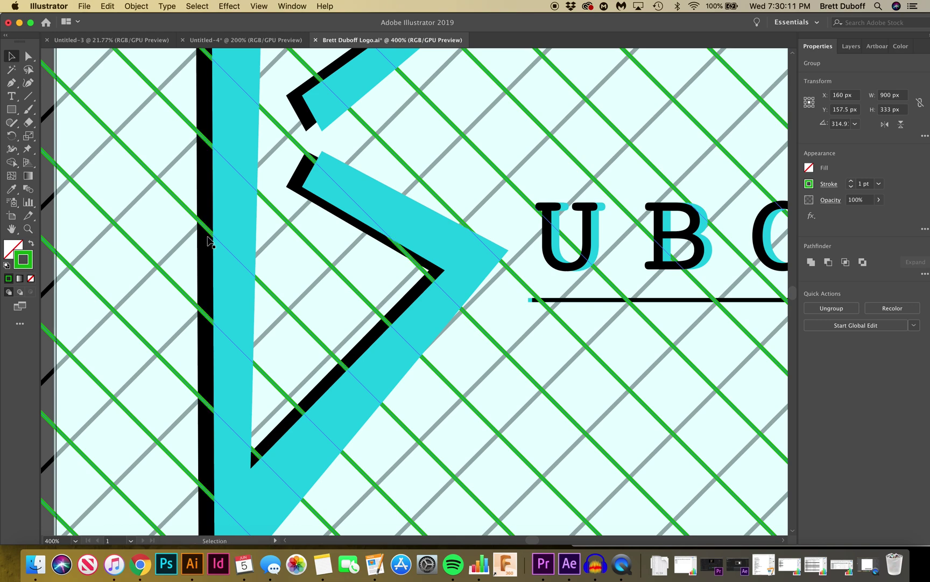
# Step: Select the translucent background panel and reframe the view on the B and name
pyautogui.click(289, 261)
pyautogui.click(30, 230)
pyautogui.keyDown('alt'); pyautogui.click(318, 261); pyautogui.keyUp('alt')
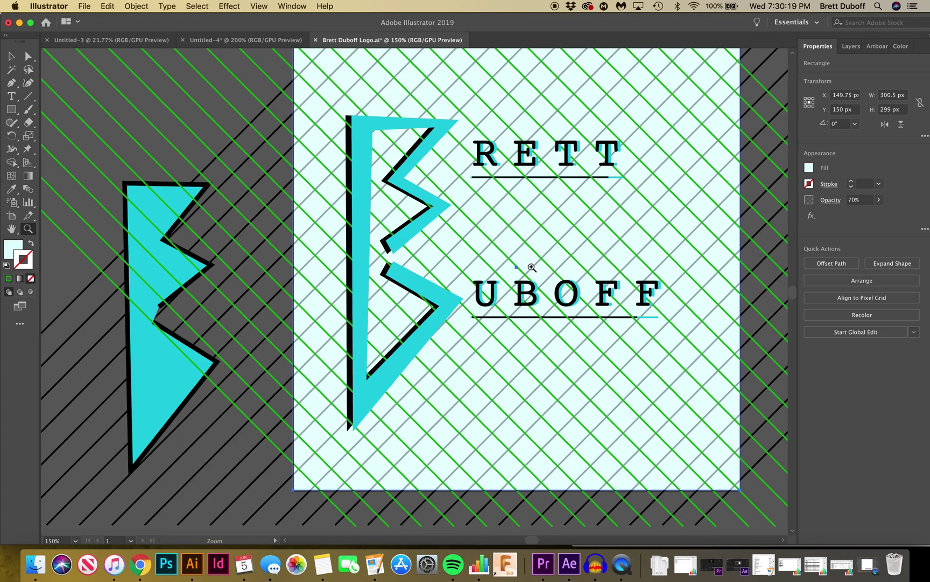
pyautogui.click(410, 348)
# Step: Keep the B's black offset shape behind the cyan B, undoing an accidental bring-to-front
pyautogui.click(416, 289)
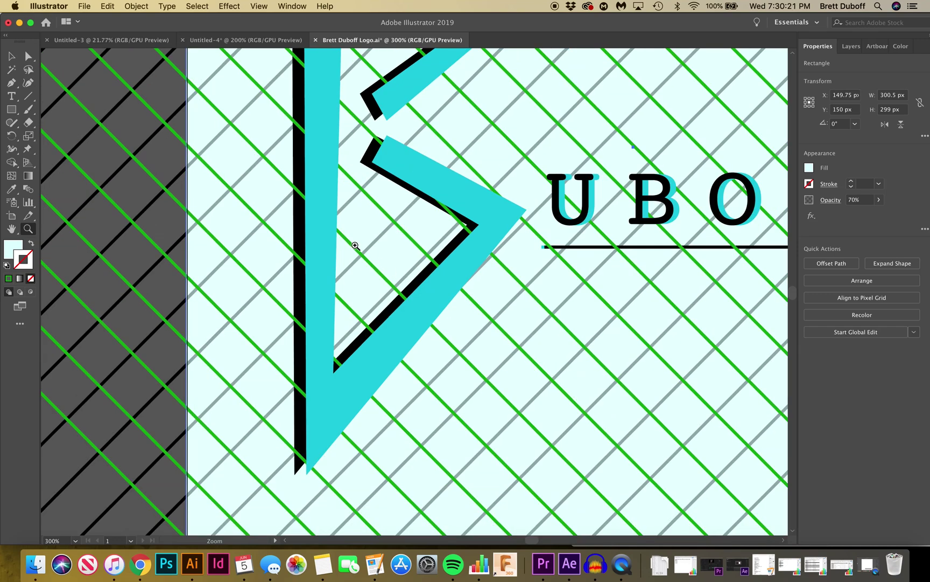
pyautogui.click(11, 55)
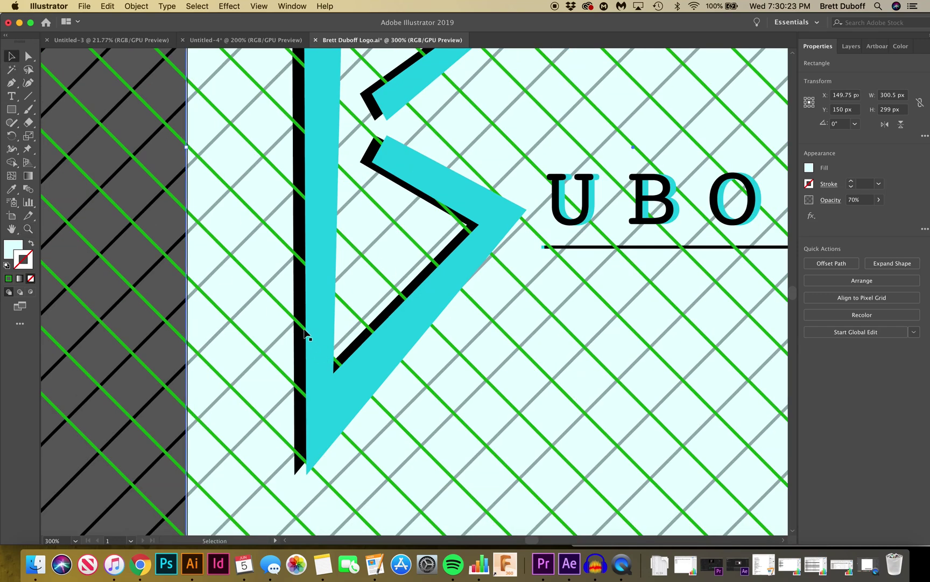
pyautogui.click(297, 305)
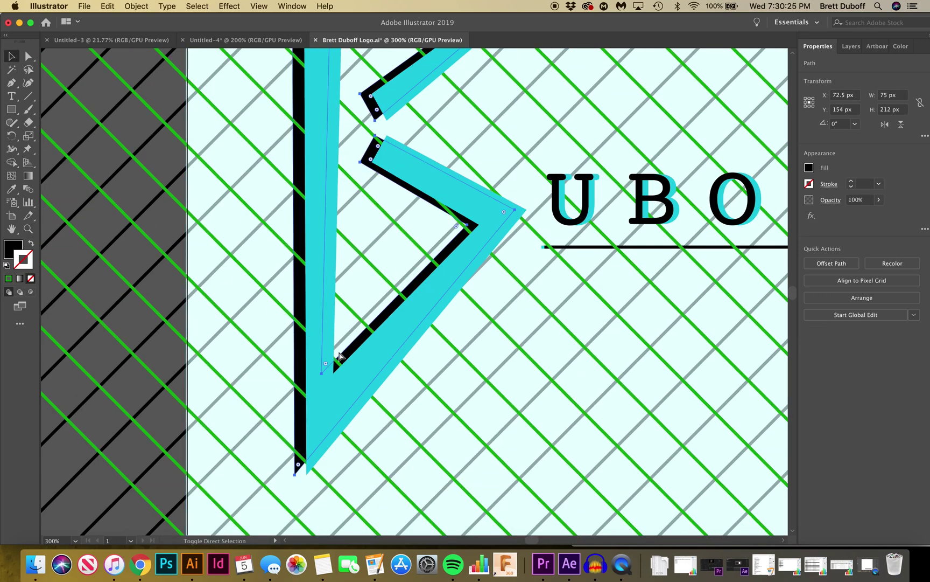
pyautogui.press('super+shift+bracketright')
pyautogui.press('super+z')
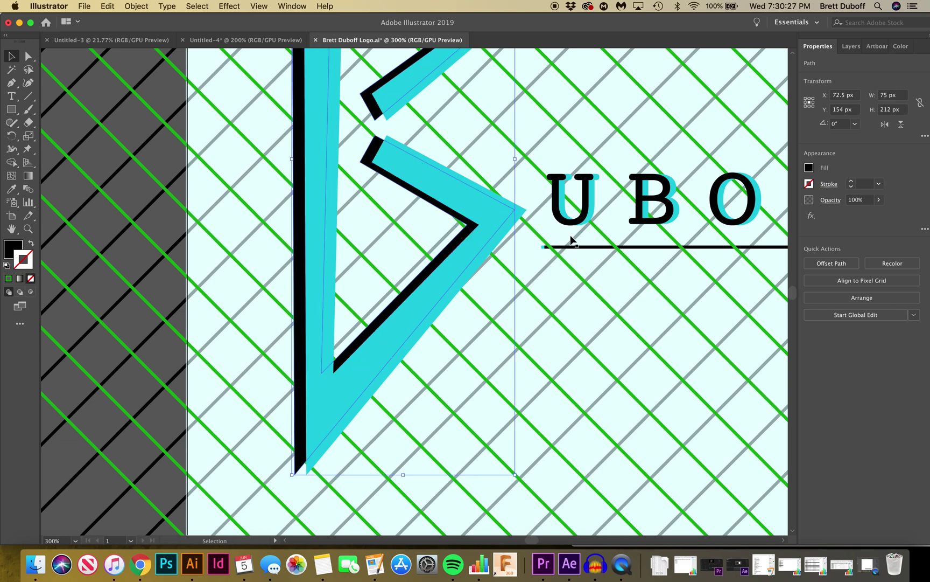
# Step: Send the black copies of the bottom and top name lines behind their cyan copies
pyautogui.click(560, 224)
pyautogui.press('super+bracketleft')
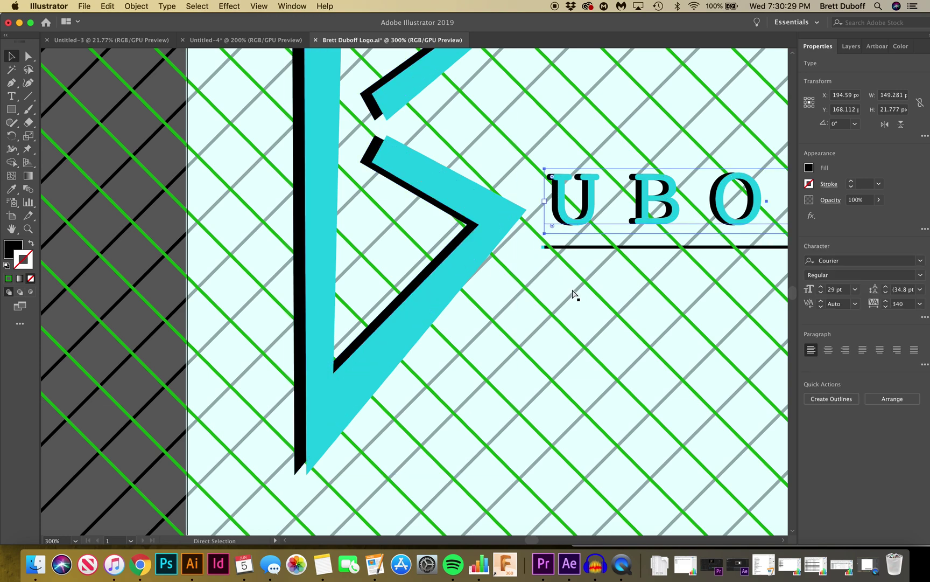
pyautogui.click(499, 154)
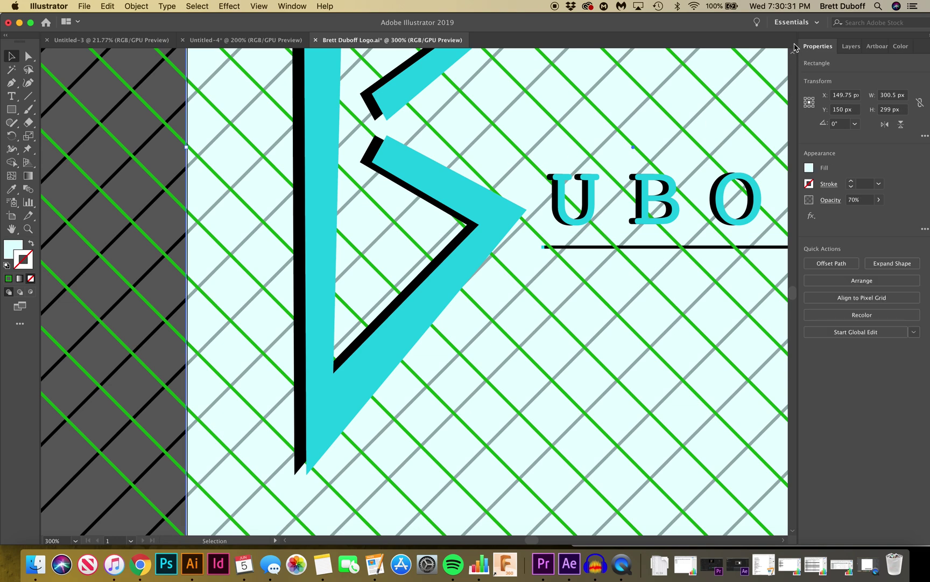
pyautogui.scroll(10, 582, 178)
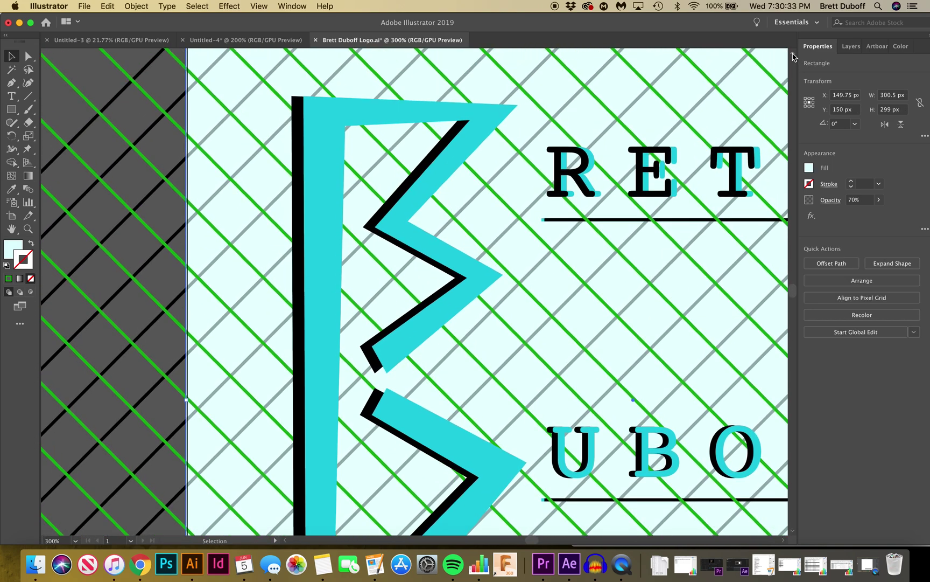
pyautogui.click(583, 182)
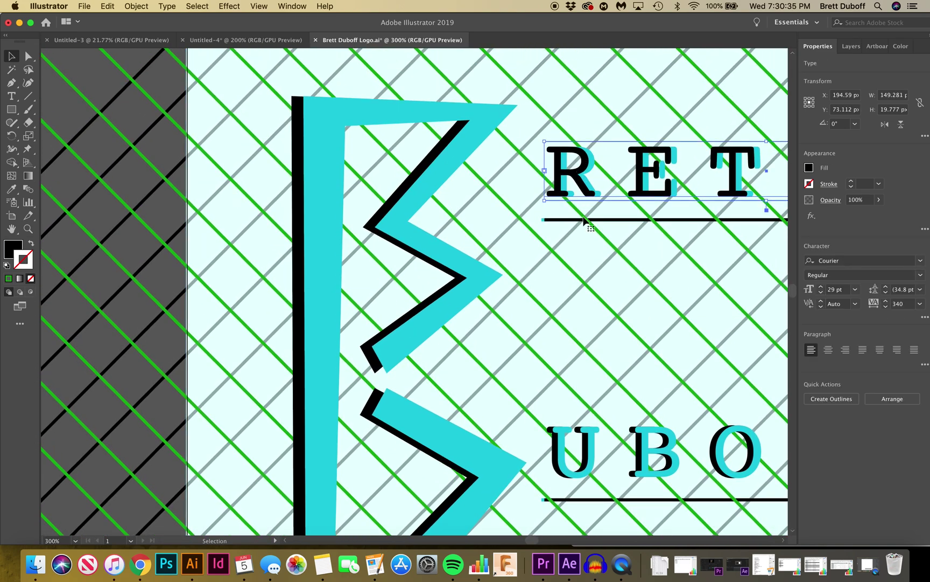
pyautogui.press('super+bracketleft')
pyautogui.click(520, 190)
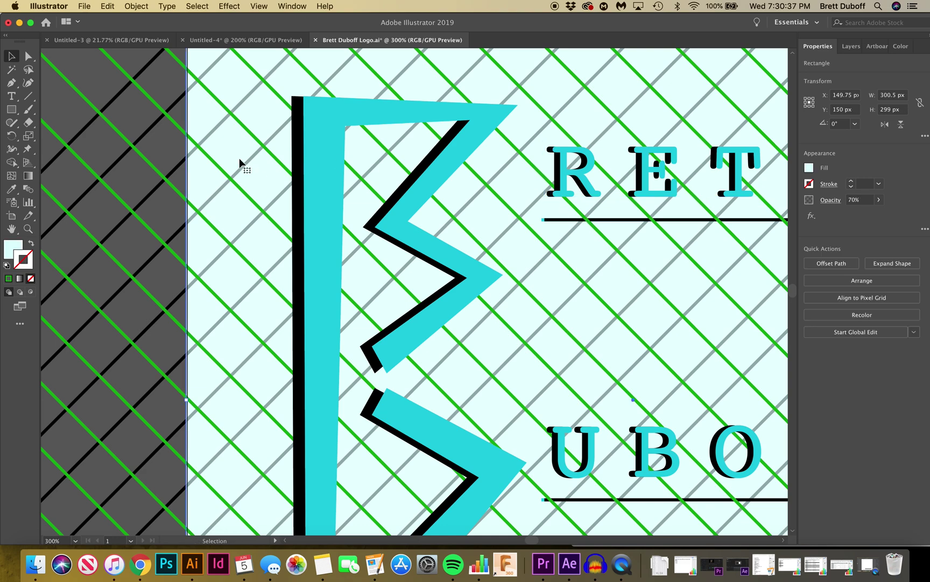
pyautogui.click(570, 222)
# Step: Shorten the top name's text frame and make its underline cyan
pyautogui.moveTo(773, 288); pyautogui.dragTo(770, 204)
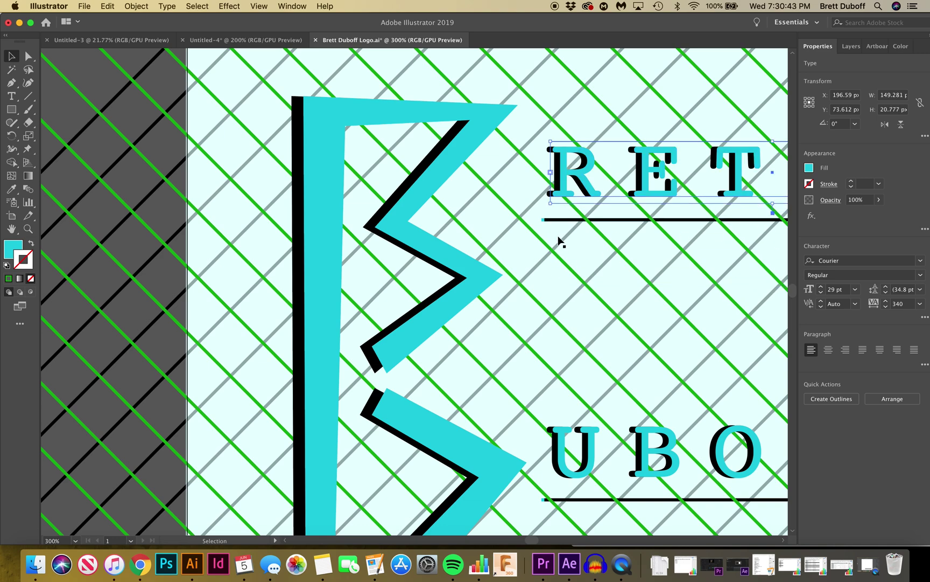
pyautogui.click(513, 203)
pyautogui.click(542, 220)
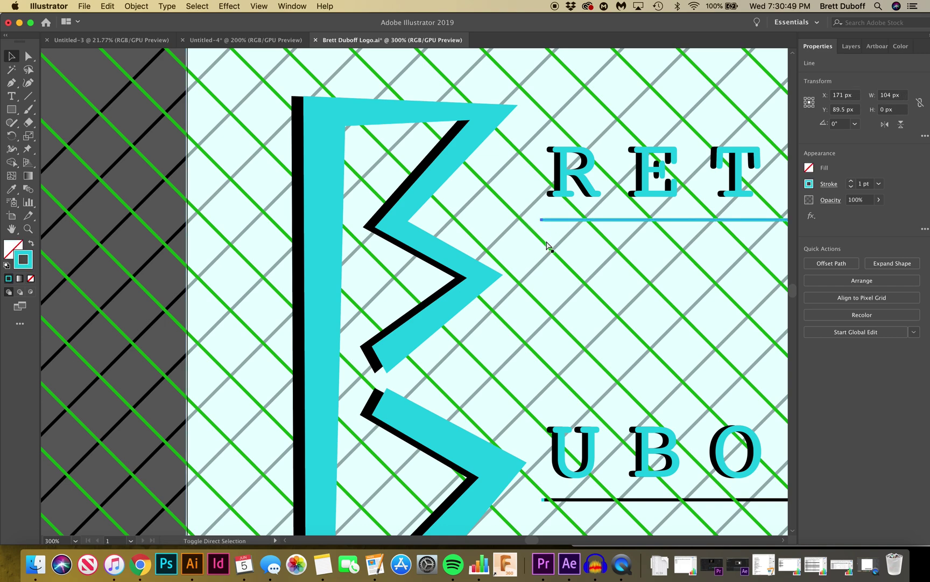
pyautogui.click(548, 290)
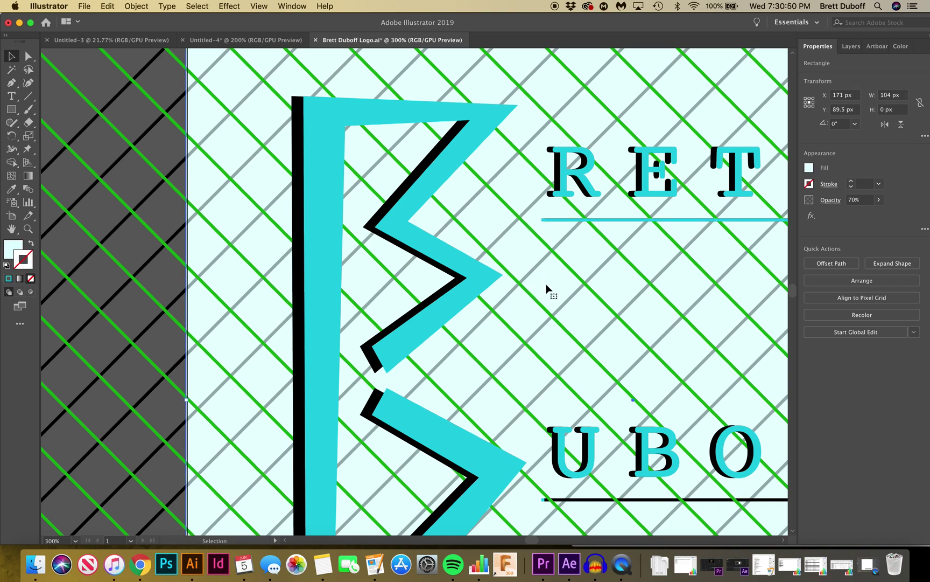
# Step: Recolour the underline beneath the bottom name line from black to cyan
pyautogui.click(543, 499)
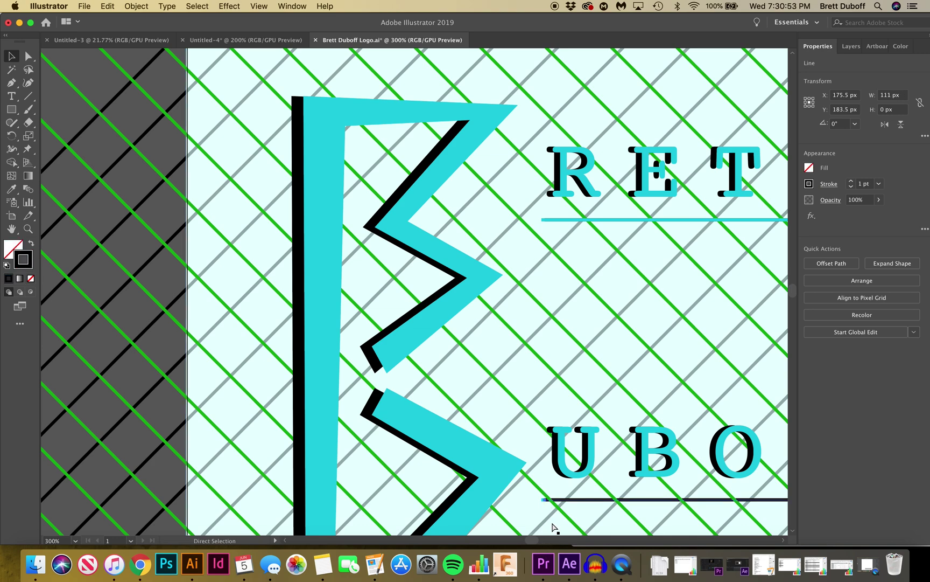
pyautogui.click(530, 498)
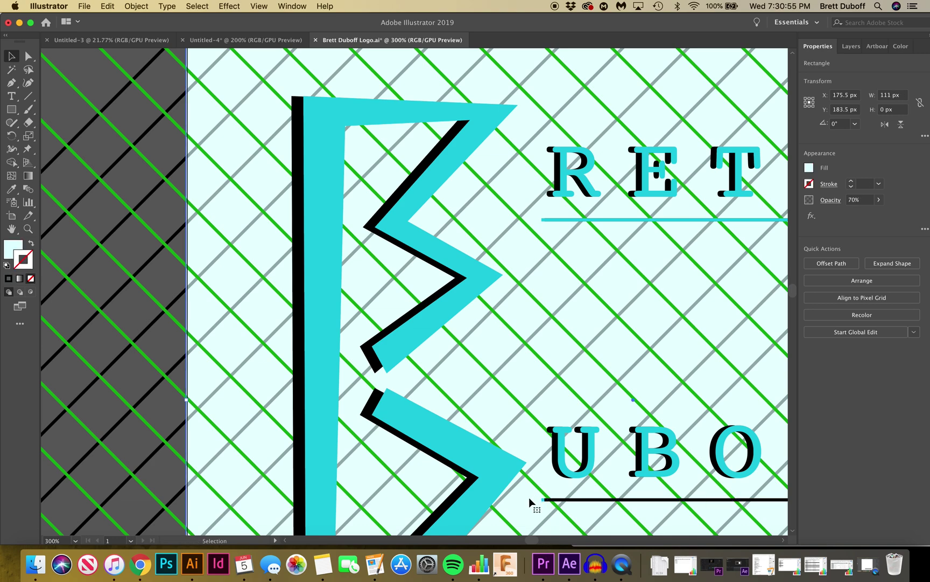
pyautogui.click(542, 501)
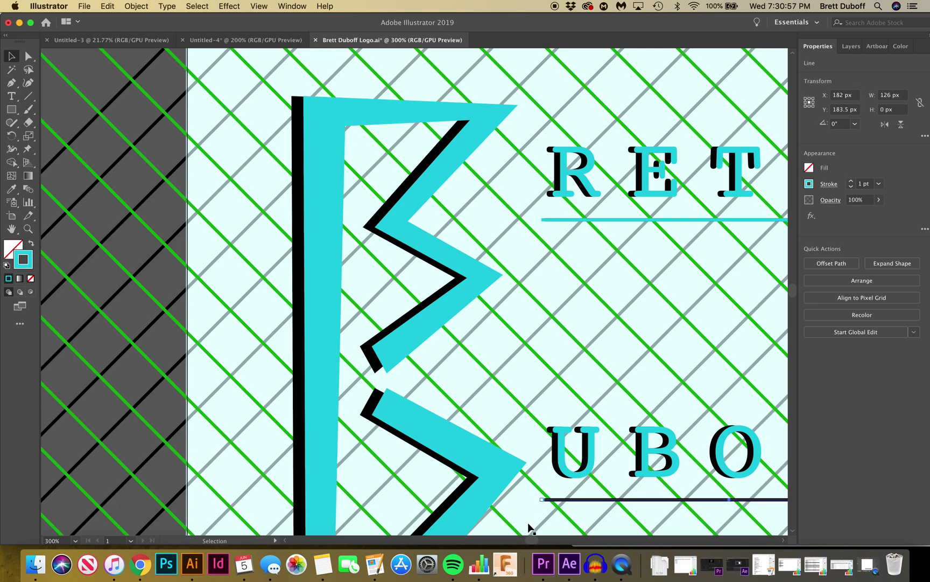
pyautogui.click(511, 503)
pyautogui.click(31, 216)
pyautogui.click(31, 229)
pyautogui.keyDown('alt'); pyautogui.click(448, 272); pyautogui.keyUp('alt')
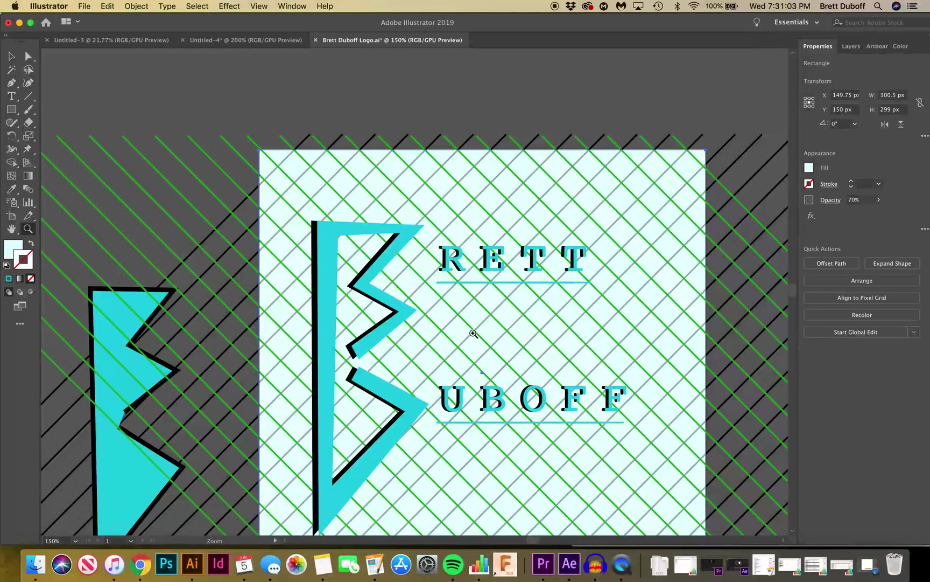
pyautogui.click(473, 332)
pyautogui.click(10, 56)
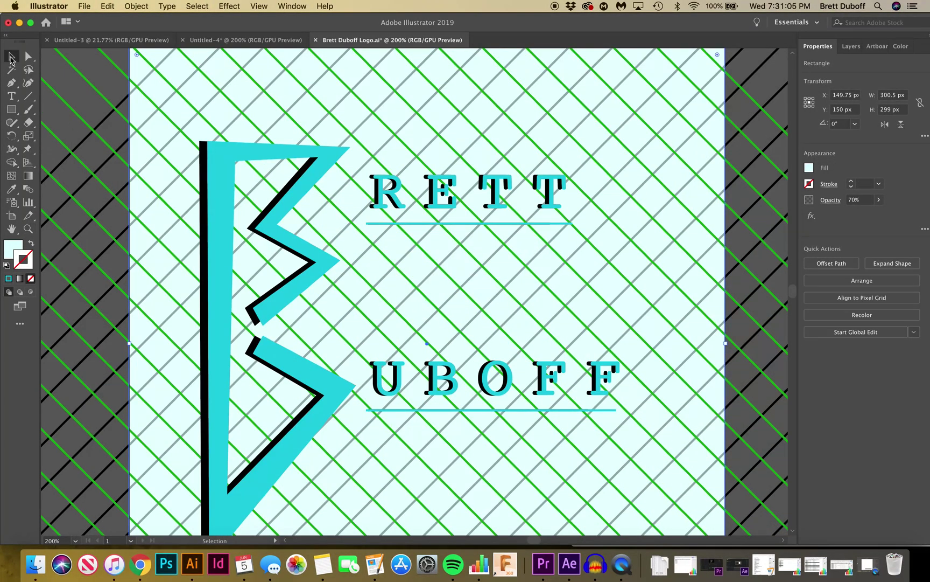
pyautogui.click(375, 224)
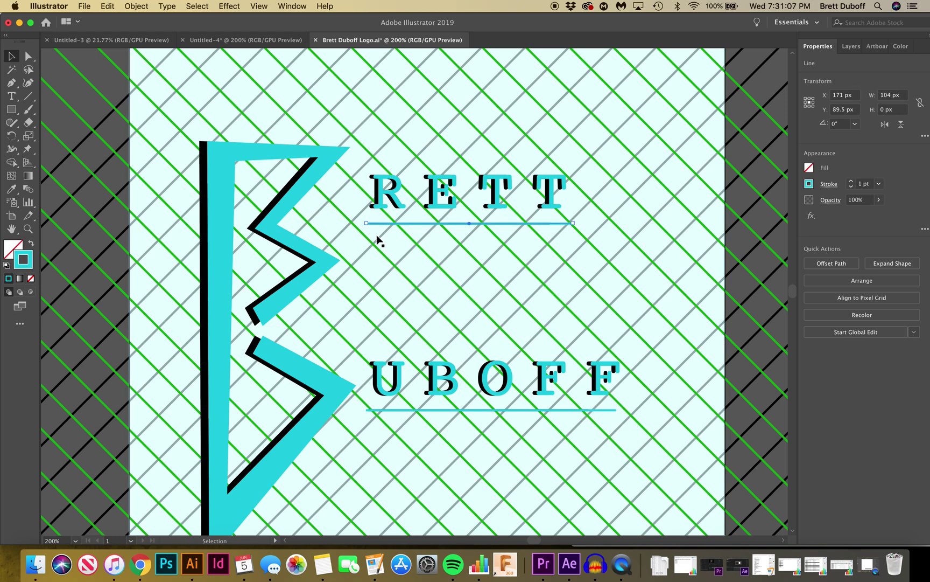
pyautogui.hotkey('shift', 'Right')
pyautogui.hotkey('shift', 'Right')
pyautogui.press('Left')
pyautogui.press('Left')
pyautogui.press('Left')
pyautogui.press('Left')
pyautogui.press('Left')
pyautogui.press('Left')
pyautogui.click(375, 409)
pyautogui.hotkey('shift', 'Right')
pyautogui.hotkey('shift', 'Right')
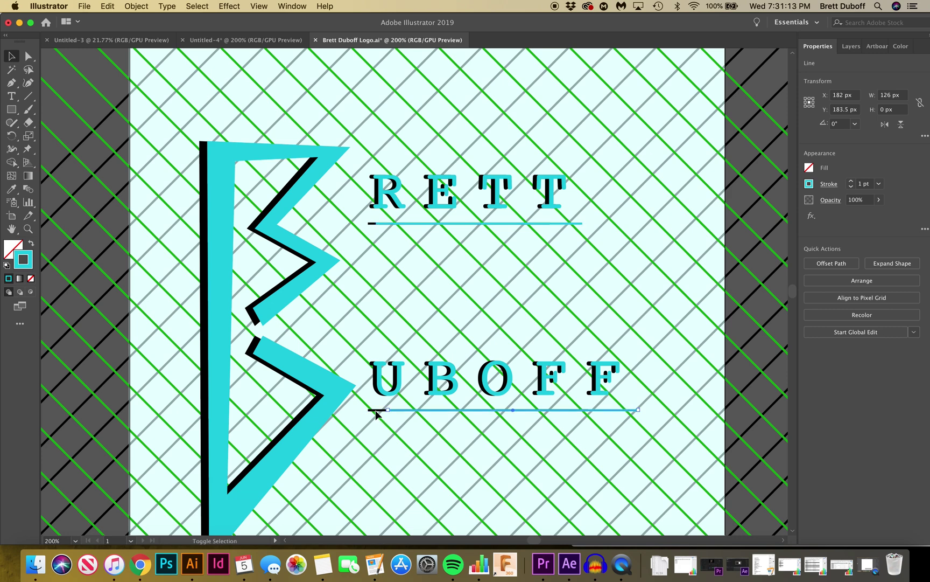
pyautogui.press('Left')
pyautogui.press('Left')
pyautogui.press('Left')
pyautogui.press('Left')
pyautogui.press('Left')
pyautogui.press('Left')
pyautogui.press('Left')
pyautogui.press('Left')
pyautogui.press('Left')
pyautogui.click(358, 381)
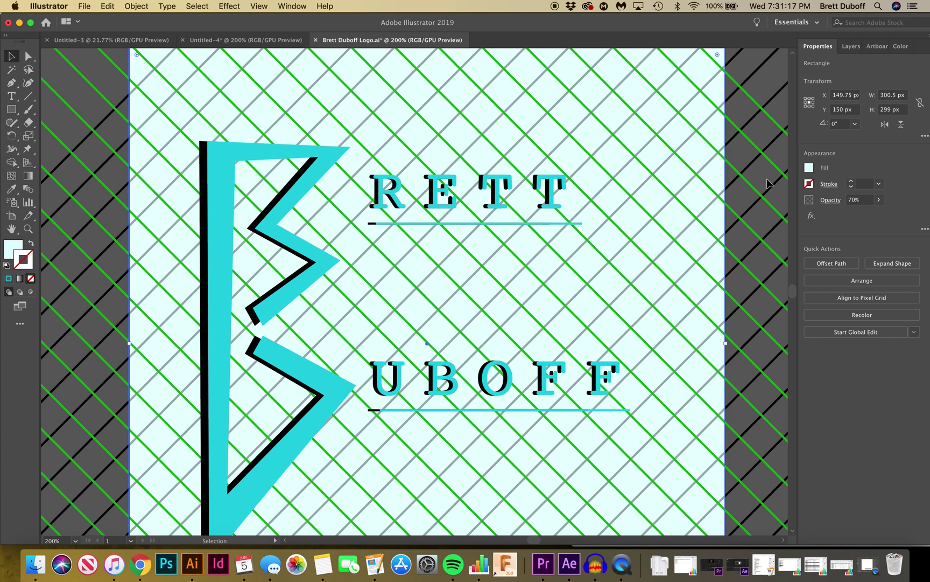
pyautogui.click(755, 167)
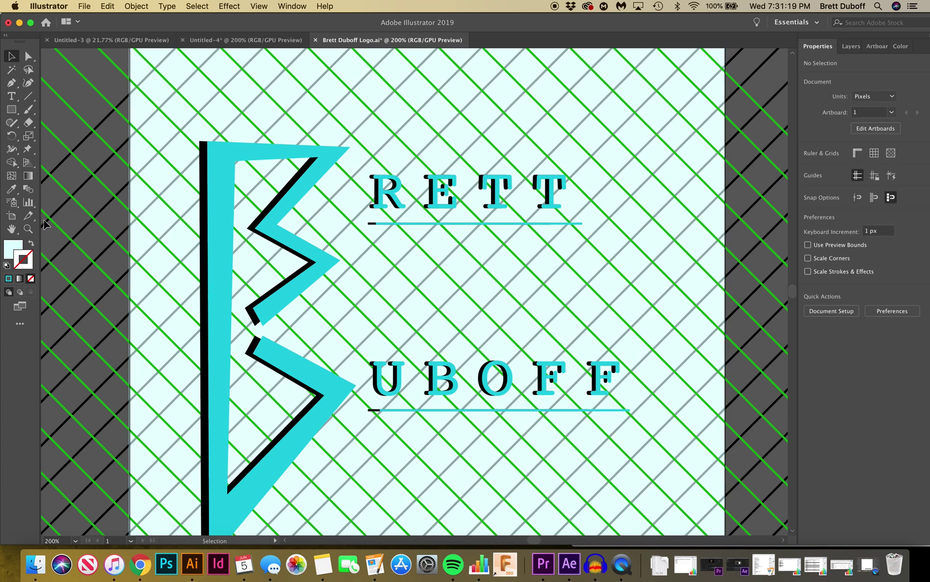
pyautogui.click(28, 228)
pyautogui.keyDown('alt'); pyautogui.click(390, 287); pyautogui.keyUp('alt')
pyautogui.keyDown('alt'); pyautogui.click(390, 287); pyautogui.keyUp('alt')
pyautogui.keyDown('alt'); pyautogui.click(487, 303); pyautogui.keyUp('alt')
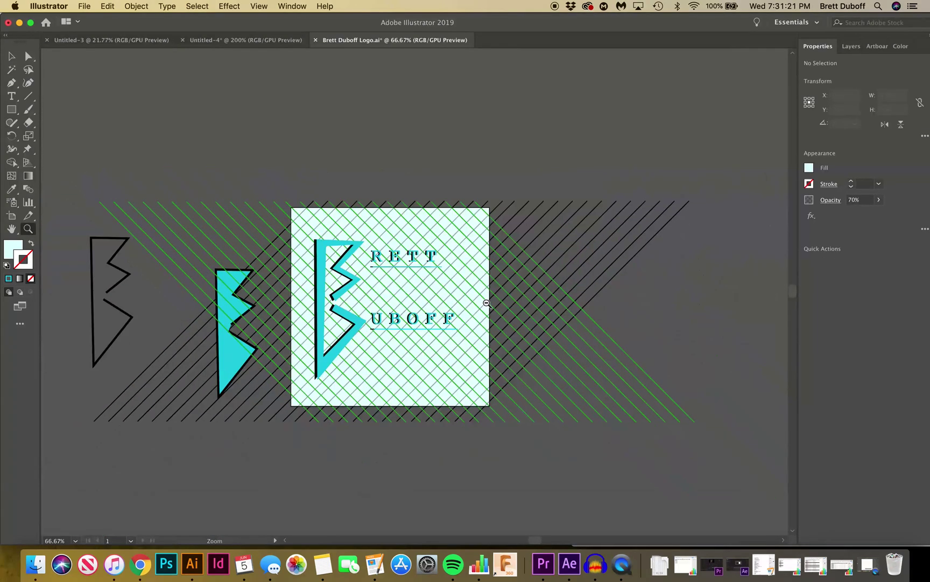
pyautogui.click(427, 329)
pyautogui.click(370, 250)
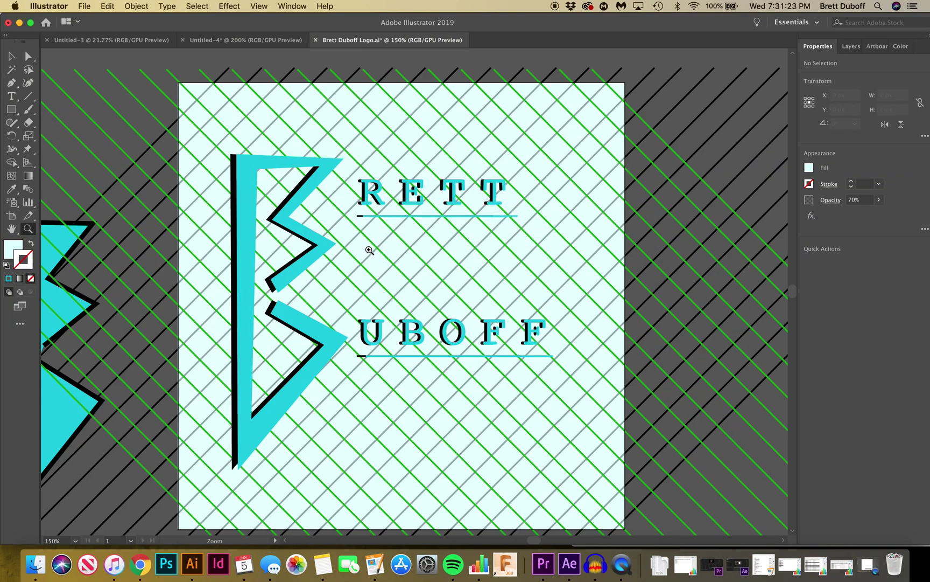
pyautogui.keyDown('alt'); pyautogui.click(369, 250); pyautogui.keyUp('alt')
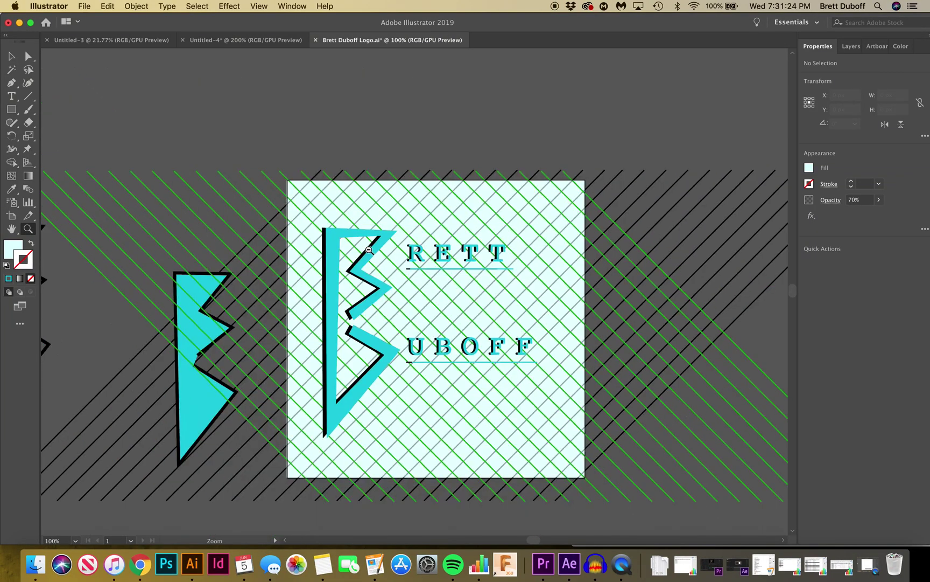
pyautogui.click(440, 303)
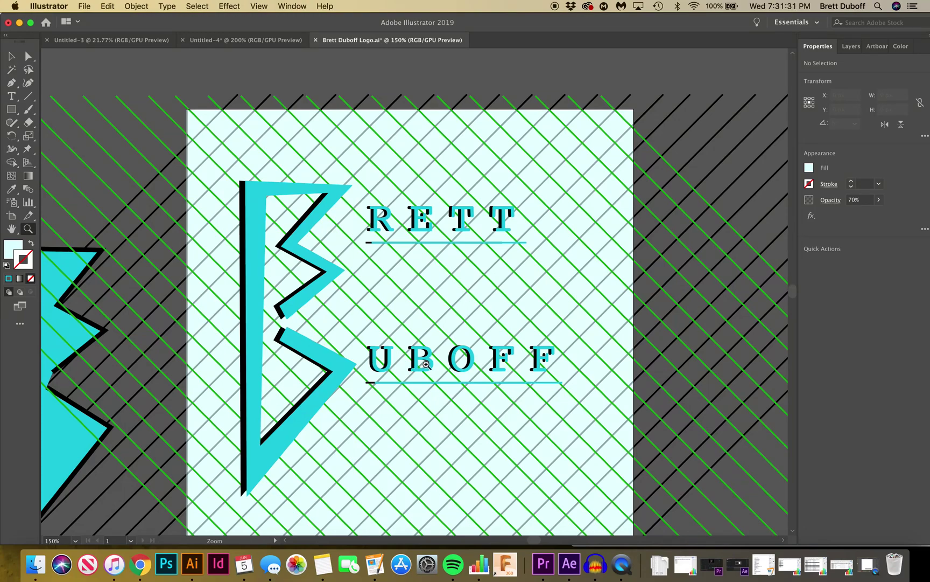
pyautogui.keyDown('alt'); pyautogui.click(459, 347); pyautogui.keyUp('alt')
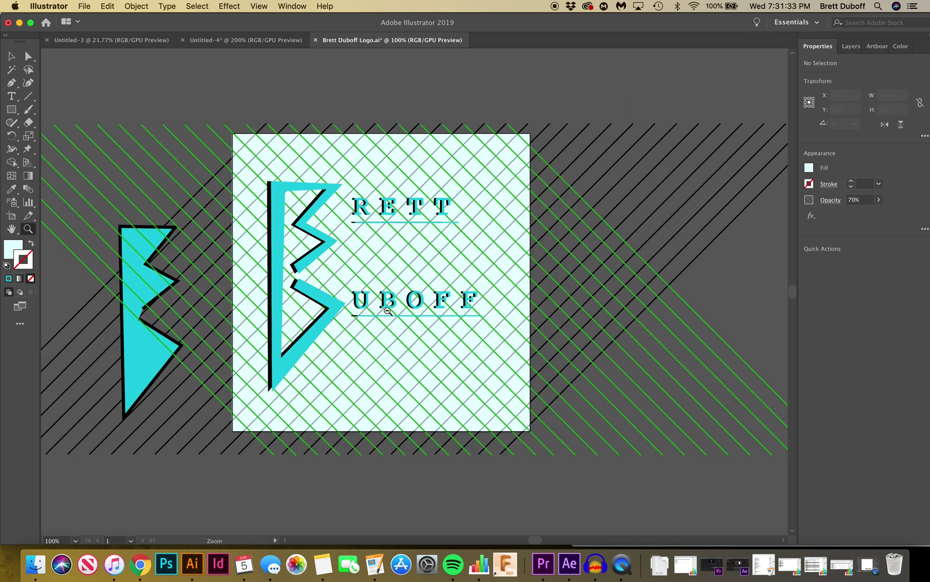
pyautogui.click(381, 304)
pyautogui.keyDown('alt'); pyautogui.click(349, 300); pyautogui.keyUp('alt')
pyautogui.click(465, 290)
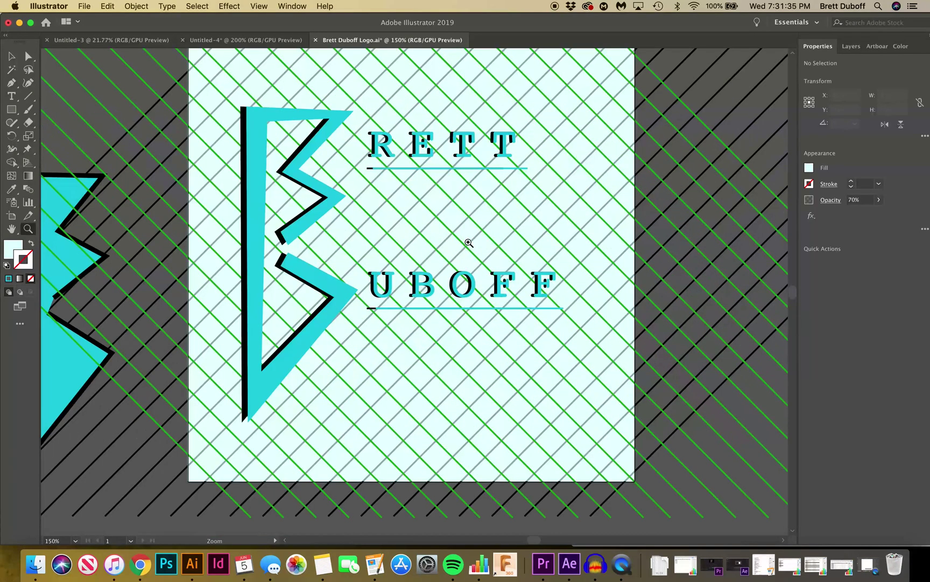
pyautogui.keyDown('alt'); pyautogui.click(468, 242); pyautogui.keyUp('alt')
pyautogui.click(403, 312)
pyautogui.keyDown('alt'); pyautogui.click(403, 311); pyautogui.keyUp('alt')
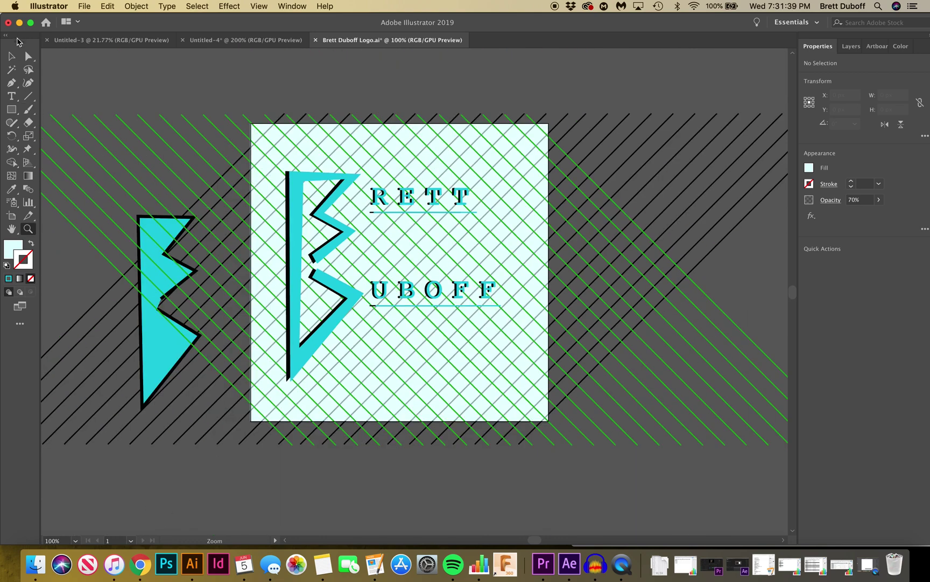
pyautogui.click(11, 56)
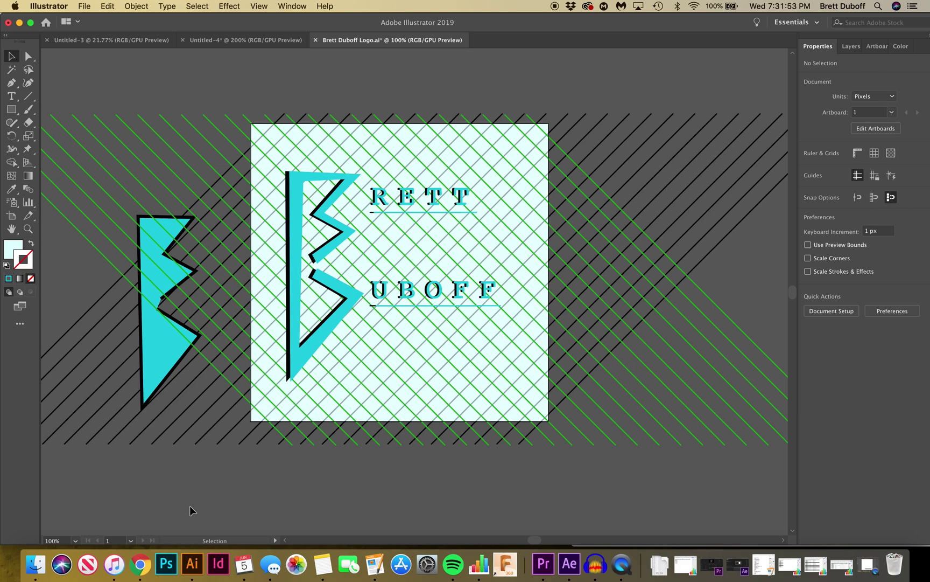
# Step: Bring the background square to the front and fill it pale aqua #b0ebed
pyautogui.click(264, 411)
pyautogui.press('a')
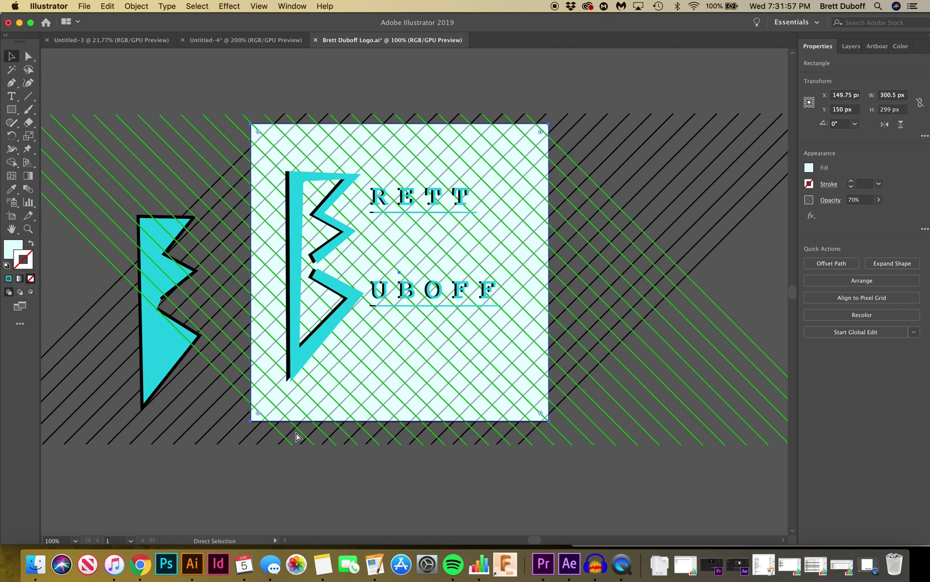
pyautogui.press('super+shift+bracketright')
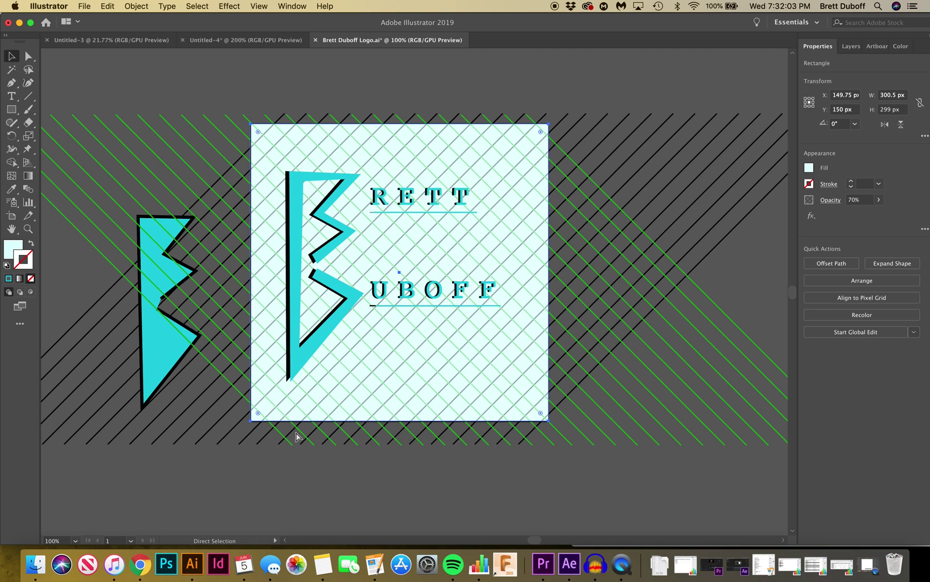
pyautogui.click(297, 445)
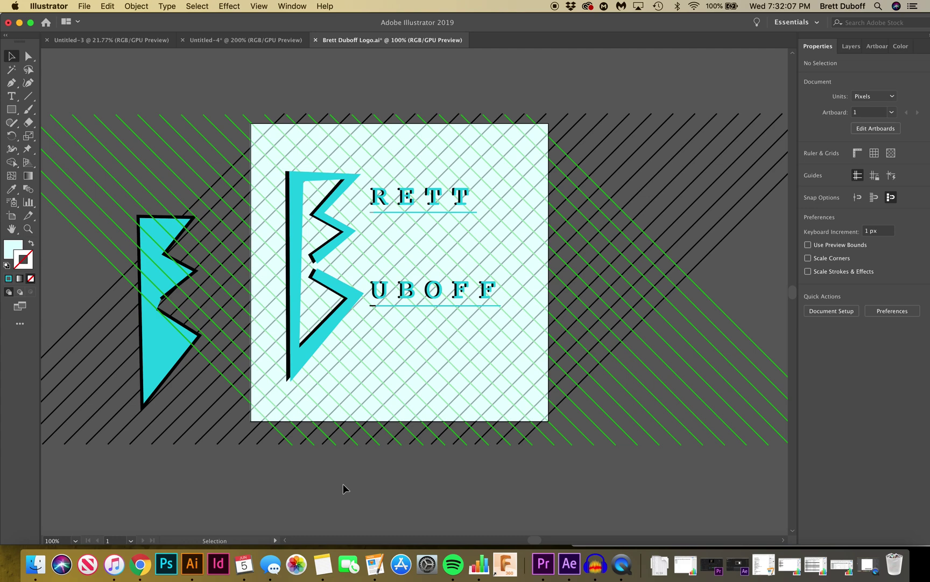
pyautogui.click(310, 407)
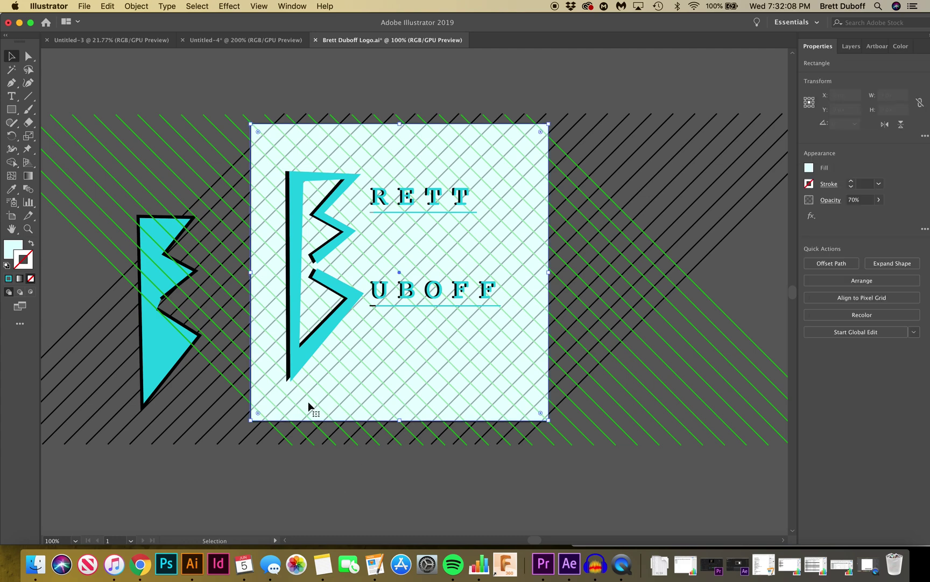
pyautogui.doubleClick(22, 248)
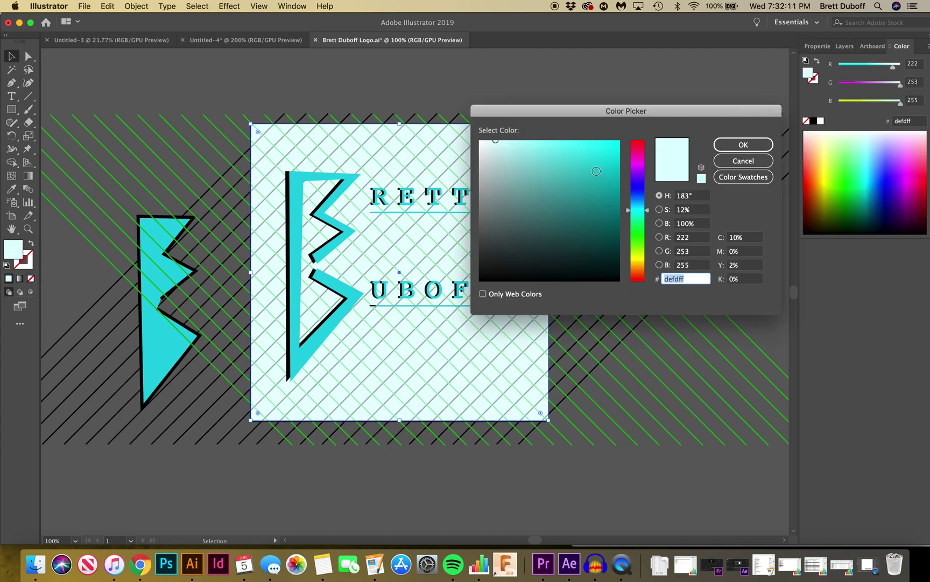
pyautogui.click(515, 150)
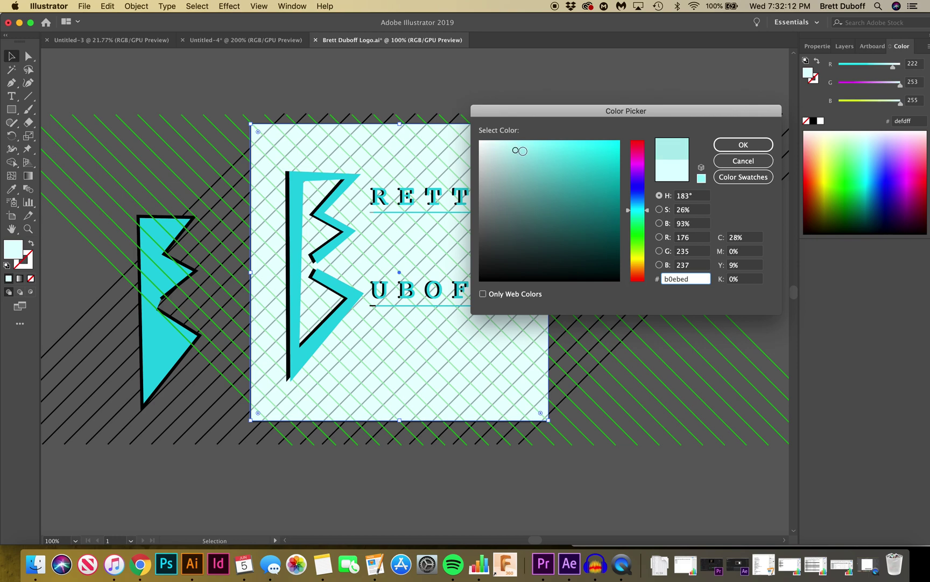
pyautogui.click(748, 146)
pyautogui.click(397, 520)
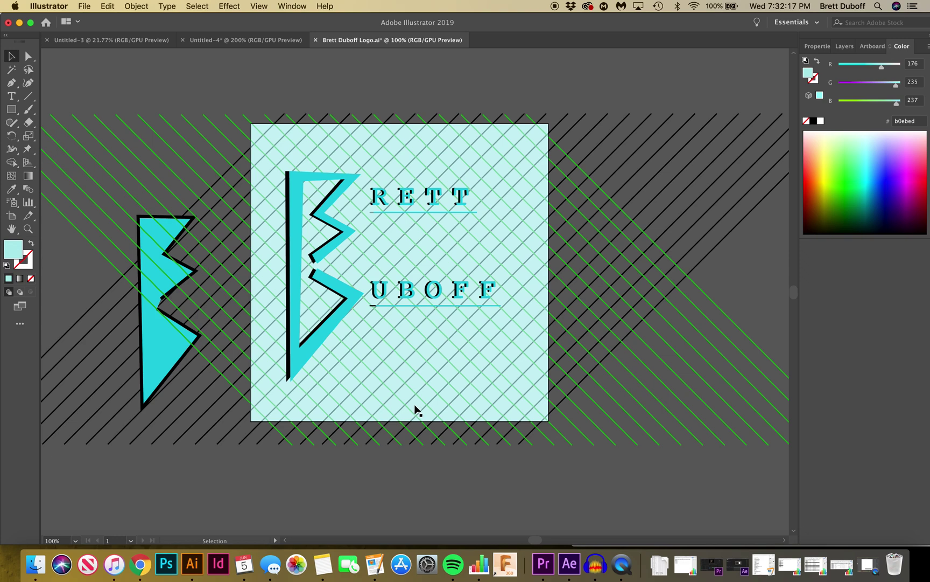
# Step: Set the background square's opacity to 90% in the Properties panel
pyautogui.click(405, 394)
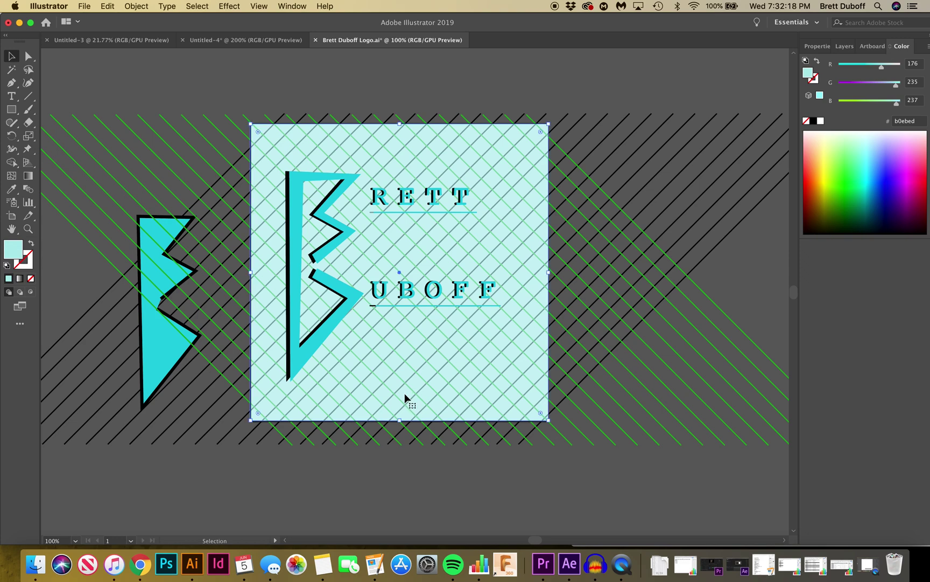
pyautogui.click(824, 49)
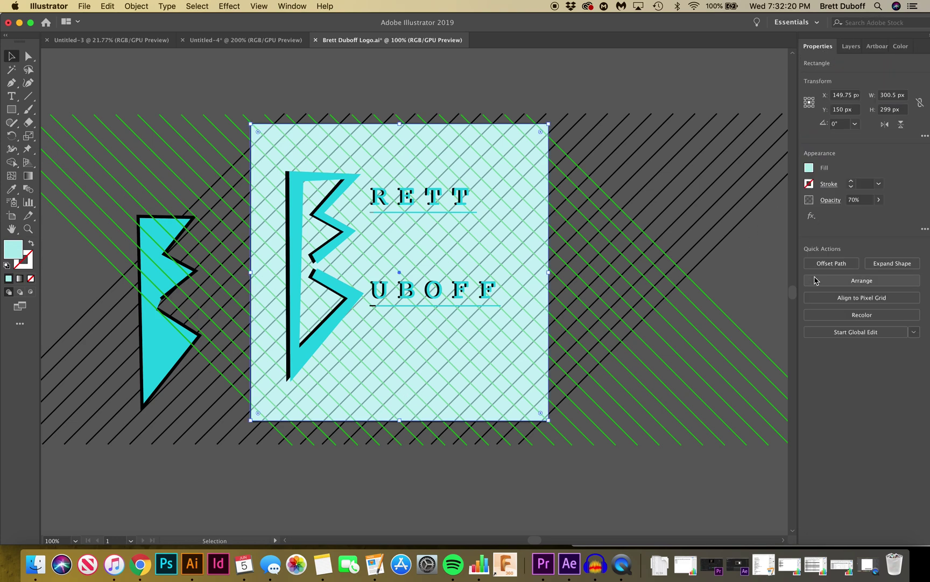
pyautogui.click(853, 200)
pyautogui.write('90')
pyautogui.press('Return')
pyautogui.click(465, 502)
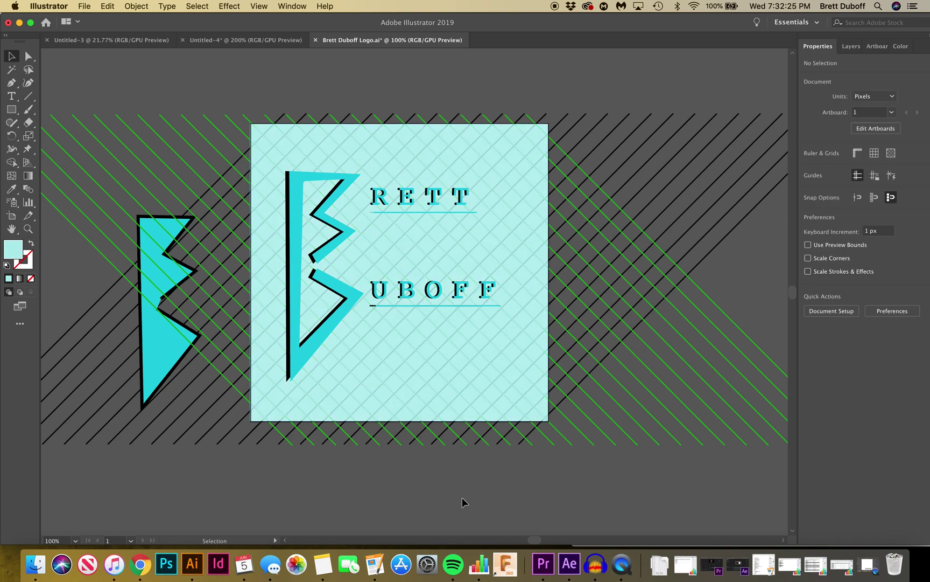
pyautogui.click(395, 404)
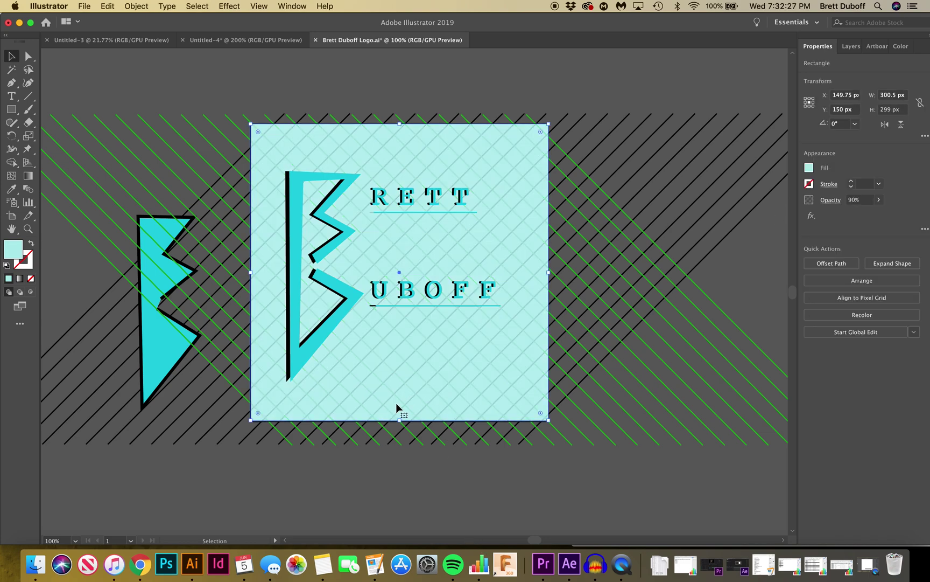
pyautogui.click(393, 503)
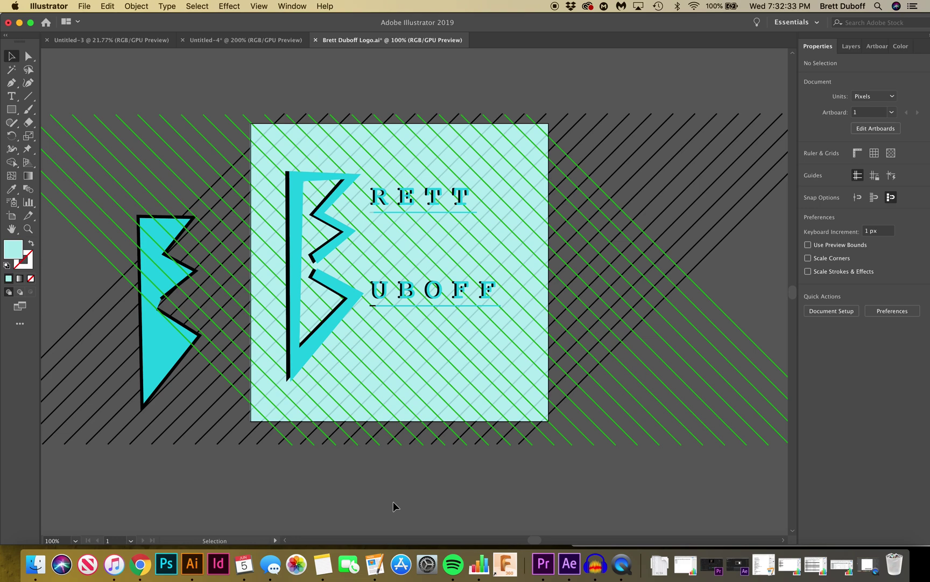
pyautogui.click(578, 428)
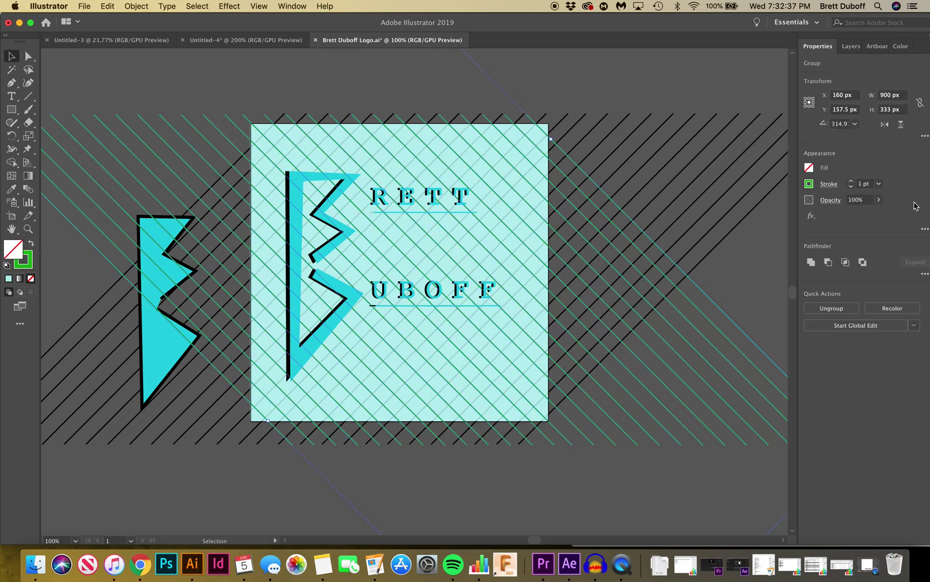
# Step: Raise the green lines' stroke to 2 pt, then give the lower-left black lines a 2 pt stroke
pyautogui.click(851, 181)
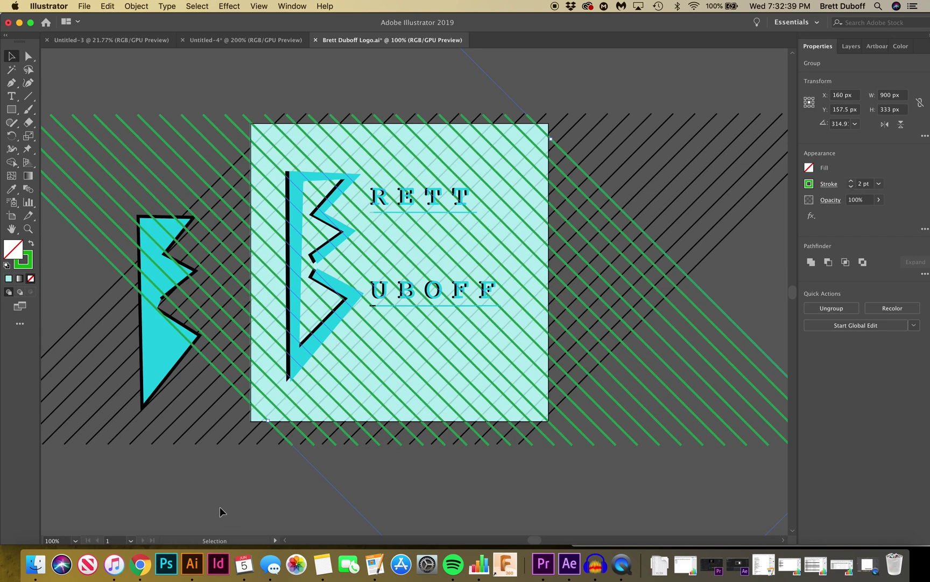
pyautogui.click(239, 429)
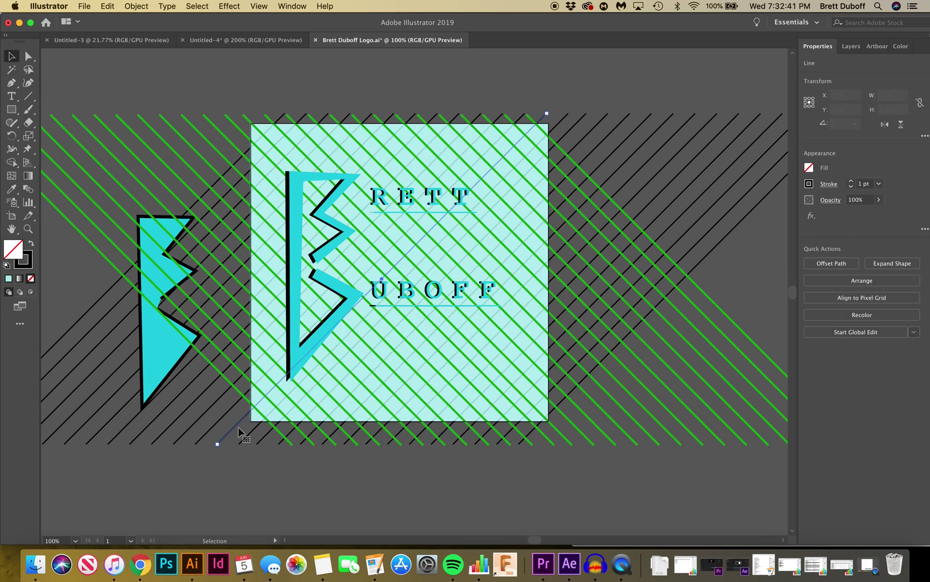
pyautogui.click(272, 483)
pyautogui.moveTo(288, 476); pyautogui.dragTo(178, 435)
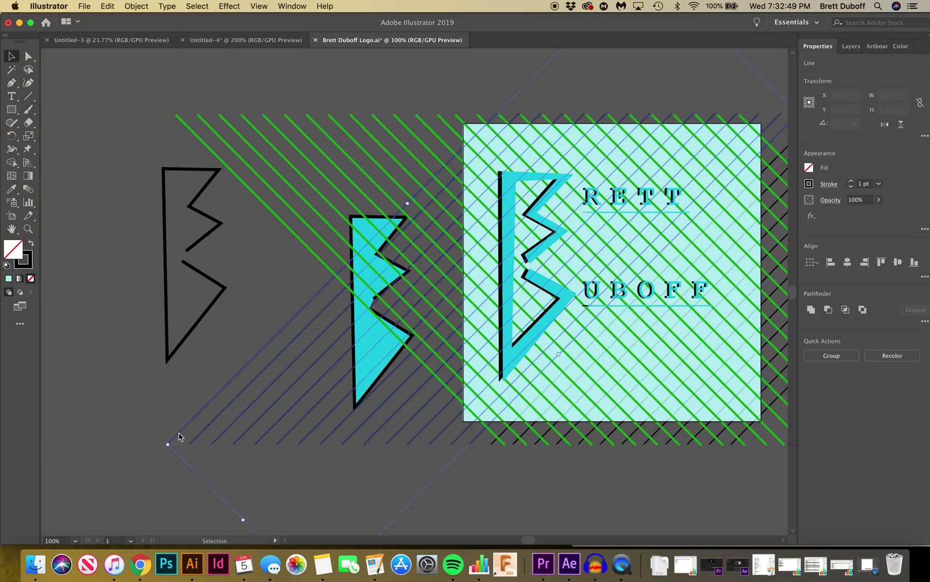
pyautogui.click(851, 181)
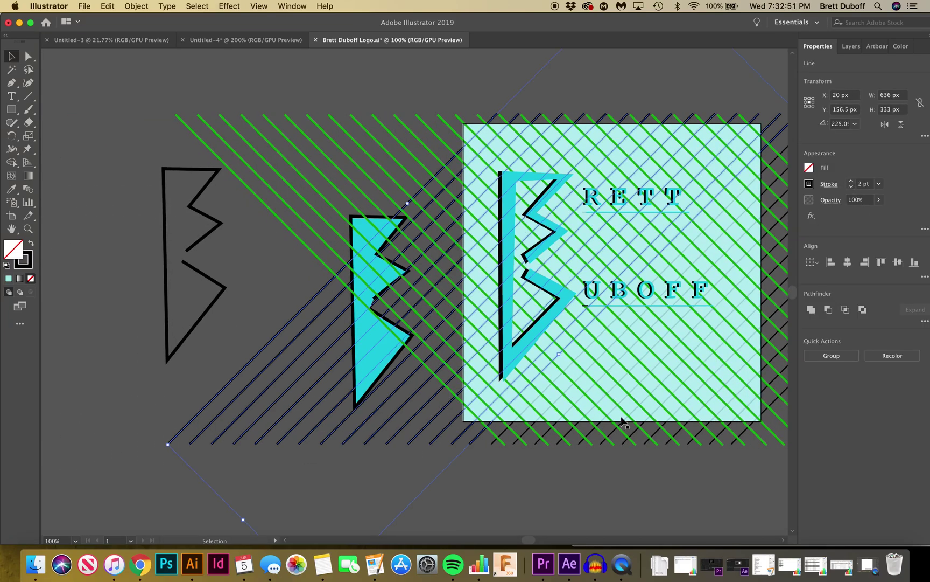
# Step: Select the black diagonal lines along the bottom one by one and raise their stroke to 2 pt
pyautogui.click(511, 519)
pyautogui.click(500, 434)
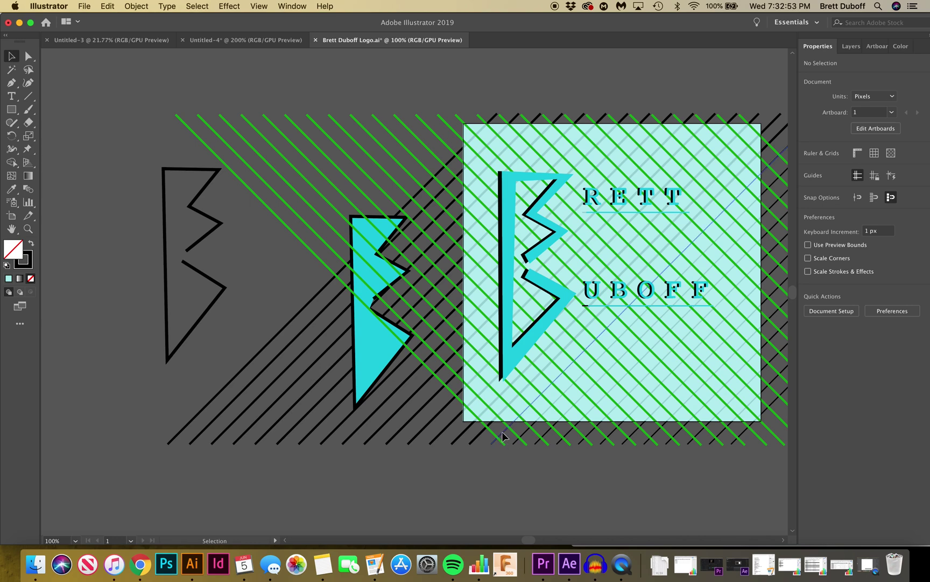
pyautogui.keyDown('shift'); pyautogui.click(515, 444); pyautogui.keyUp('shift')
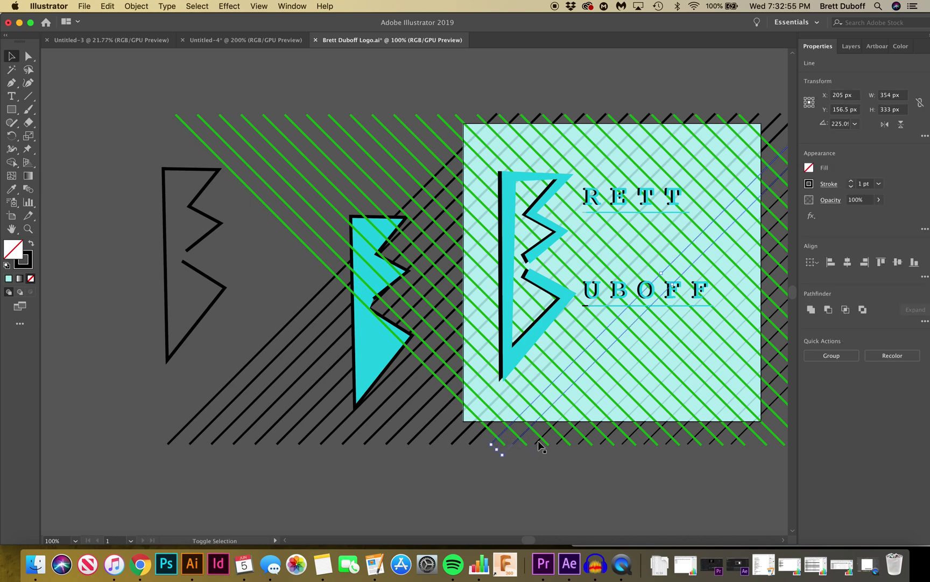
pyautogui.keyDown('shift'); pyautogui.click(562, 443); pyautogui.keyUp('shift')
pyautogui.keyDown('shift'); pyautogui.click(587, 442); pyautogui.keyUp('shift')
pyautogui.keyDown('shift'); pyautogui.click(608, 442); pyautogui.keyUp('shift')
pyautogui.keyDown('shift'); pyautogui.click(625, 443); pyautogui.keyUp('shift')
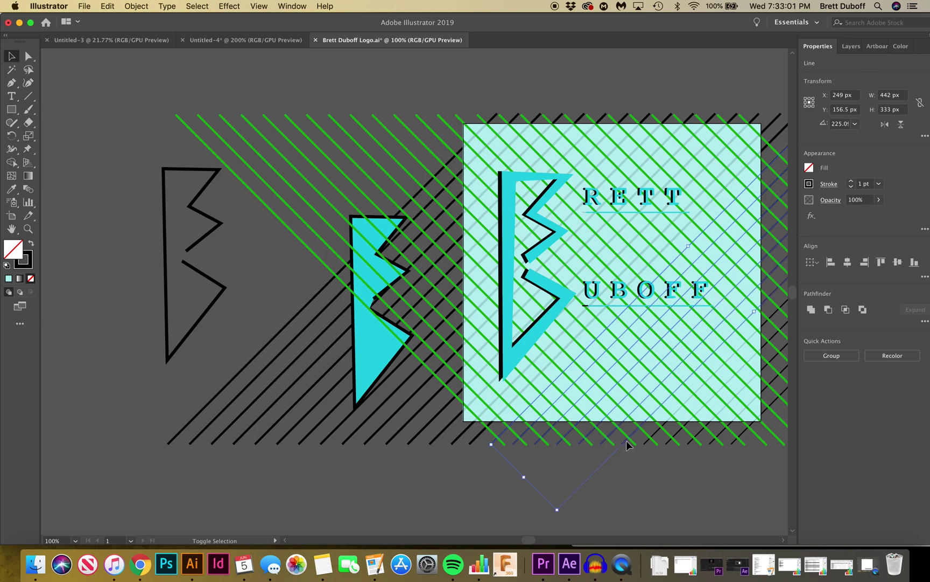
pyautogui.keyDown('shift'); pyautogui.click(649, 442); pyautogui.keyUp('shift')
pyautogui.keyDown('shift'); pyautogui.click(670, 443); pyautogui.keyUp('shift')
pyautogui.keyDown('shift'); pyautogui.click(690, 441); pyautogui.keyUp('shift')
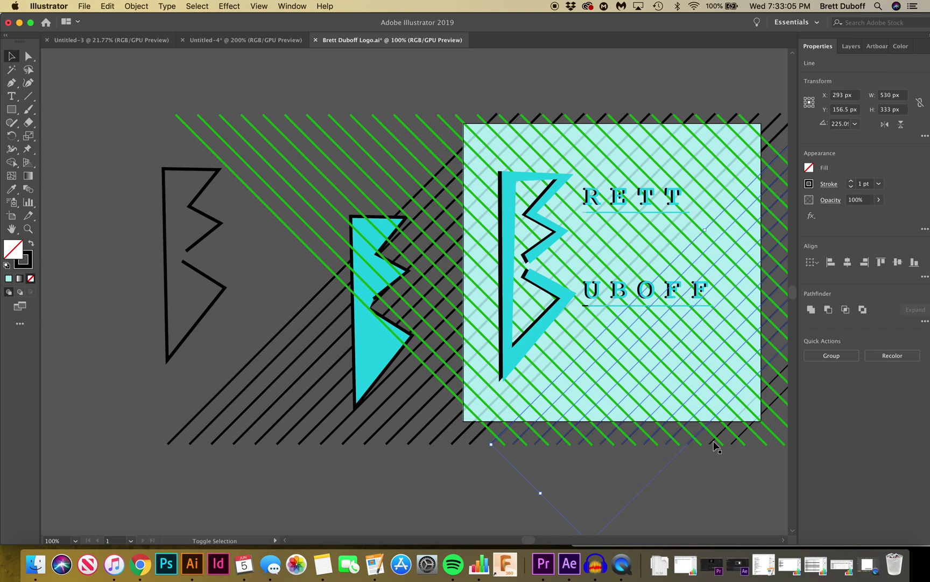
pyautogui.keyDown('shift'); pyautogui.click(714, 445); pyautogui.keyUp('shift')
pyautogui.keyDown('shift'); pyautogui.click(735, 442); pyautogui.keyUp('shift')
pyautogui.click(850, 181)
pyautogui.click(851, 181)
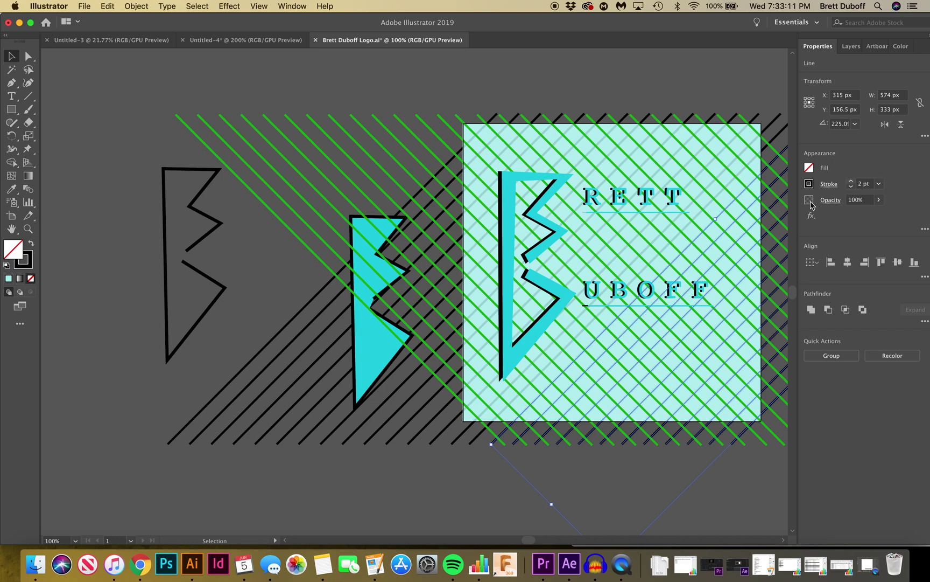
# Step: Marquee-select the remaining black lines on the left, then deselect everything
pyautogui.moveTo(477, 455); pyautogui.dragTo(167, 436)
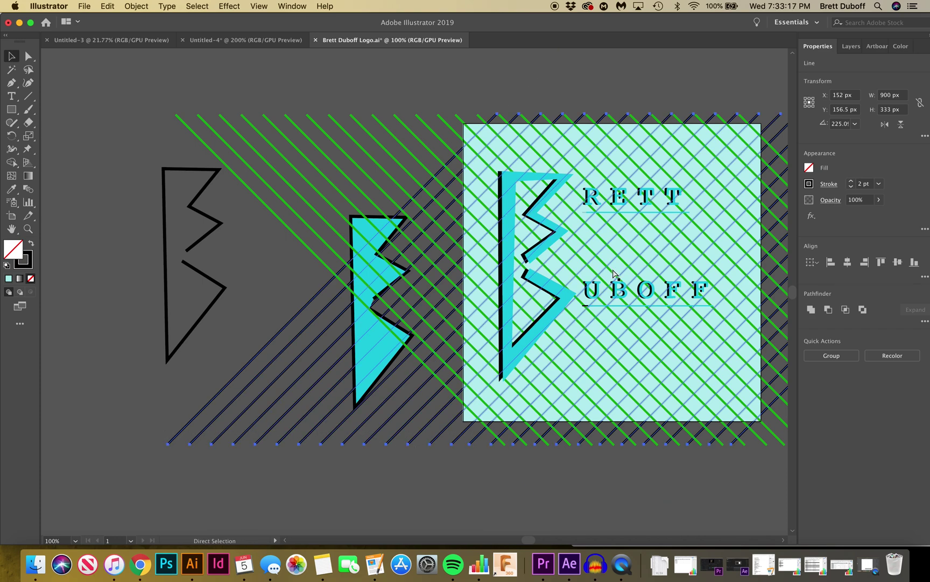
pyautogui.click(195, 383)
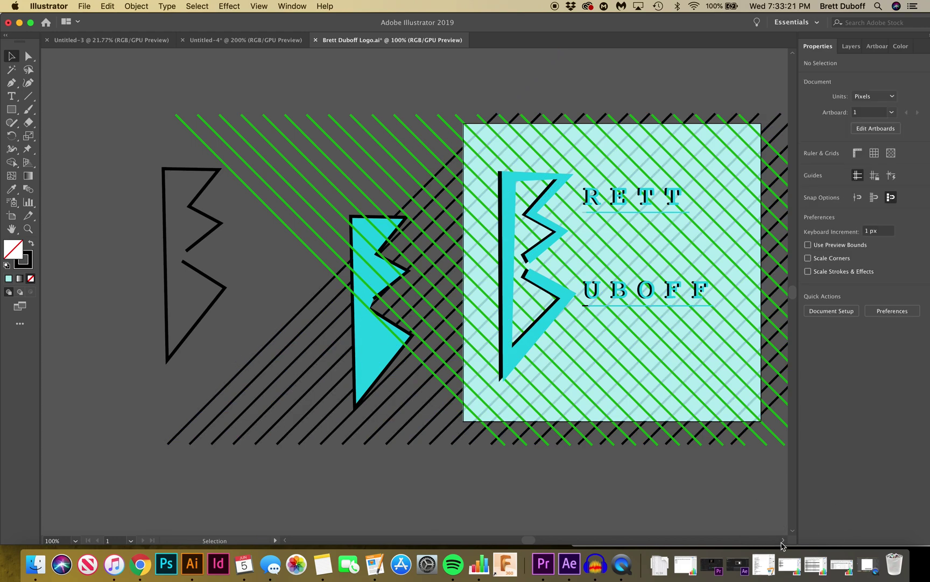
pyautogui.hscroll(5, 781, 543)
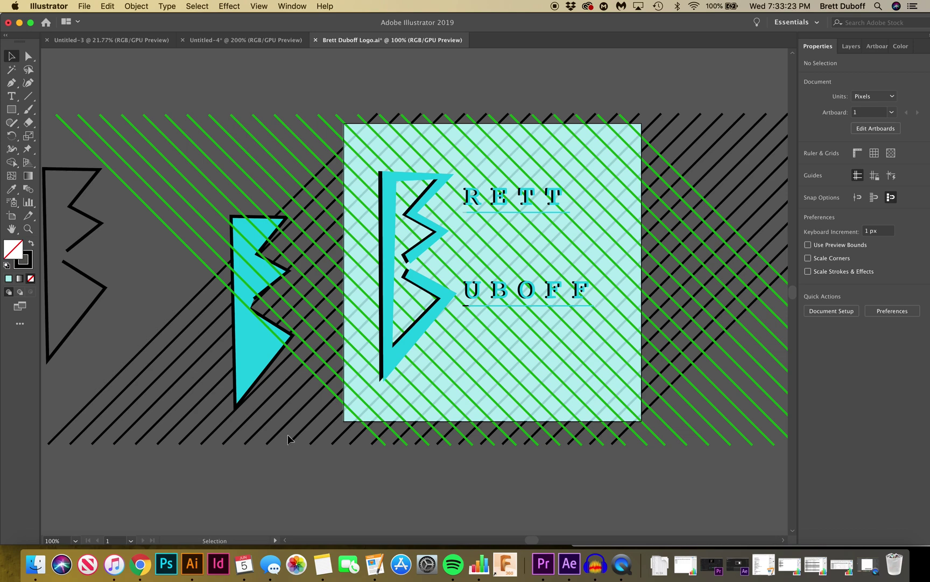
# Step: Recolour the black diagonal lines' stroke to white (#ffffff)
pyautogui.click(251, 417)
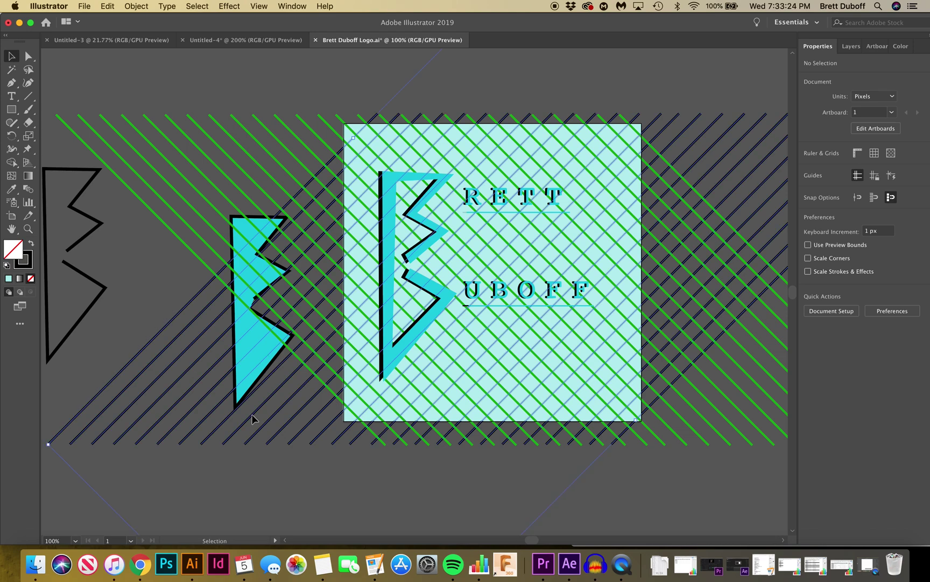
pyautogui.doubleClick(23, 260)
pyautogui.write('fff')
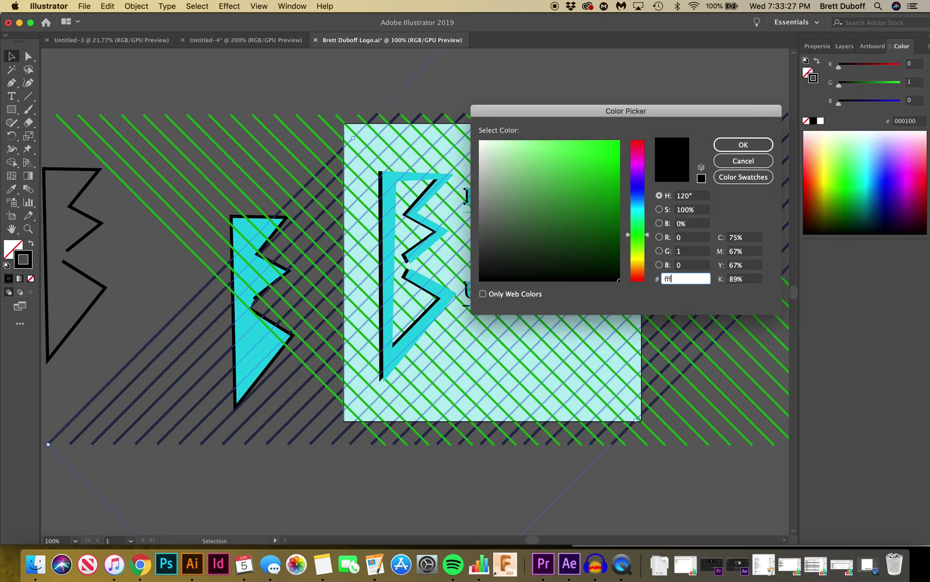
pyautogui.write('fff')
pyautogui.press('Return')
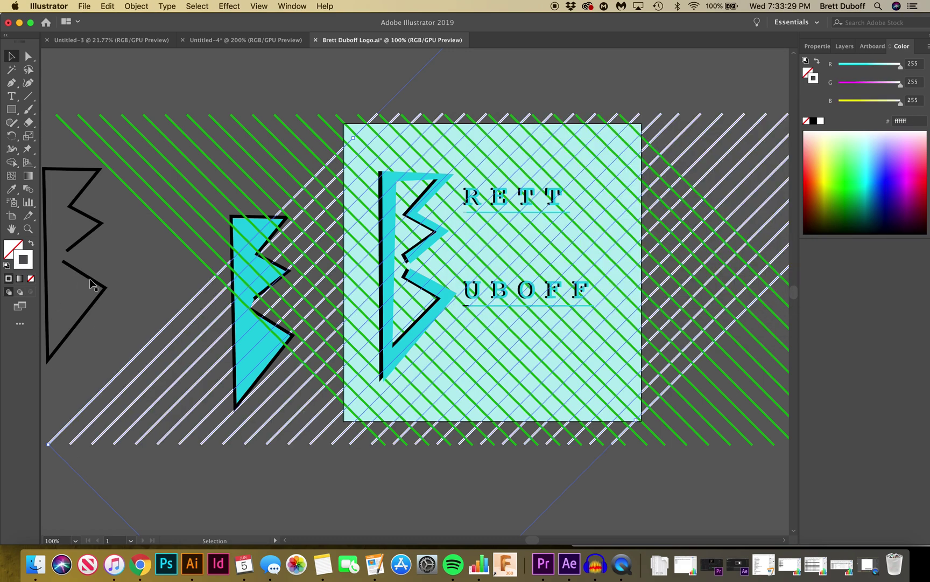
pyautogui.click(157, 312)
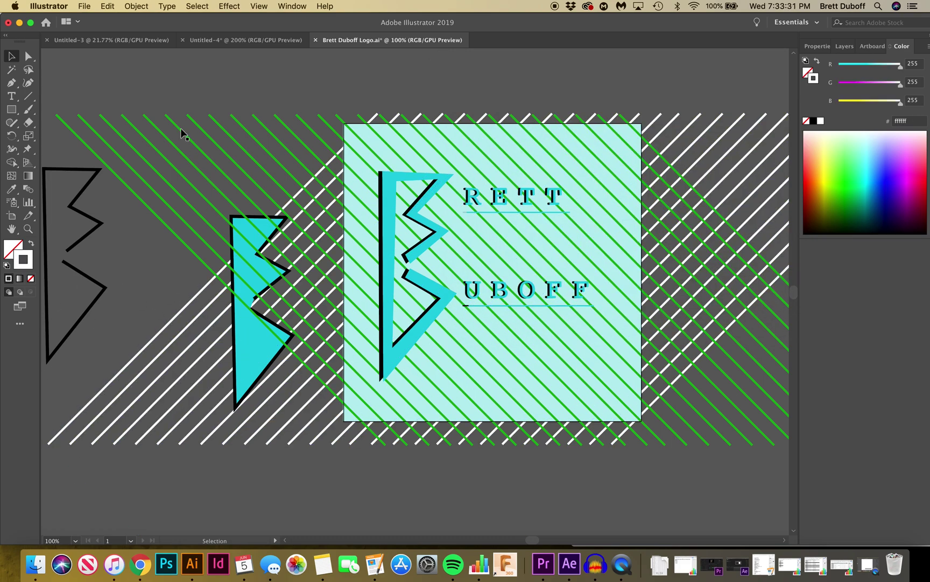
# Step: Eyedrop the white stroke onto the green diagonal line group, then deselect it
pyautogui.click(119, 133)
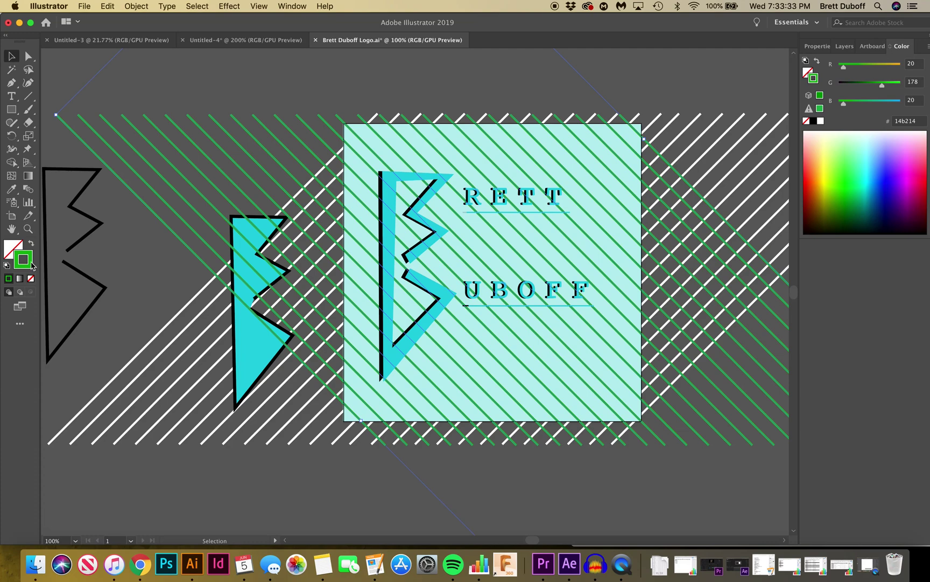
pyautogui.click(12, 190)
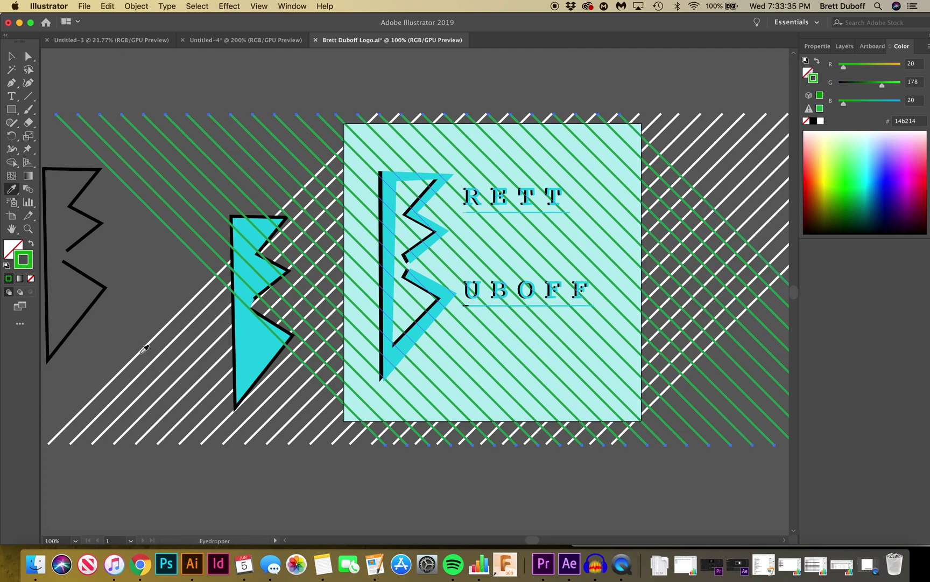
pyautogui.click(142, 349)
pyautogui.click(12, 56)
pyautogui.click(179, 482)
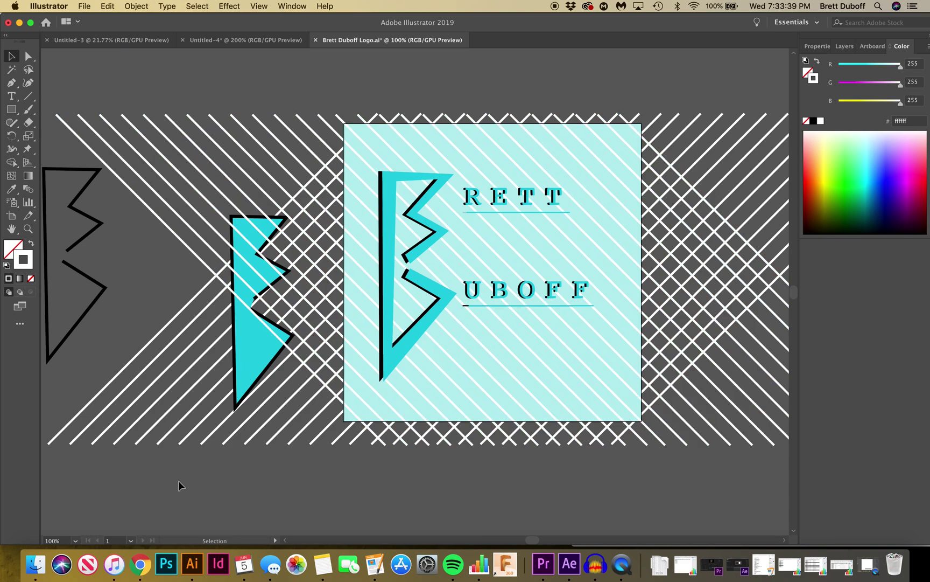
# Step: Bring the white diagonal line group to the front, above the logo
pyautogui.click(186, 437)
pyautogui.press('a')
pyautogui.press('super+shift+bracketright')
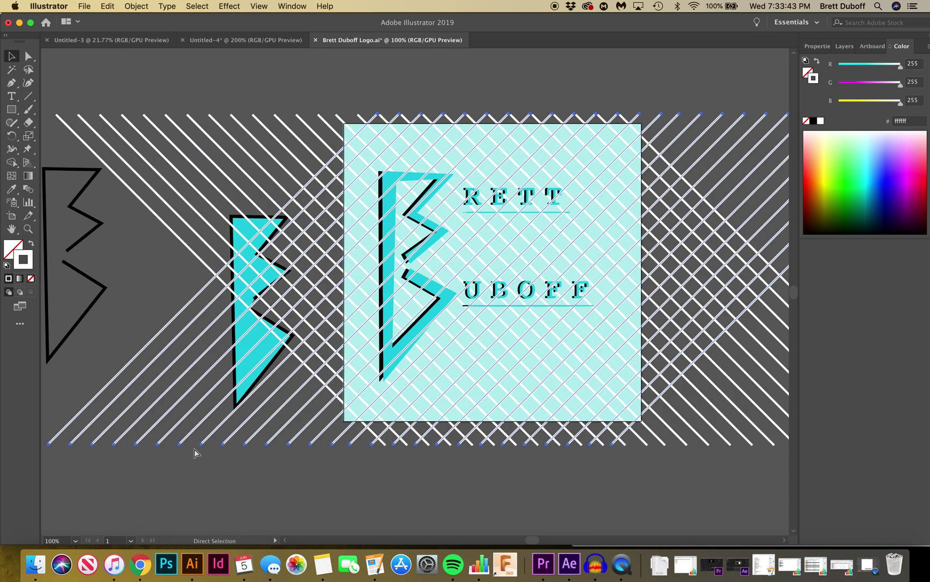
pyautogui.press('v')
pyautogui.click(142, 492)
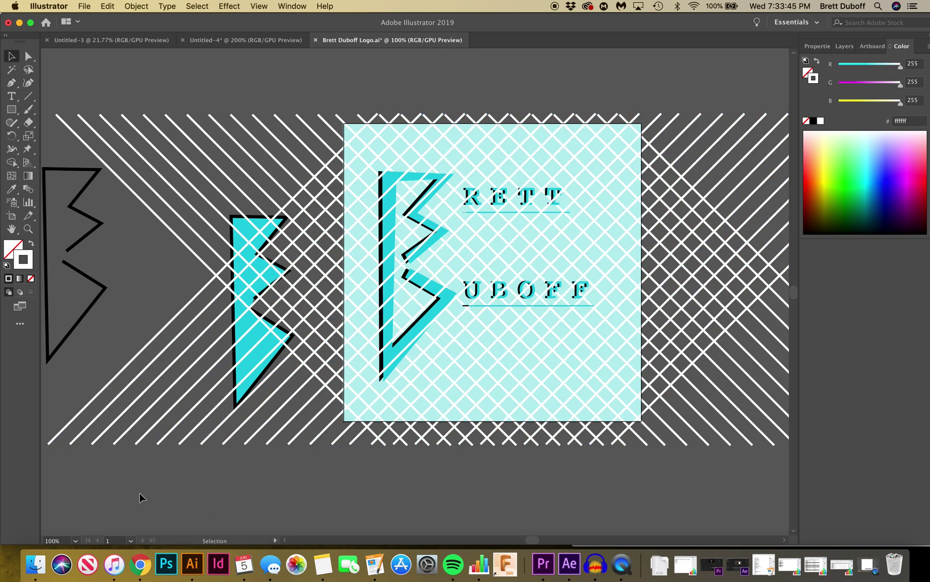
# Step: Delete the stripes falling to the right, restoring a mistaken deletion, and save the logo file
pyautogui.click(191, 437)
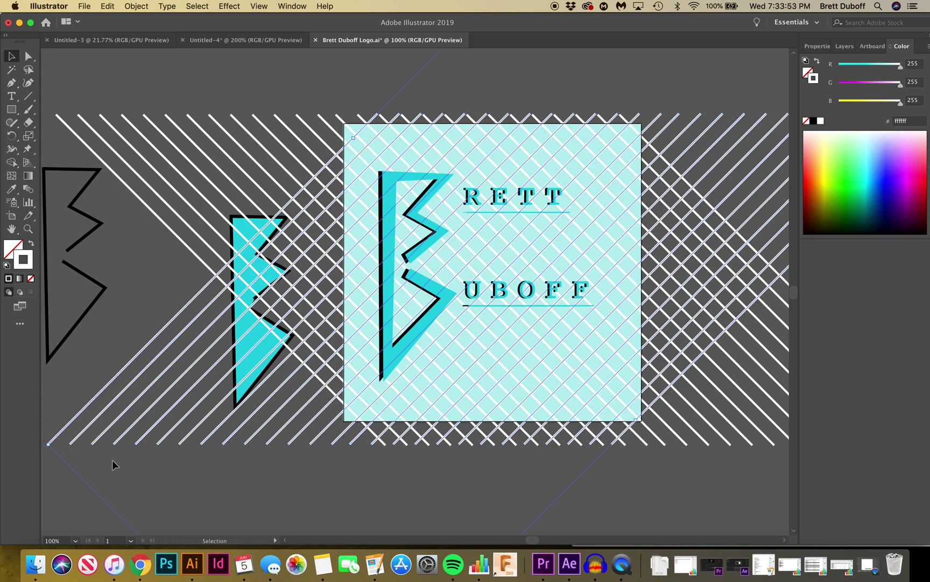
pyautogui.click(68, 505)
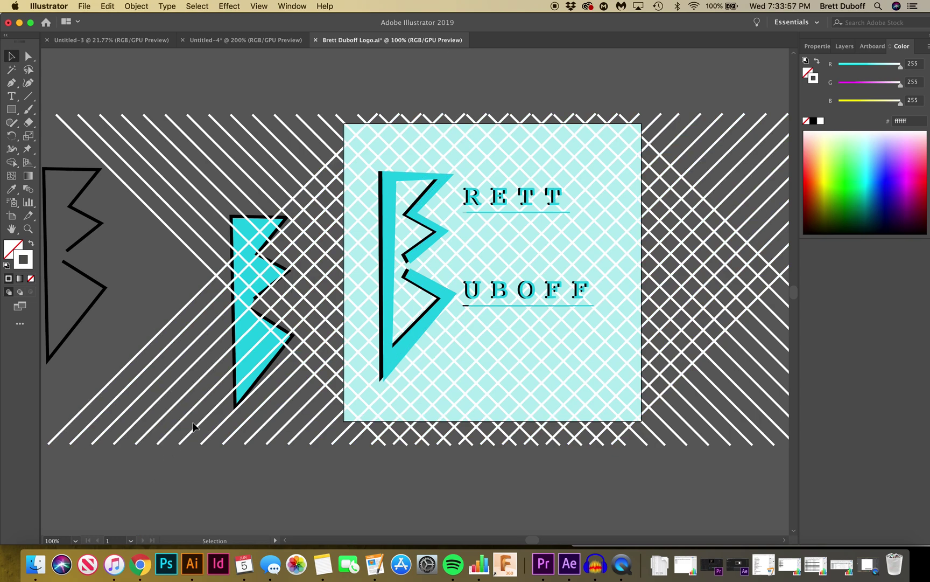
pyautogui.click(211, 436)
pyautogui.press('Delete')
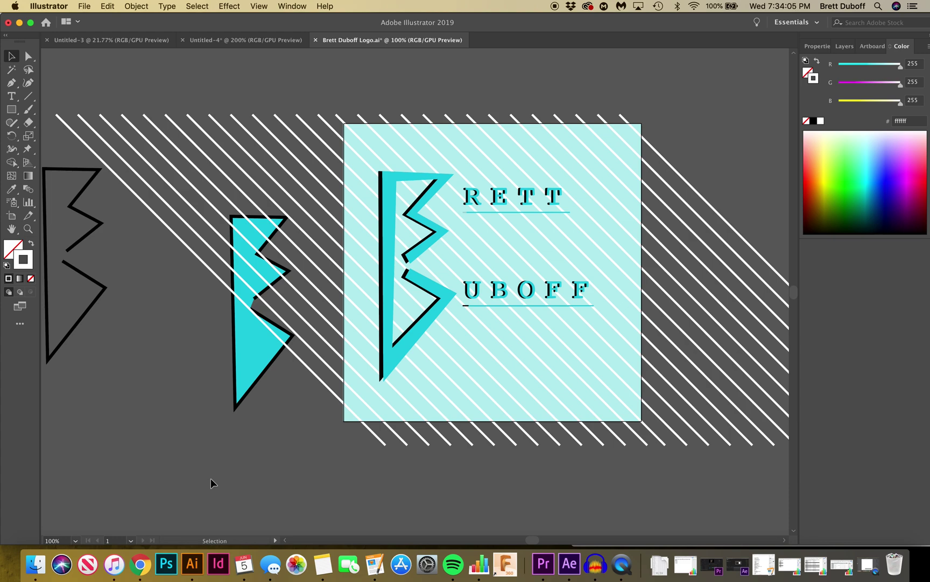
pyautogui.press('super+z')
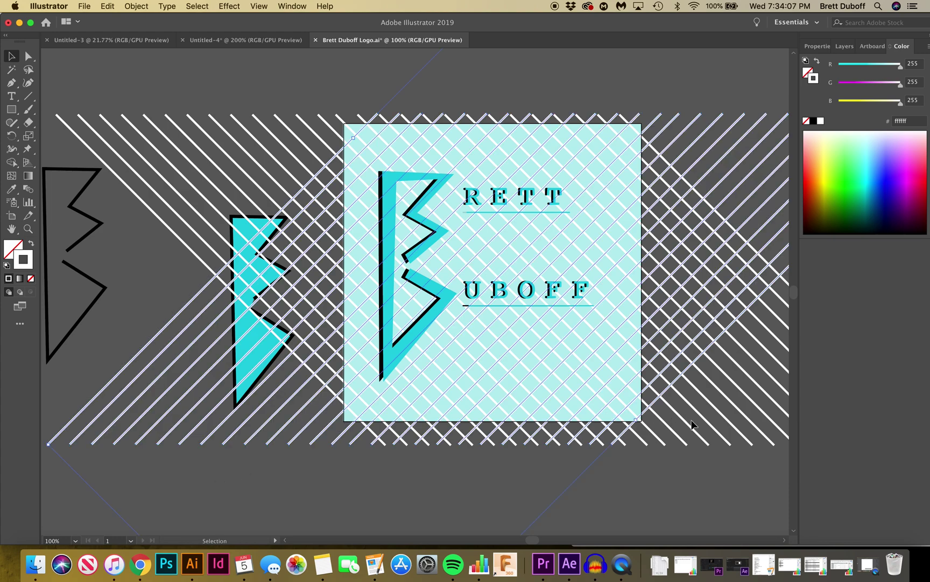
pyautogui.click(692, 425)
pyautogui.press('Delete')
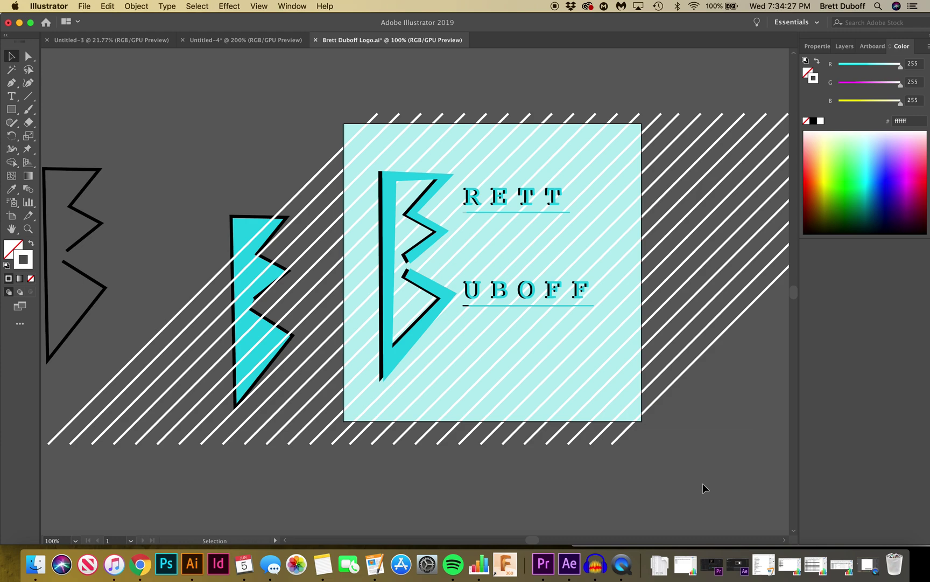
pyautogui.press('a')
pyautogui.press('super+s')
# Step: Draw a narrow strip down the artboard's left edge and eyedrop the pale aqua artboard fill into it
pyautogui.click(10, 111)
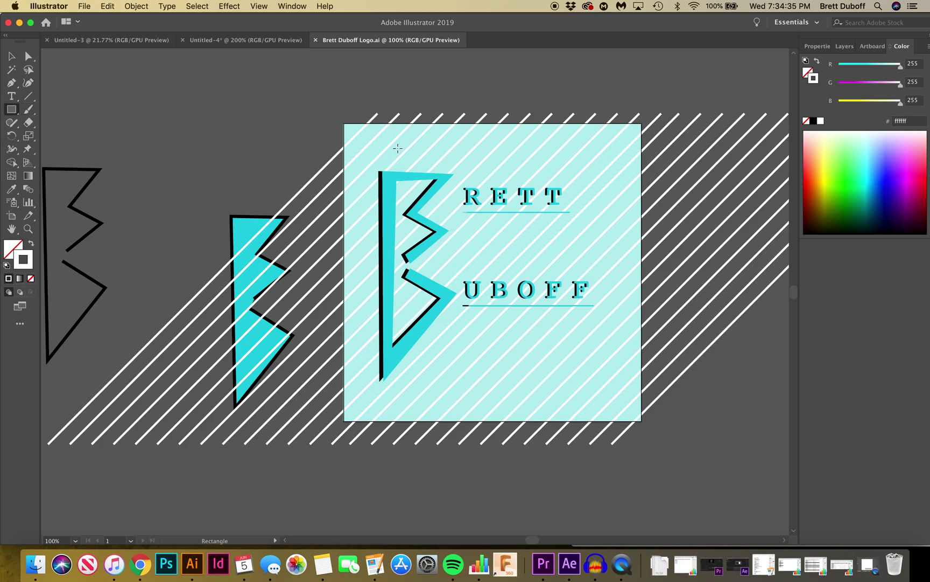
pyautogui.moveTo(344, 123); pyautogui.dragTo(379, 423)
pyautogui.click(11, 189)
pyautogui.click(435, 370)
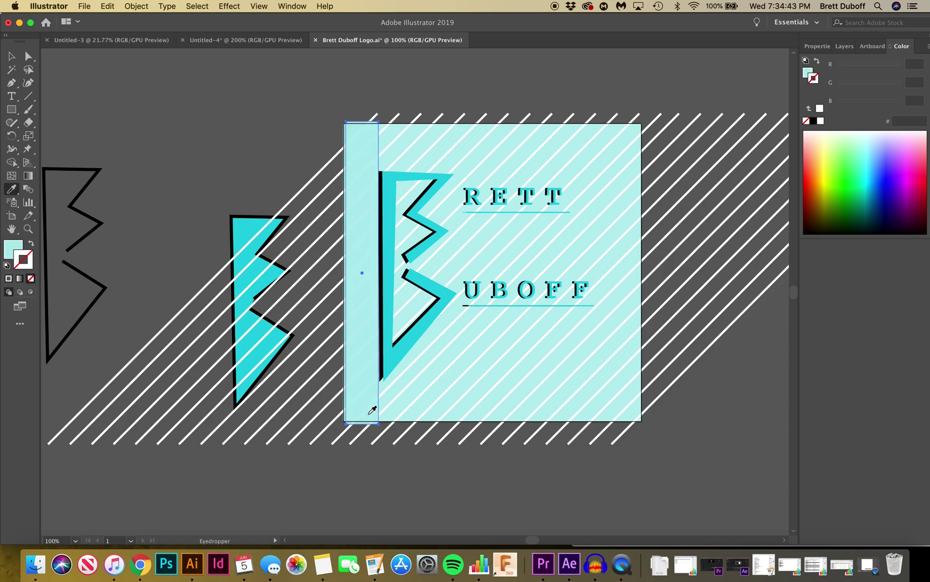
pyautogui.click(12, 56)
pyautogui.click(142, 126)
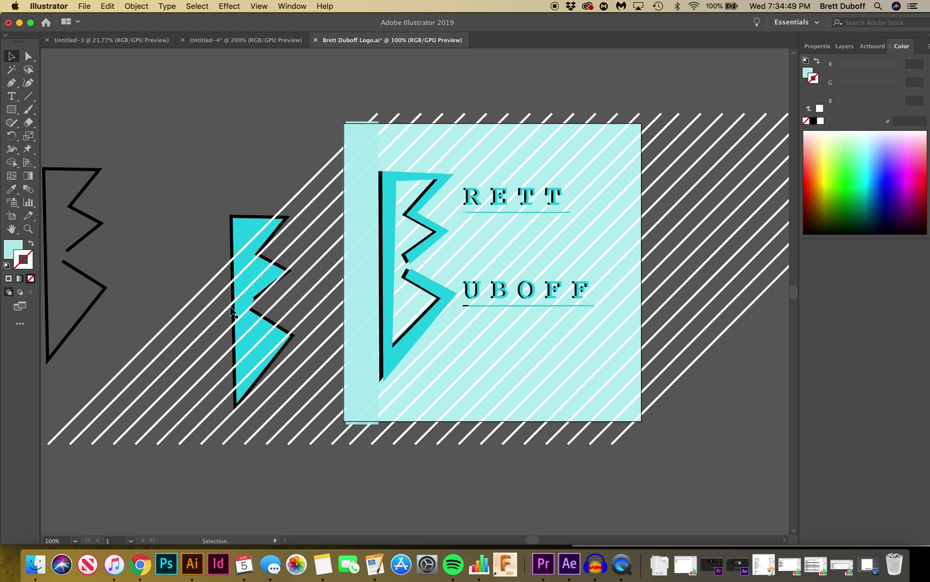
# Step: Draw a wide bar along the artboard's bottom, then delete it
pyautogui.click(11, 110)
pyautogui.moveTo(375, 383); pyautogui.dragTo(649, 429)
pyautogui.press('v')
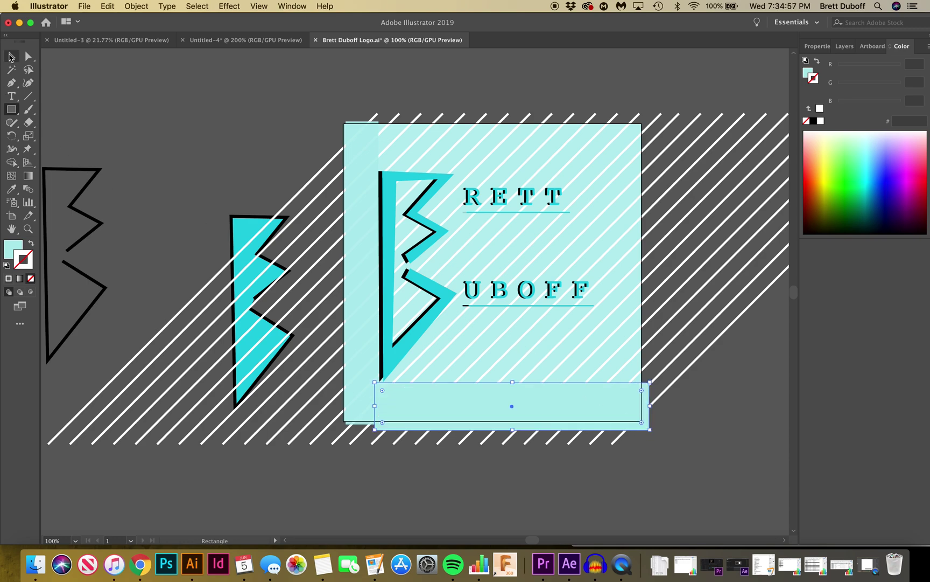
pyautogui.click(178, 137)
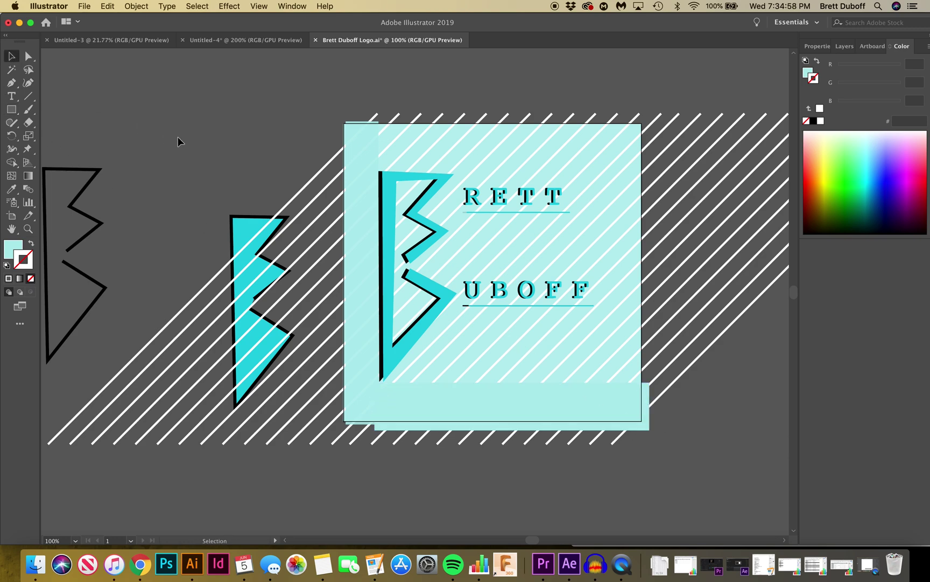
pyautogui.click(414, 405)
pyautogui.click(425, 478)
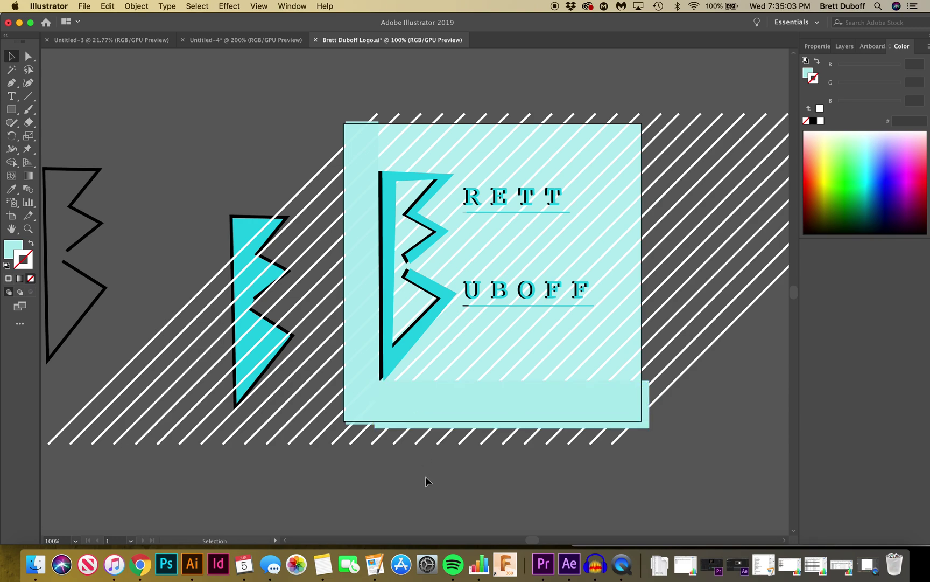
pyautogui.click(515, 407)
pyautogui.press('Delete')
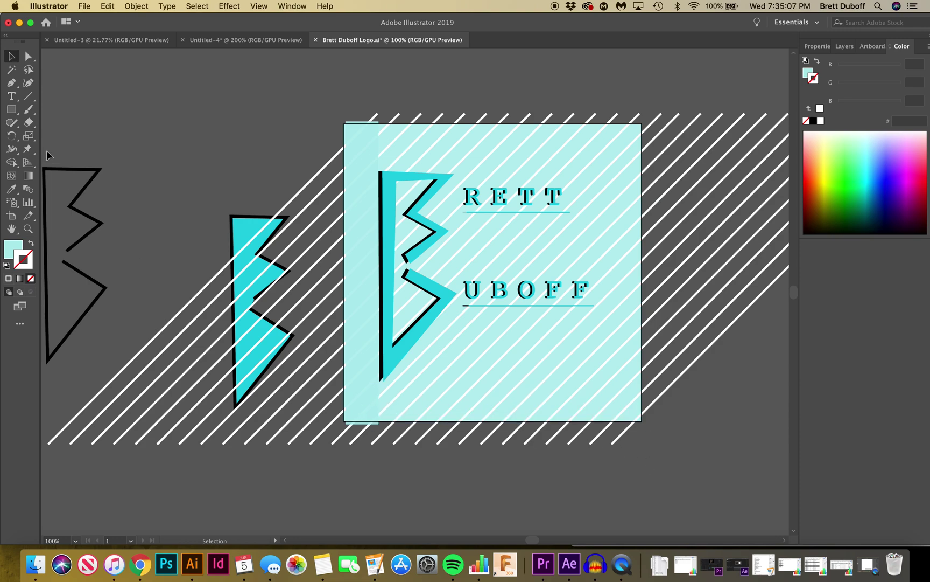
# Step: Draw a new rectangle bar along the artboard's bottom
pyautogui.click(12, 110)
pyautogui.moveTo(375, 382); pyautogui.dragTo(642, 421)
pyautogui.click(691, 460)
pyautogui.click(371, 290)
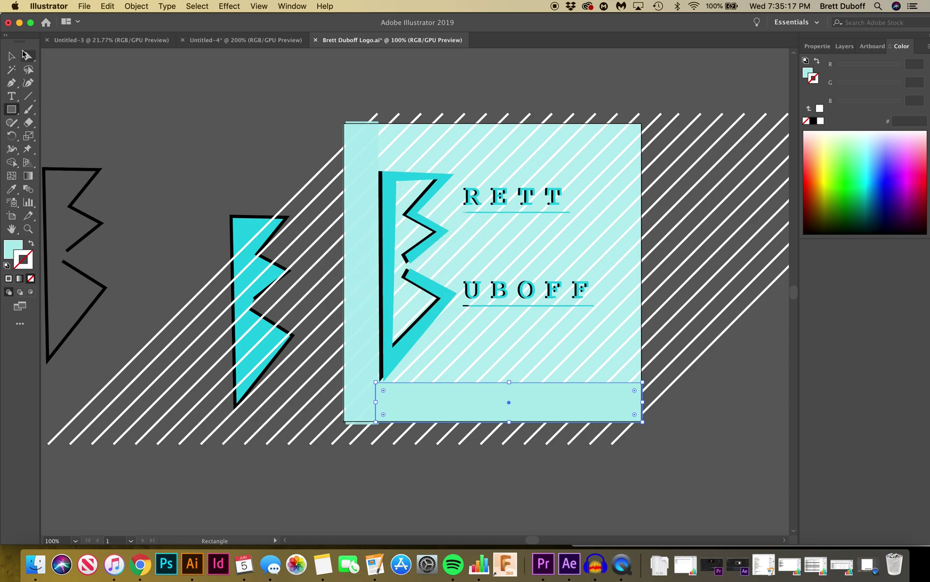
pyautogui.click(11, 56)
pyautogui.click(165, 119)
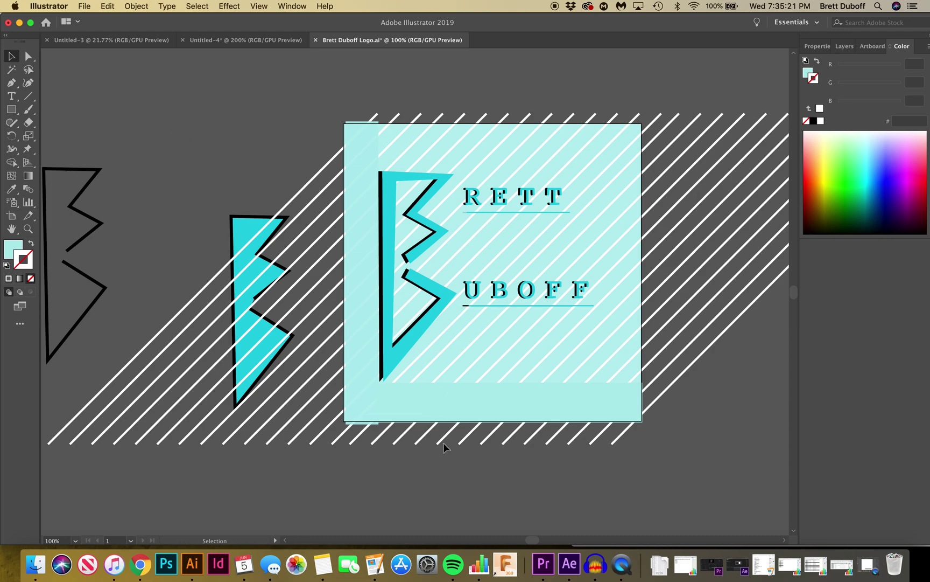
pyautogui.click(446, 398)
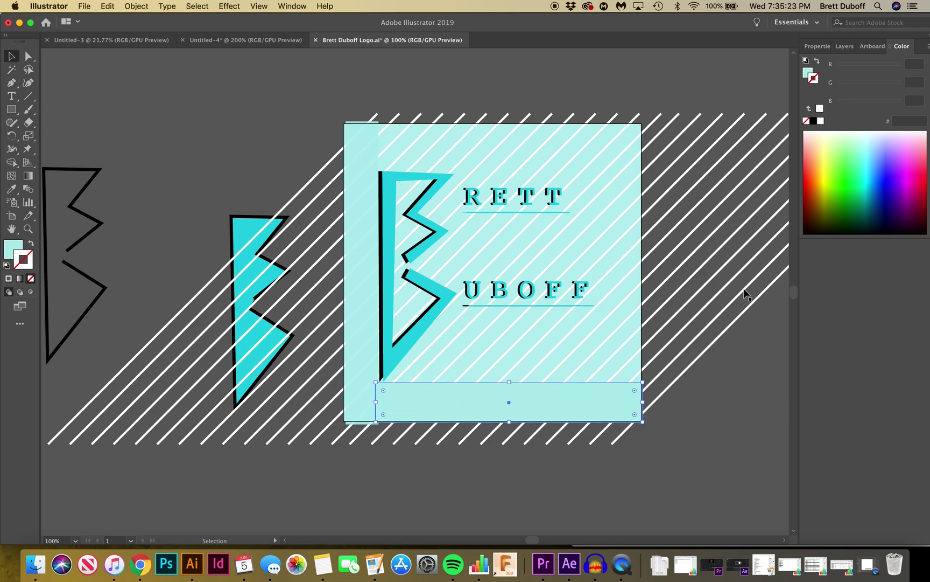
# Step: Set the bar's opacity in the Properties panel to 50%
pyautogui.click(818, 45)
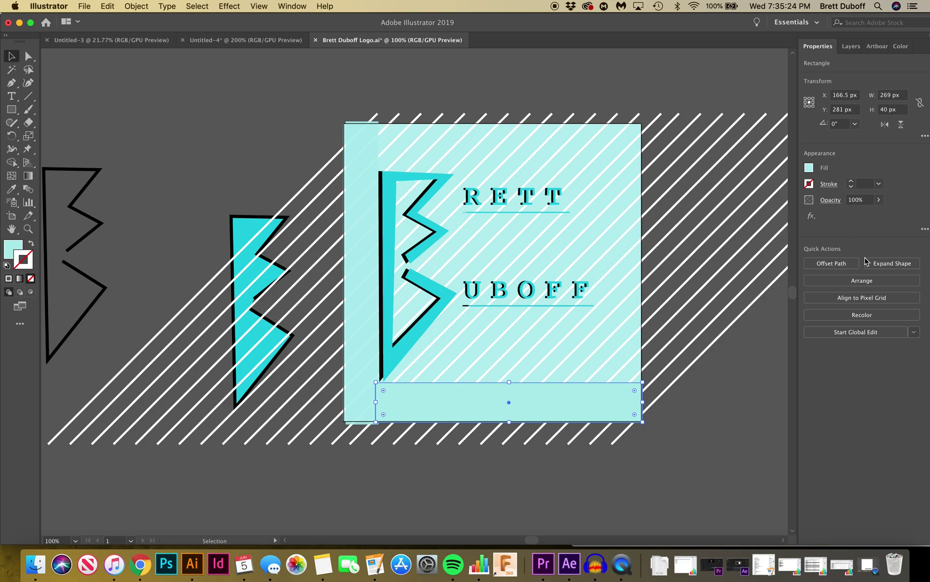
pyautogui.doubleClick(855, 200)
pyautogui.write('80')
pyautogui.press('Return')
pyautogui.click(850, 198)
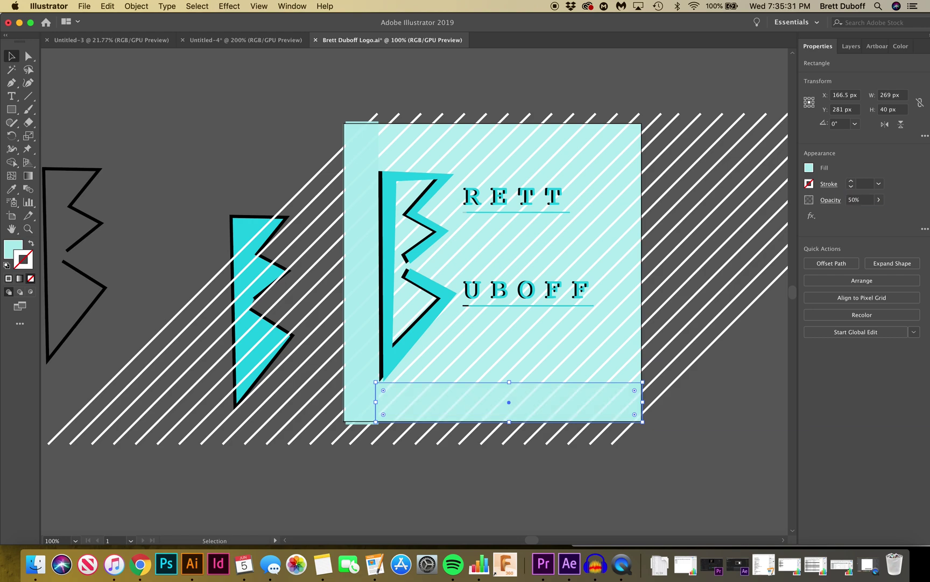
pyautogui.click(703, 499)
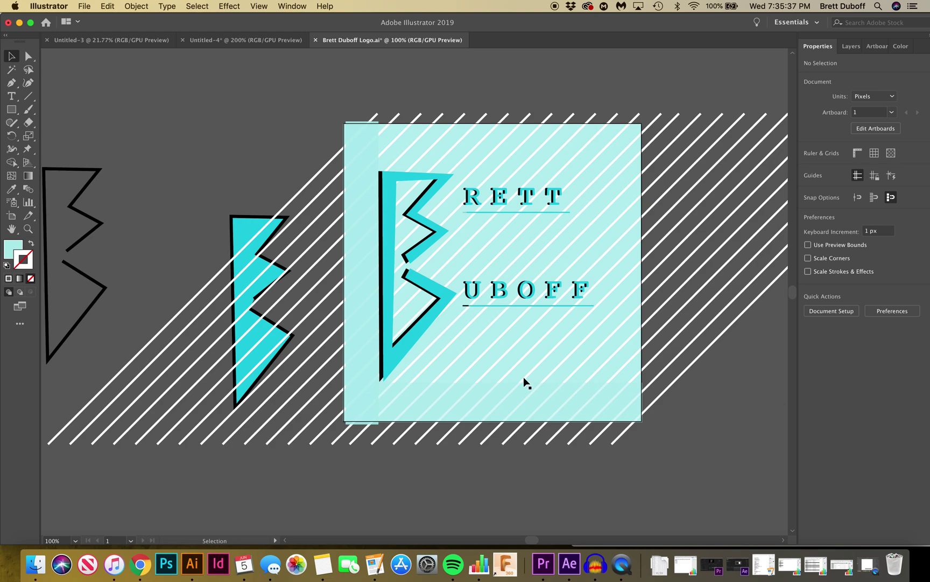
# Step: Stretch the translucent bar up to cover the artboard and send it backward behind the logo
pyautogui.click(488, 396)
pyautogui.moveTo(509, 383); pyautogui.dragTo(504, 124)
pyautogui.press('super+bracketleft')
pyautogui.press('super+bracketleft')
pyautogui.press('super+bracketleft')
pyautogui.press('super+bracketleft')
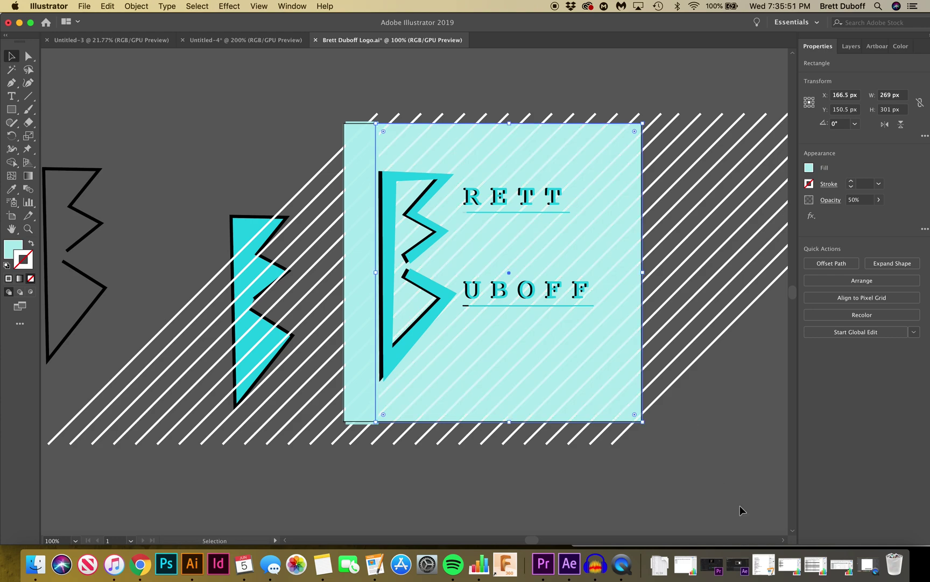
pyautogui.click(699, 431)
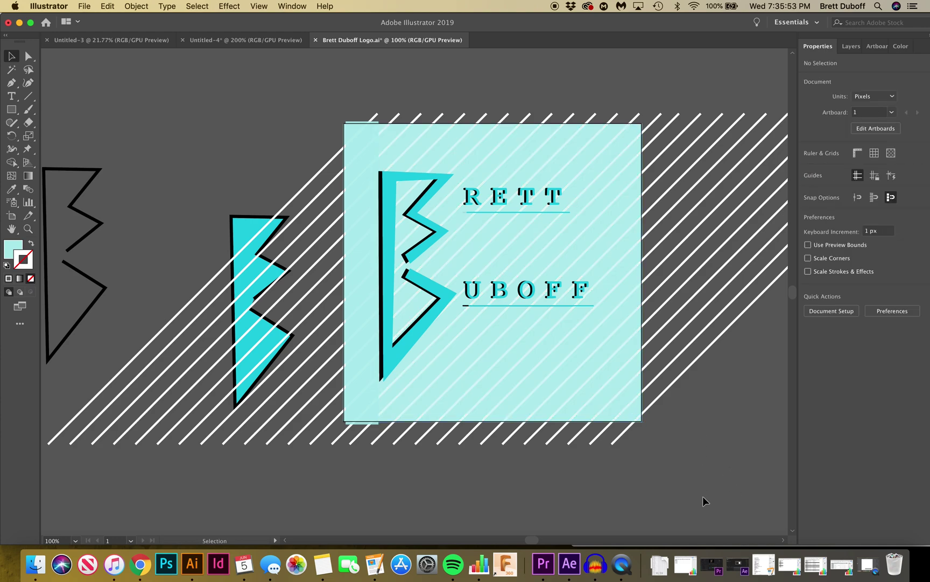